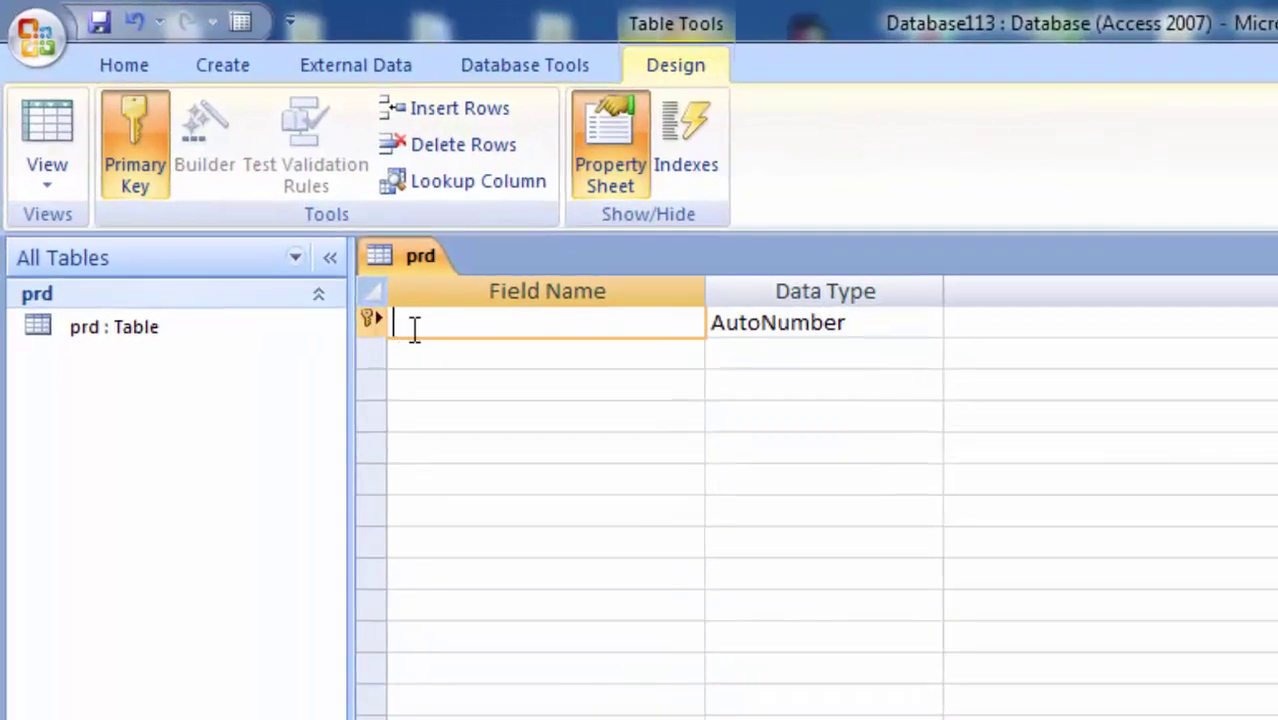
# - Name the first two fields Product id and Name of Product
pyautogui.click(437, 348)
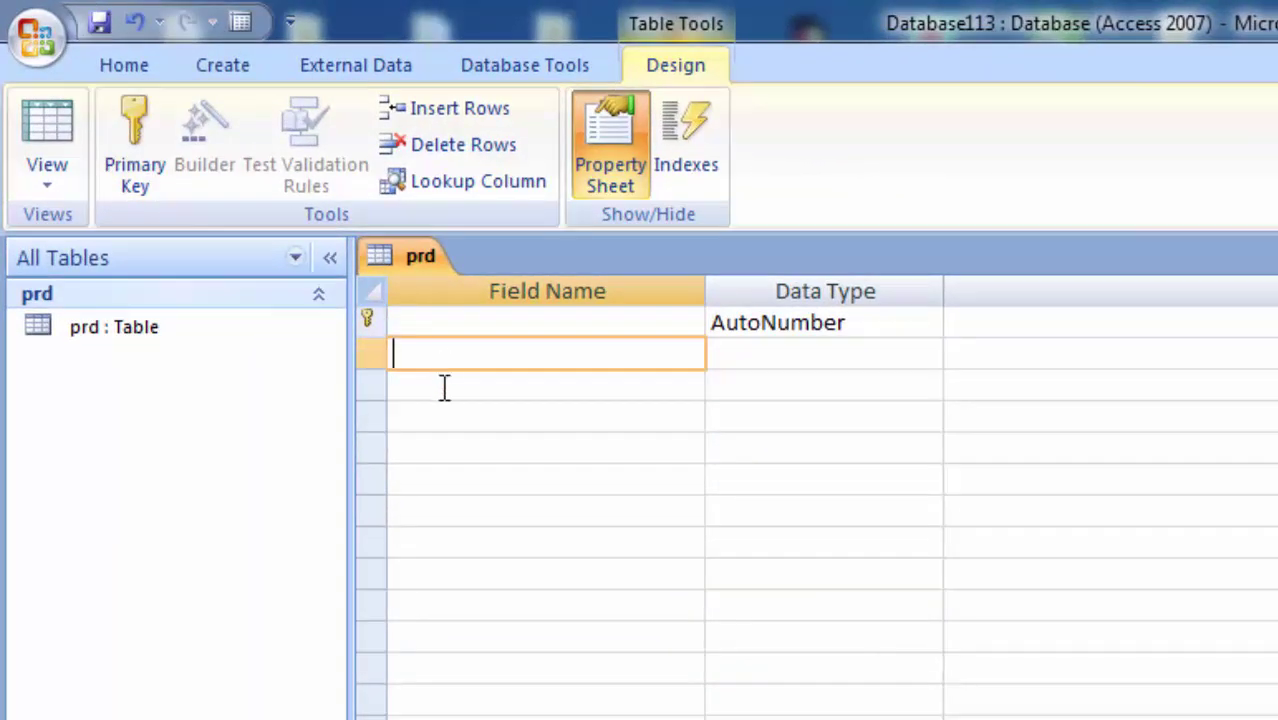
pyautogui.write('Na')
pyautogui.write('me of ')
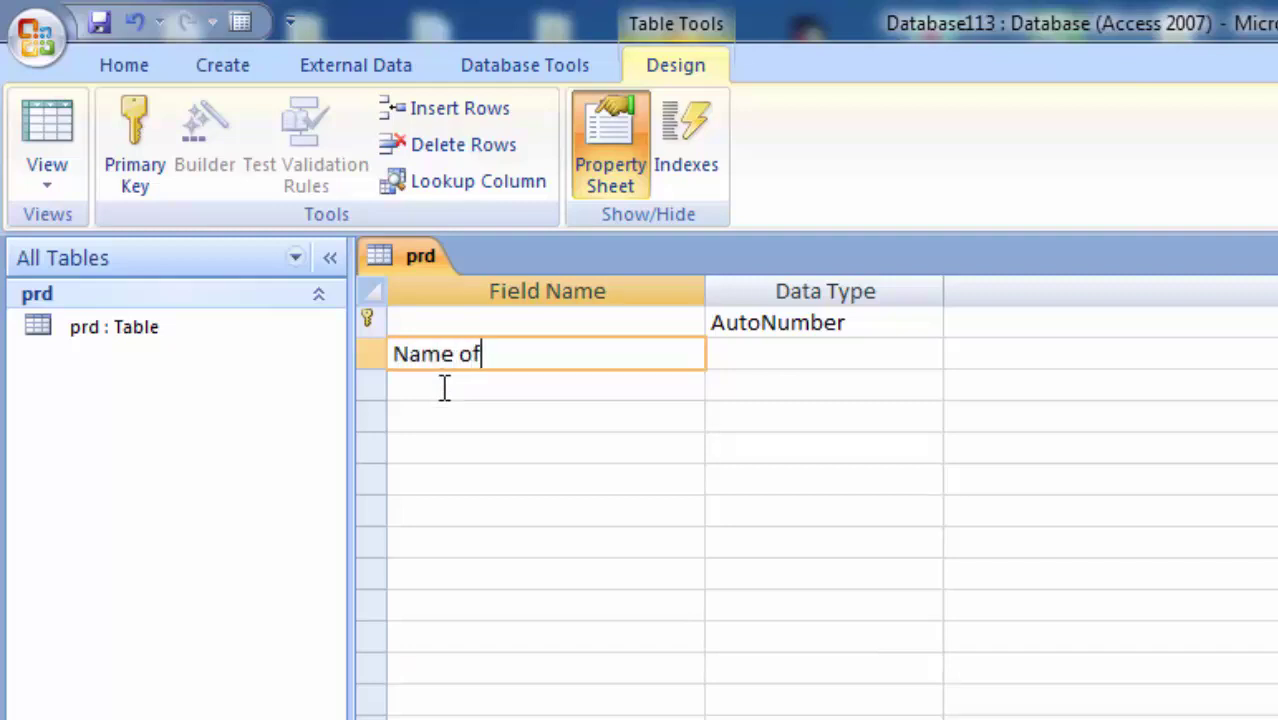
pyautogui.write('Pr')
pyautogui.write('odu')
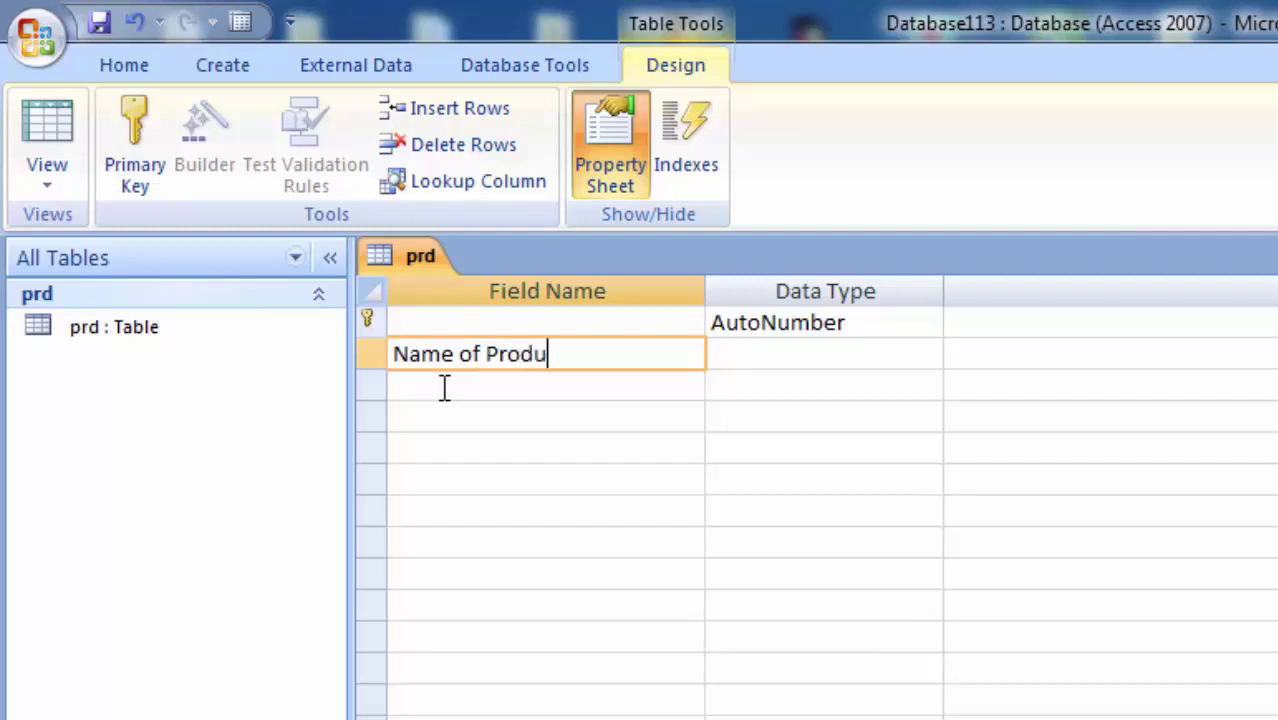
pyautogui.write('ct')
pyautogui.click(464, 311)
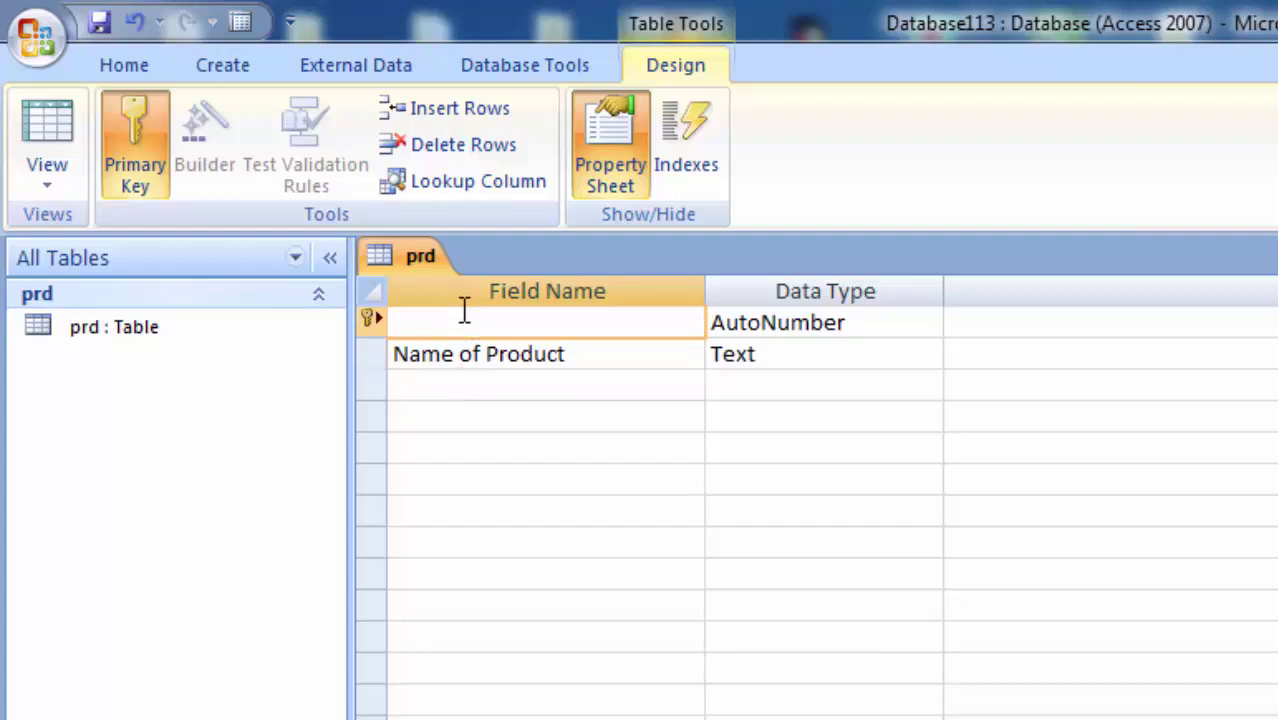
pyautogui.write('Pr')
pyautogui.write('oduct ')
pyautogui.write('i')
pyautogui.write('d')
# - Add a third field named MNP
pyautogui.click(480, 382)
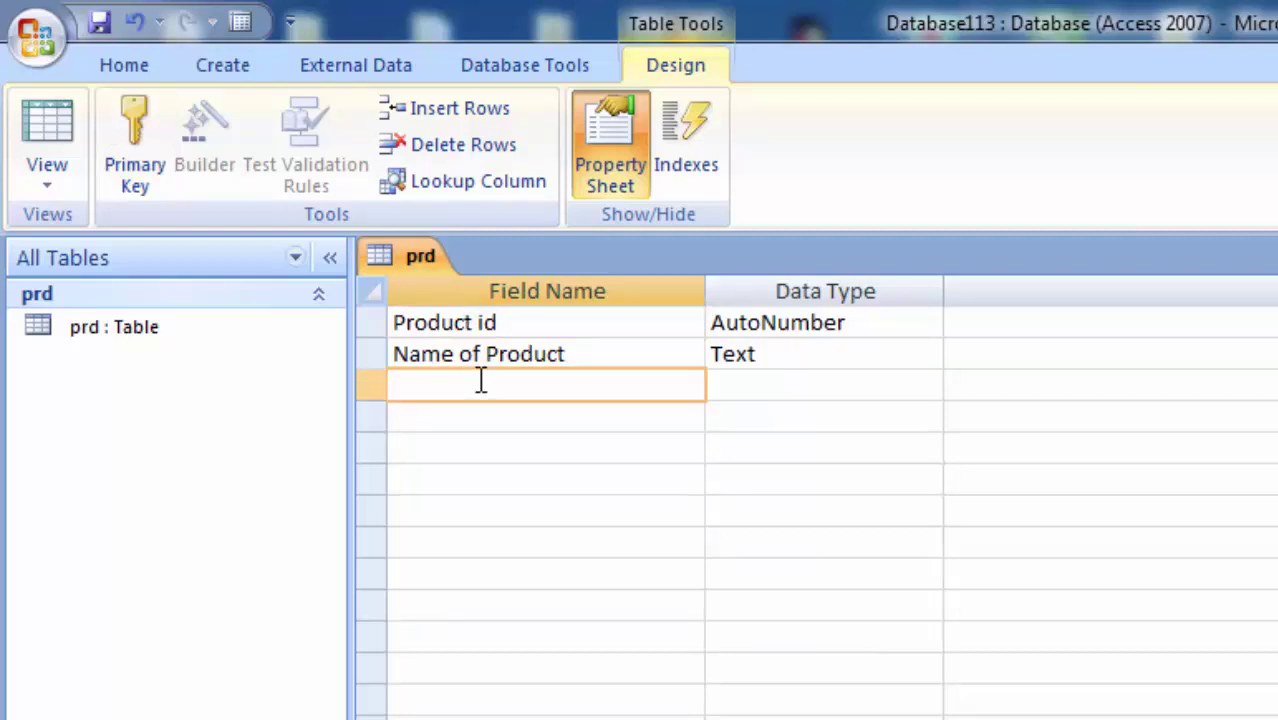
pyautogui.write('Mnp')
pyautogui.press('BackSpace')
pyautogui.press('BackSpace')
pyautogui.write('N')
pyautogui.write('P')
# - Make MNP the table's primary key
pyautogui.click(768, 386)
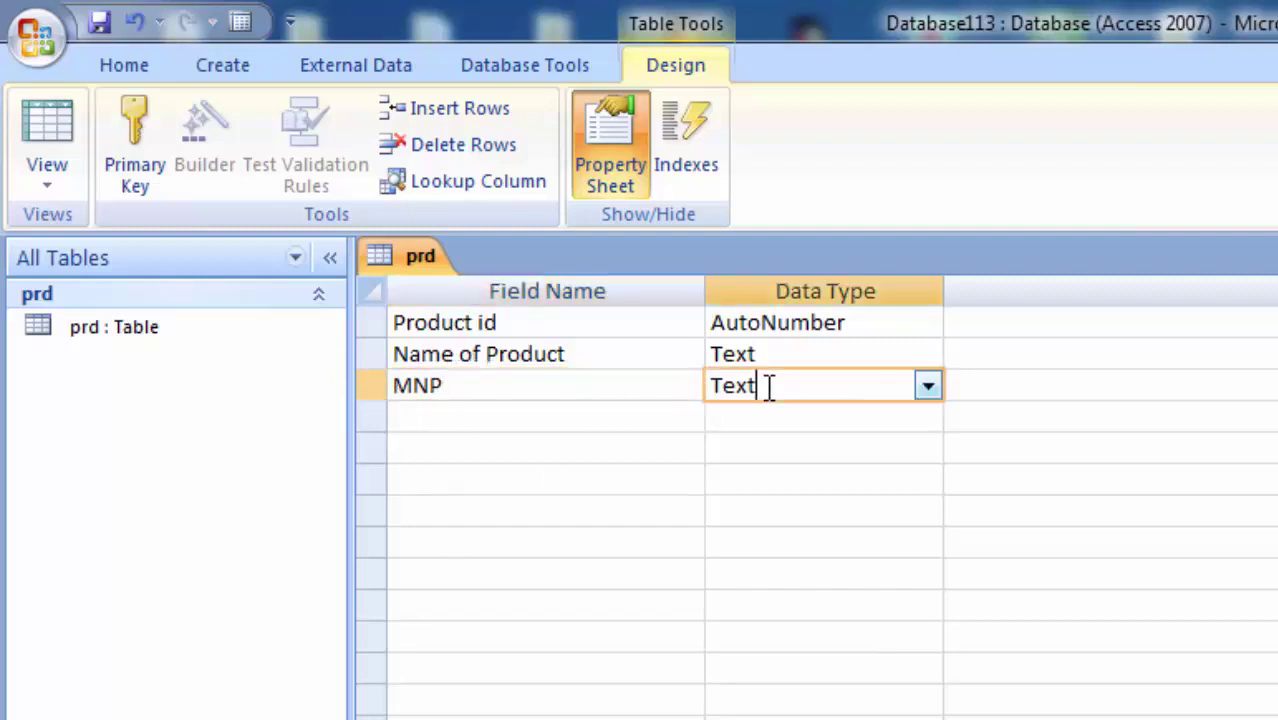
pyautogui.click(556, 385)
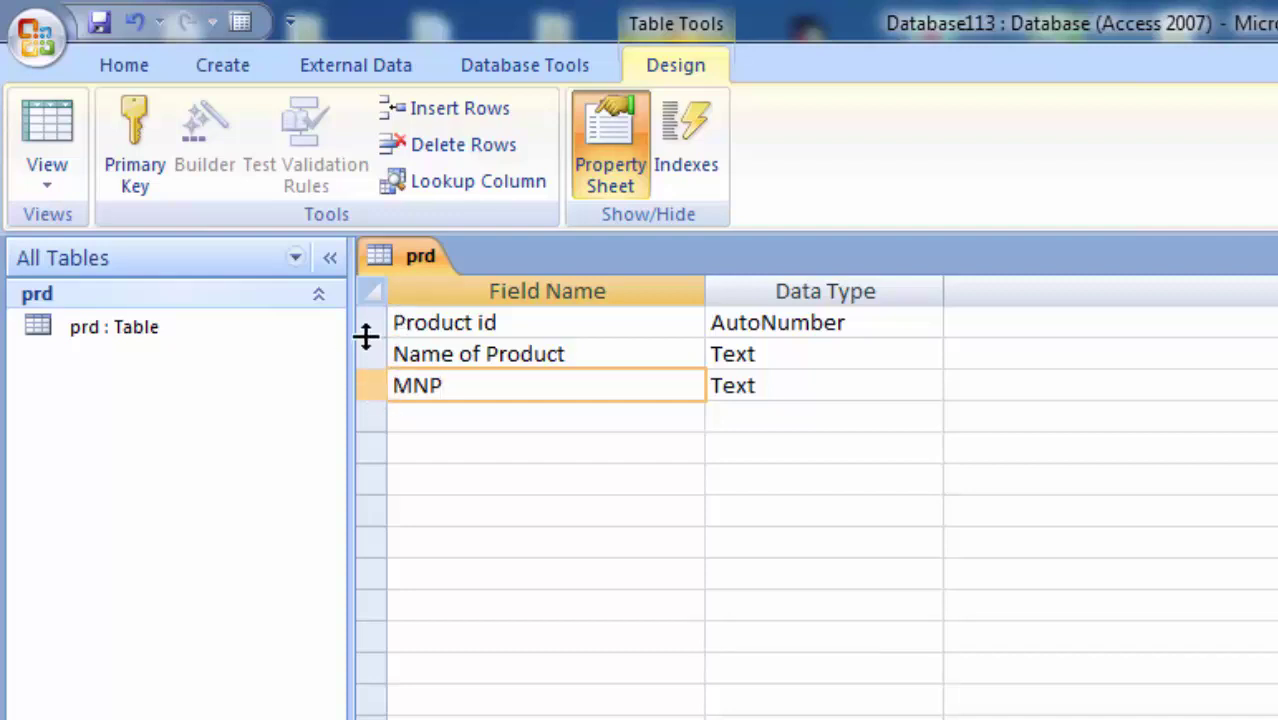
pyautogui.click(371, 385)
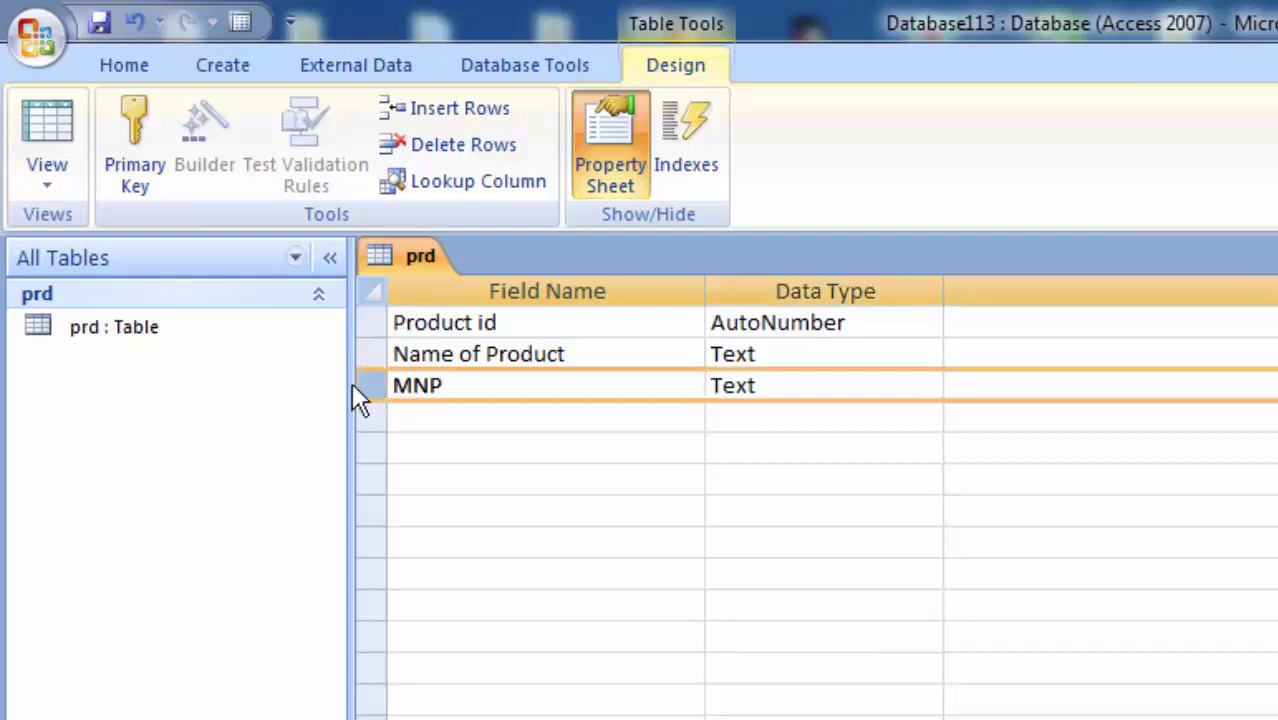
pyautogui.click(137, 128)
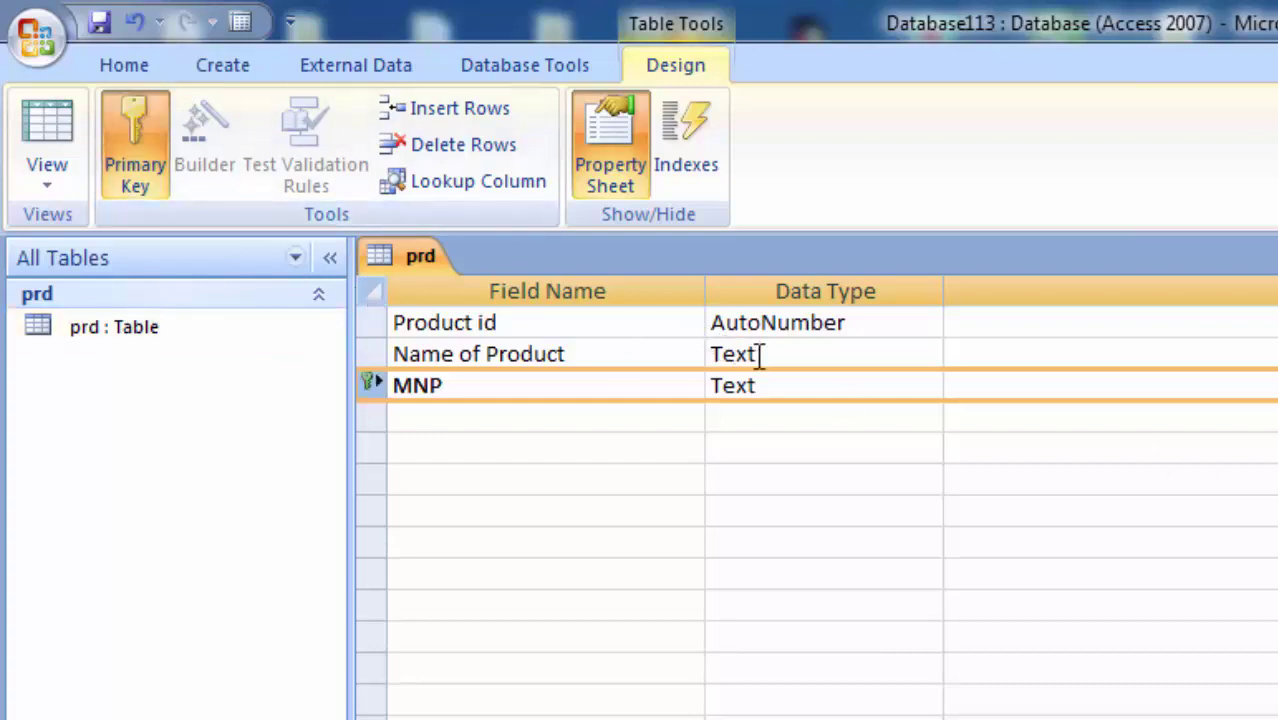
# - Keep MNP's data type as Text after briefly switching it to Number
pyautogui.click(804, 390)
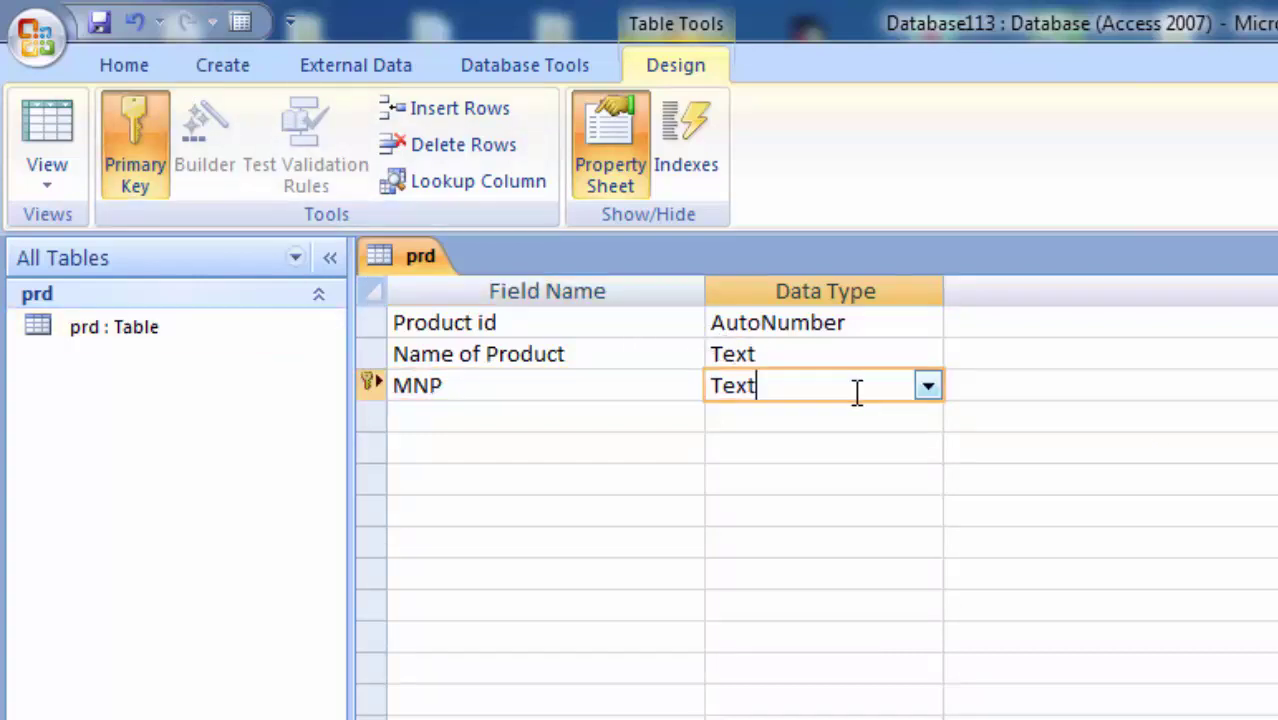
pyautogui.click(928, 387)
pyautogui.click(836, 482)
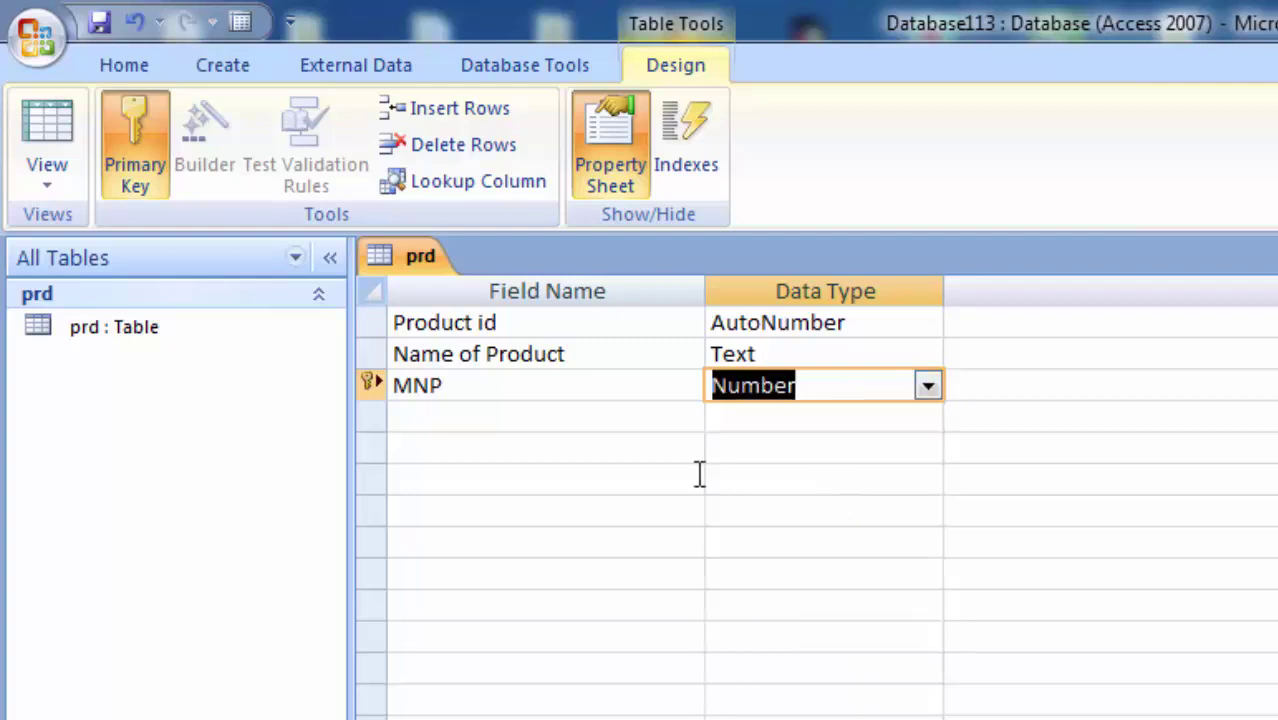
pyautogui.click(928, 387)
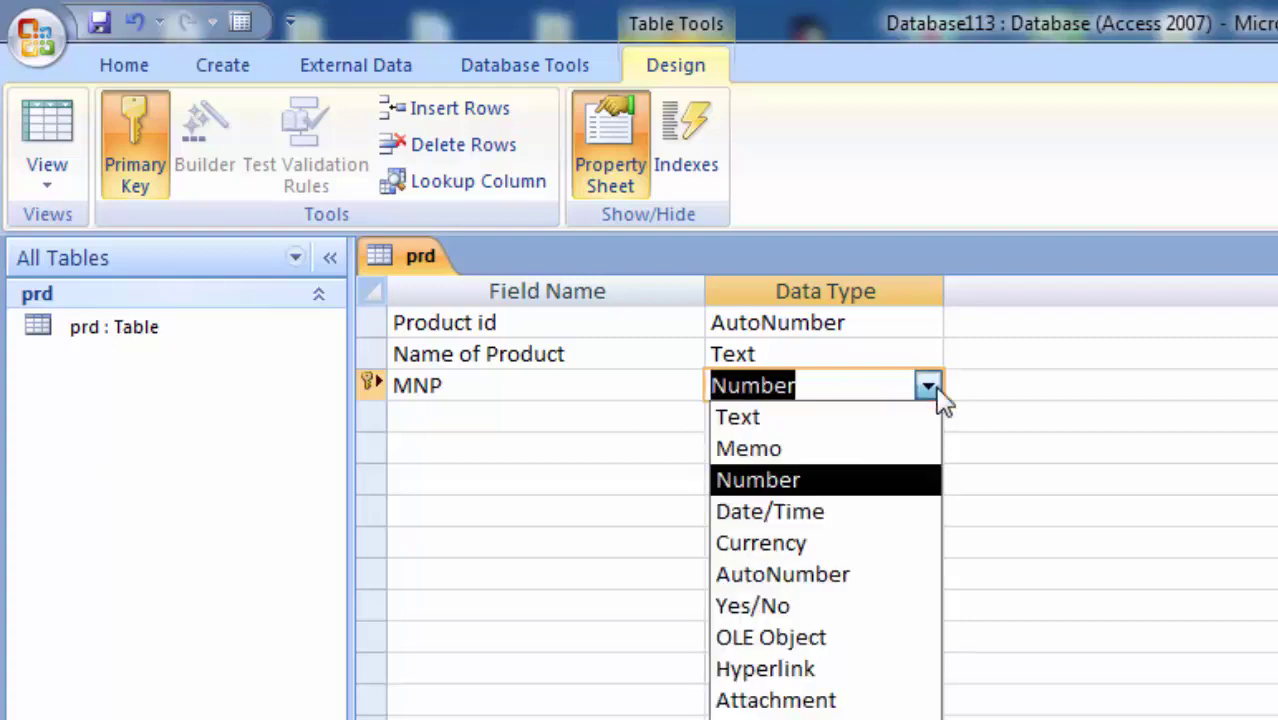
pyautogui.click(884, 418)
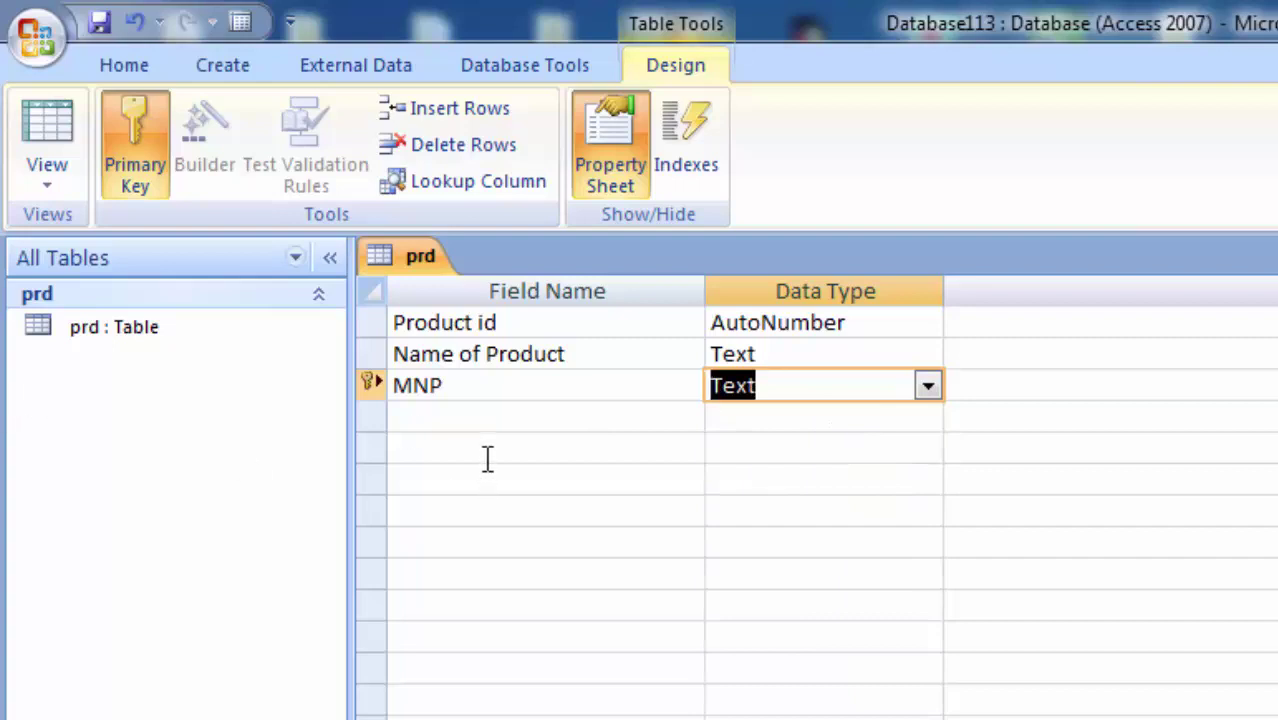
pyautogui.click(484, 423)
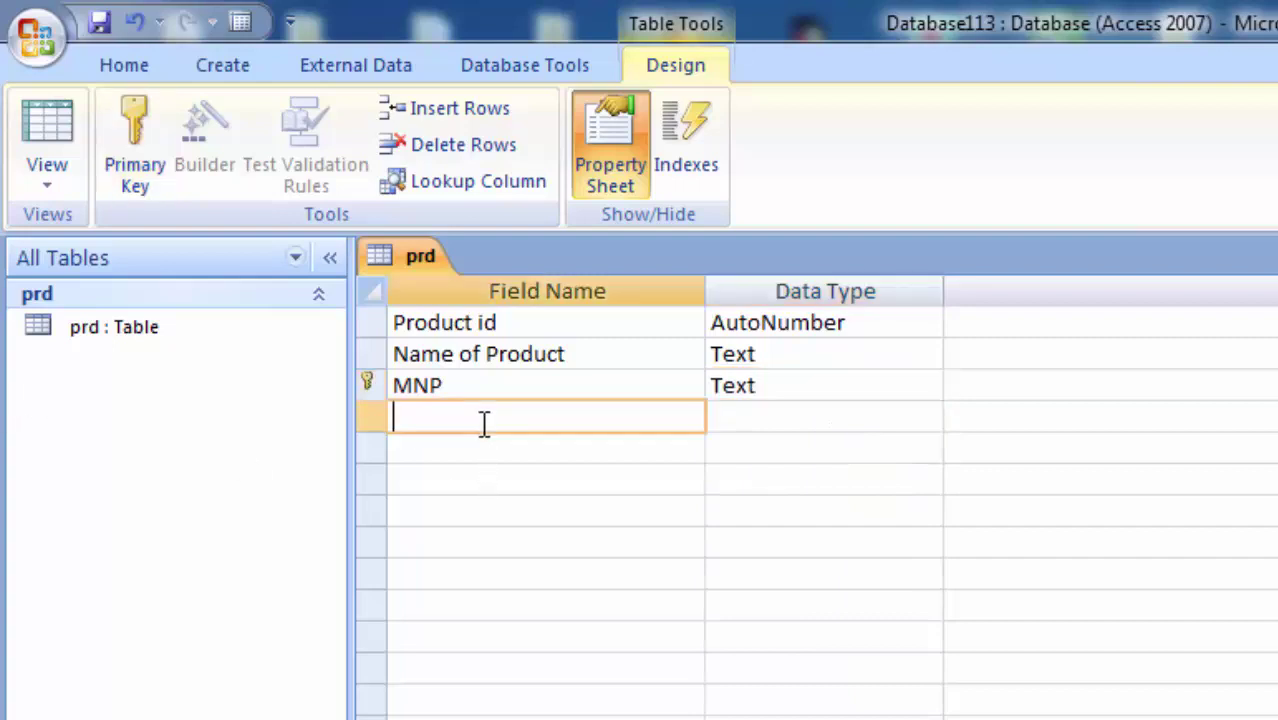
# - Add a Price of Product field with Number data type
pyautogui.write('P')
pyautogui.write('rice o')
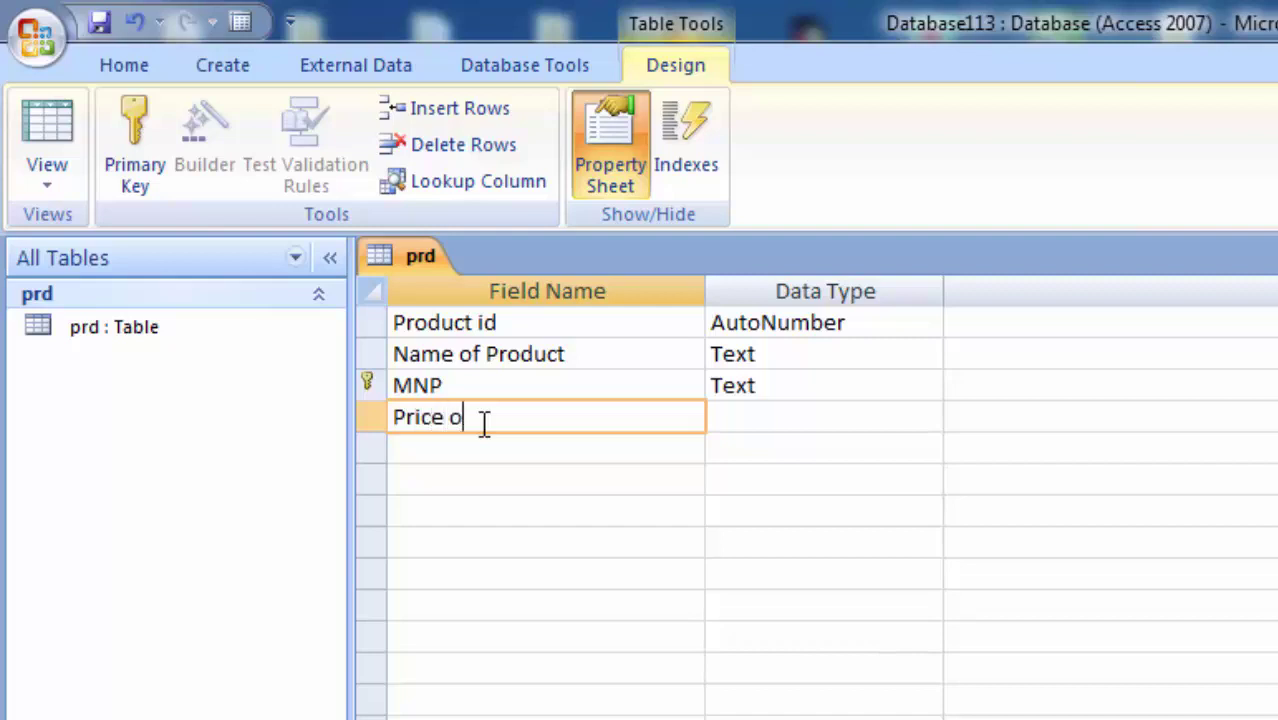
pyautogui.write('f P')
pyautogui.write('rodu')
pyautogui.write('ct')
pyautogui.click(745, 418)
pyautogui.click(928, 418)
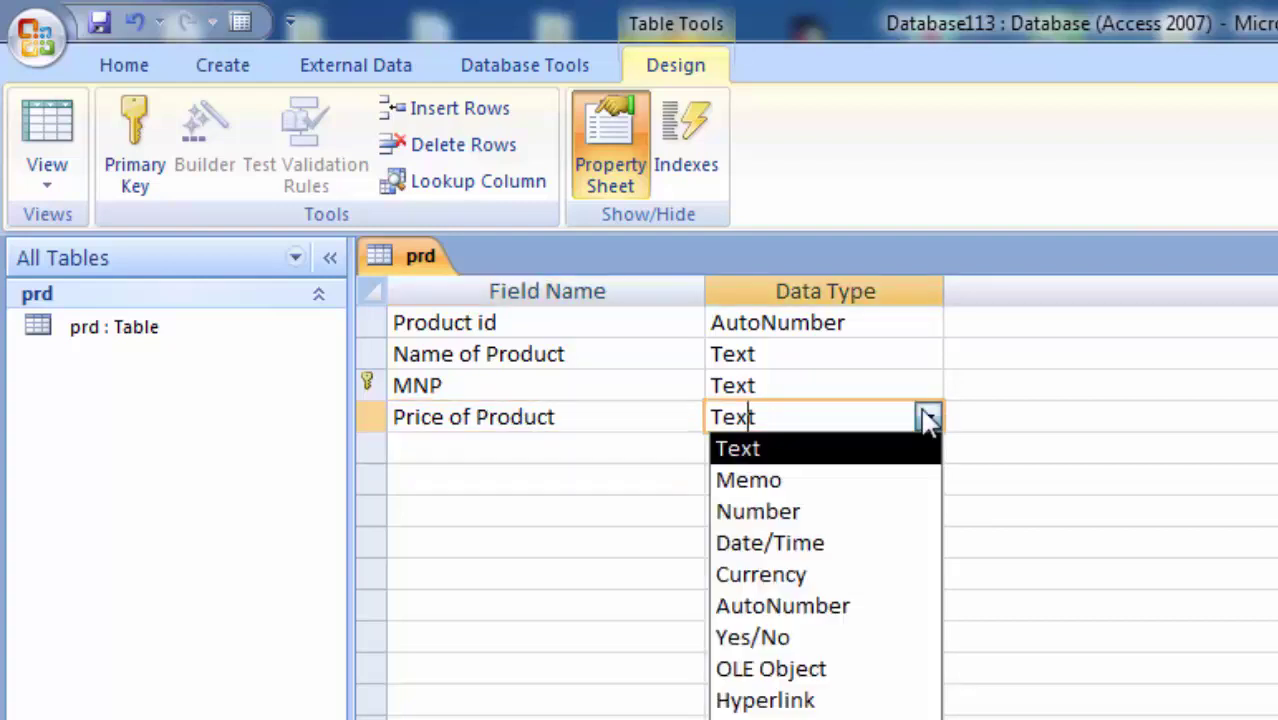
pyautogui.click(900, 518)
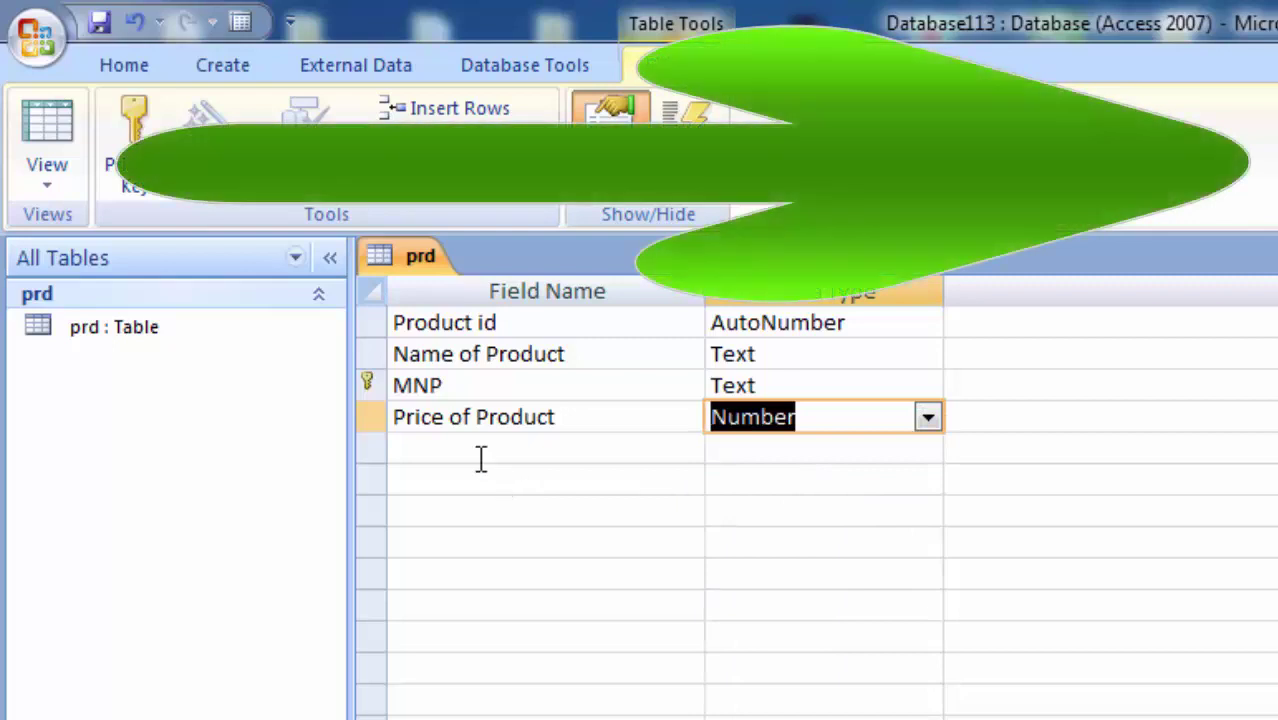
pyautogui.click(480, 457)
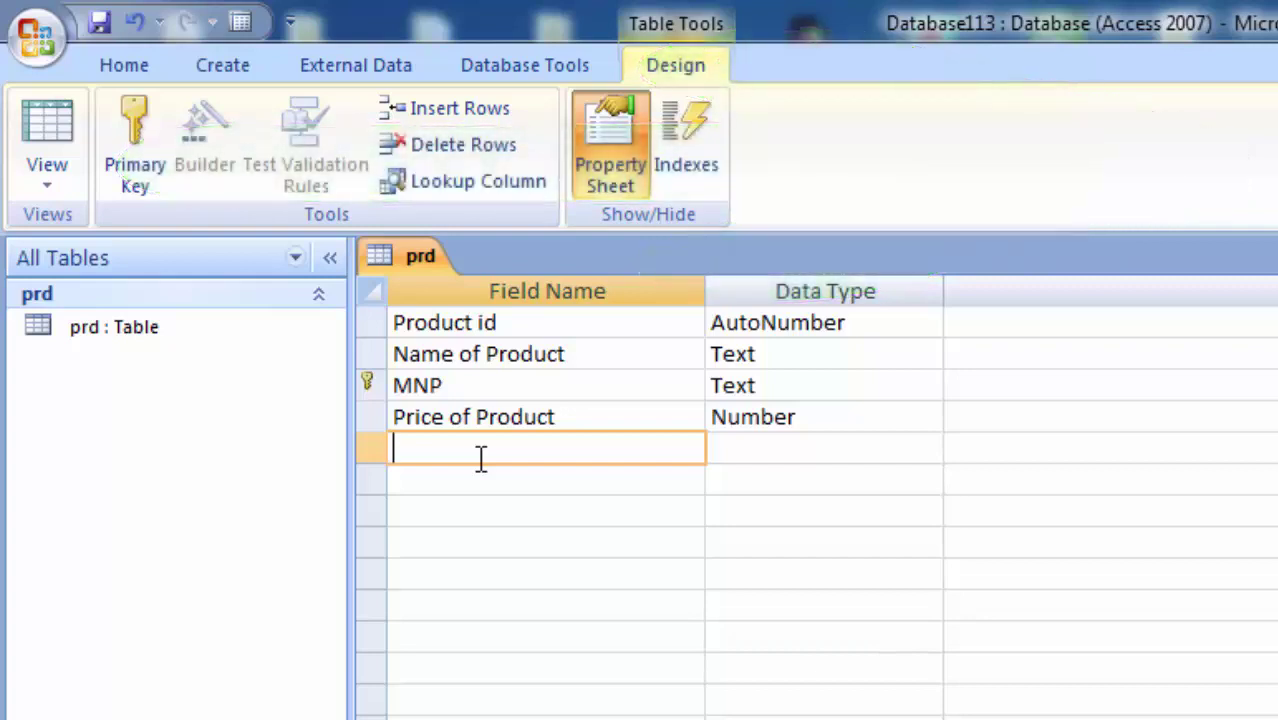
# - Add a Unit field with Number data type
pyautogui.write('Unit')
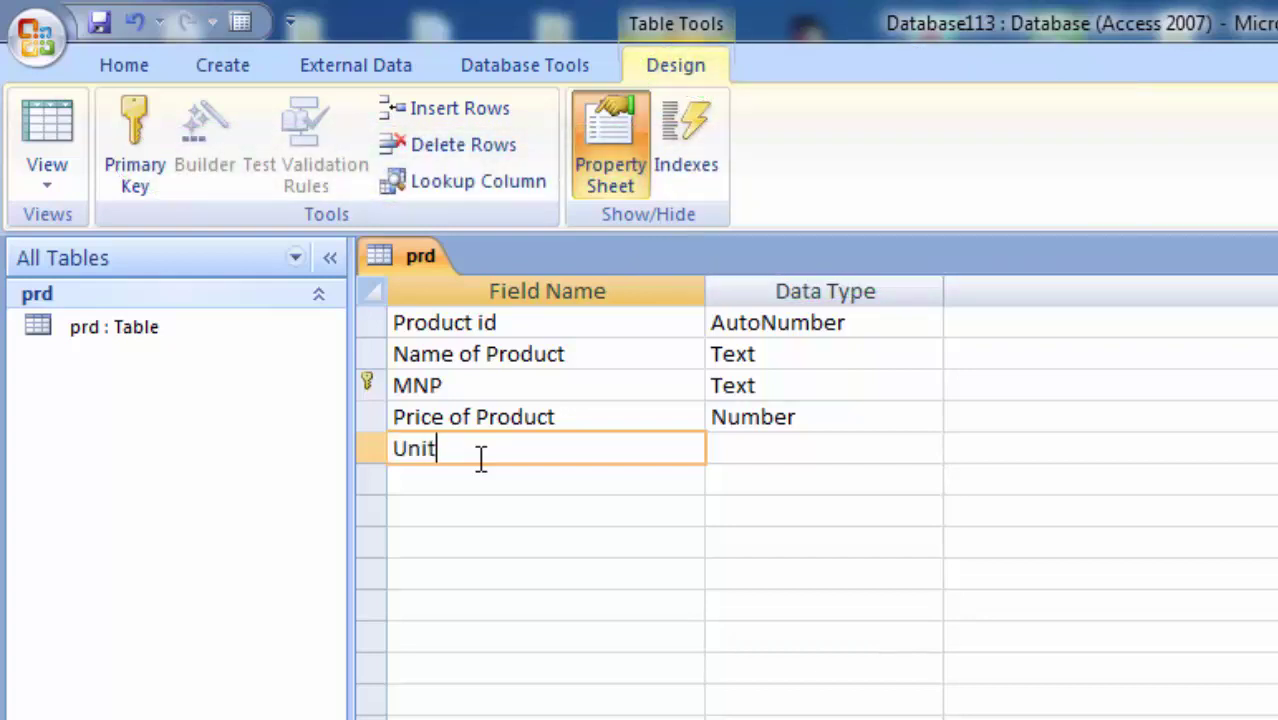
pyautogui.click(841, 446)
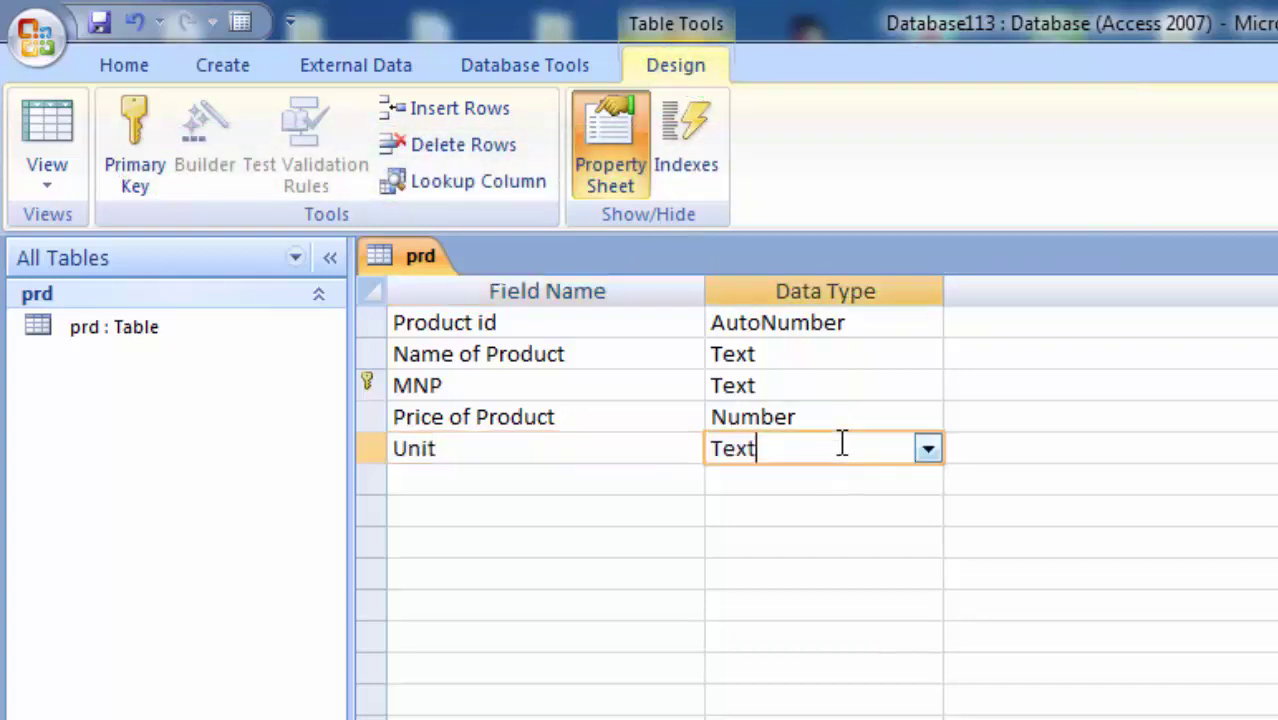
pyautogui.click(928, 450)
pyautogui.click(827, 542)
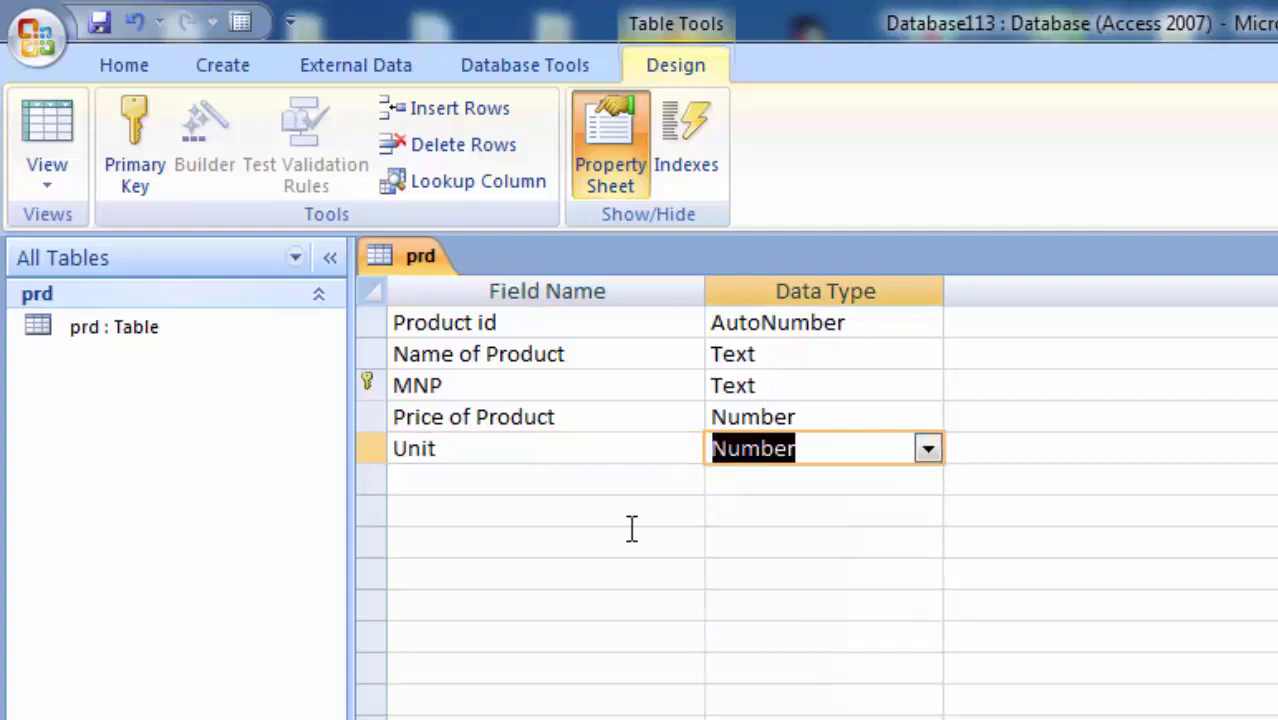
pyautogui.click(532, 481)
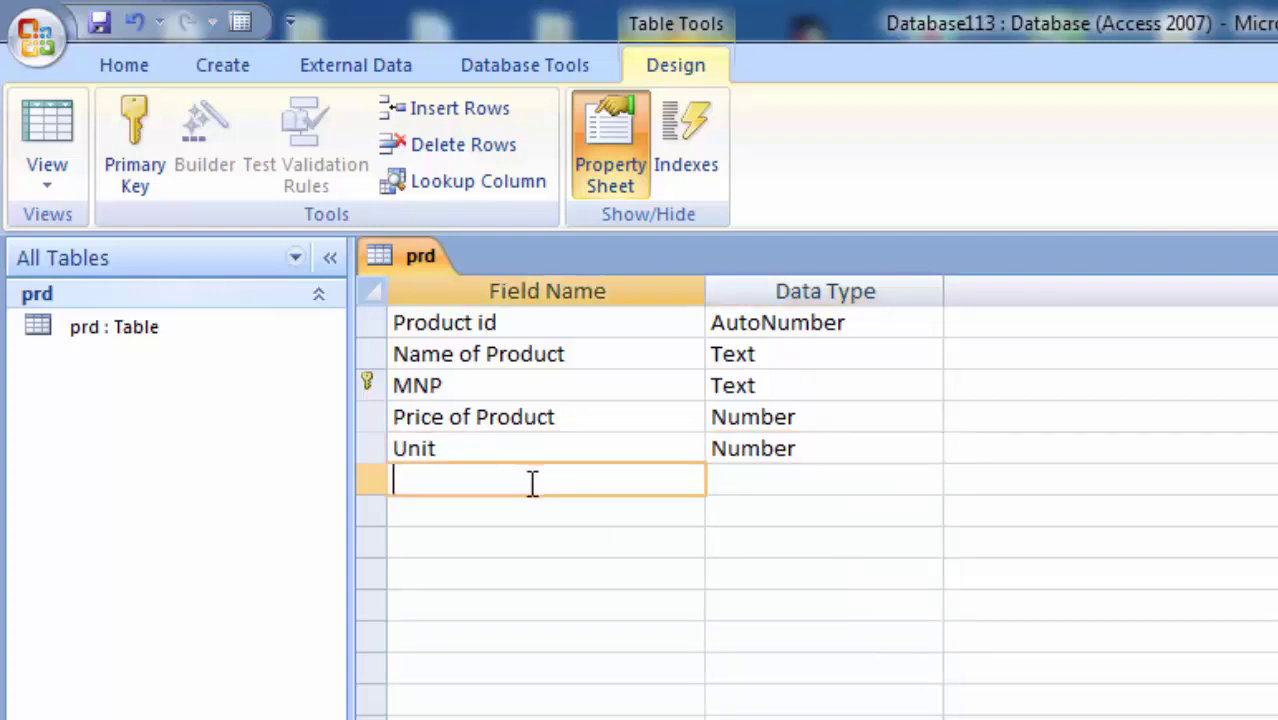
# - Add a Unit Name field with Number data type
pyautogui.write('Unit ')
pyautogui.write('Name')
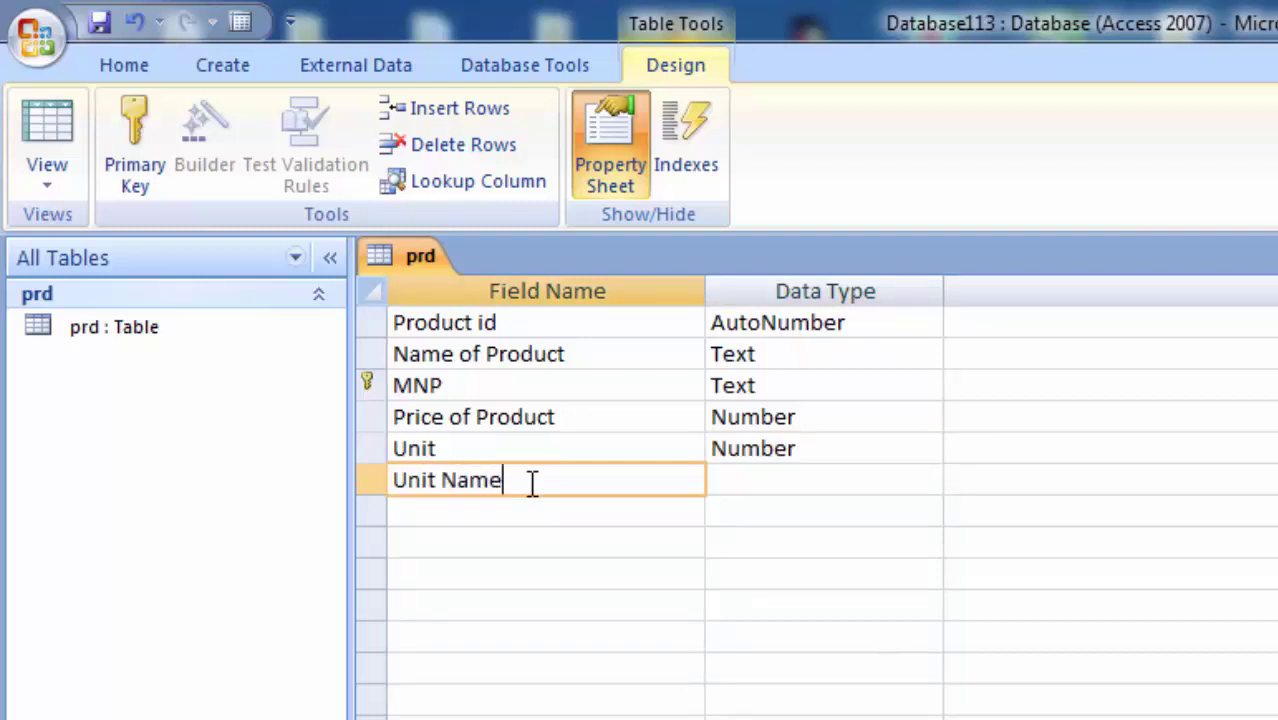
pyautogui.click(910, 480)
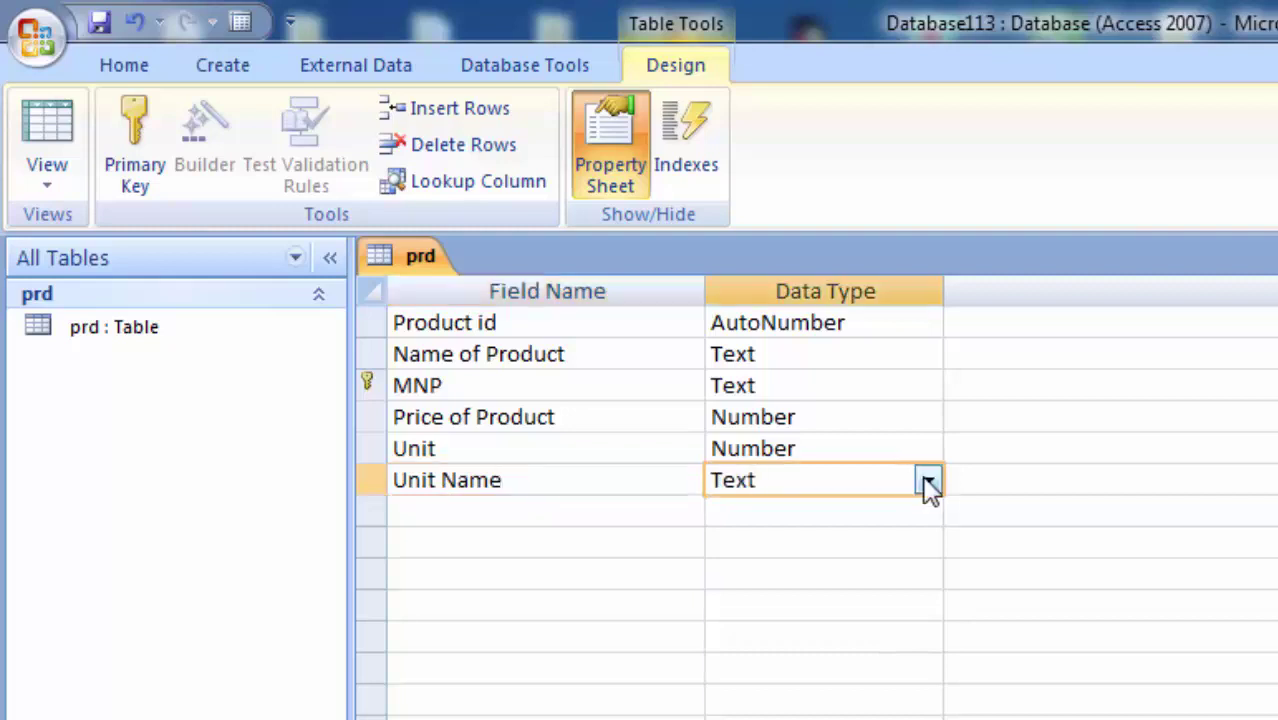
pyautogui.click(927, 481)
pyautogui.click(875, 575)
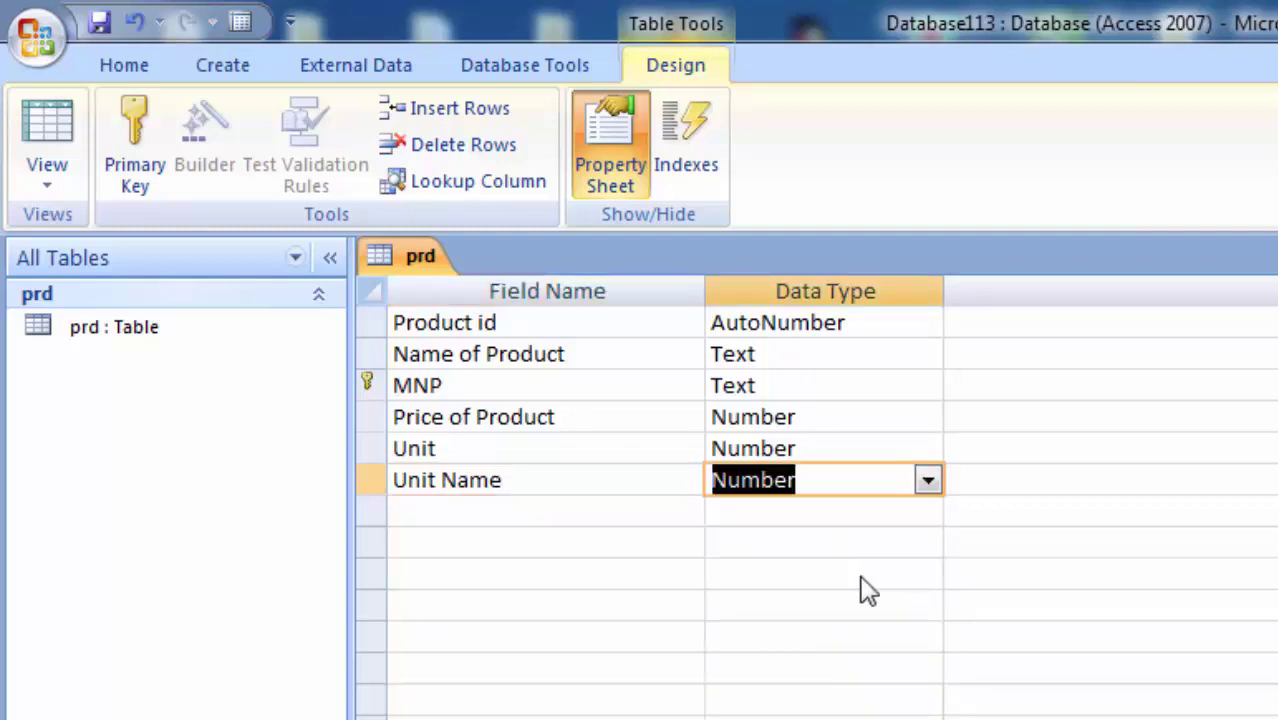
pyautogui.click(476, 508)
# - Add a Total field with Number data type
pyautogui.write('T')
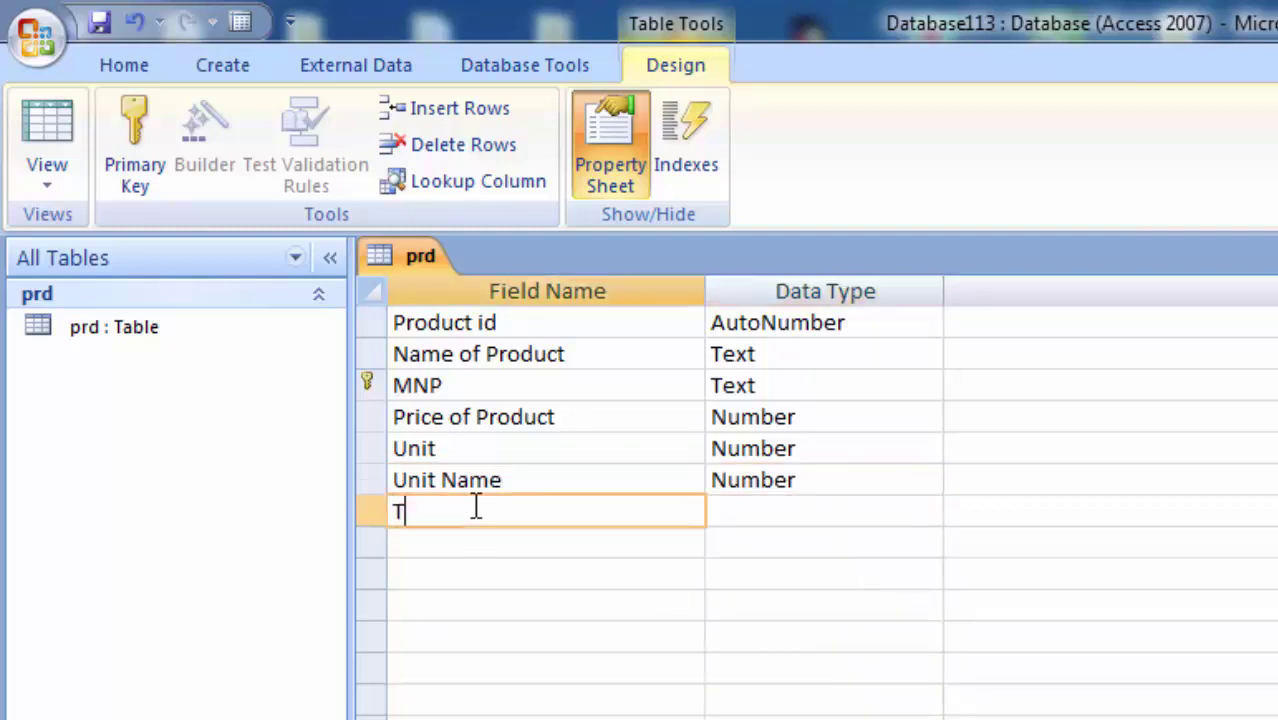
pyautogui.write('ota')
pyautogui.write('l')
pyautogui.click(866, 513)
pyautogui.click(928, 511)
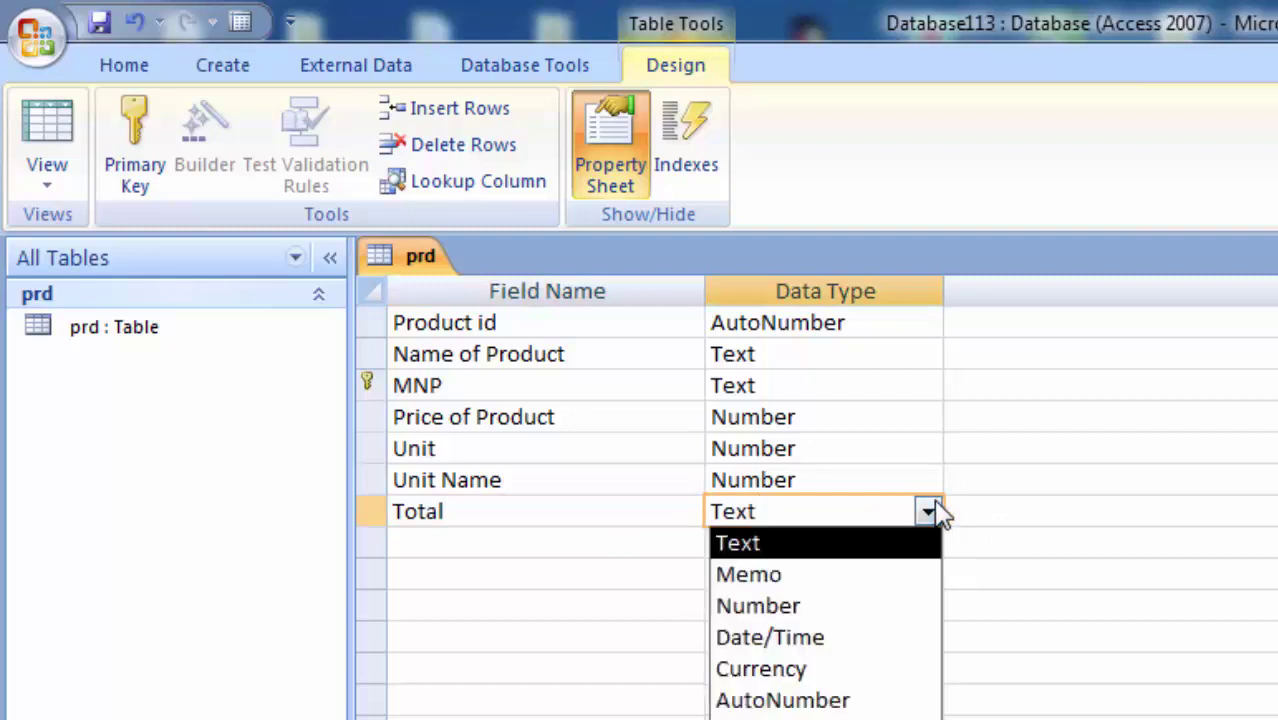
pyautogui.click(860, 603)
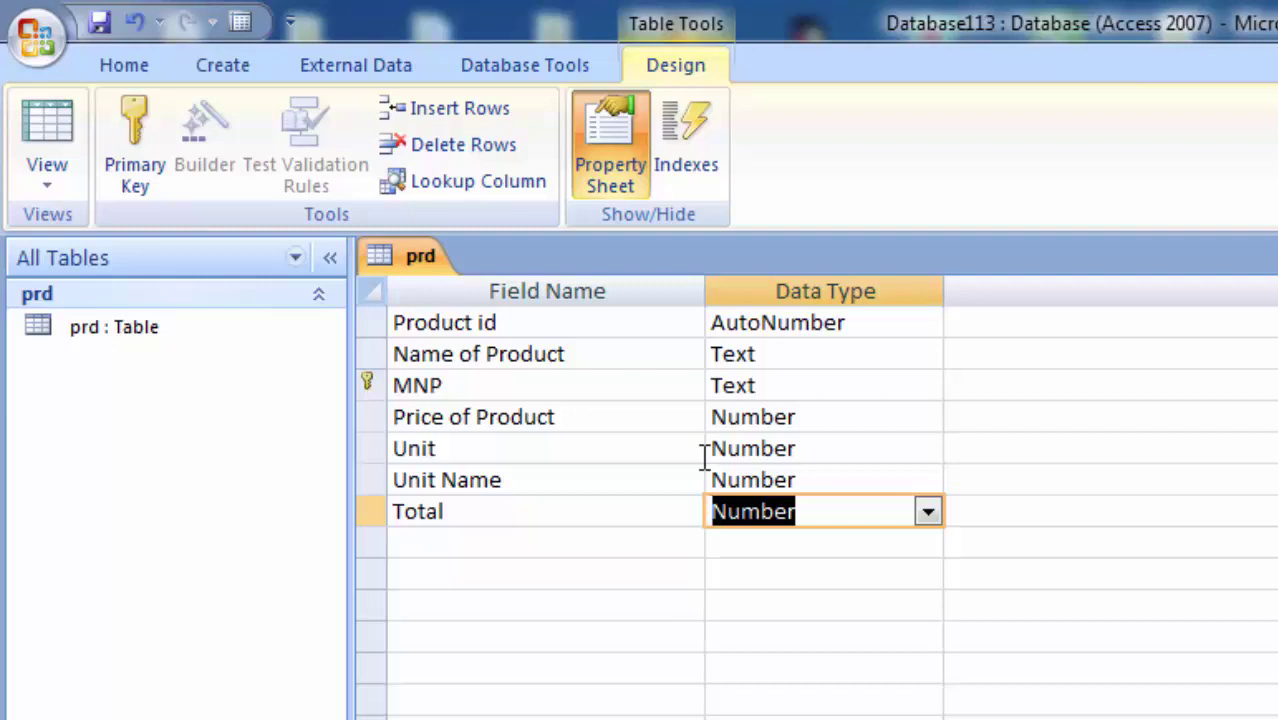
pyautogui.click(800, 448)
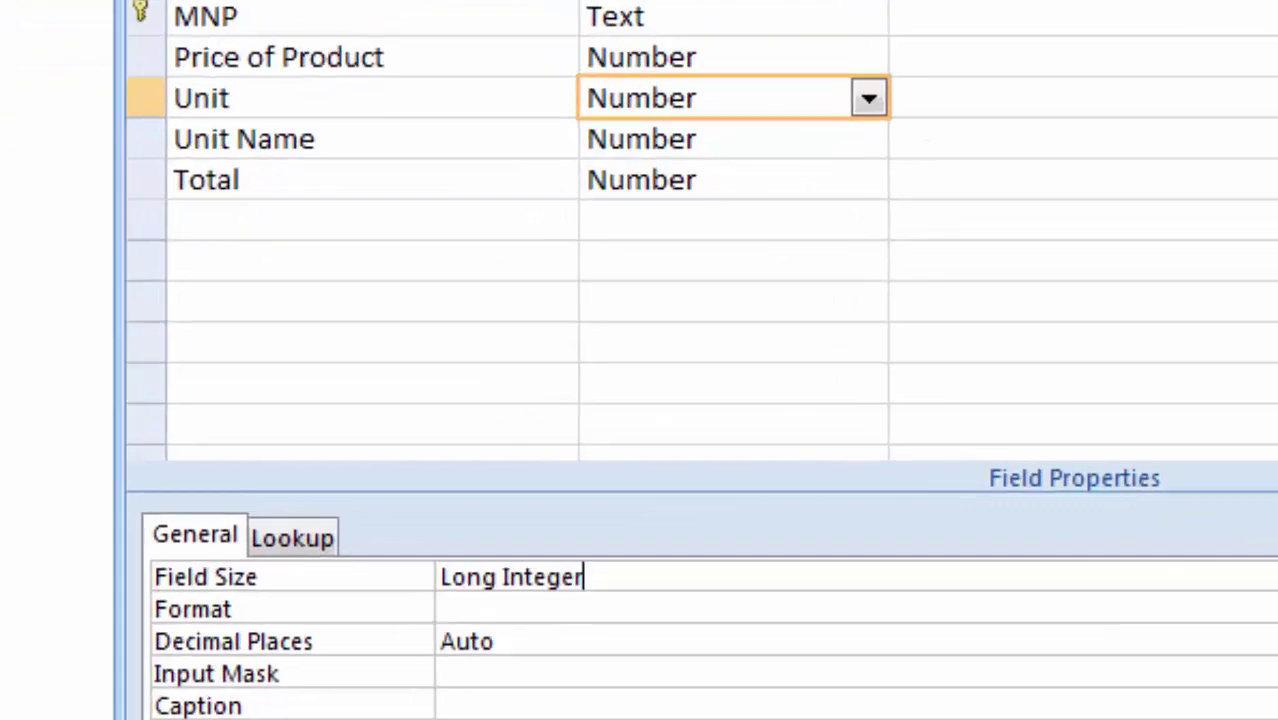
# - Set Unit's field size to Decimal with scale 3
pyautogui.click(1270, 577)
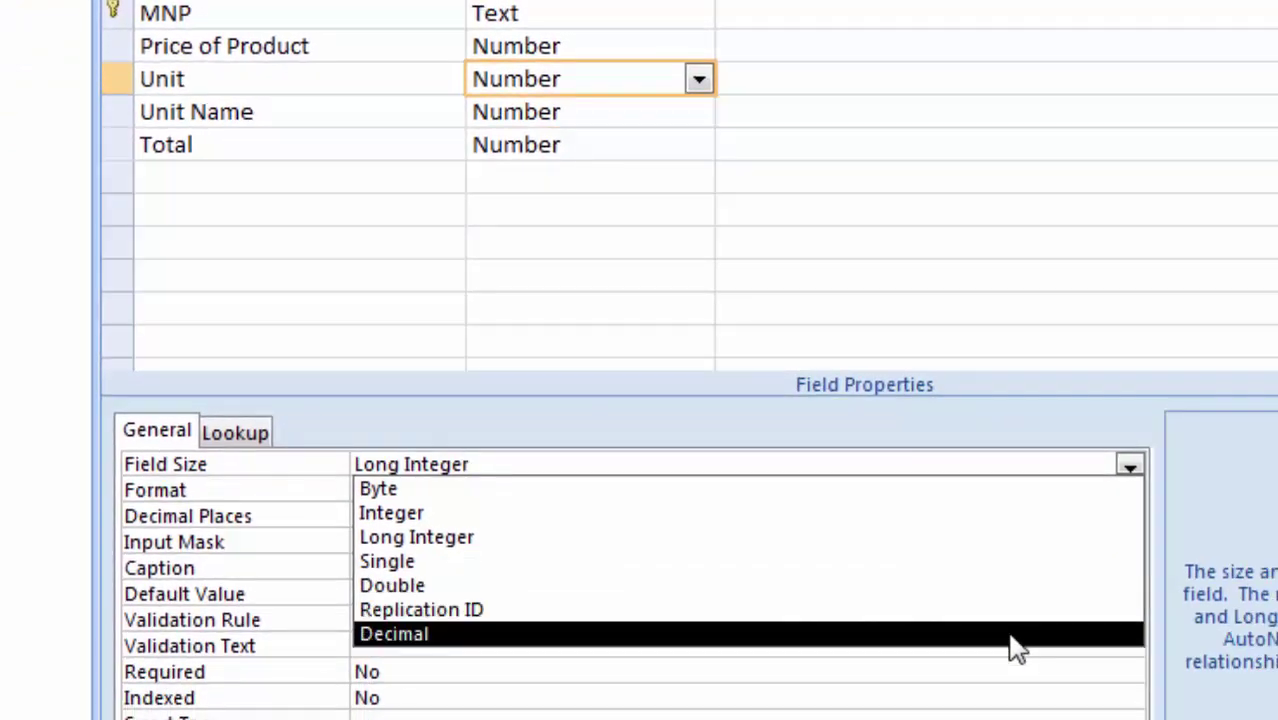
pyautogui.click(1015, 645)
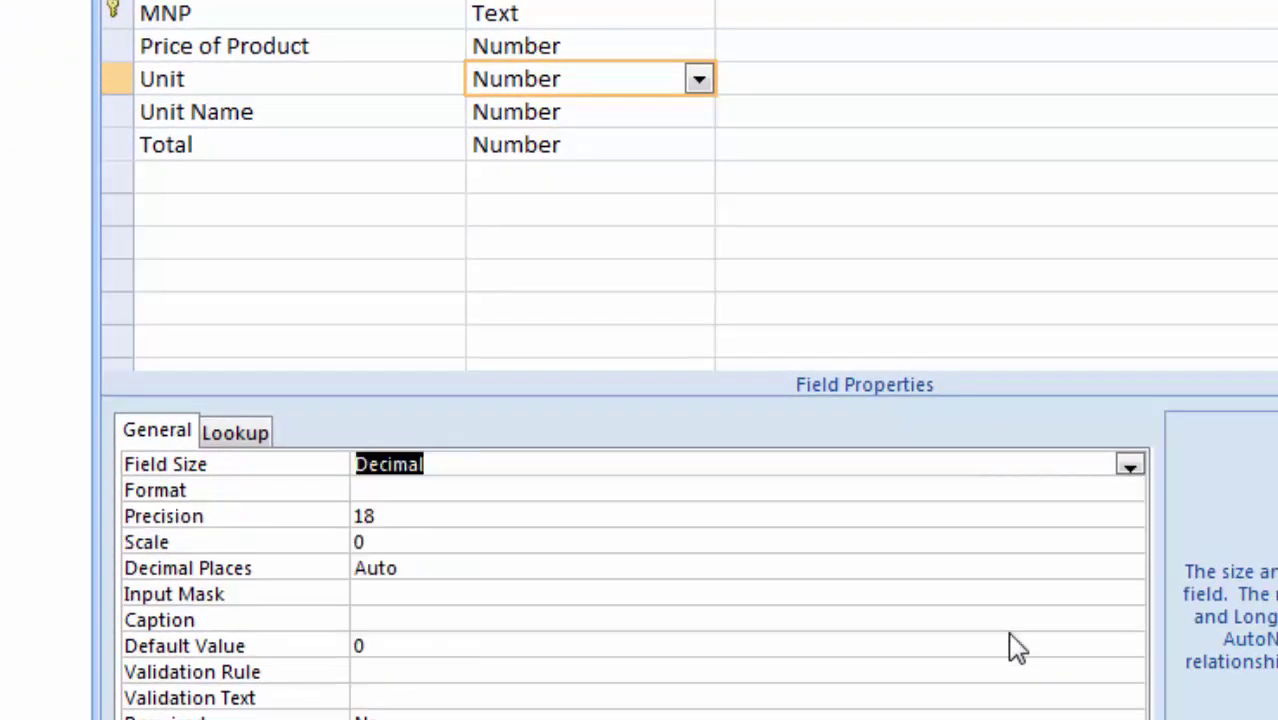
pyautogui.click(403, 542)
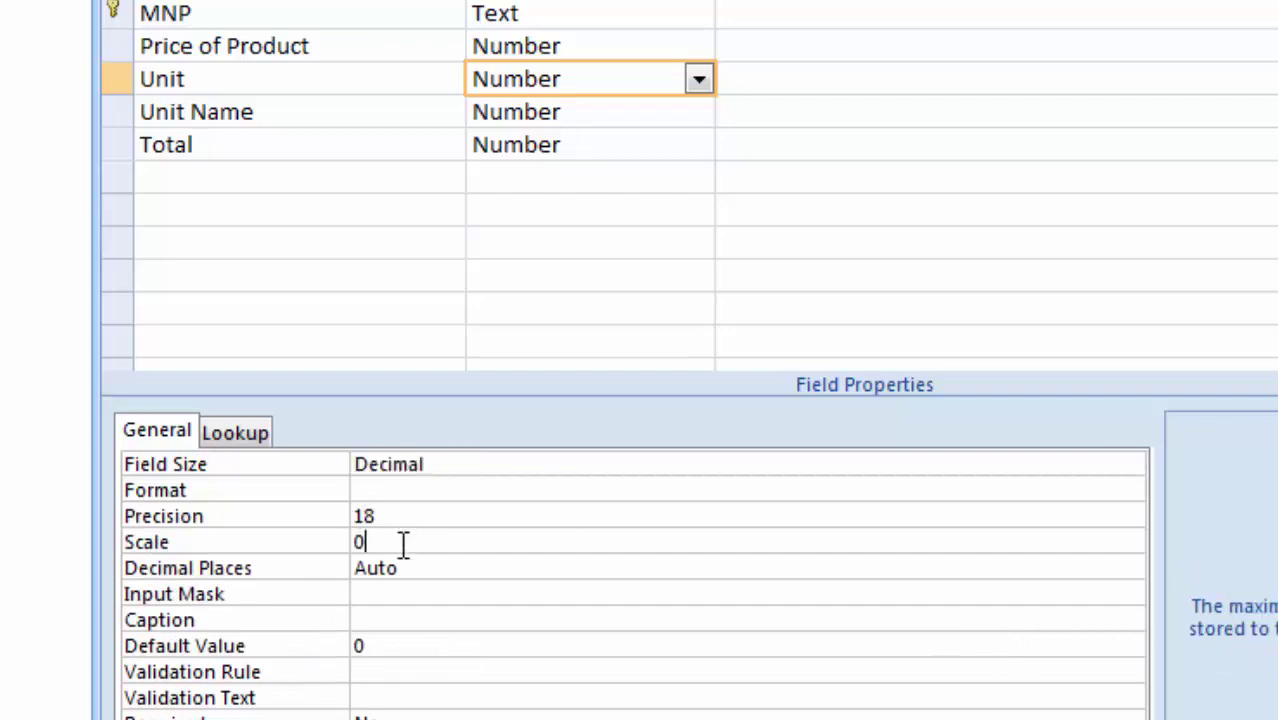
pyautogui.press('BackSpace')
pyautogui.write('3')
# - Set Total's field size to Decimal with scale 3
pyautogui.click(570, 144)
pyautogui.click(512, 470)
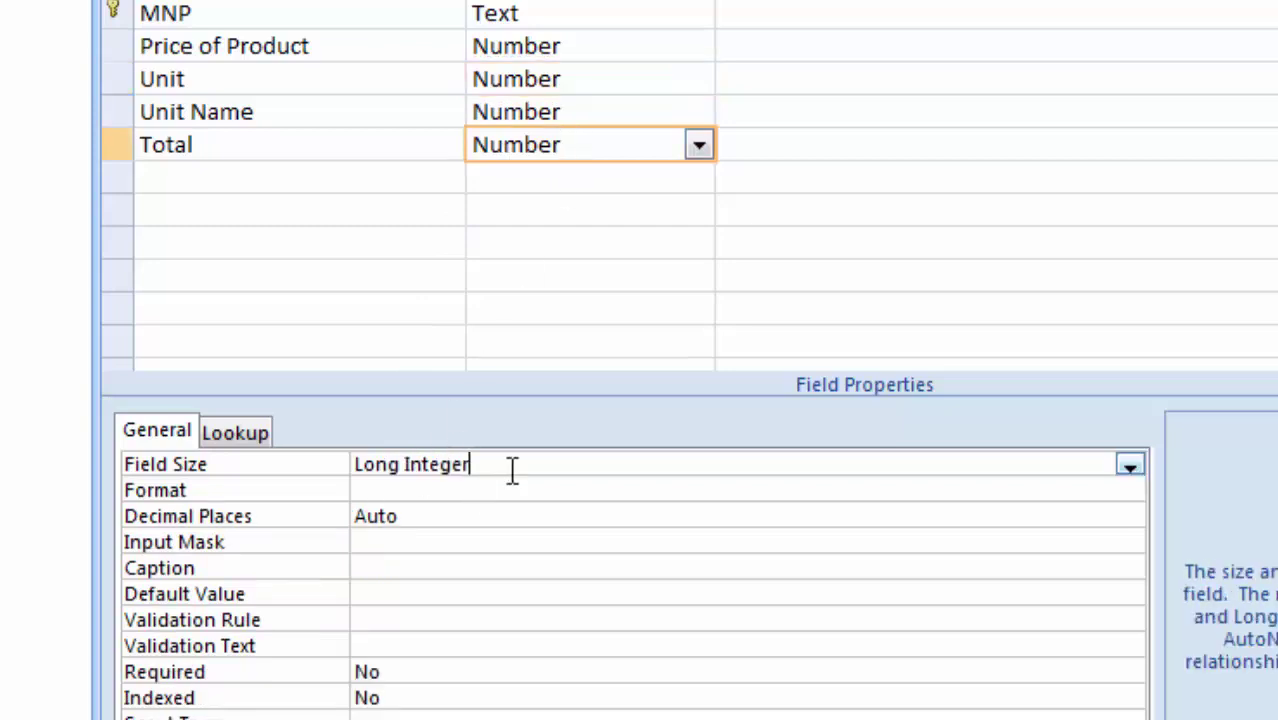
pyautogui.click(1129, 467)
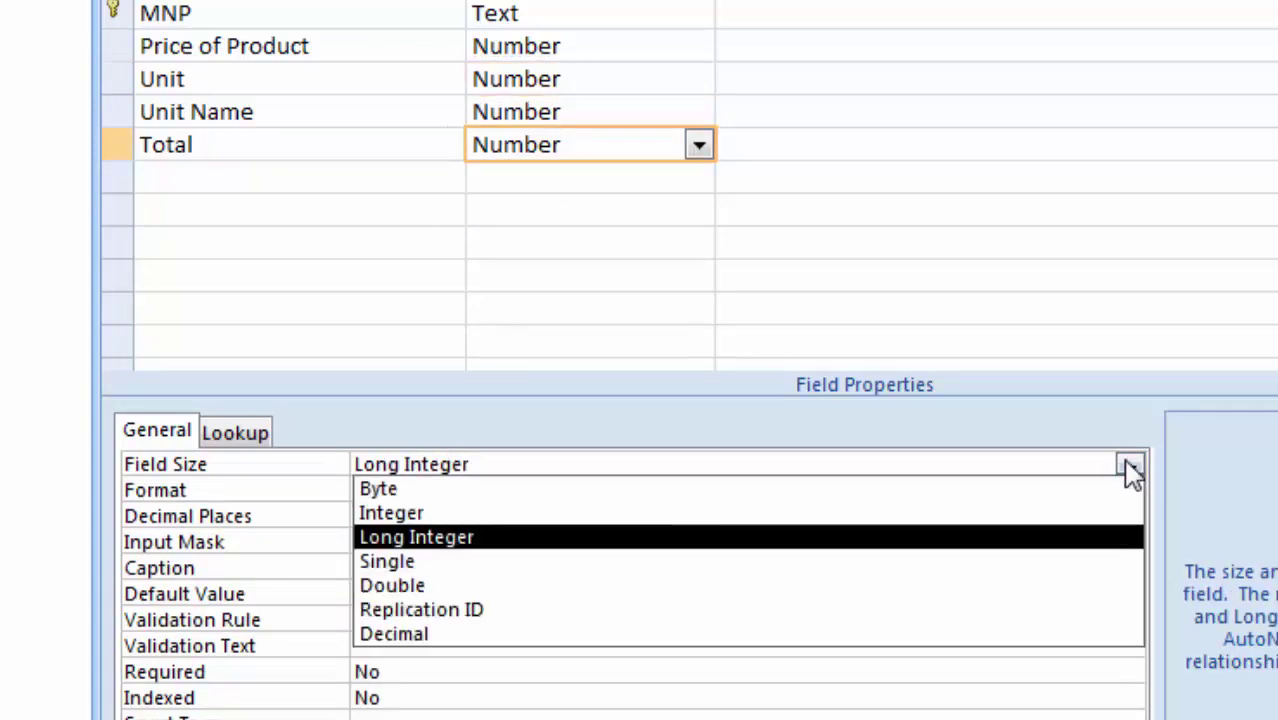
pyautogui.click(886, 634)
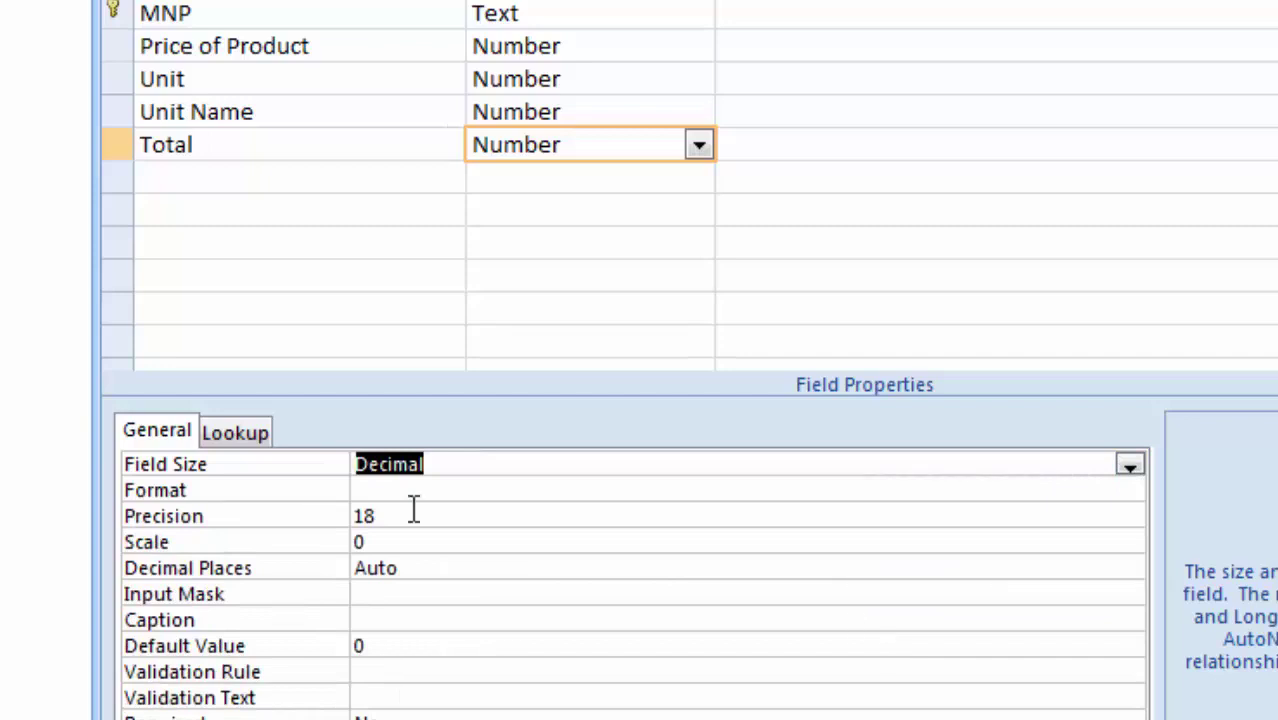
pyautogui.click(393, 542)
pyautogui.press('BackSpace')
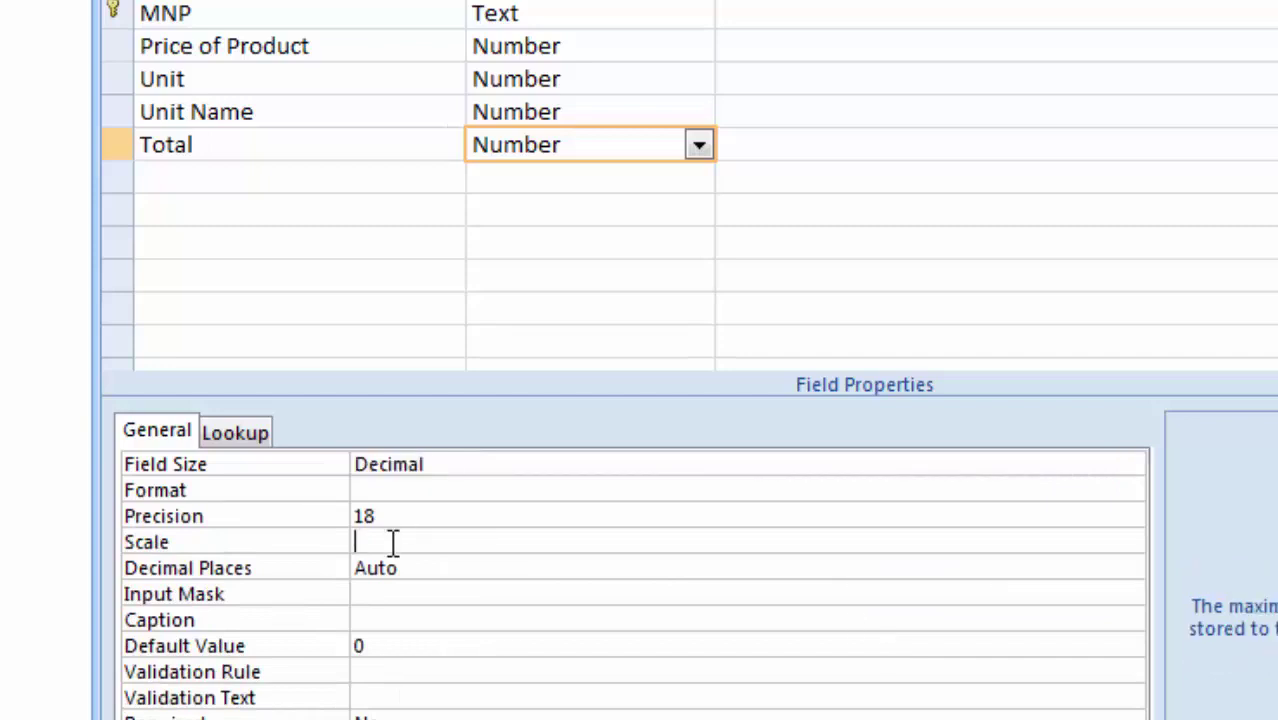
pyautogui.write('3')
# - Set Price of Product's field size to Decimal with scale 3
pyautogui.click(668, 45)
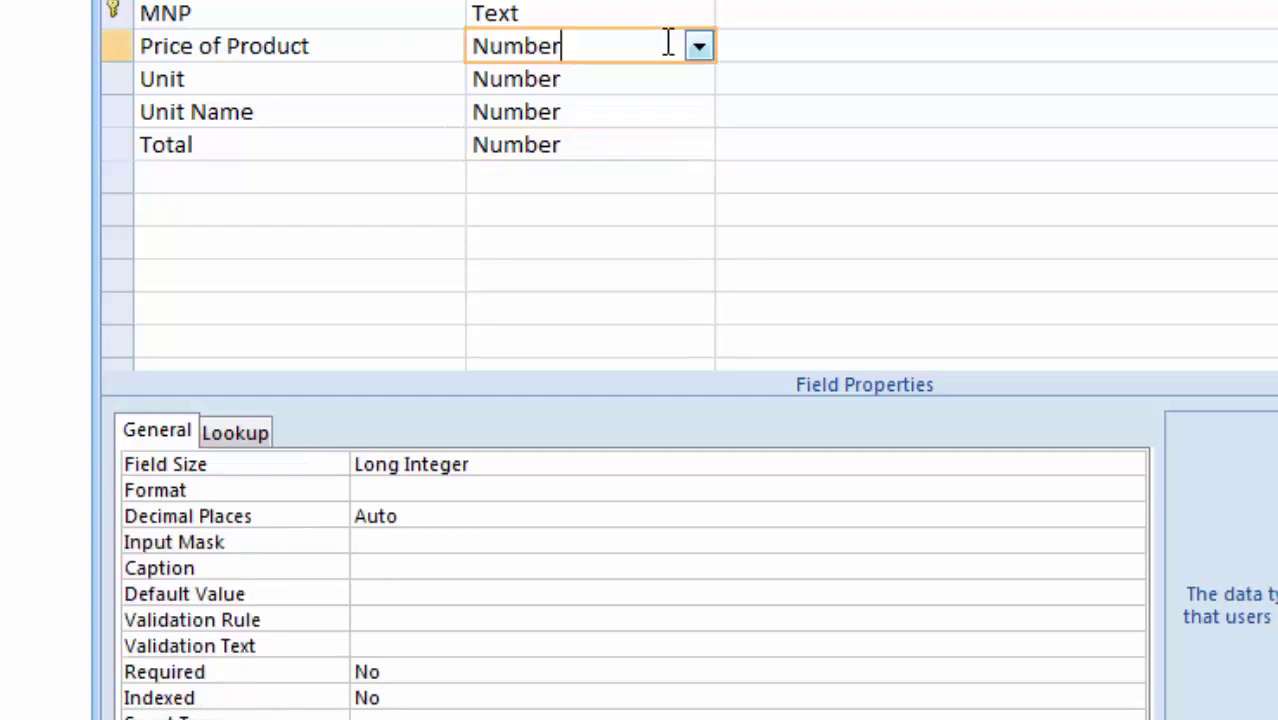
pyautogui.click(519, 458)
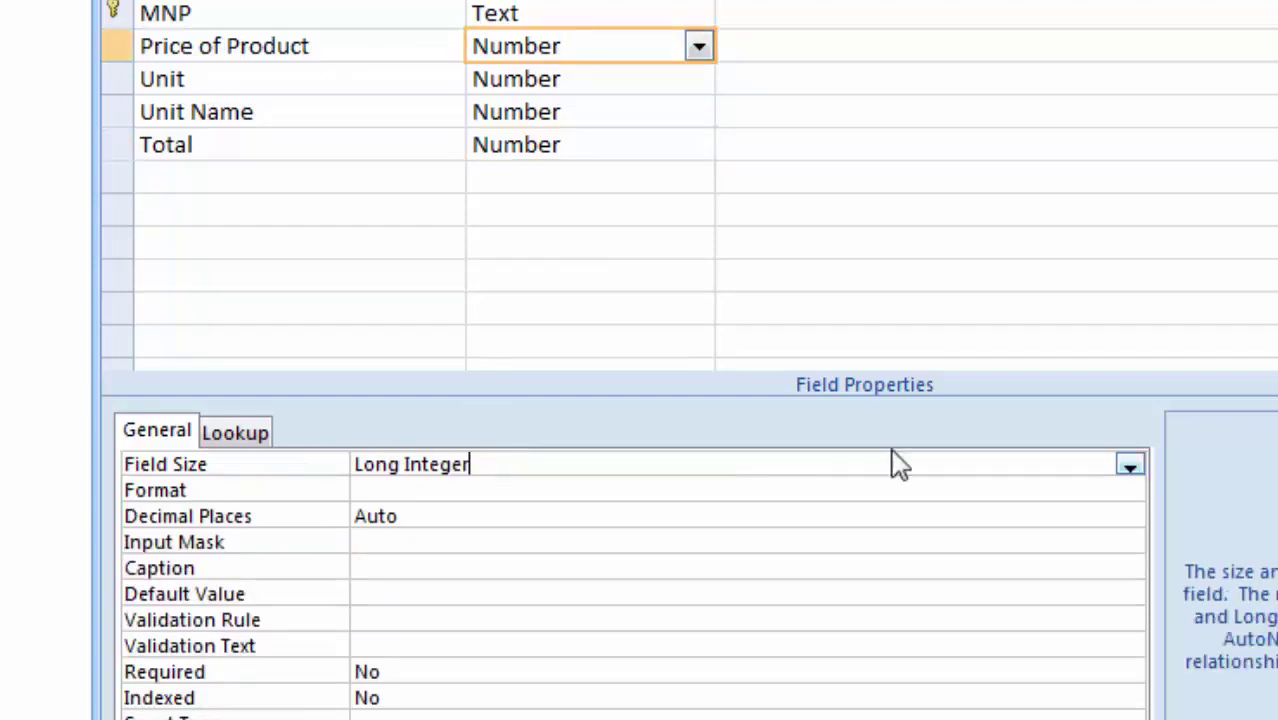
pyautogui.click(1130, 466)
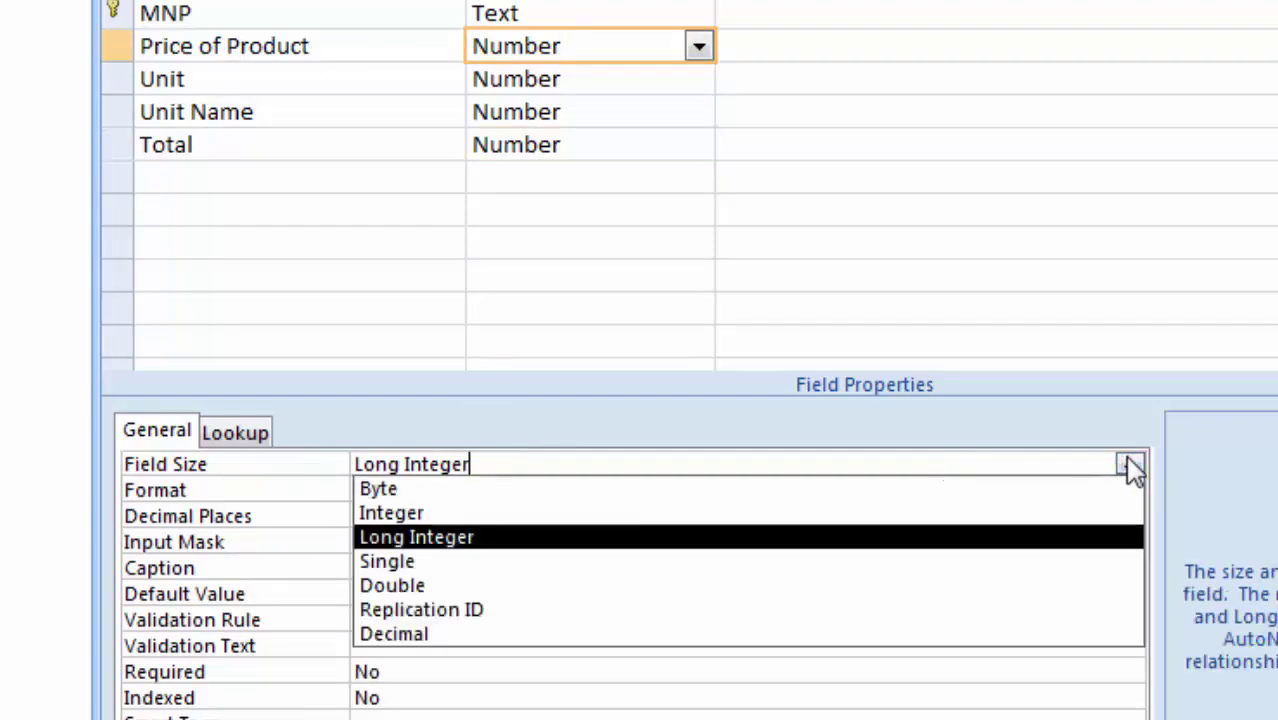
pyautogui.click(936, 648)
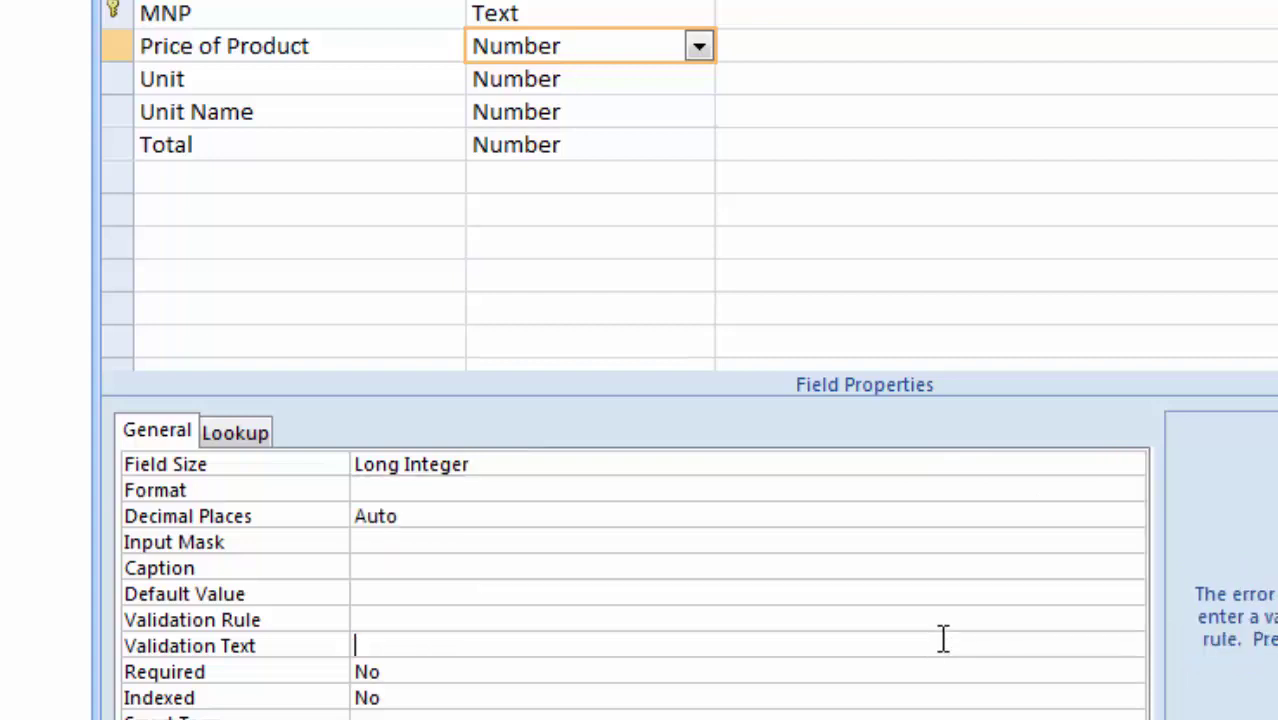
pyautogui.click(1018, 466)
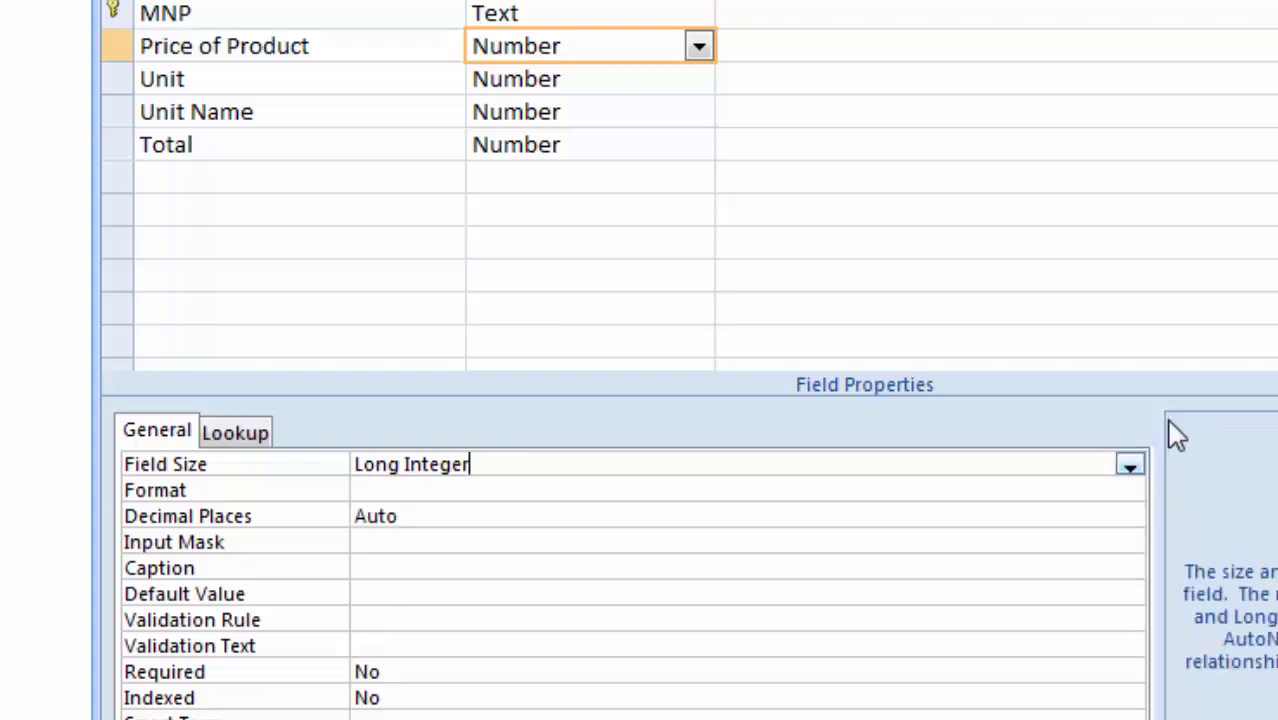
pyautogui.click(1130, 466)
pyautogui.click(957, 650)
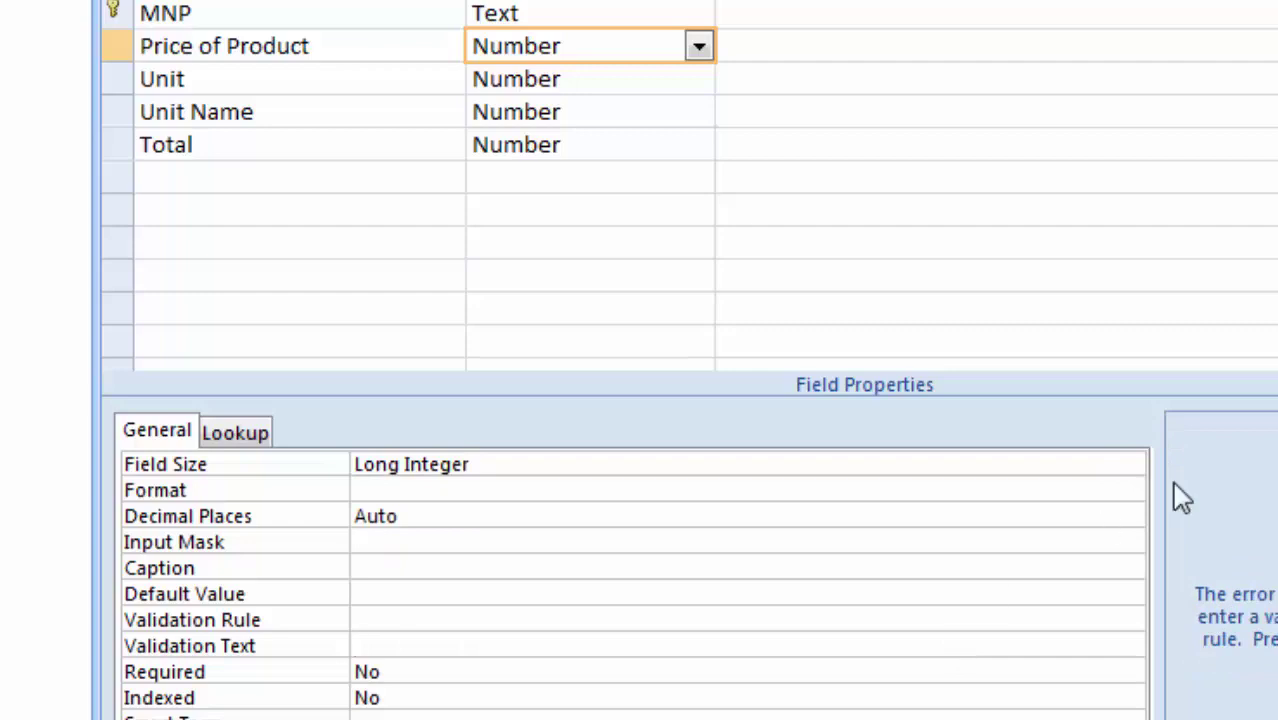
pyautogui.click(1047, 460)
pyautogui.click(1130, 466)
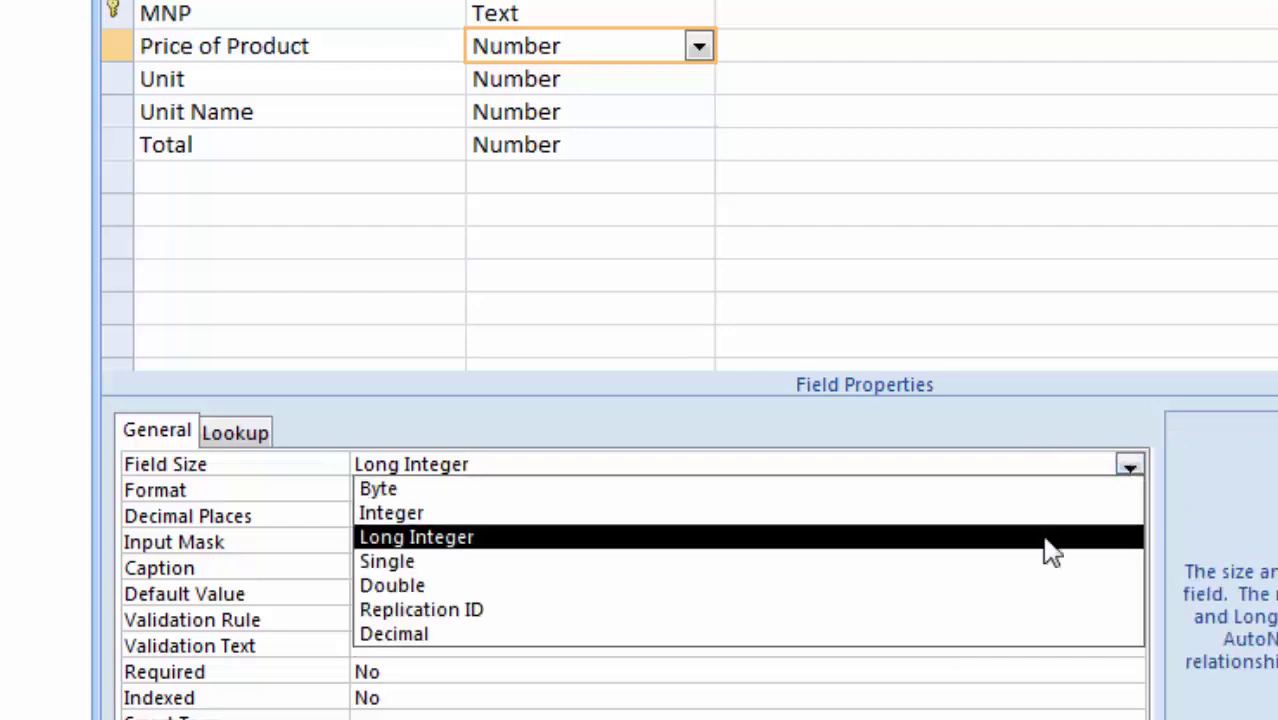
pyautogui.click(960, 634)
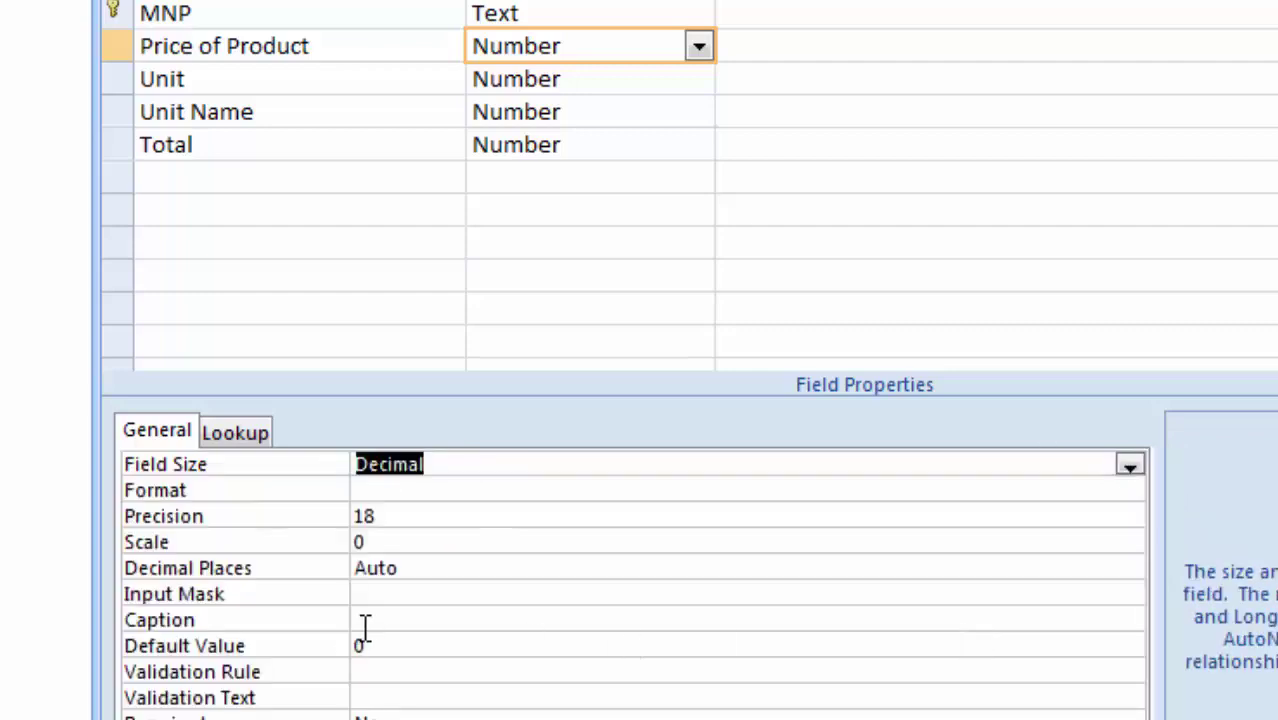
pyautogui.click(390, 542)
pyautogui.write('3')
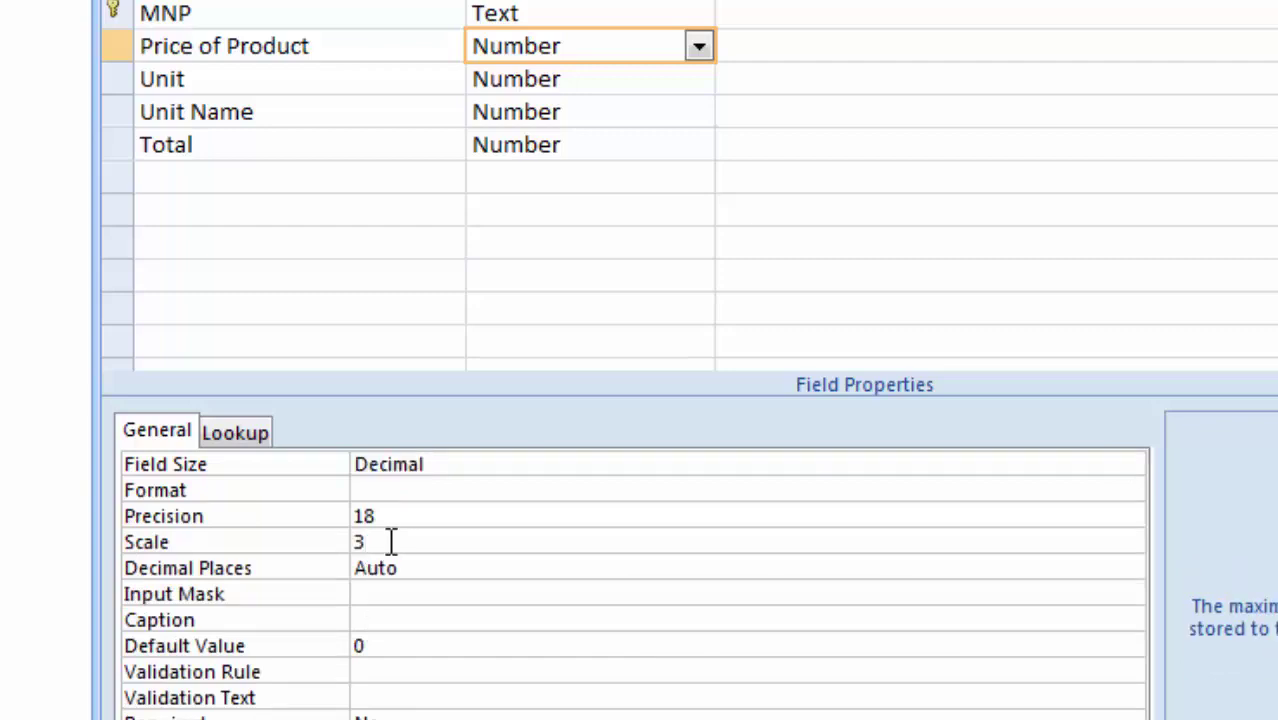
# - Change Unit Name's data type to Text
pyautogui.click(600, 112)
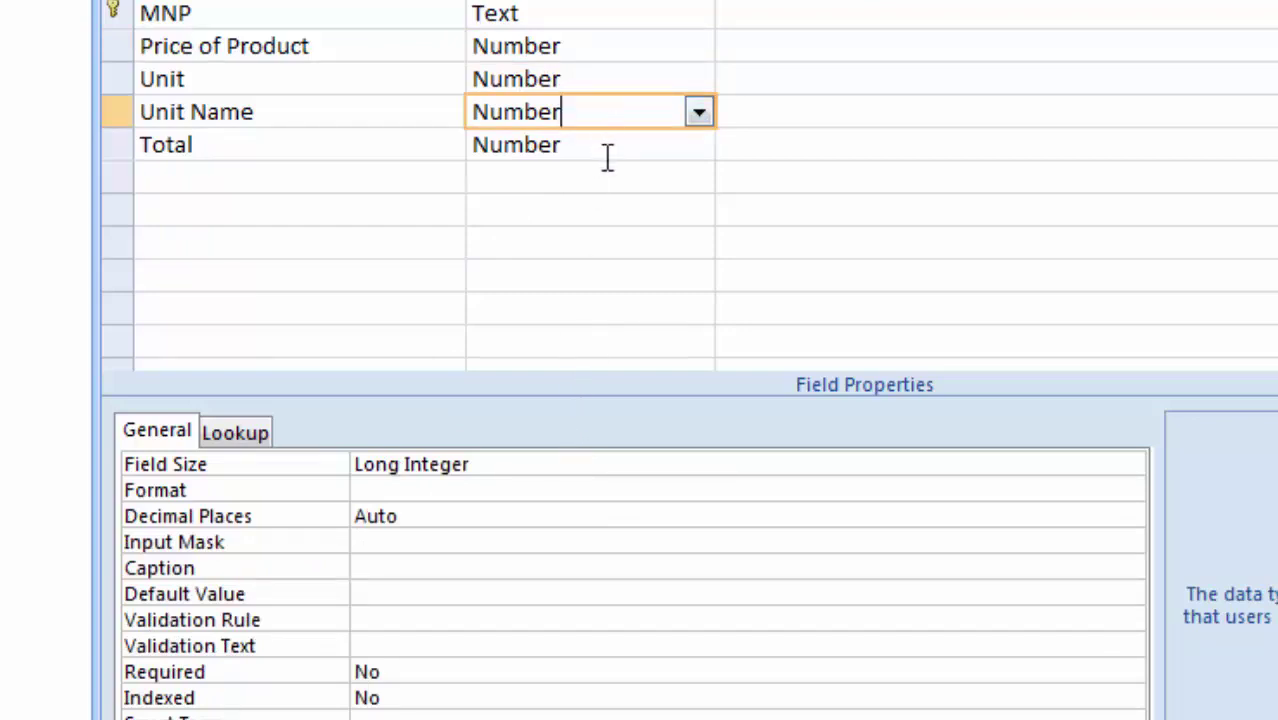
pyautogui.click(700, 114)
pyautogui.click(686, 152)
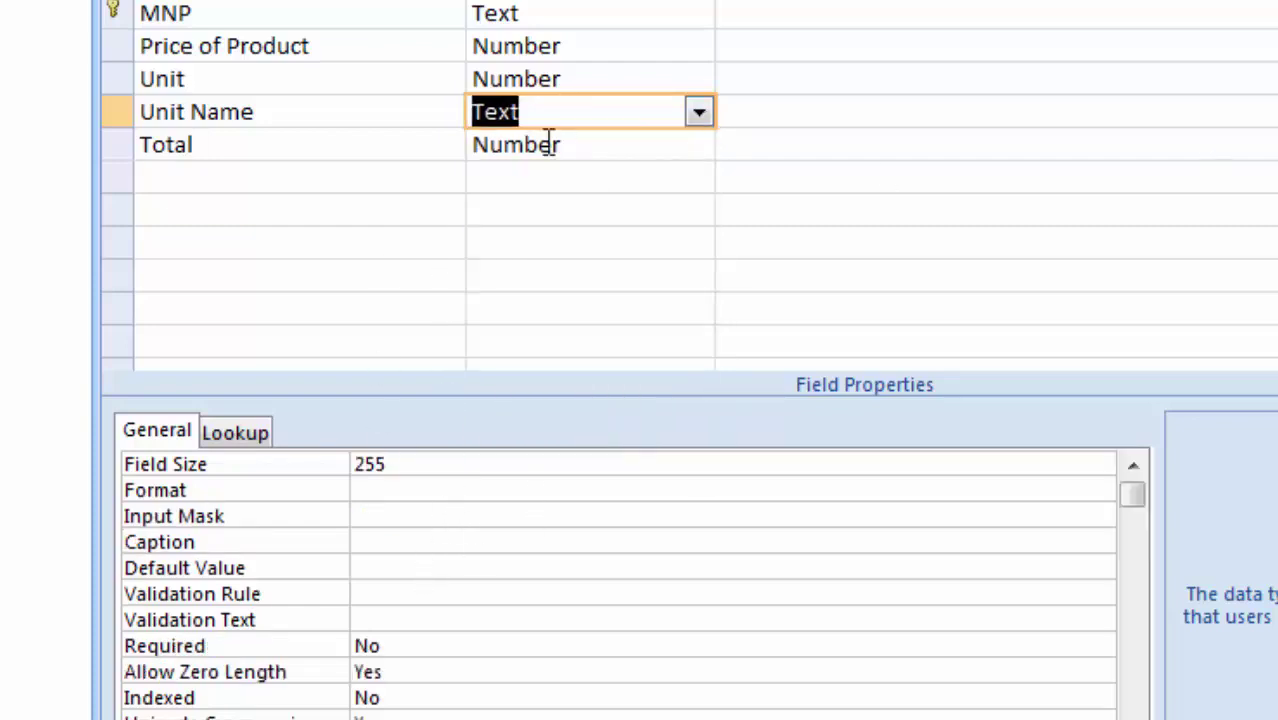
pyautogui.click(615, 142)
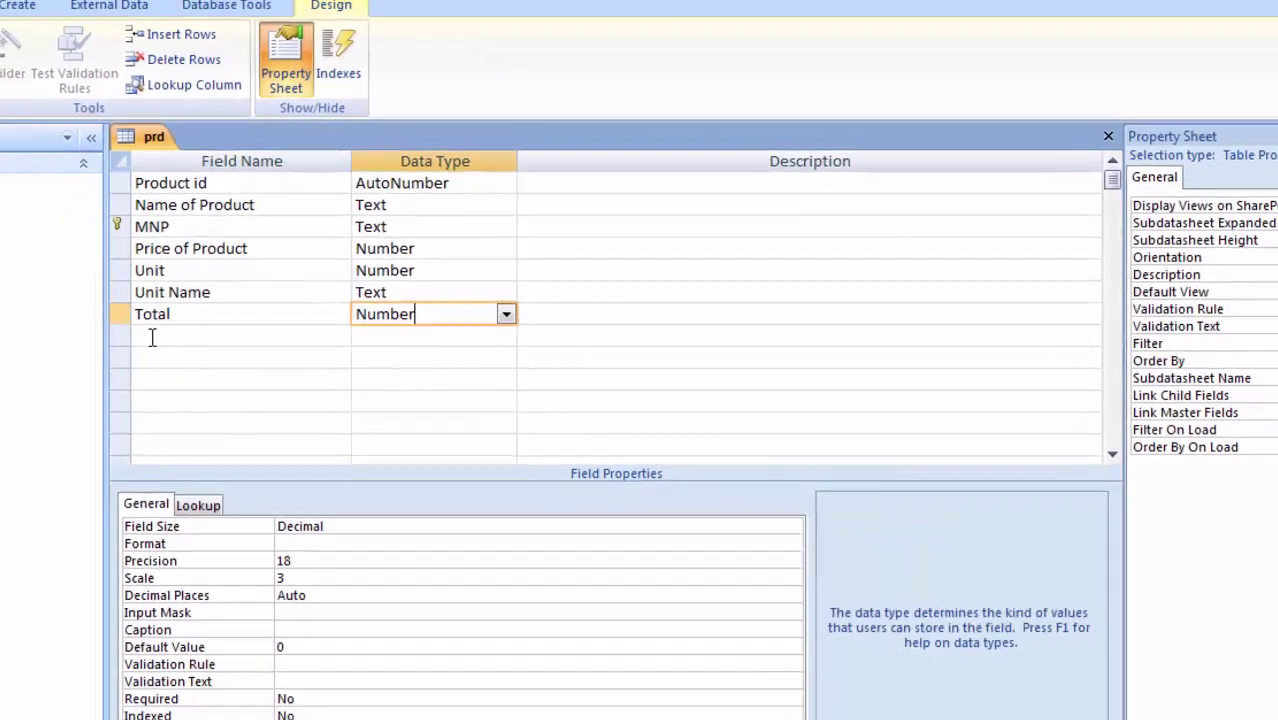
pyautogui.click(152, 338)
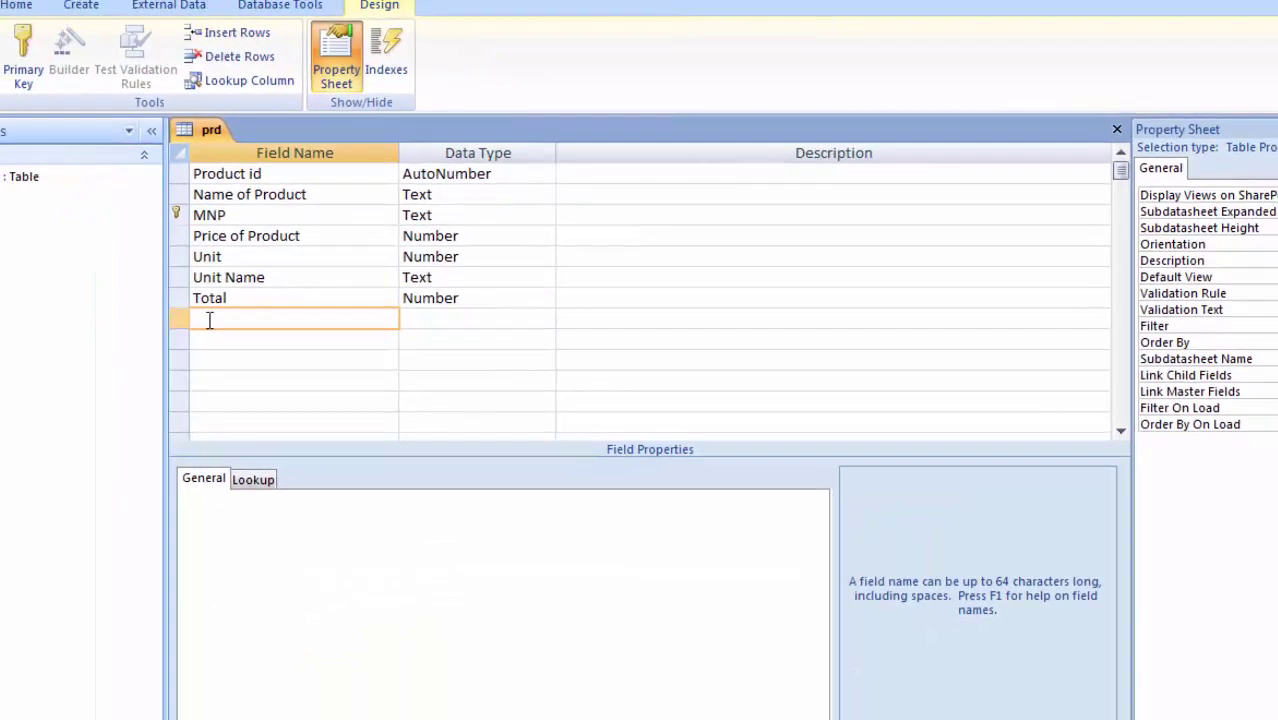
# - Add Gst in Percent as a Number field with Decimal size and scale 3
pyautogui.write('Gst ')
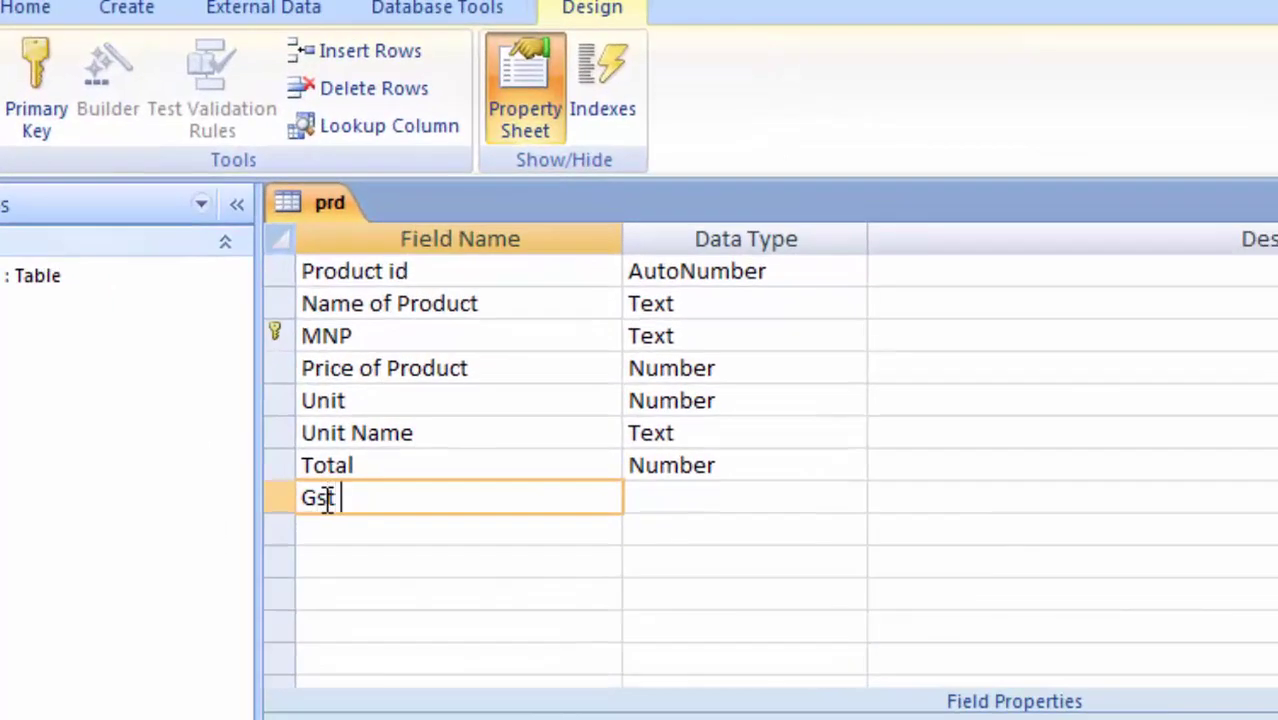
pyautogui.write('in P')
pyautogui.write('ercent')
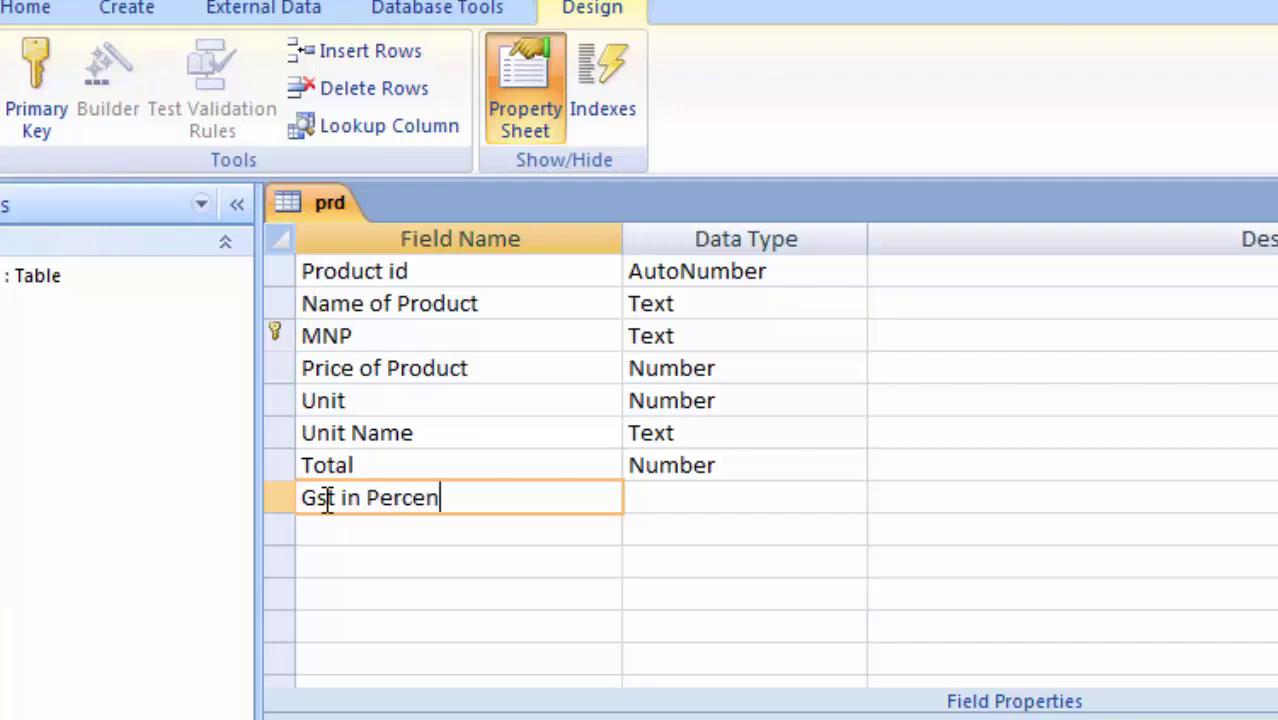
pyautogui.click(686, 495)
pyautogui.click(851, 498)
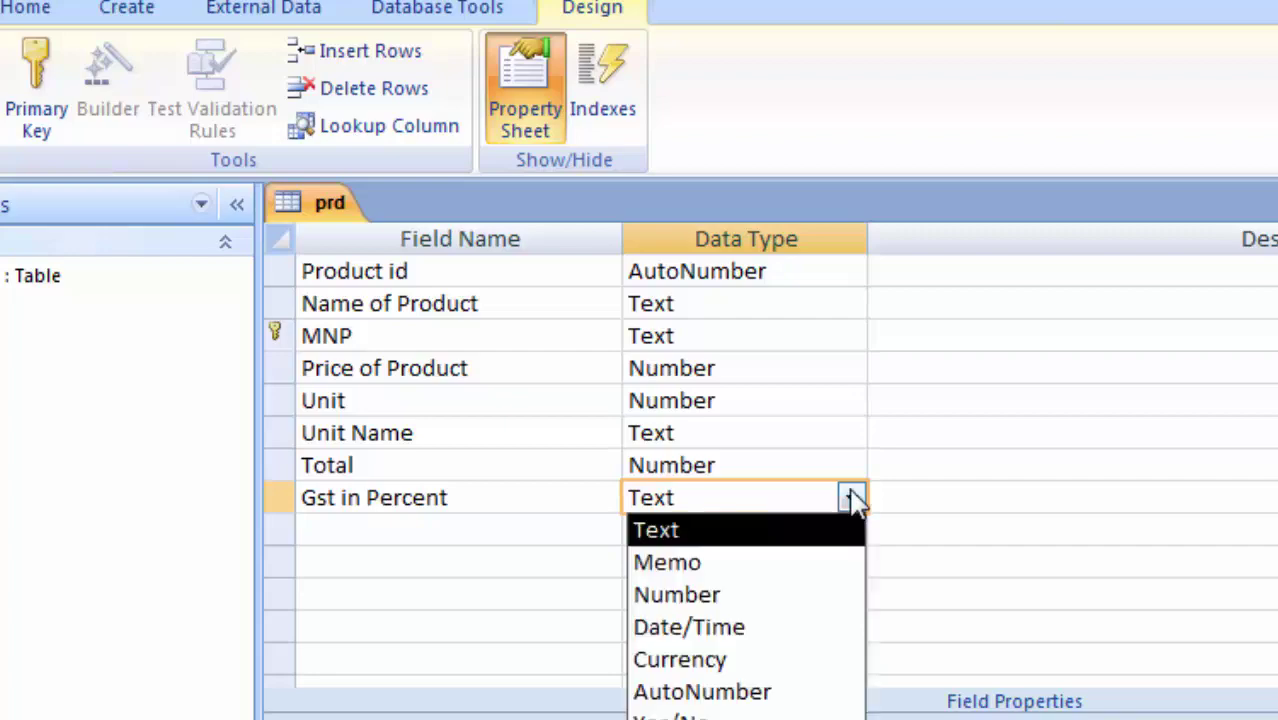
pyautogui.click(806, 598)
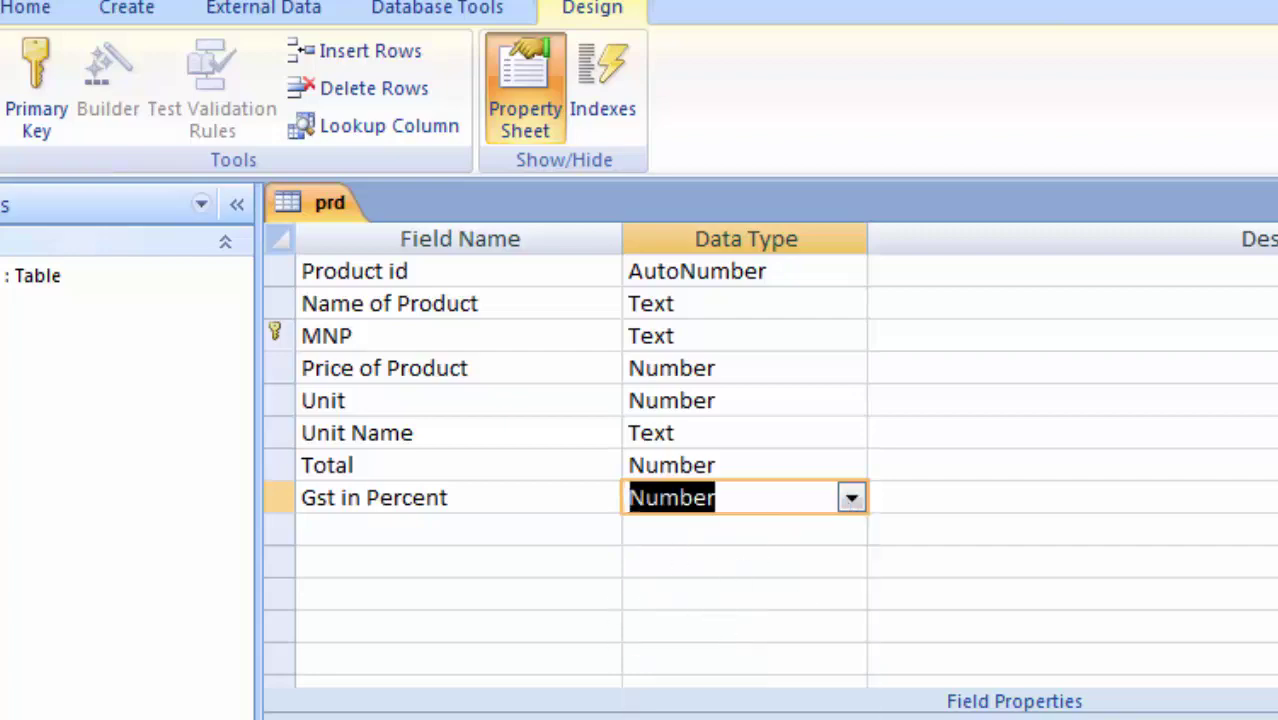
pyautogui.click(976, 566)
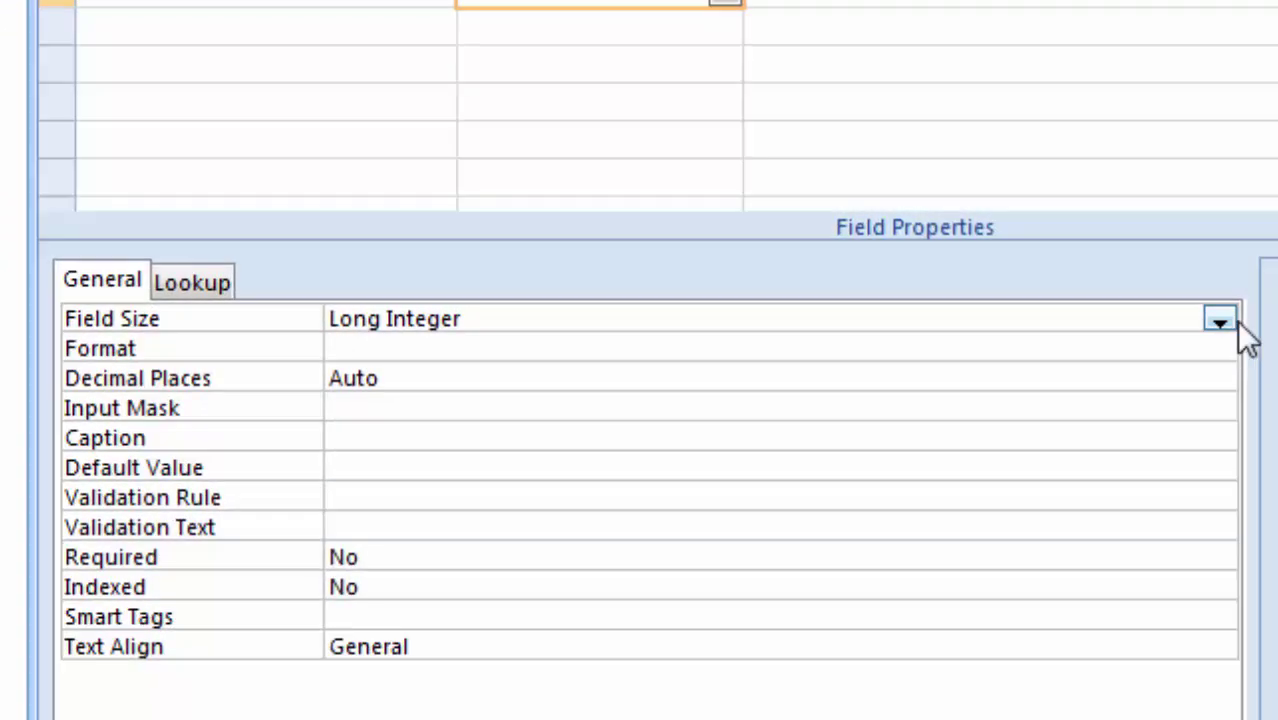
pyautogui.click(1222, 318)
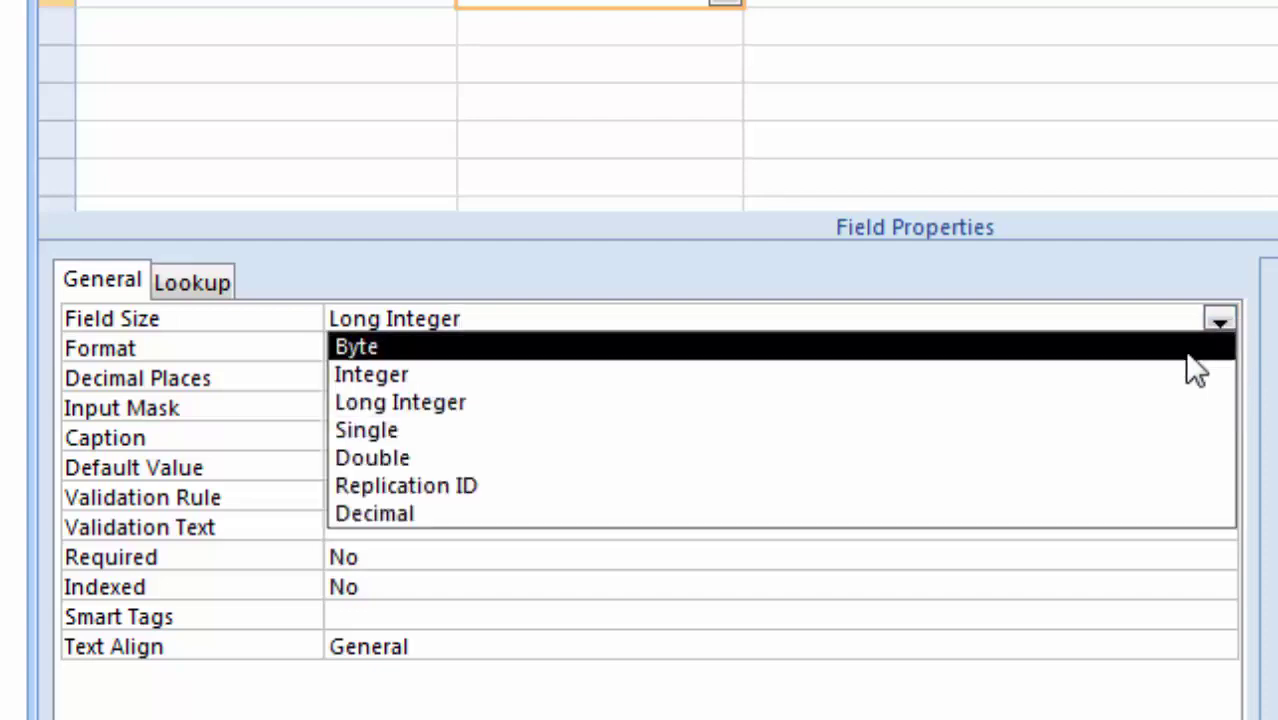
pyautogui.click(1101, 514)
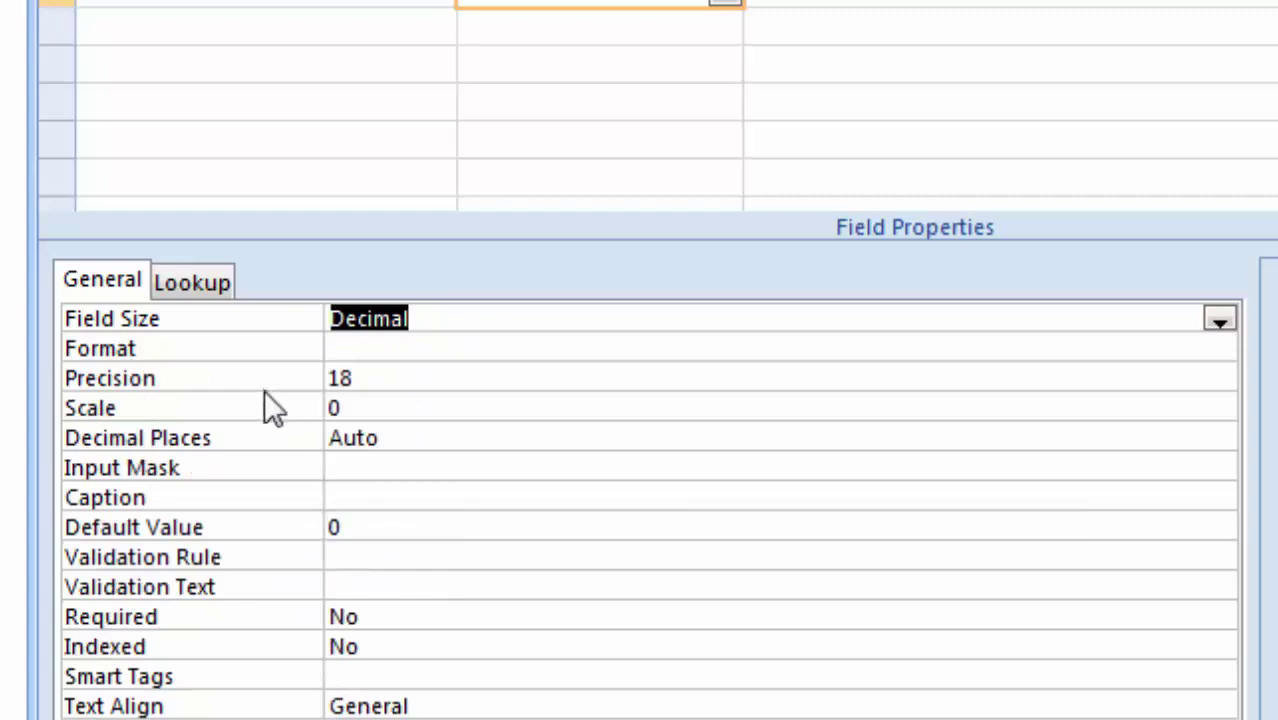
pyautogui.click(413, 405)
pyautogui.write('3')
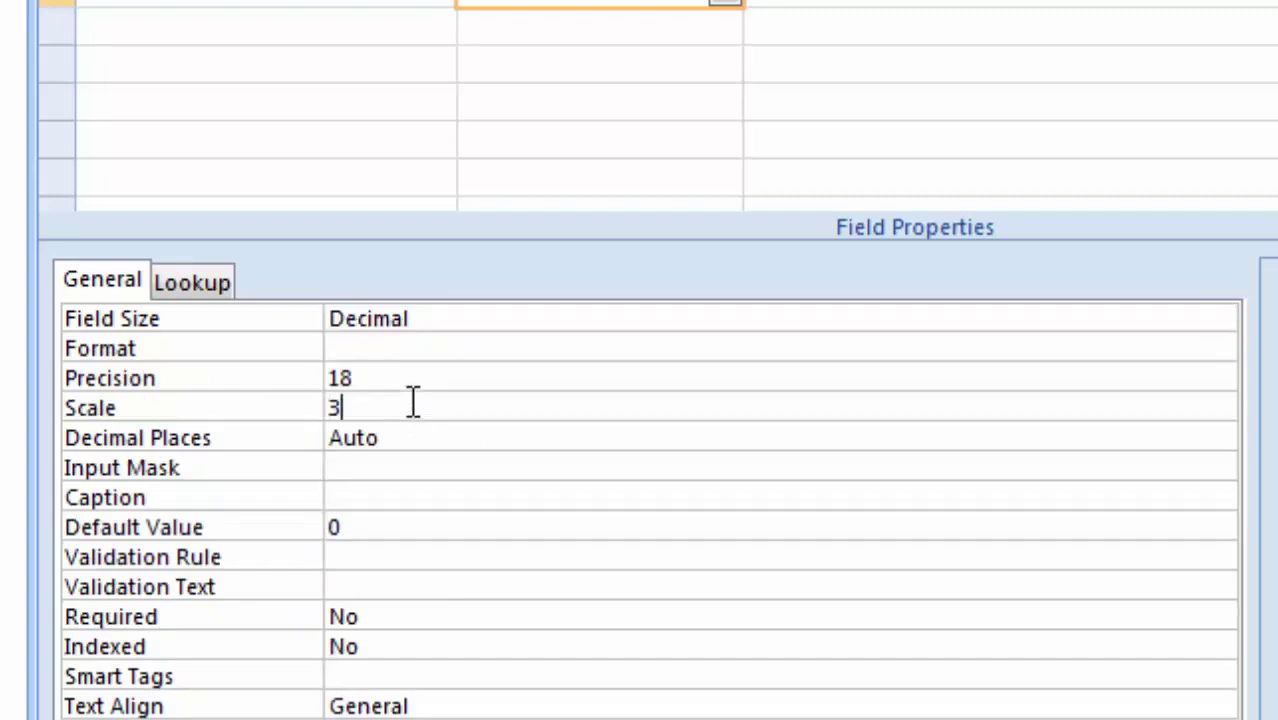
# - Add a Gst Amount field with Number data type
pyautogui.click(160, 38)
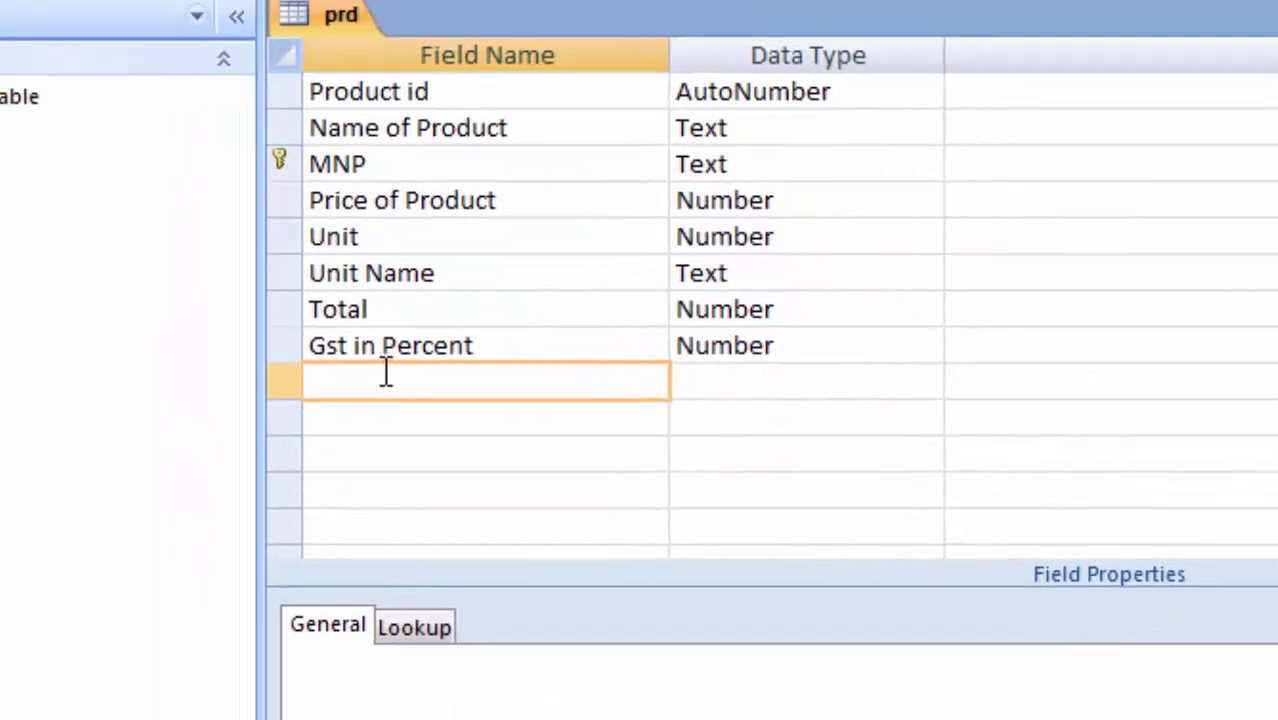
pyautogui.write('Gst ')
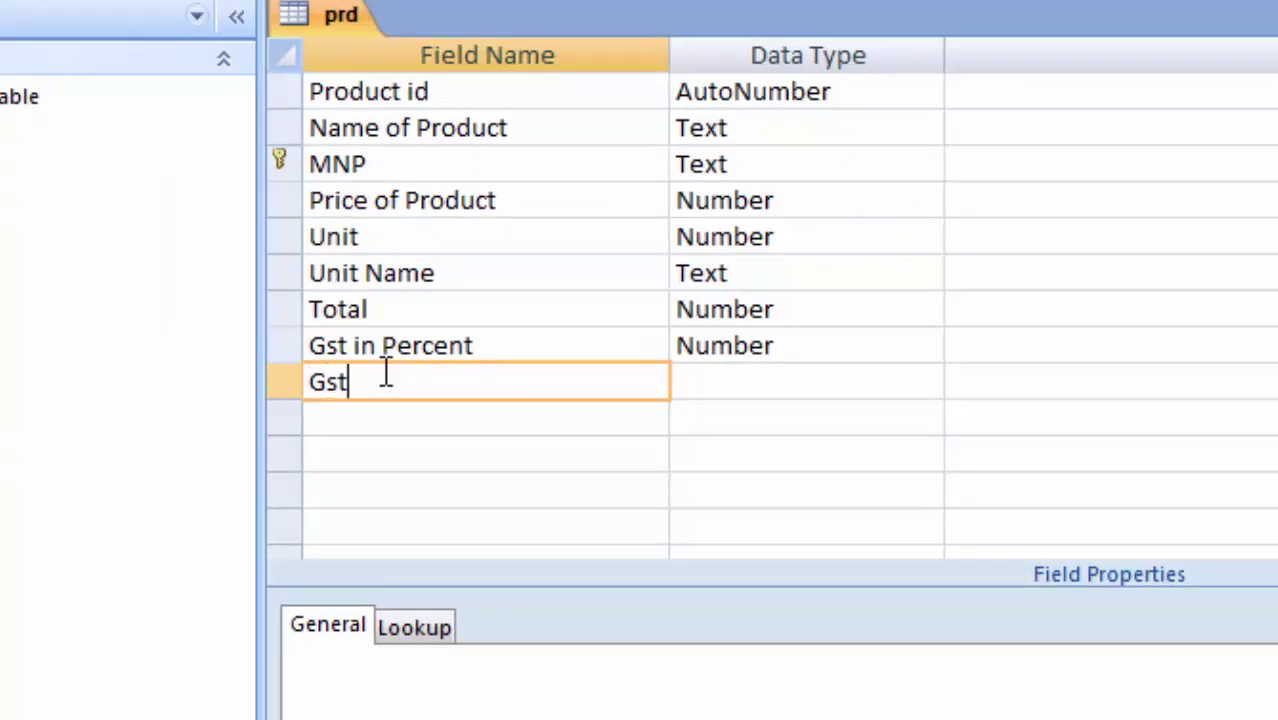
pyautogui.write('A')
pyautogui.write('mount')
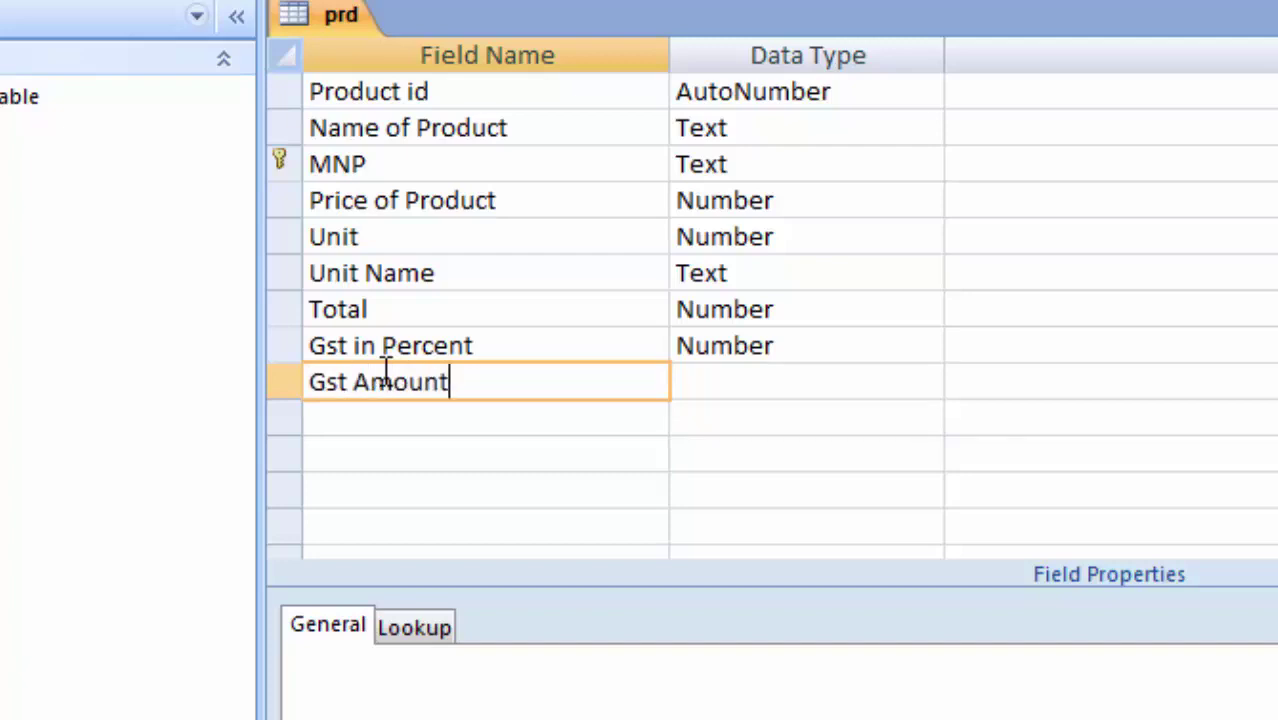
pyautogui.click(785, 382)
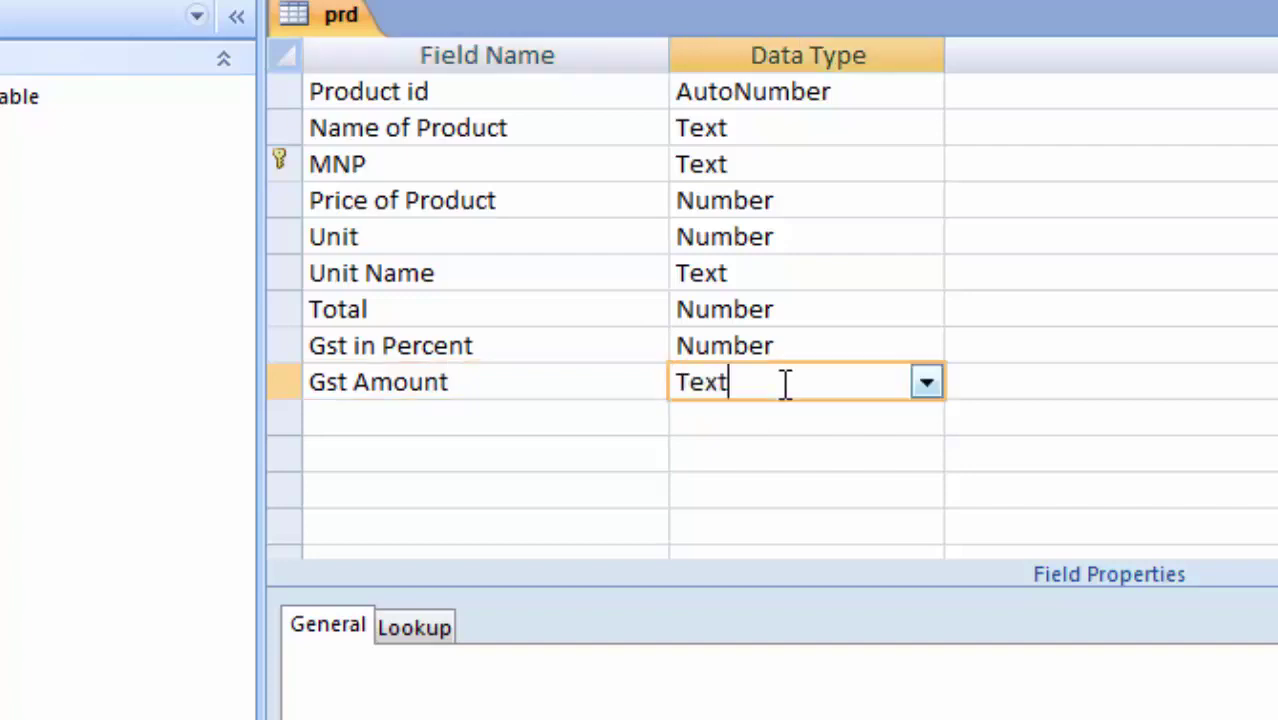
pyautogui.click(926, 382)
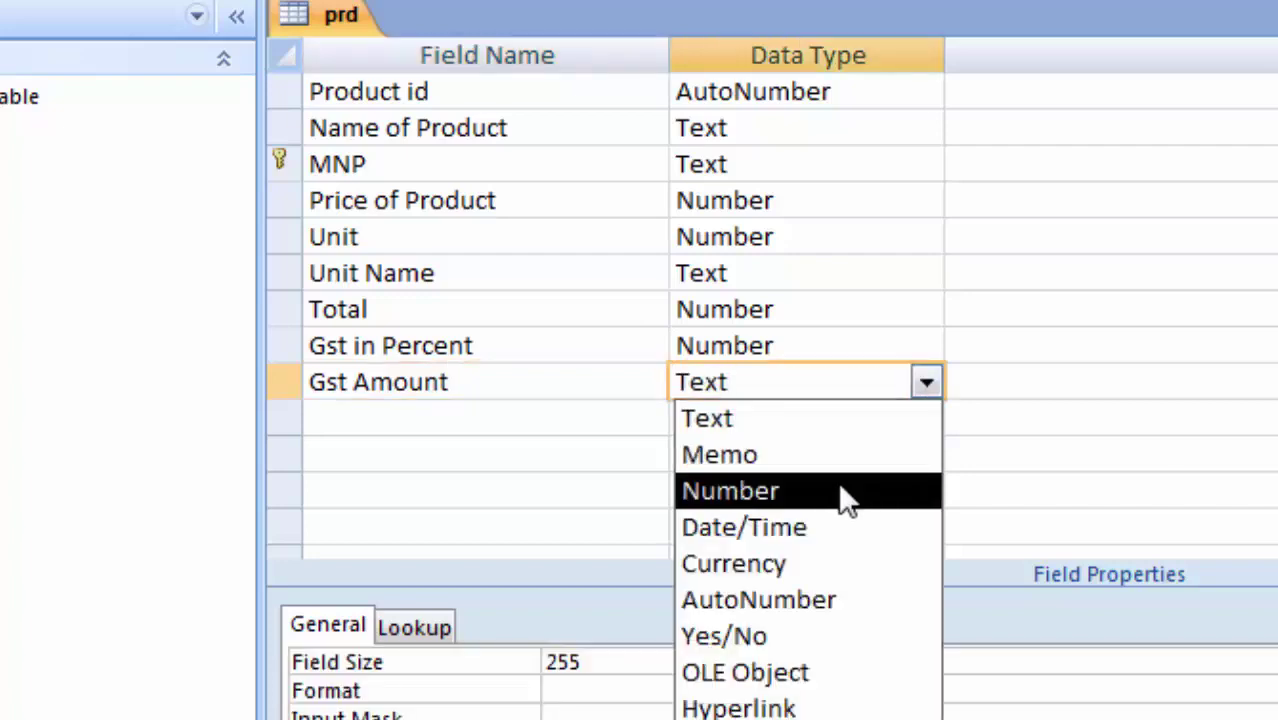
pyautogui.click(790, 490)
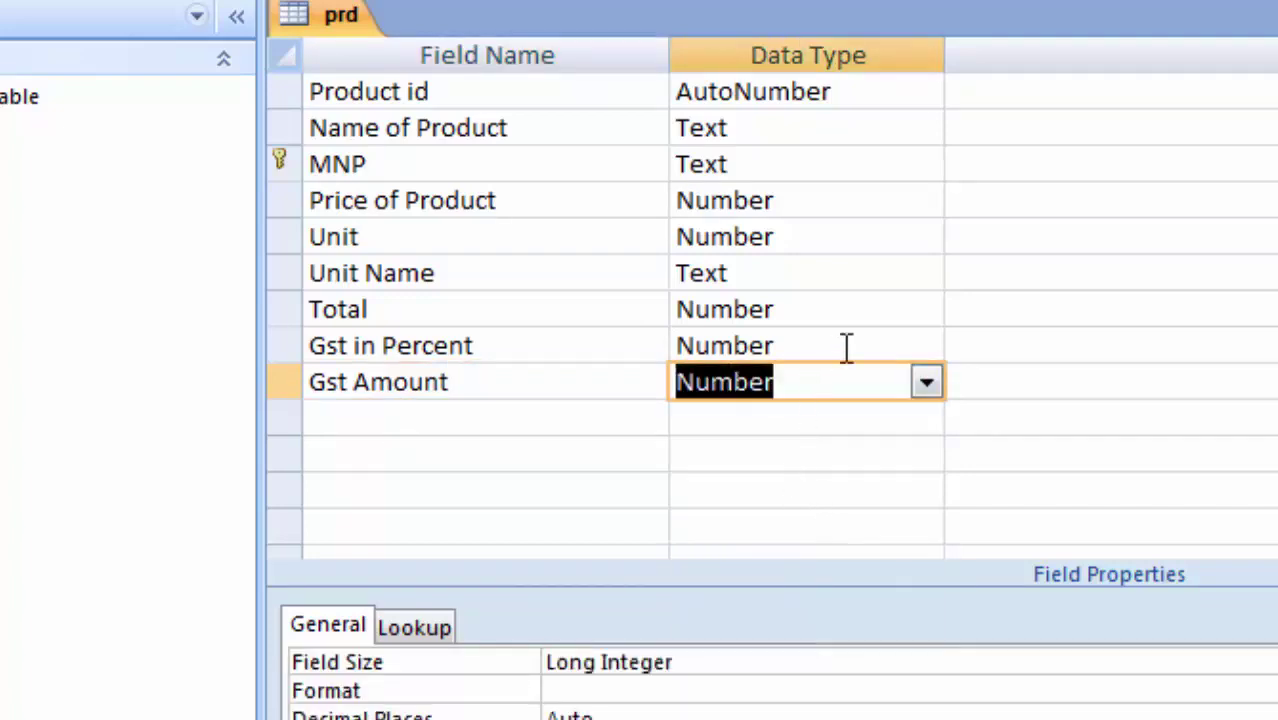
# - Set Gst Amount's field size to Decimal with scale 3 and switch to Datasheet view
pyautogui.click(880, 662)
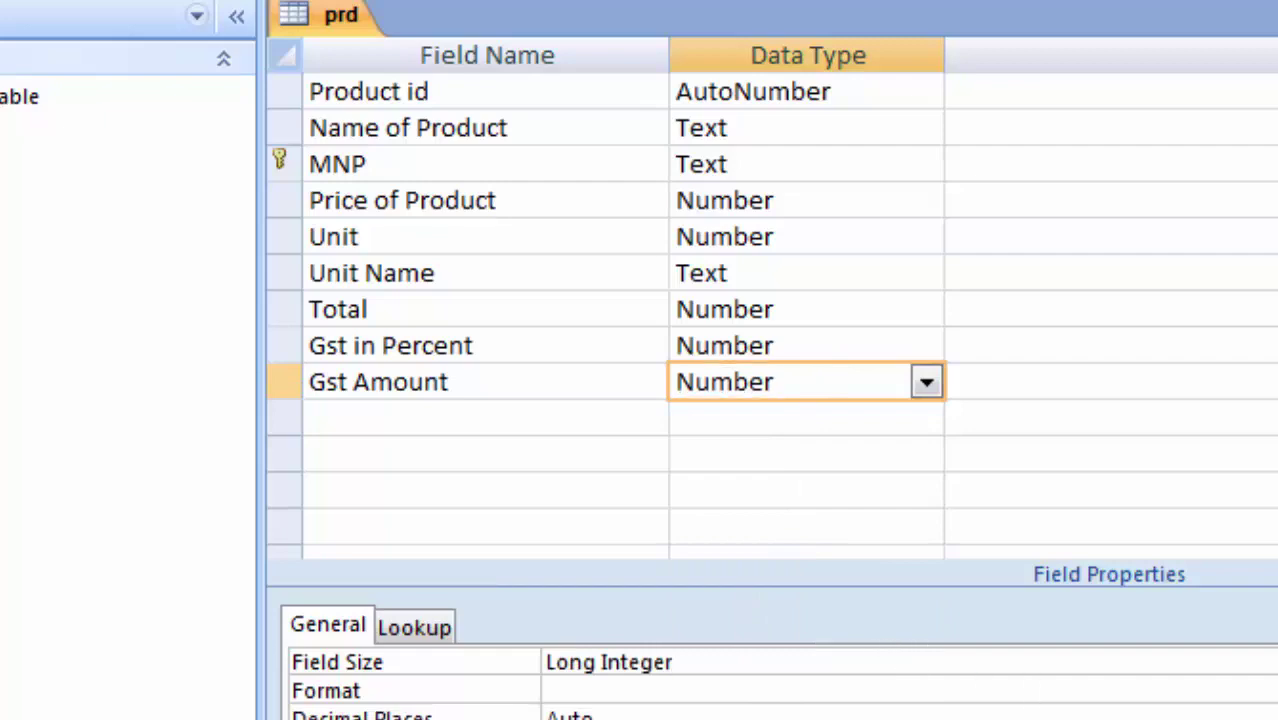
pyautogui.press('F4')
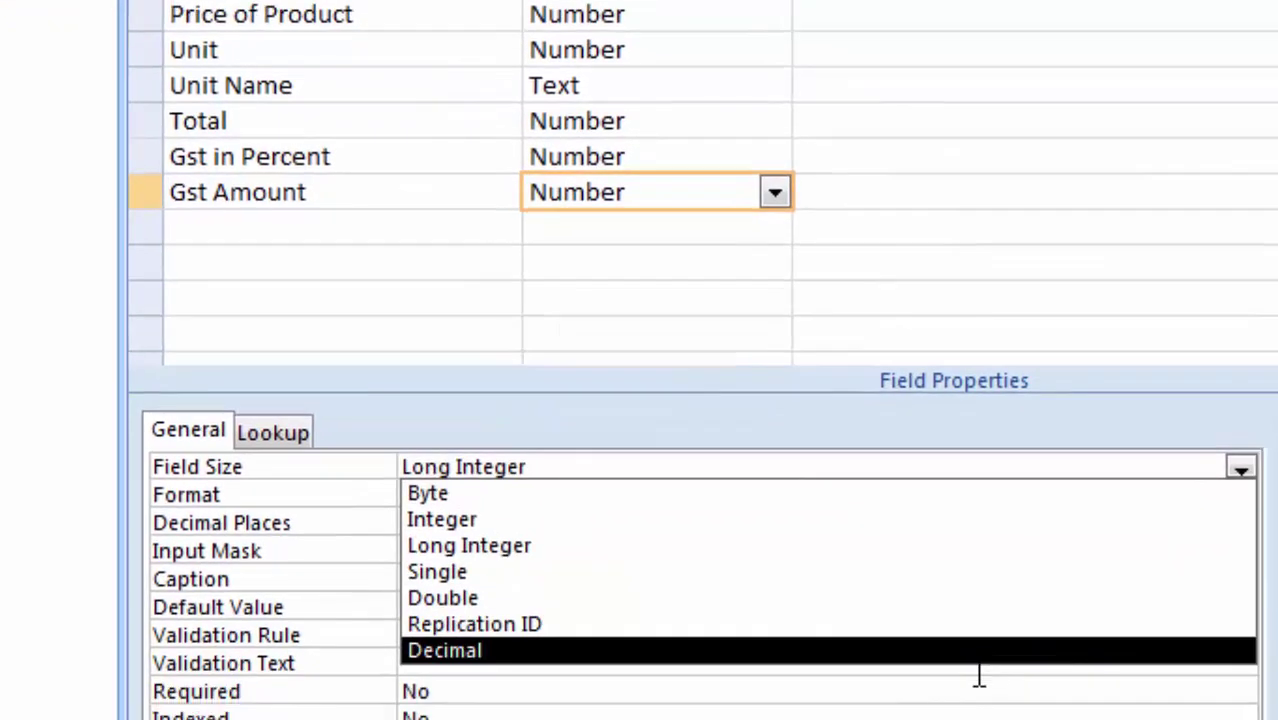
pyautogui.click(970, 660)
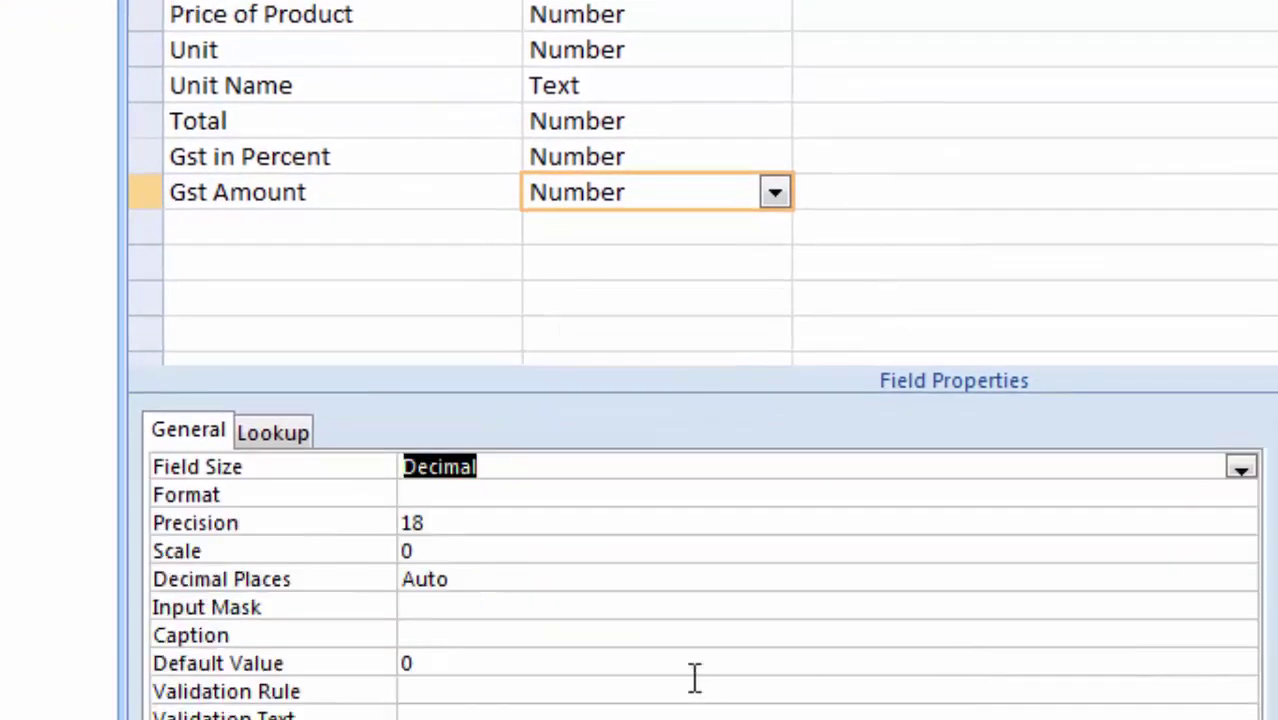
pyautogui.click(528, 551)
pyautogui.write('3')
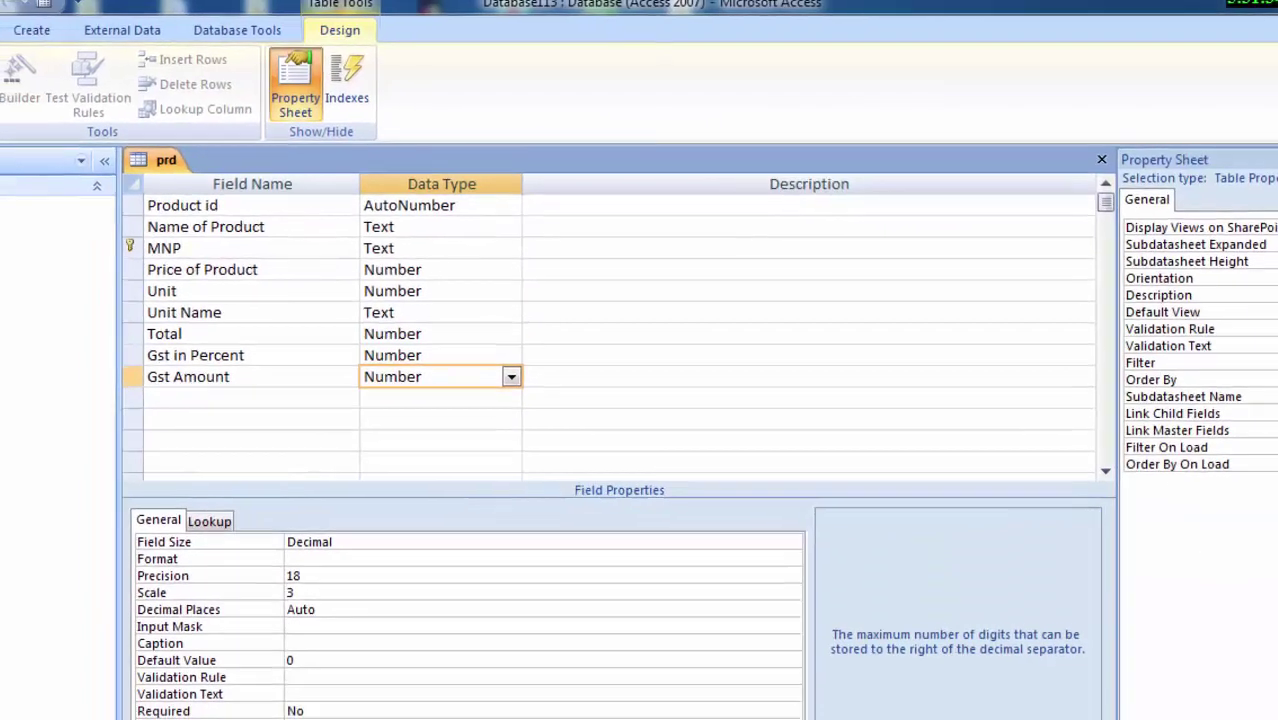
pyautogui.click(29, 80)
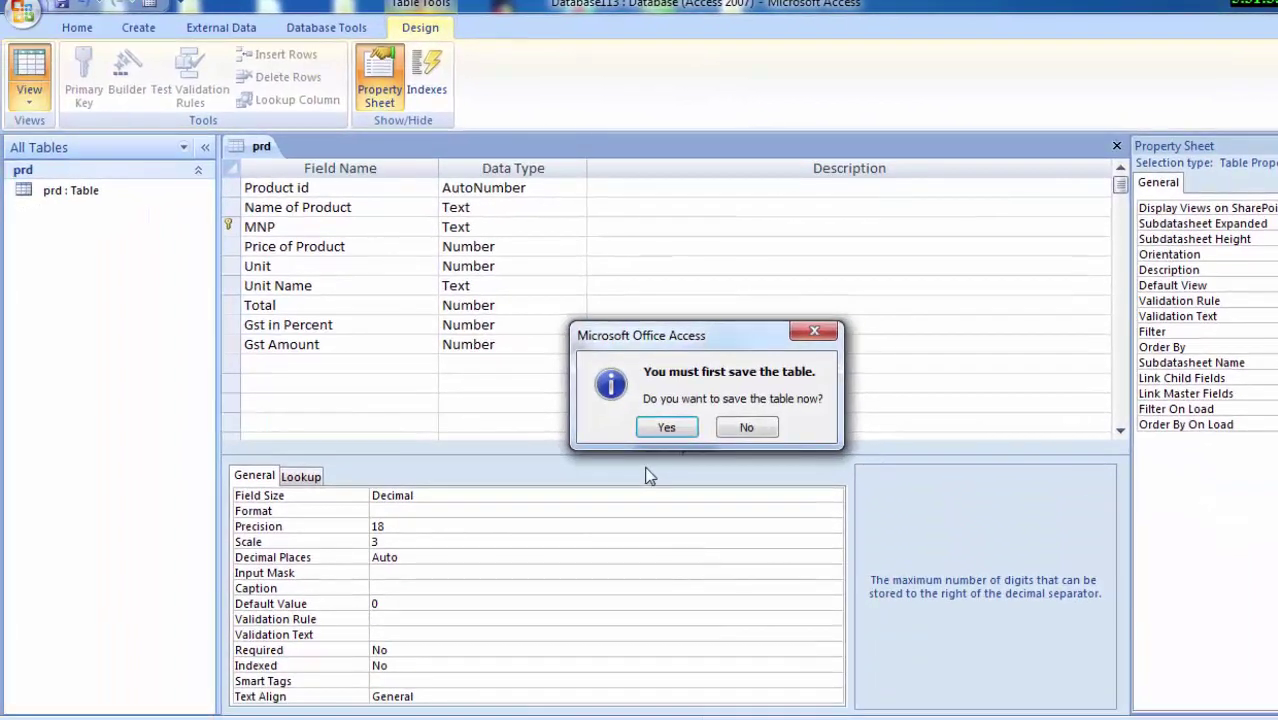
# - Save the prd table and autofit the Name of Product and Price of Product columns
pyautogui.click(667, 428)
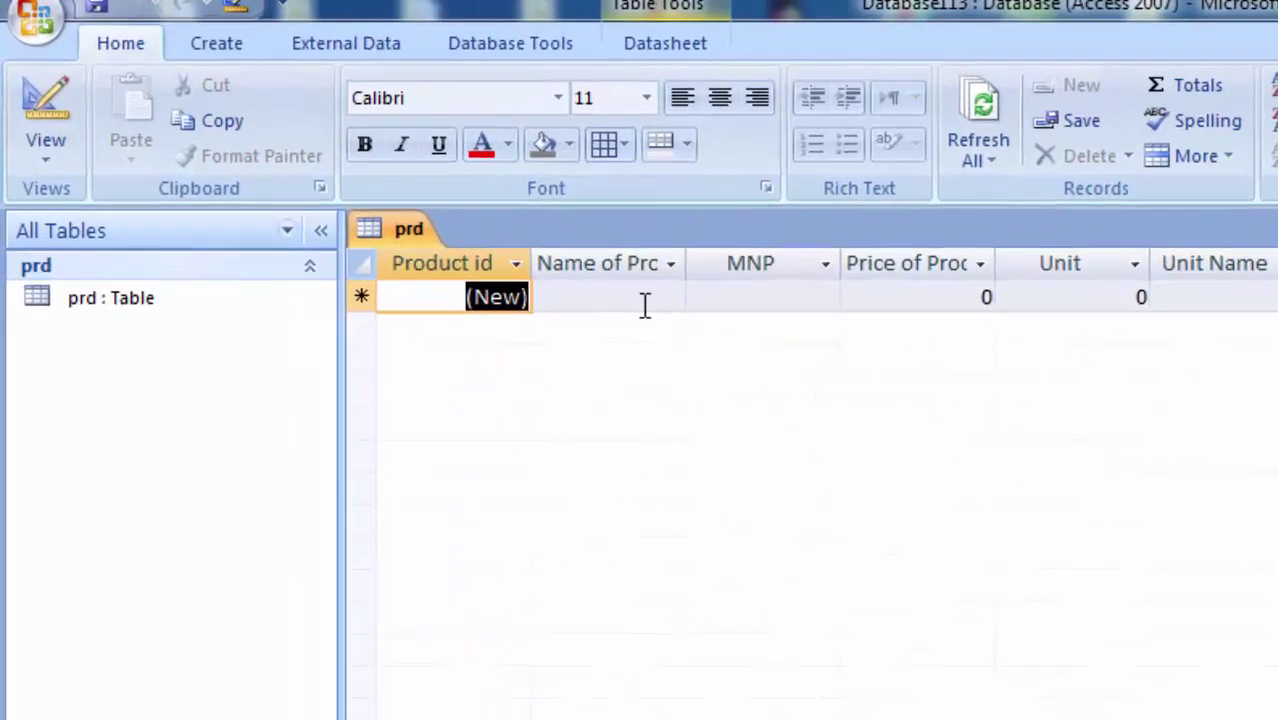
pyautogui.doubleClick(688, 267)
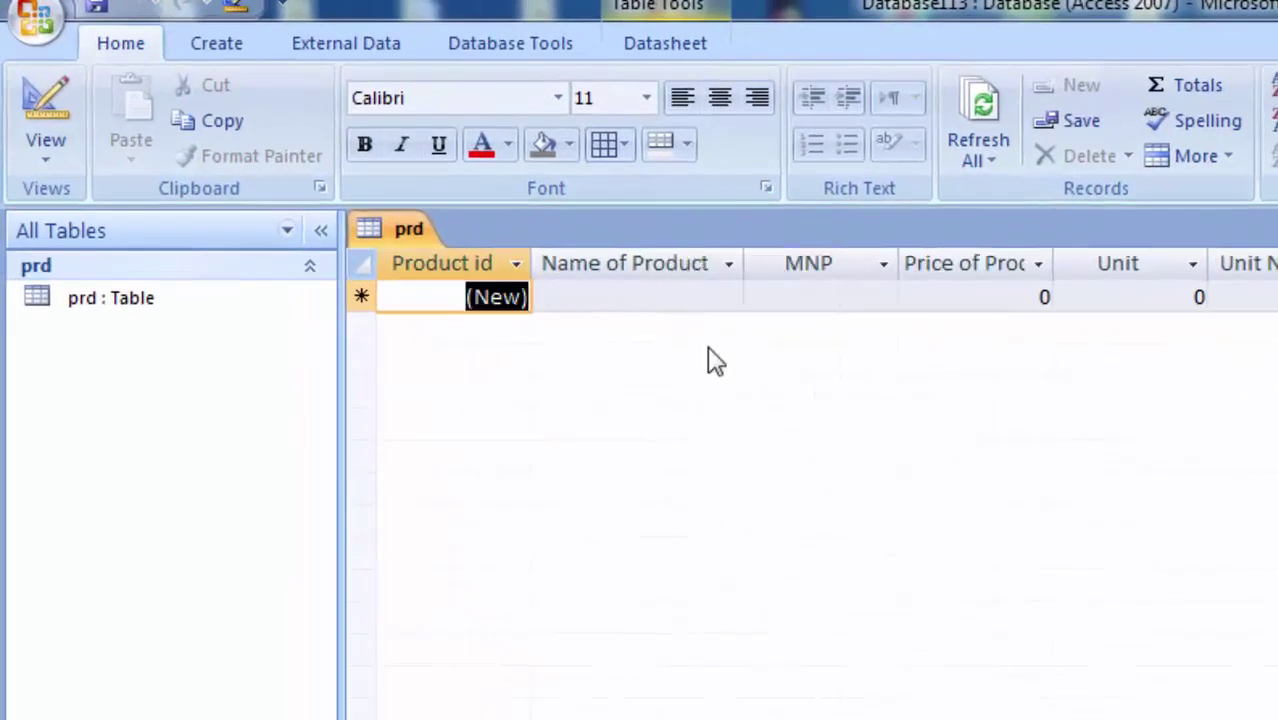
pyautogui.doubleClick(1055, 263)
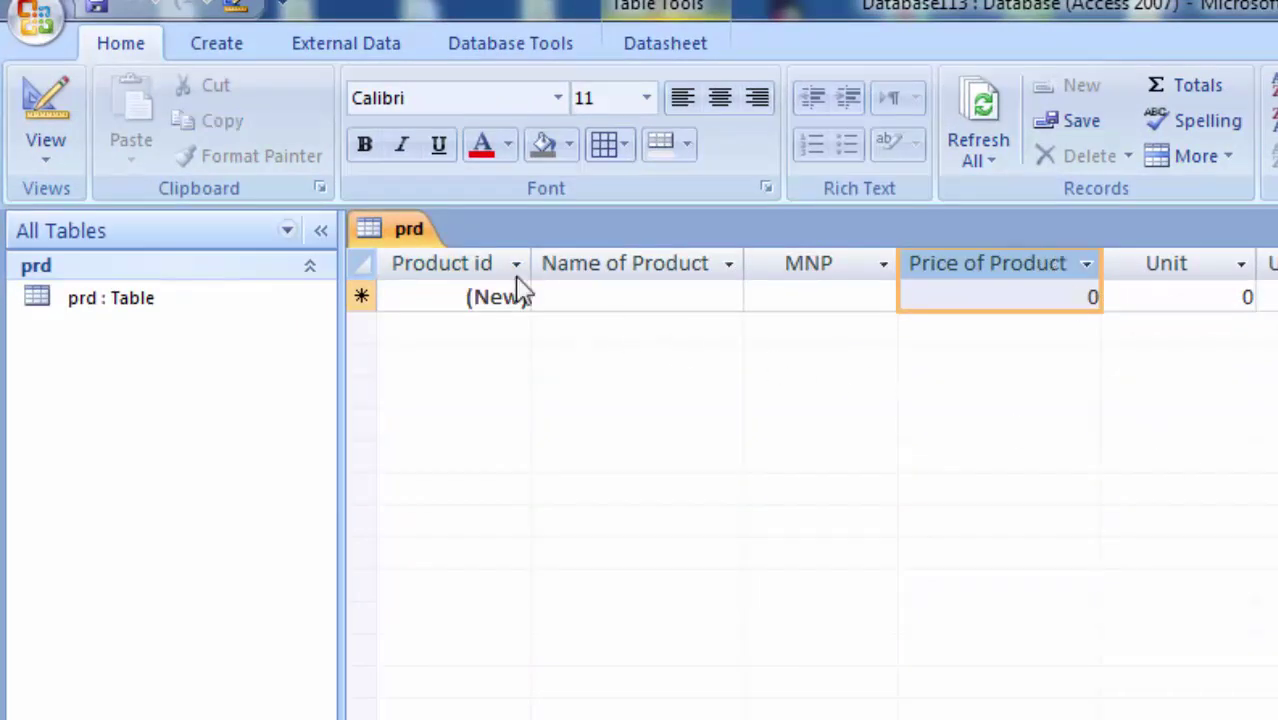
# - Show the Create ribbon options
pyautogui.click(257, 42)
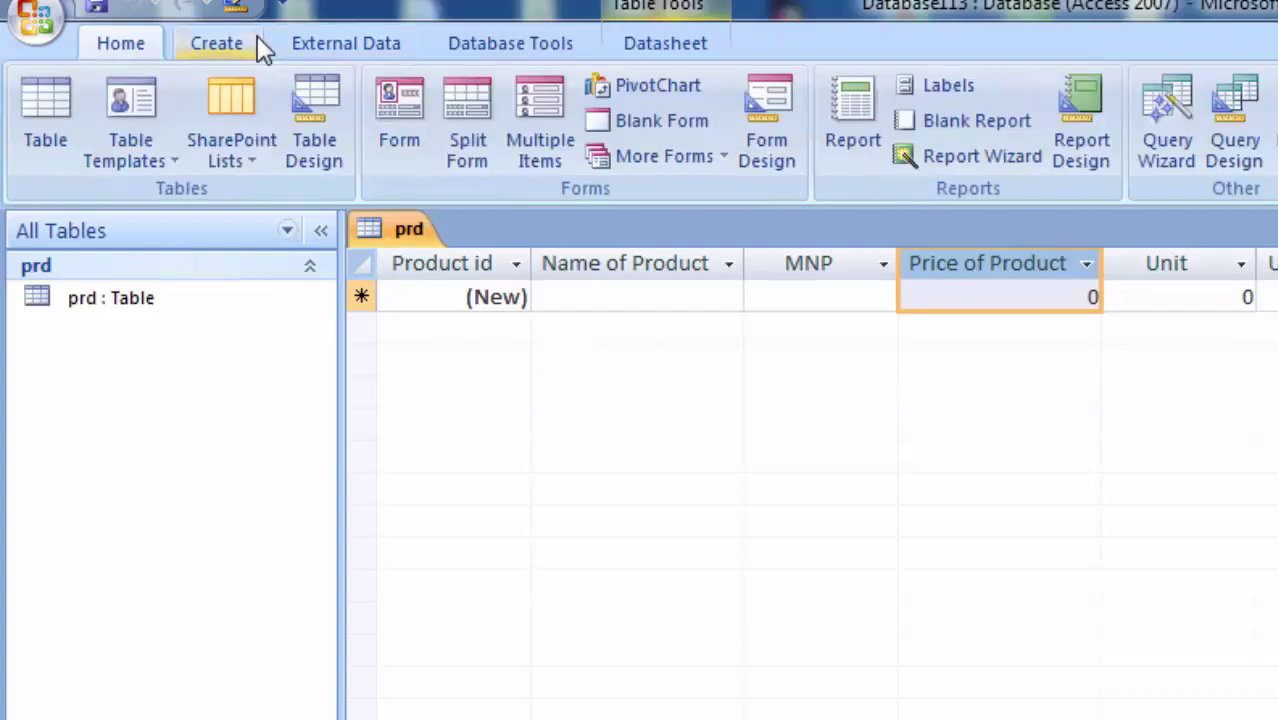
# - Start a new design-view query with the prd table added
pyautogui.click(1240, 148)
pyautogui.moveTo(1118, 668); pyautogui.dragTo(1031, 233)
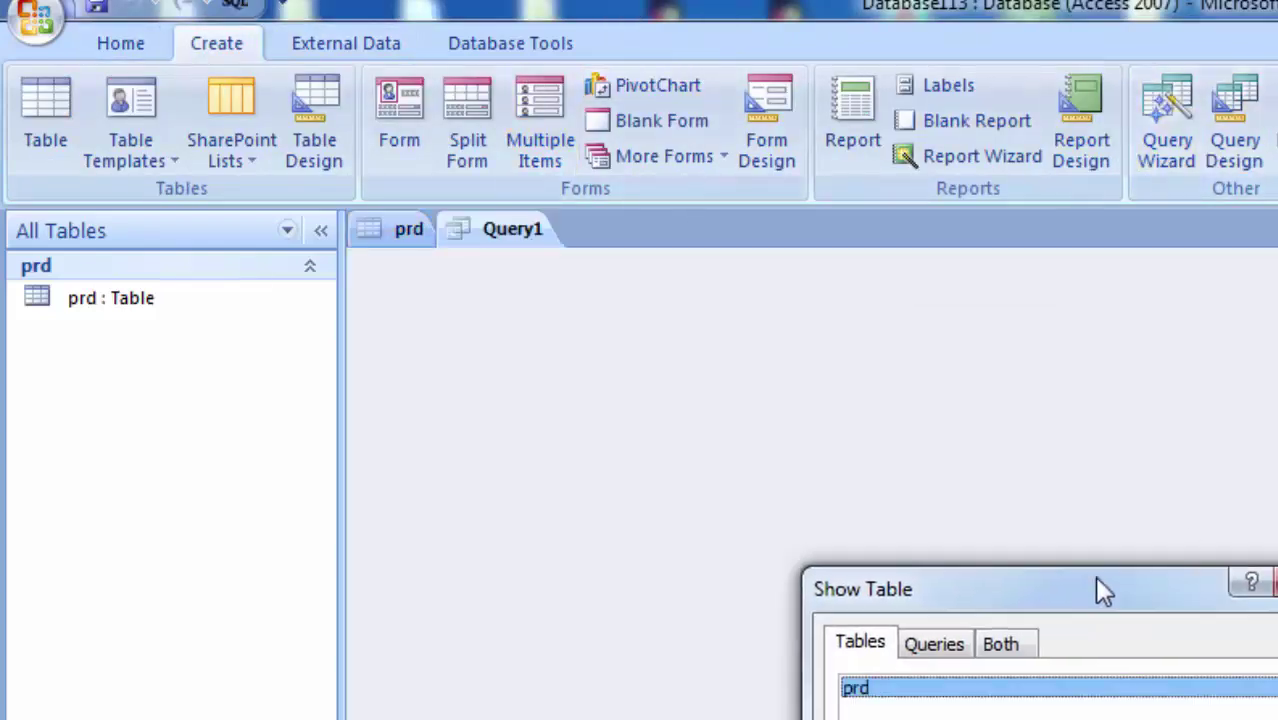
pyautogui.click(1072, 690)
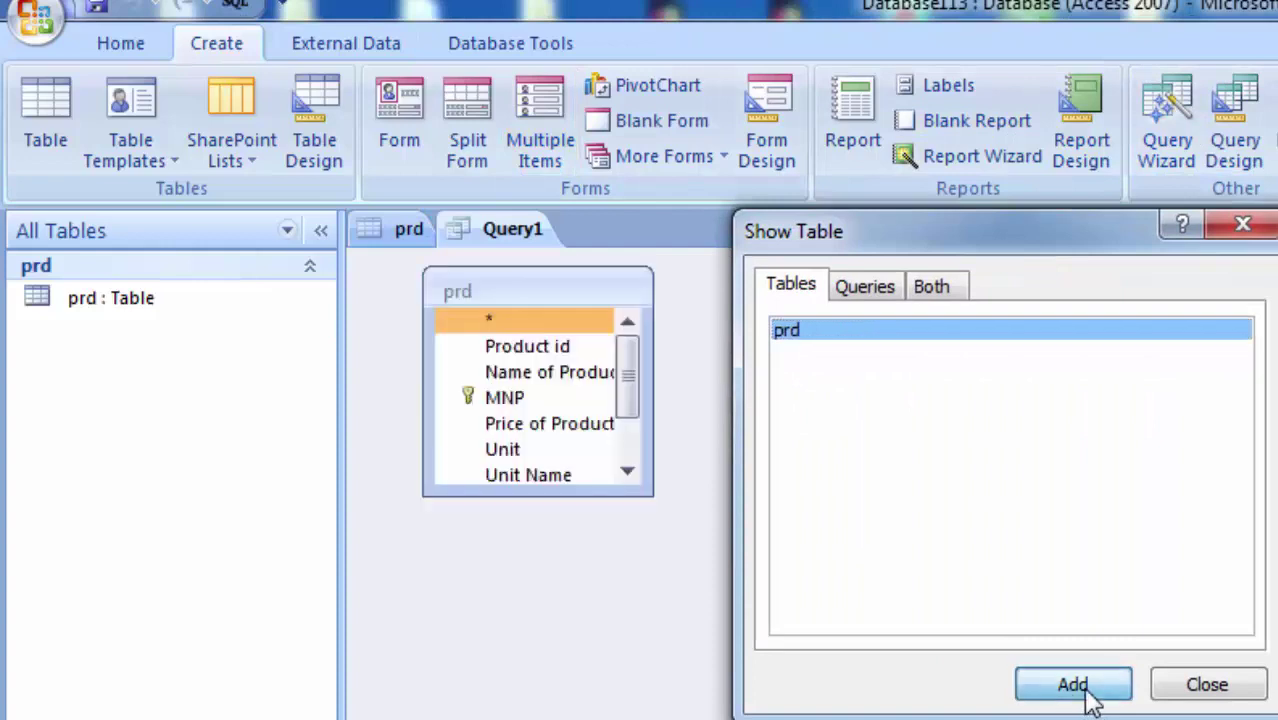
pyautogui.click(1168, 688)
# - Add Product id, Name of Product, MNP, Price of Product (twice), Unit and Unit Name to the grid
pyautogui.click(456, 343)
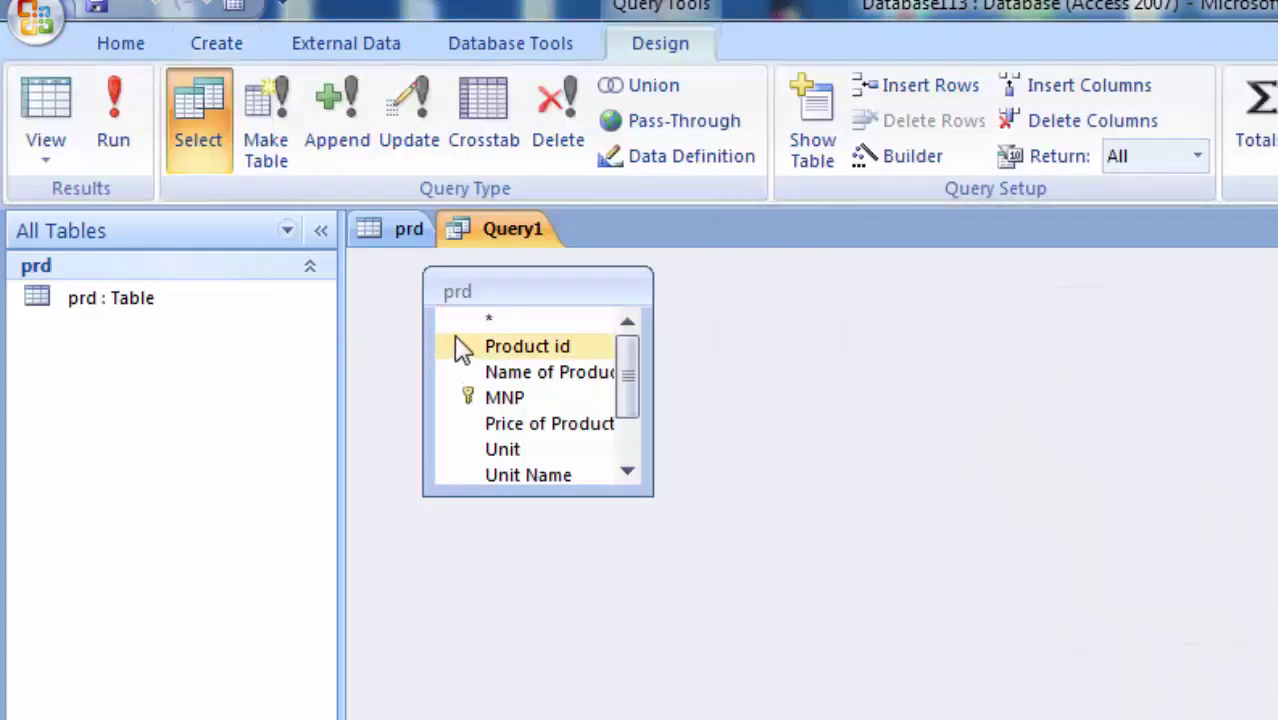
pyautogui.click(499, 370)
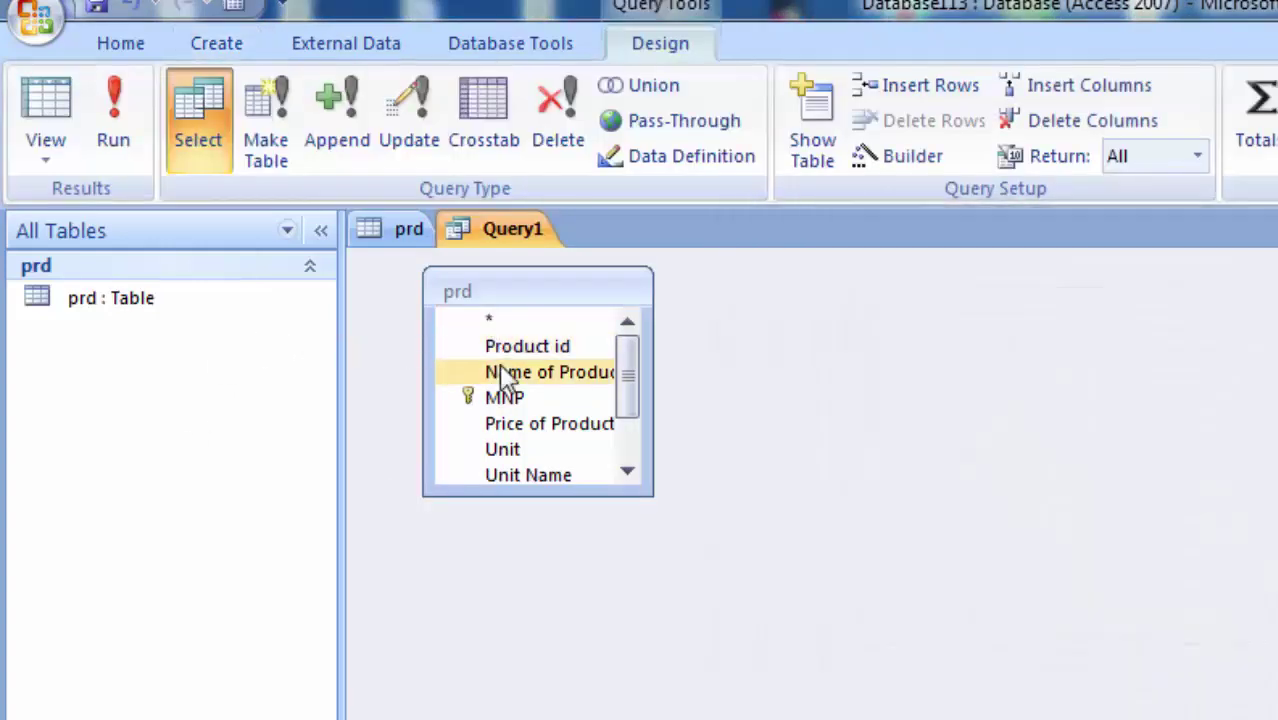
pyautogui.doubleClick(505, 397)
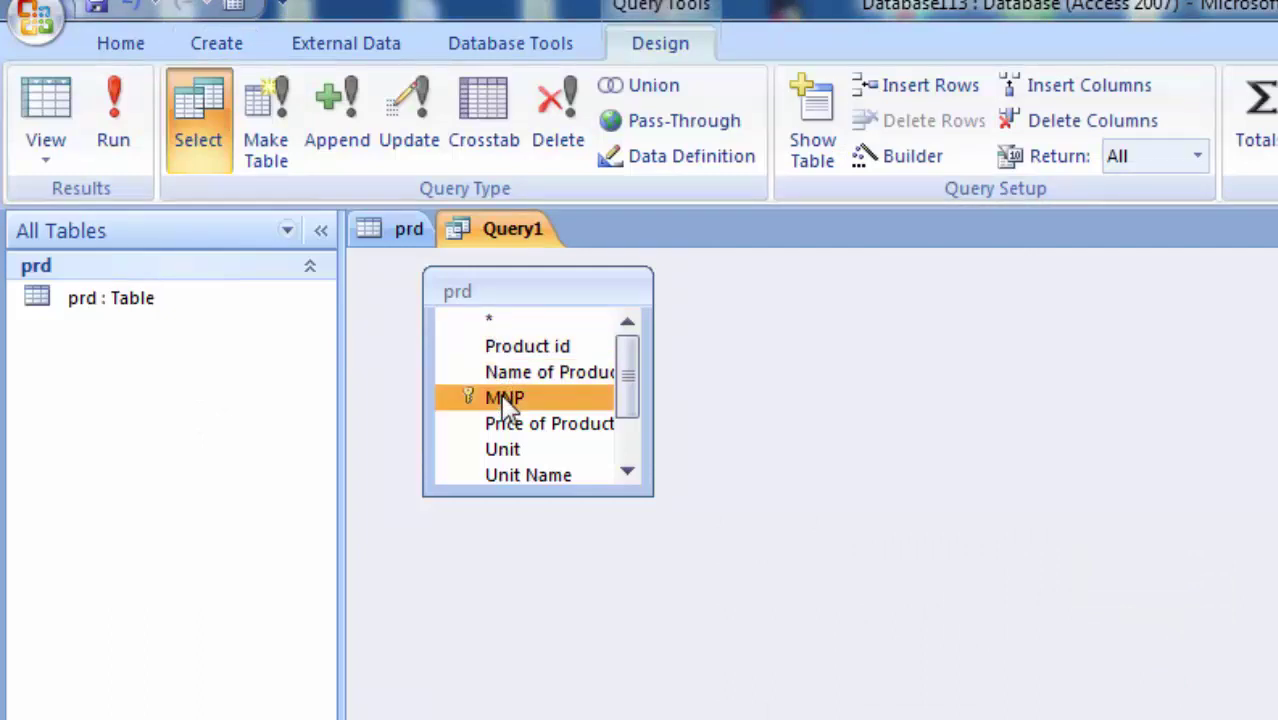
pyautogui.doubleClick(510, 423)
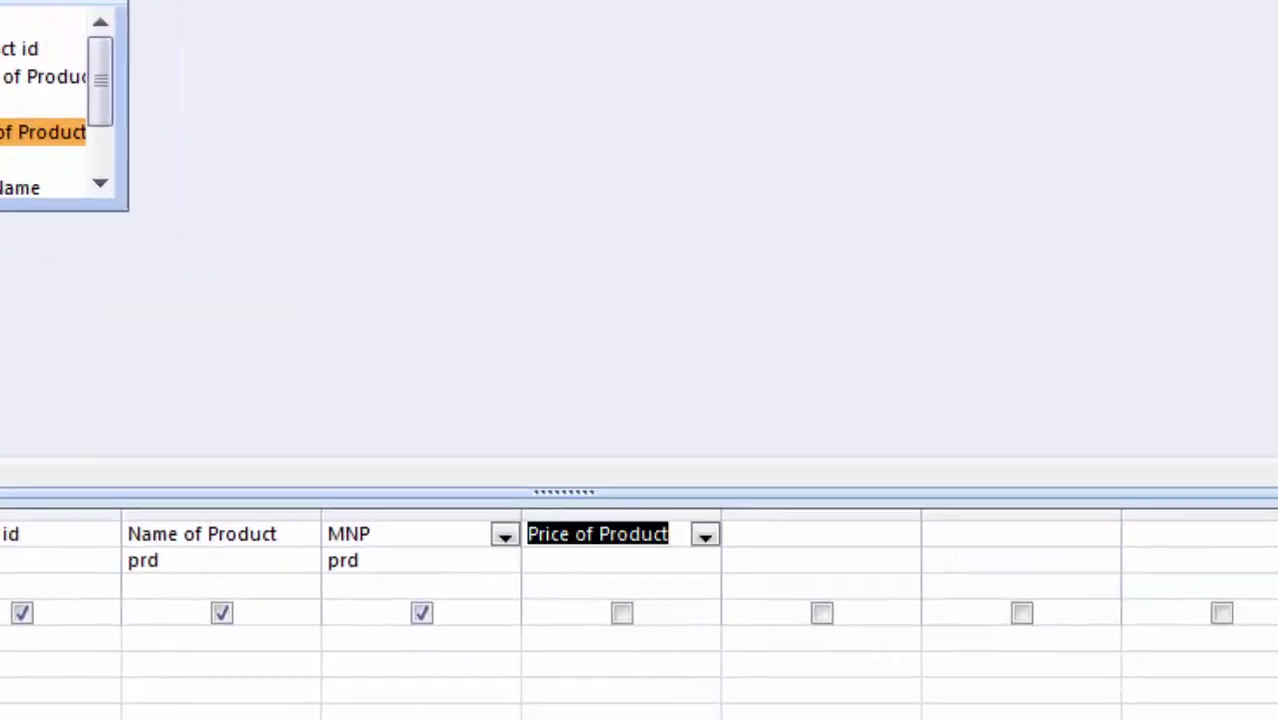
pyautogui.doubleClick(40, 132)
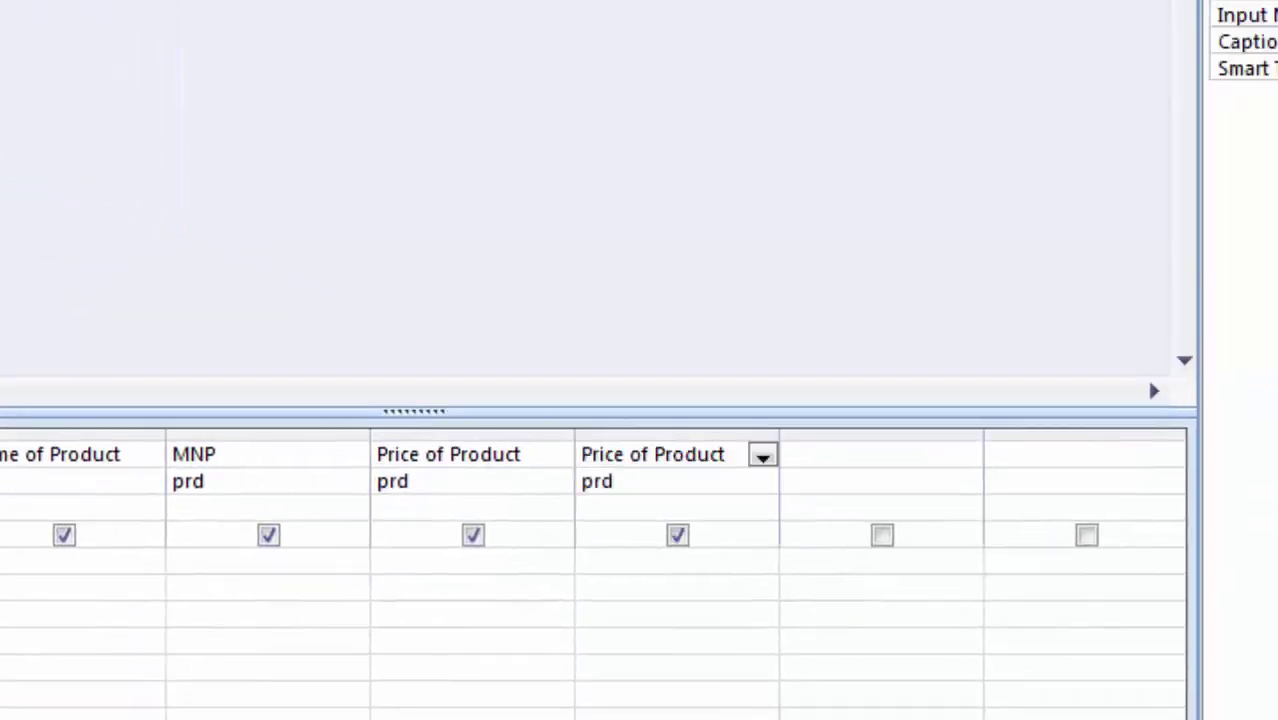
pyautogui.doubleClick(20, 160)
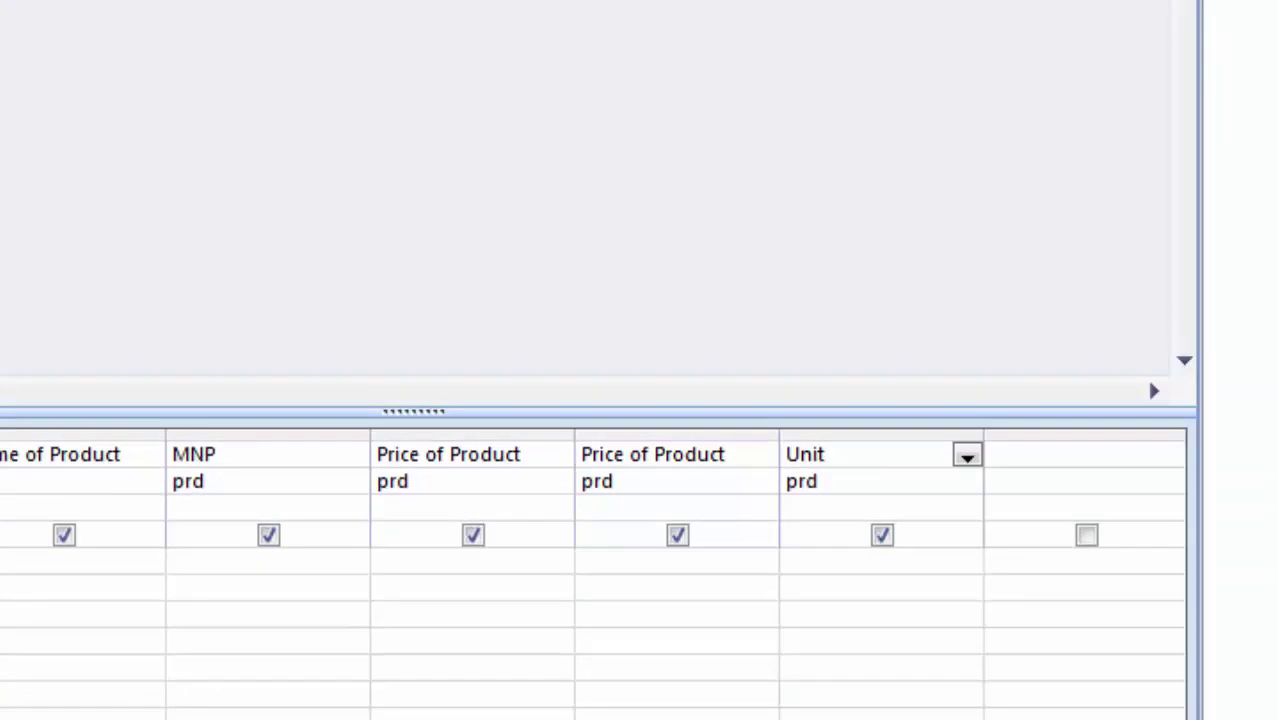
pyautogui.click(1038, 454)
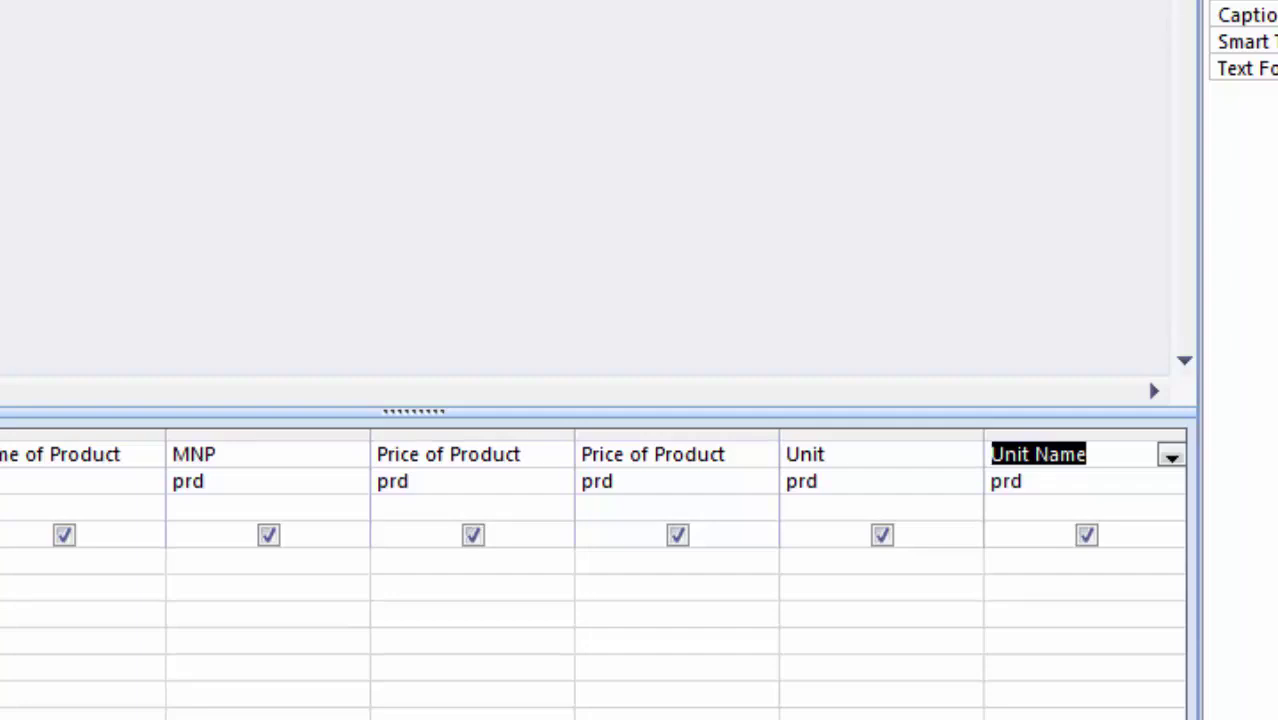
pyautogui.press('Return')
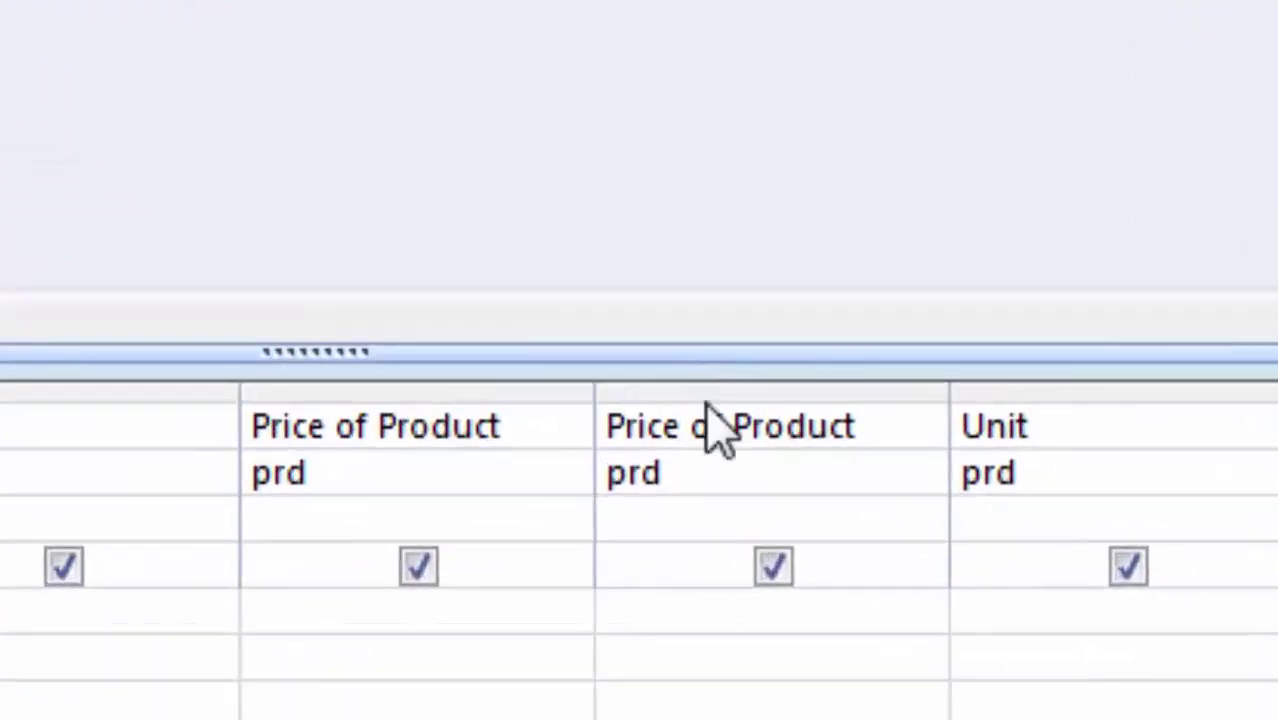
# - Cut the duplicate Price of Product column from the query grid
pyautogui.rightClick(708, 385)
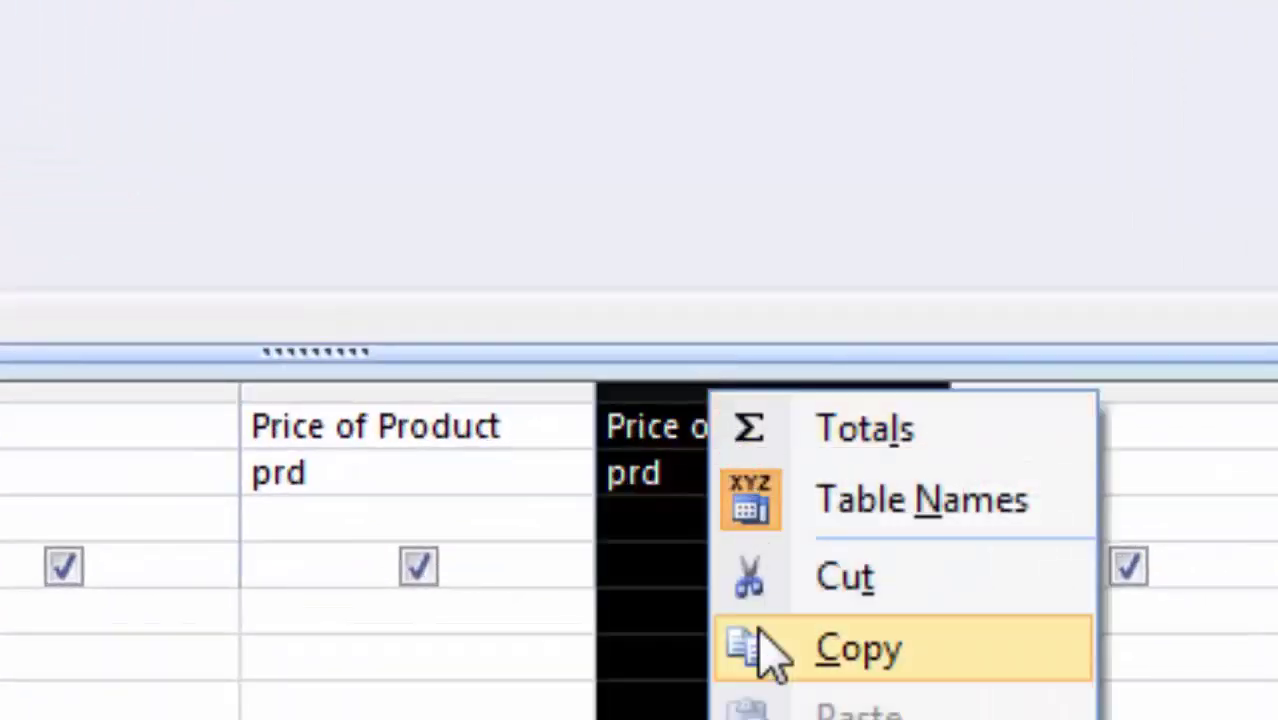
pyautogui.click(810, 580)
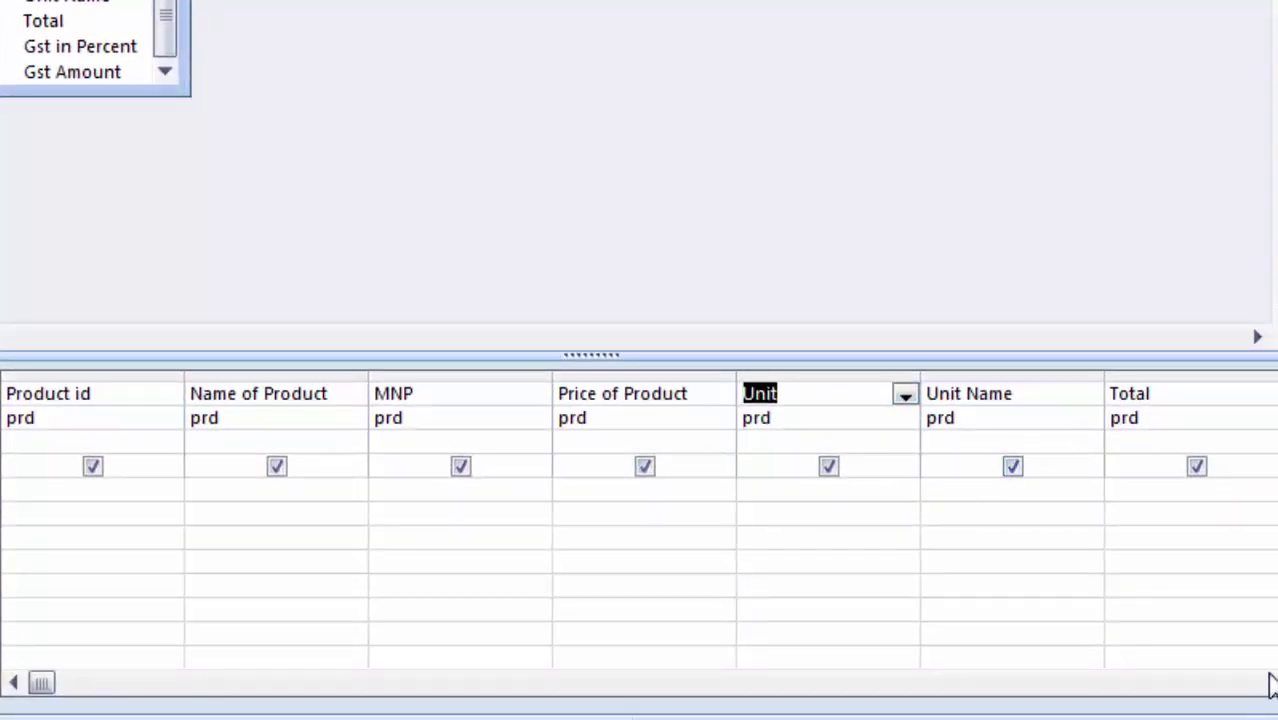
pyautogui.hscroll(1, 640, 520)
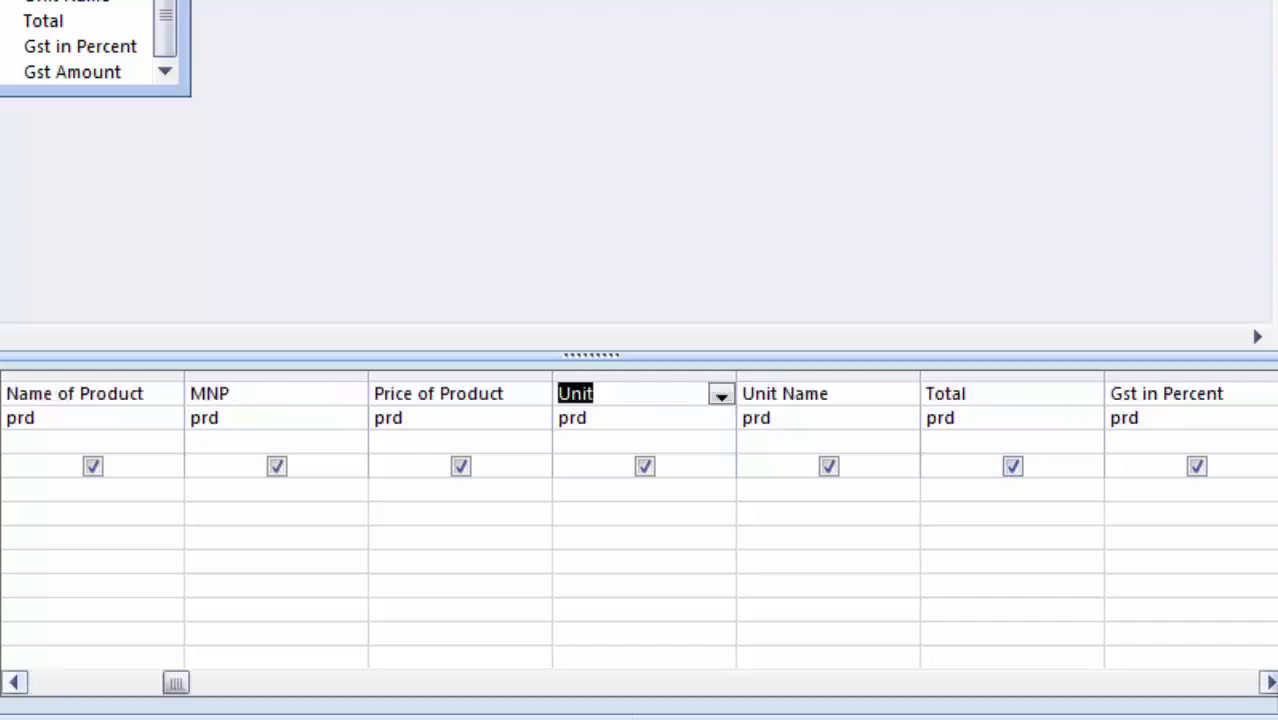
pyautogui.hscroll(1, 640, 520)
pyautogui.hscroll(1, 640, 520)
pyautogui.hscroll(1, 640, 520)
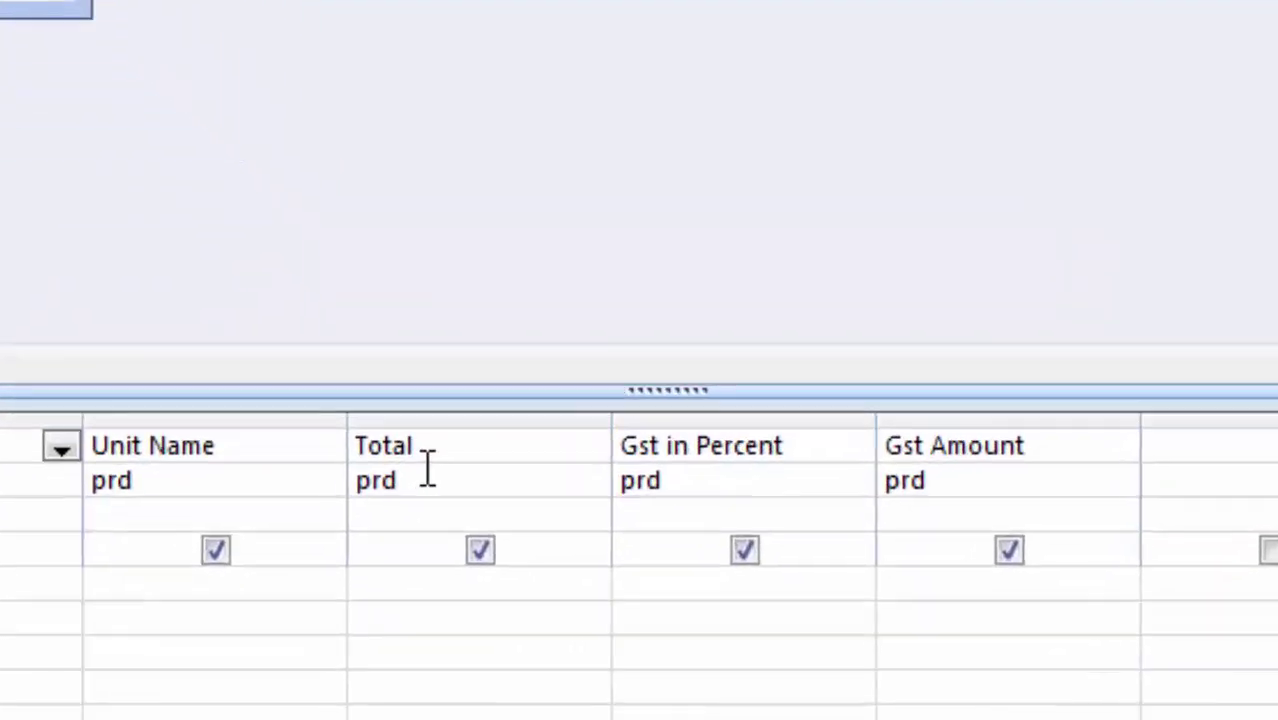
# - Enter Total:[Price of Product]*[Unit] in the Total column's Field row
pyautogui.click(641, 582)
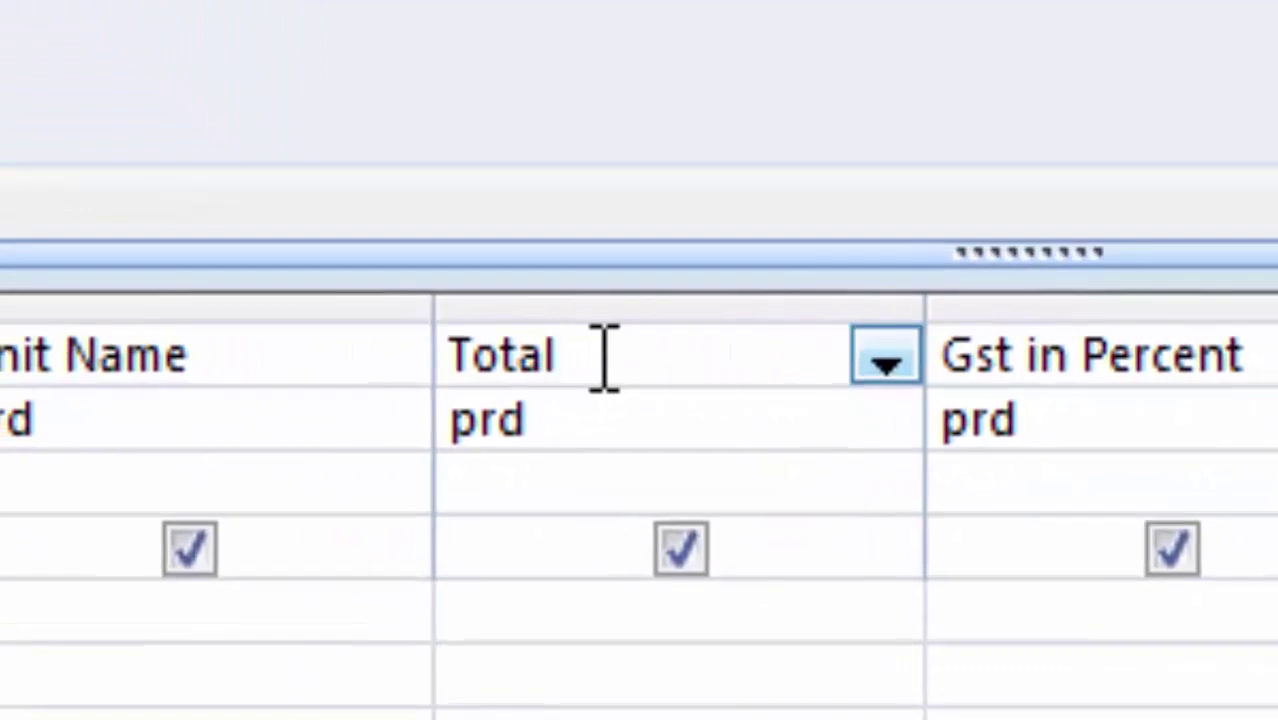
pyautogui.write(':')
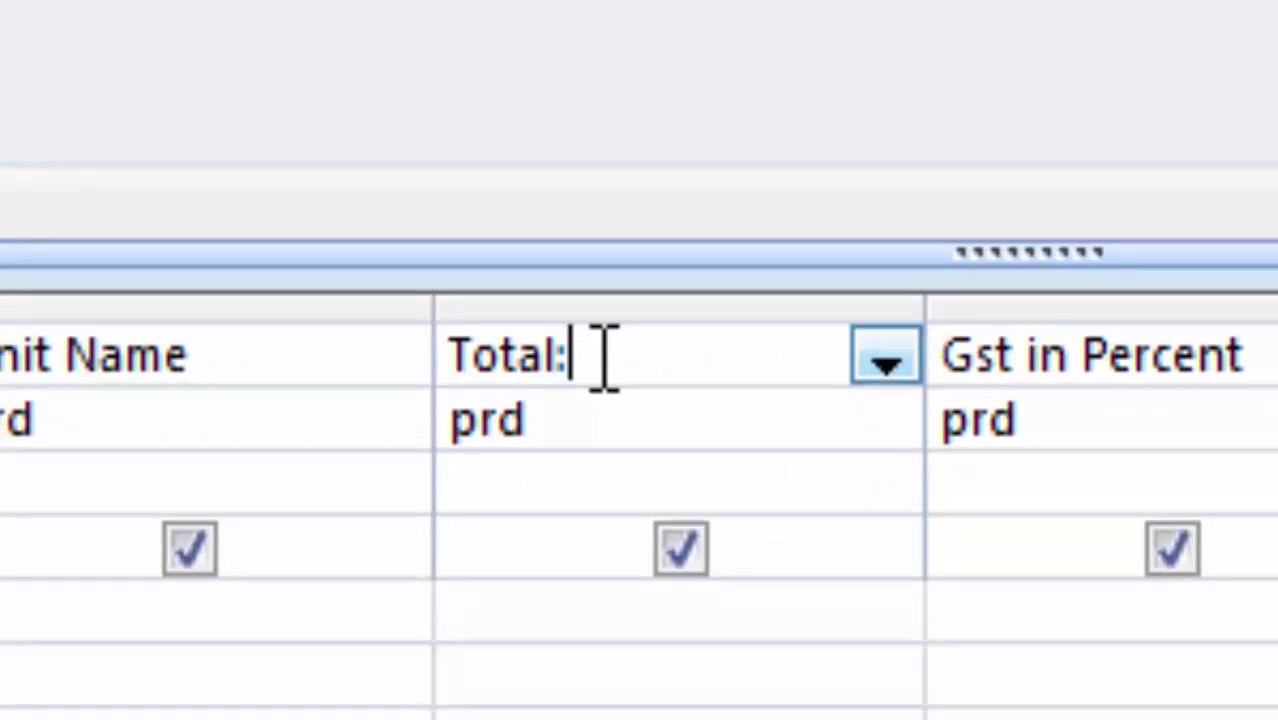
pyautogui.write('[')
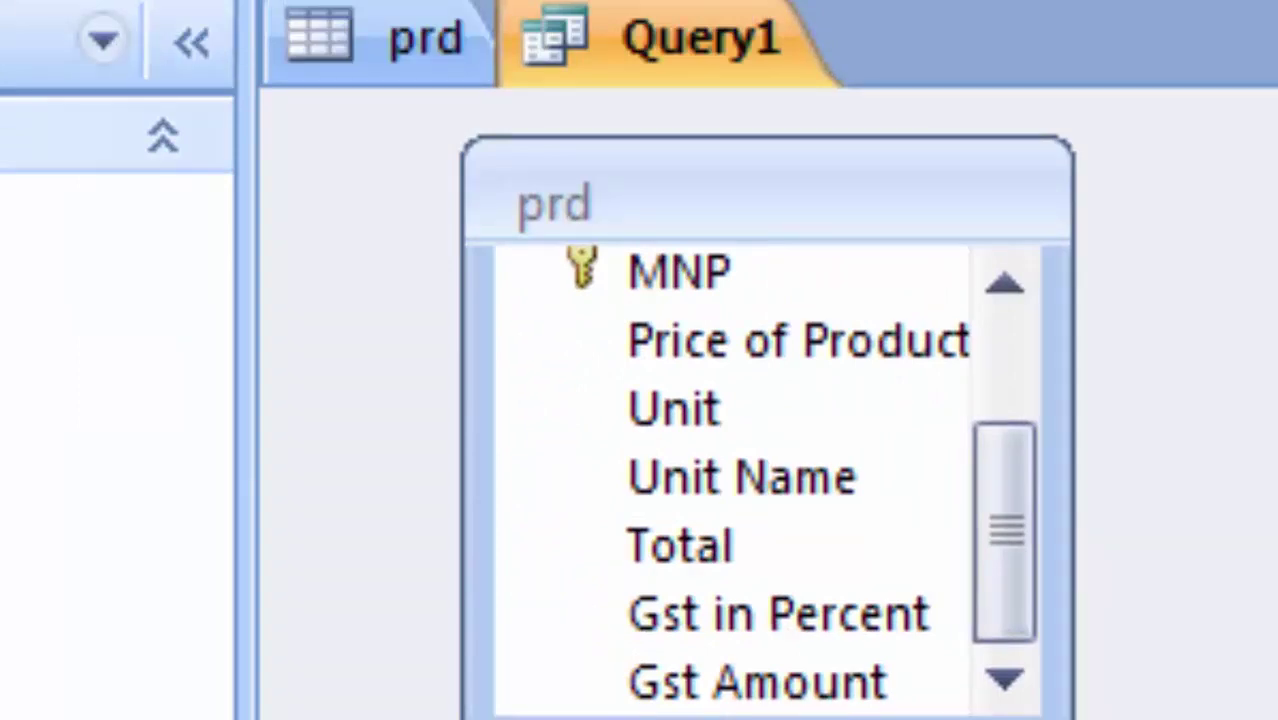
pyautogui.write('P')
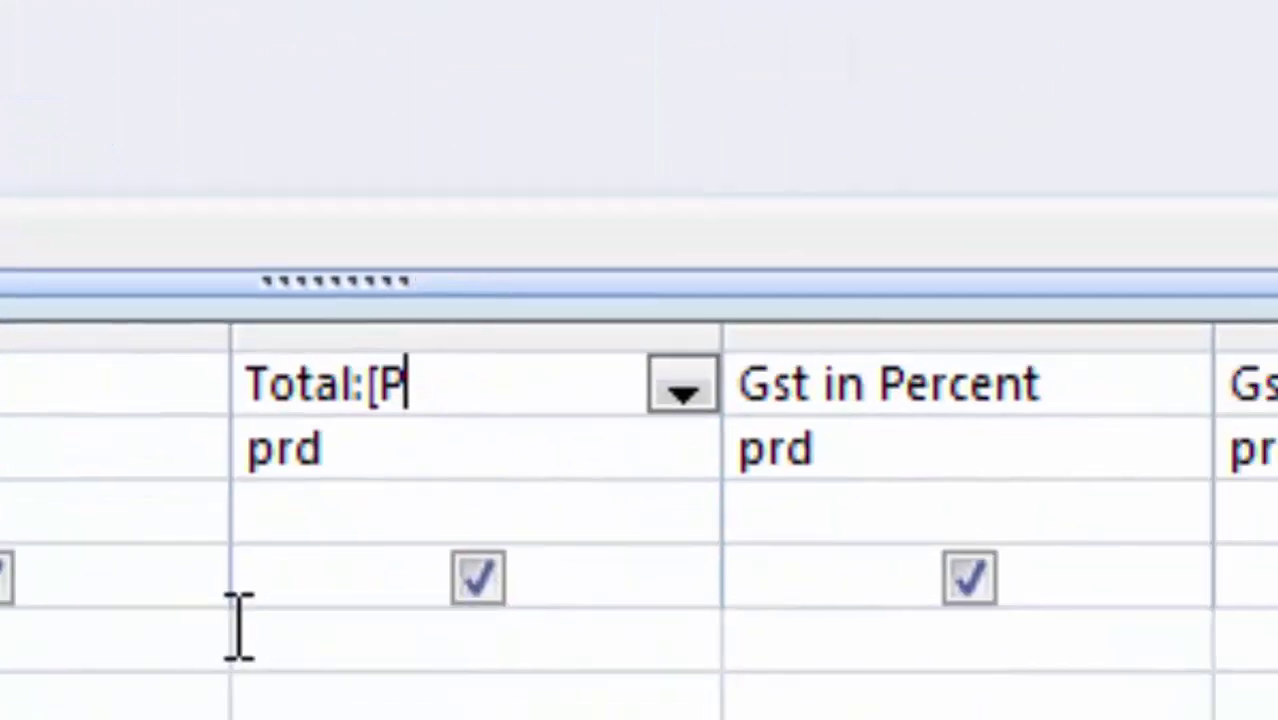
pyautogui.write('rice o')
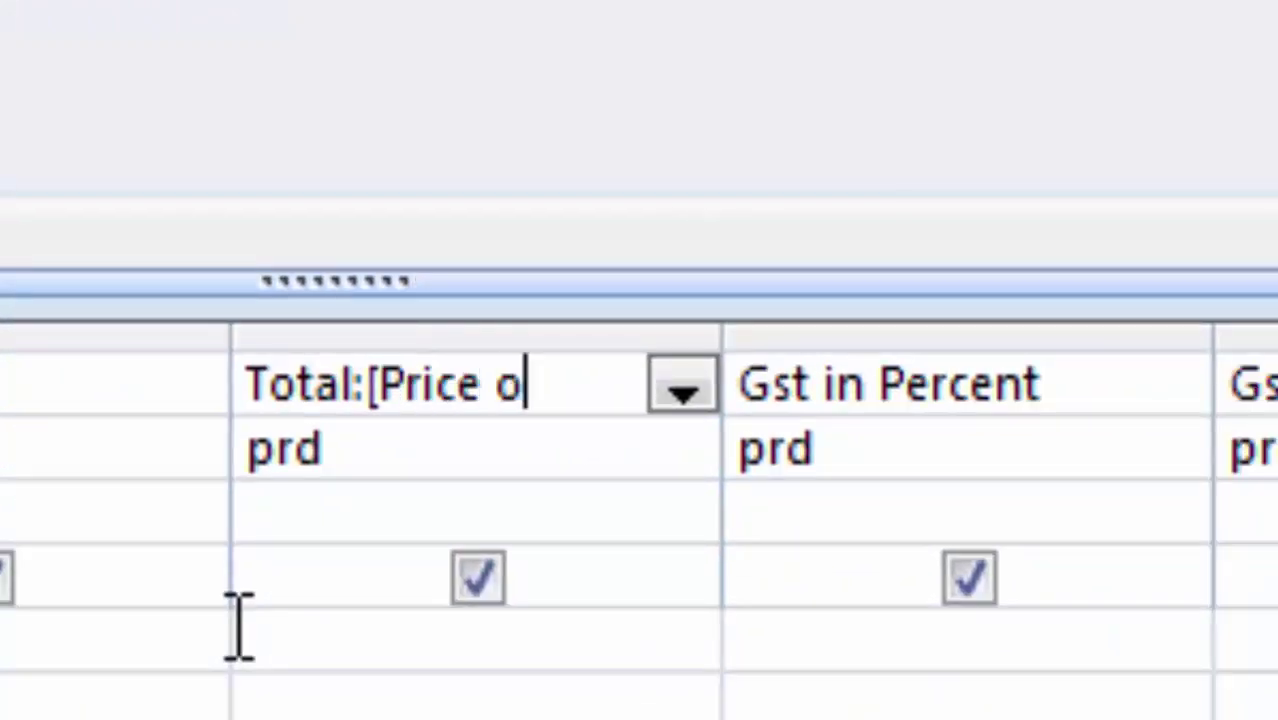
pyautogui.write('f P')
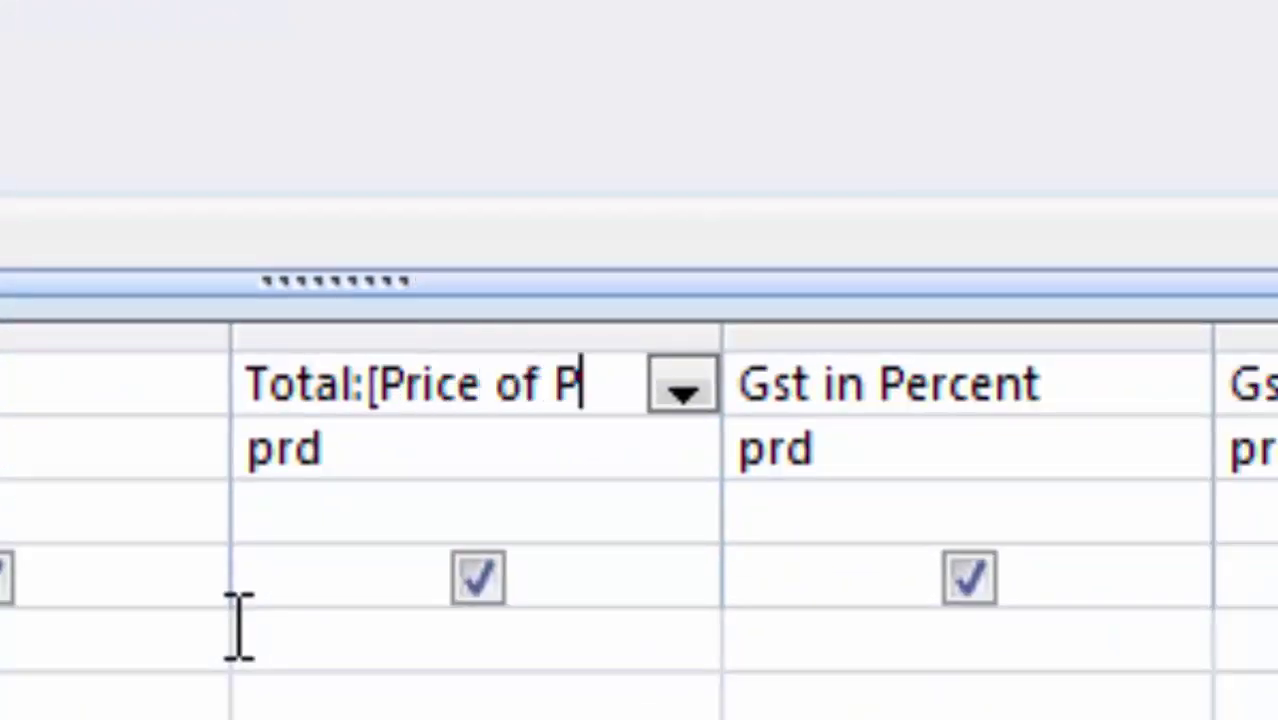
pyautogui.write('roduc')
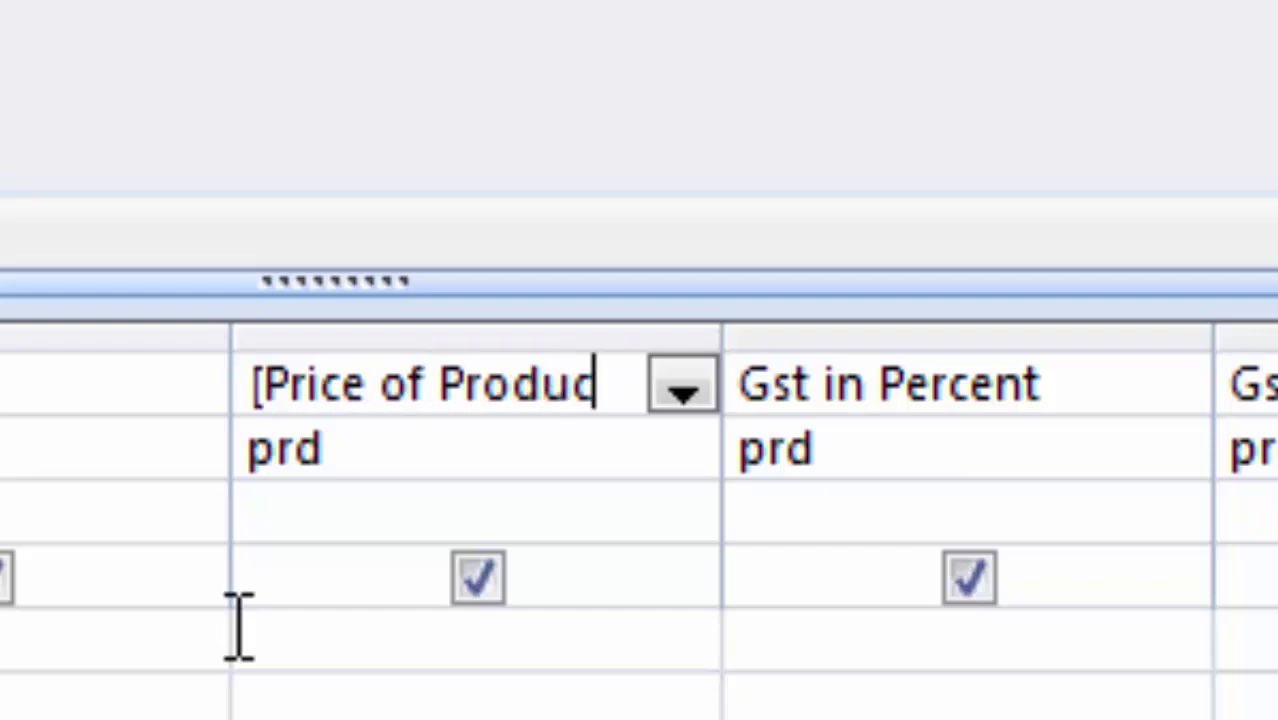
pyautogui.write('t]*')
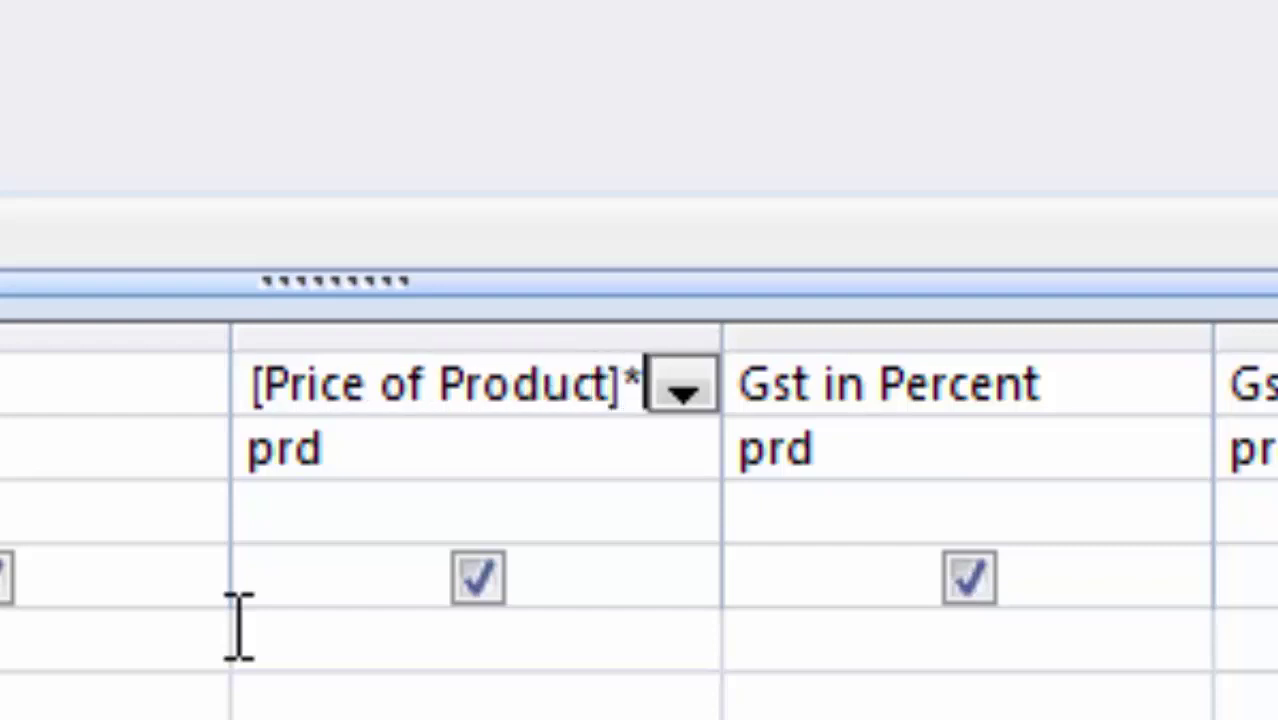
pyautogui.write('[')
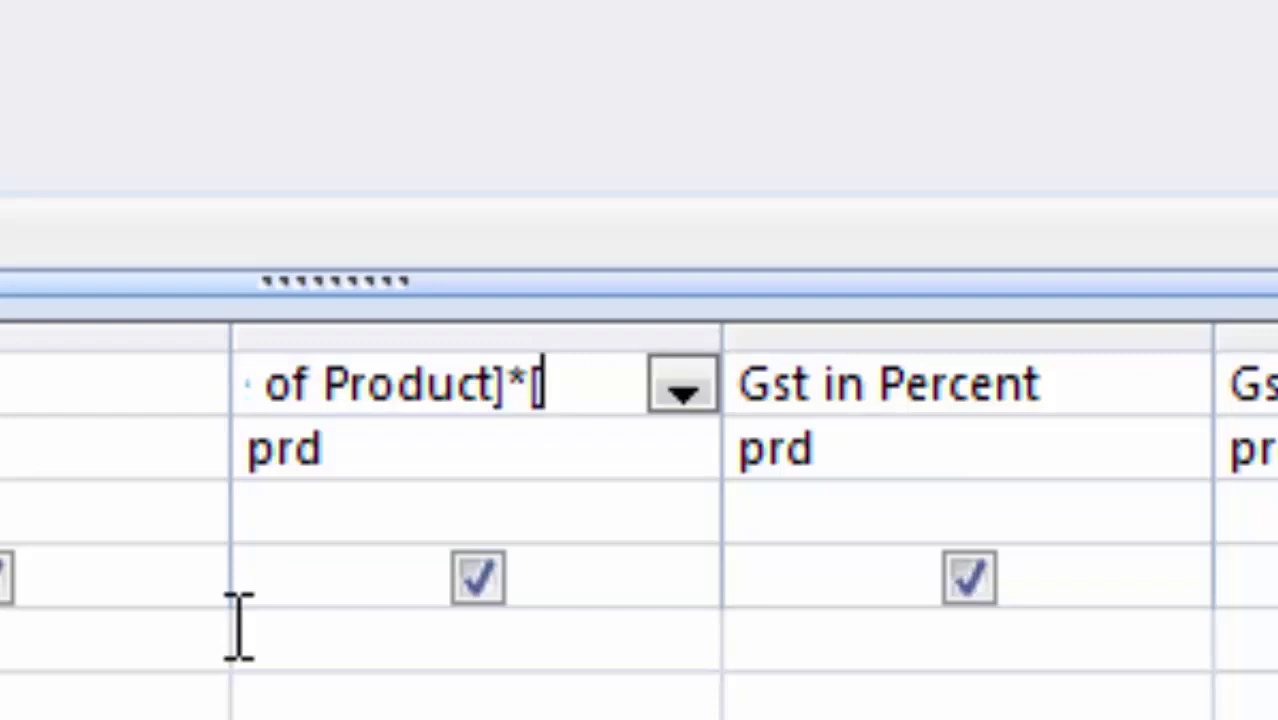
pyautogui.write('Uni')
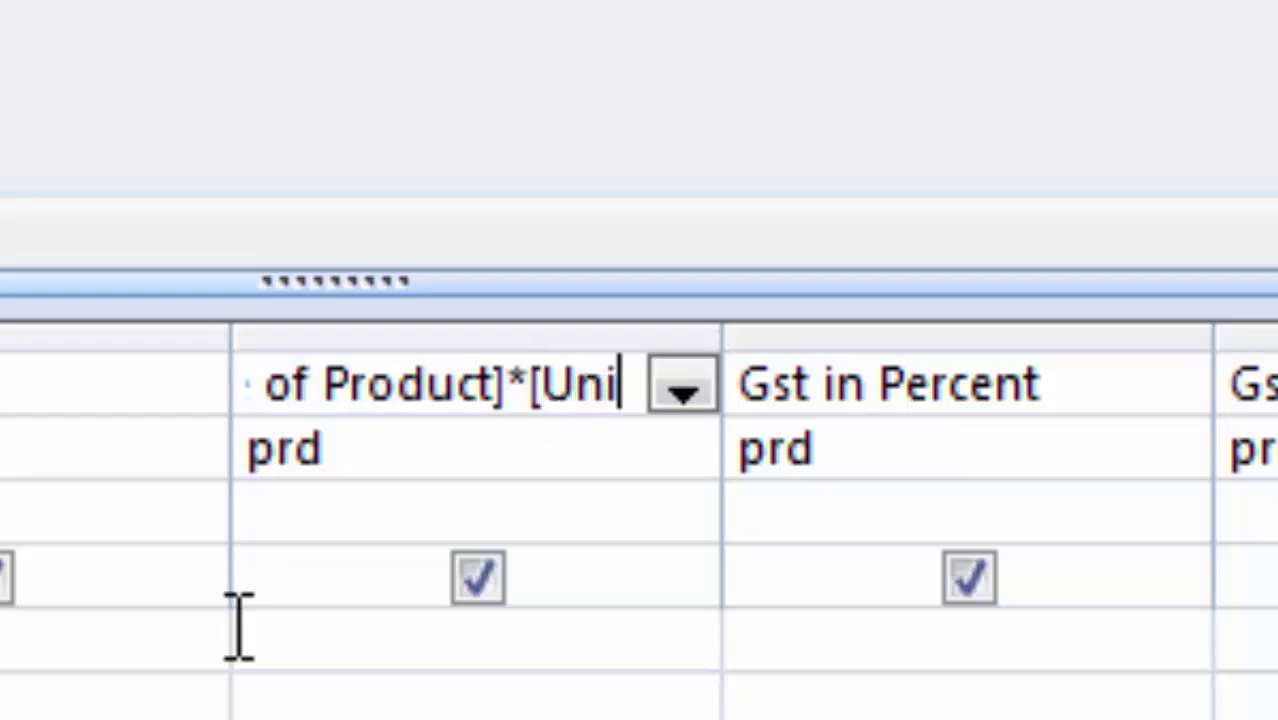
pyautogui.write('t]')
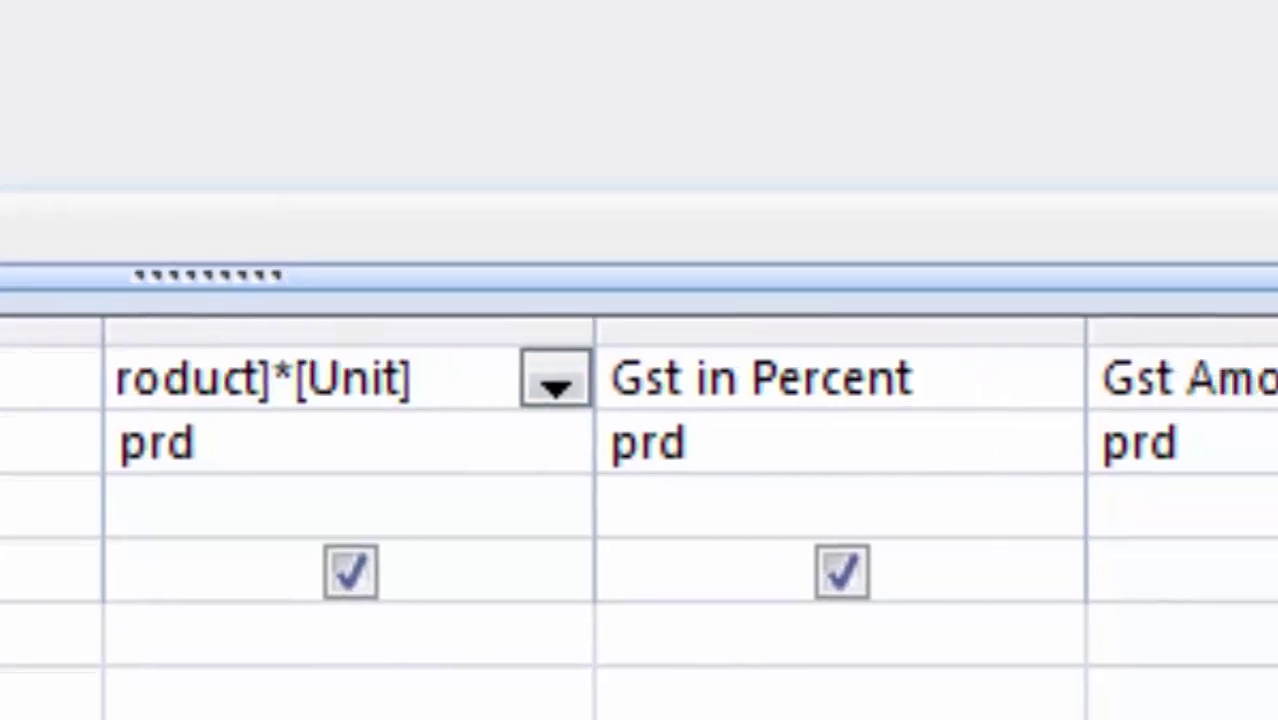
# - Set Gst Amount to [Total]*100/[Gst in Percent] and run the query
pyautogui.click(896, 358)
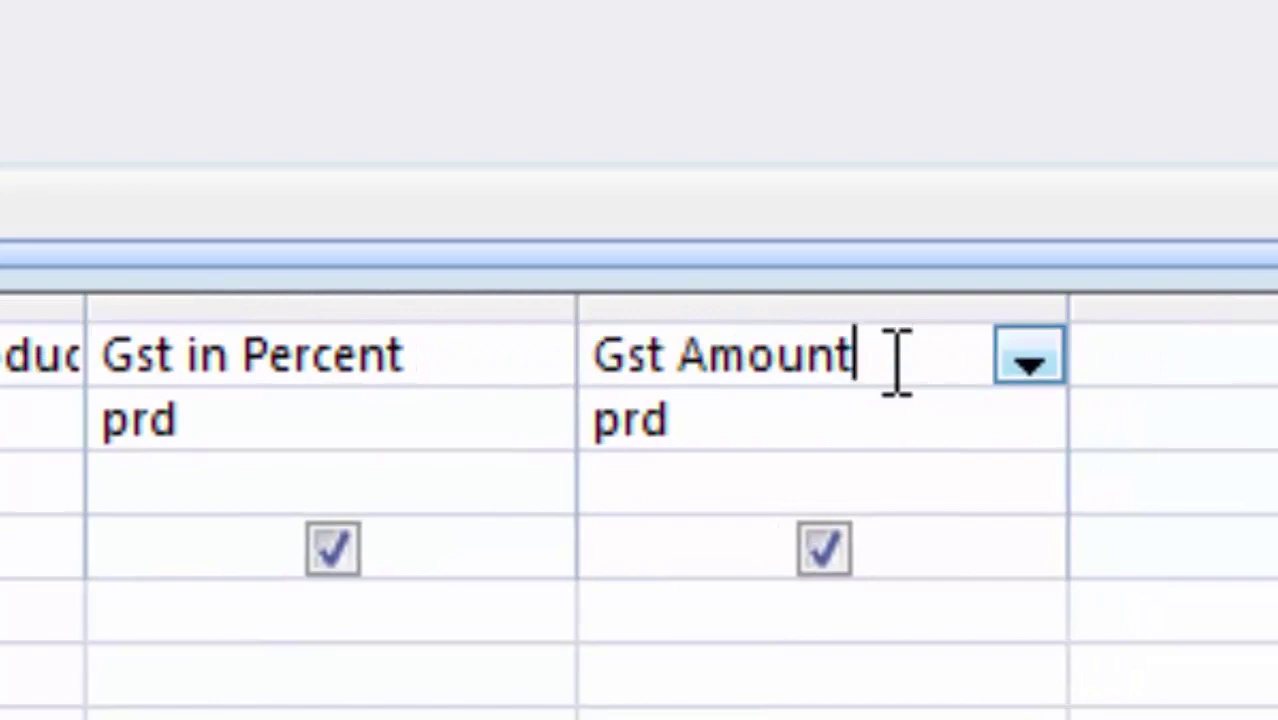
pyautogui.write(':[')
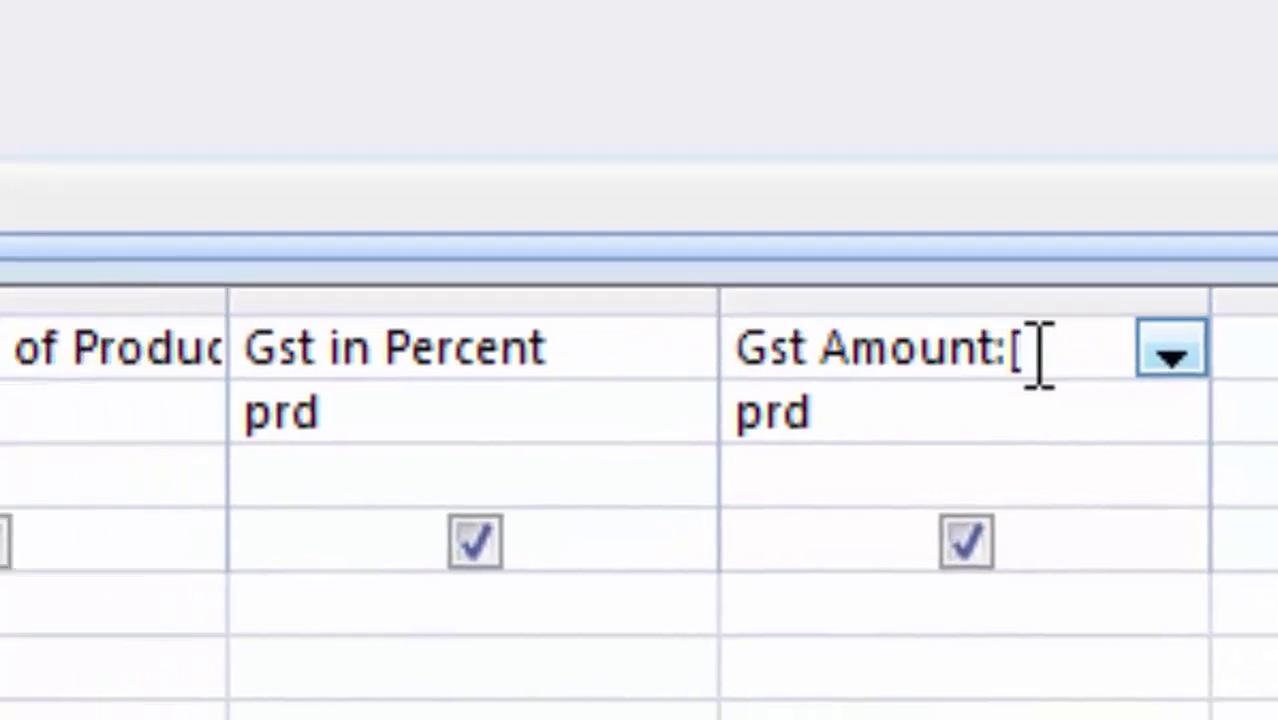
pyautogui.write('To')
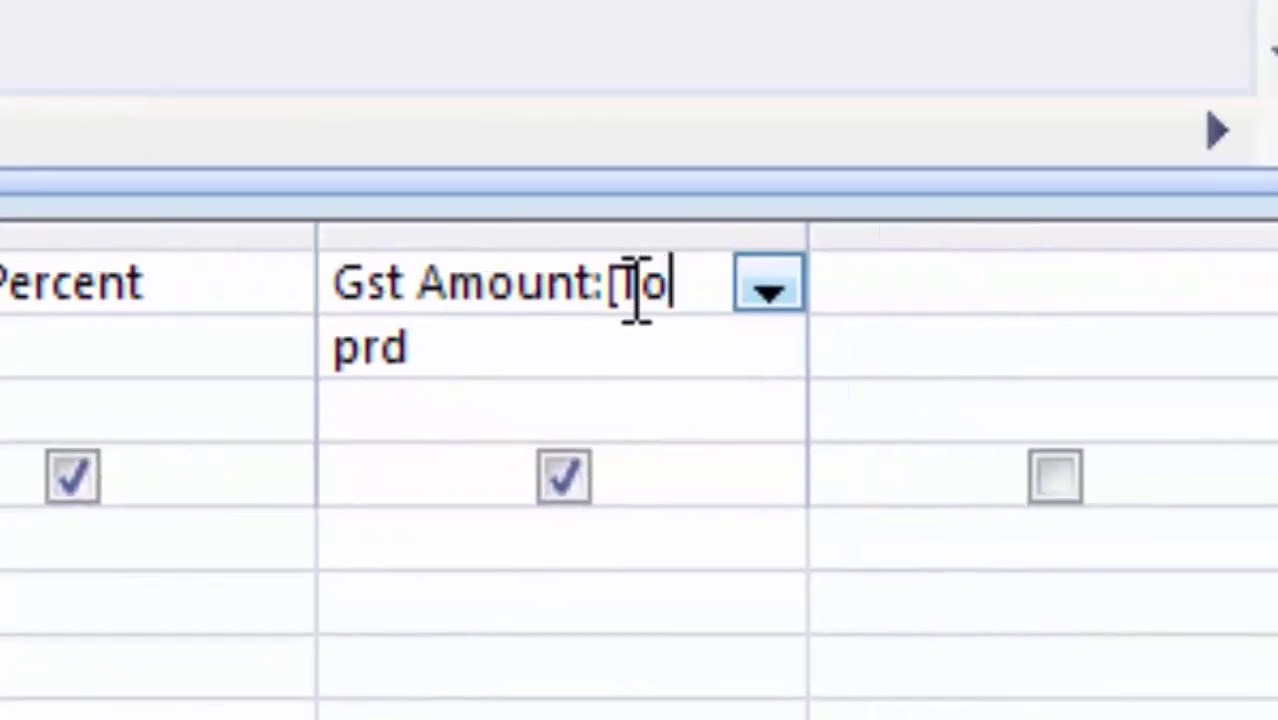
pyautogui.write('tal')
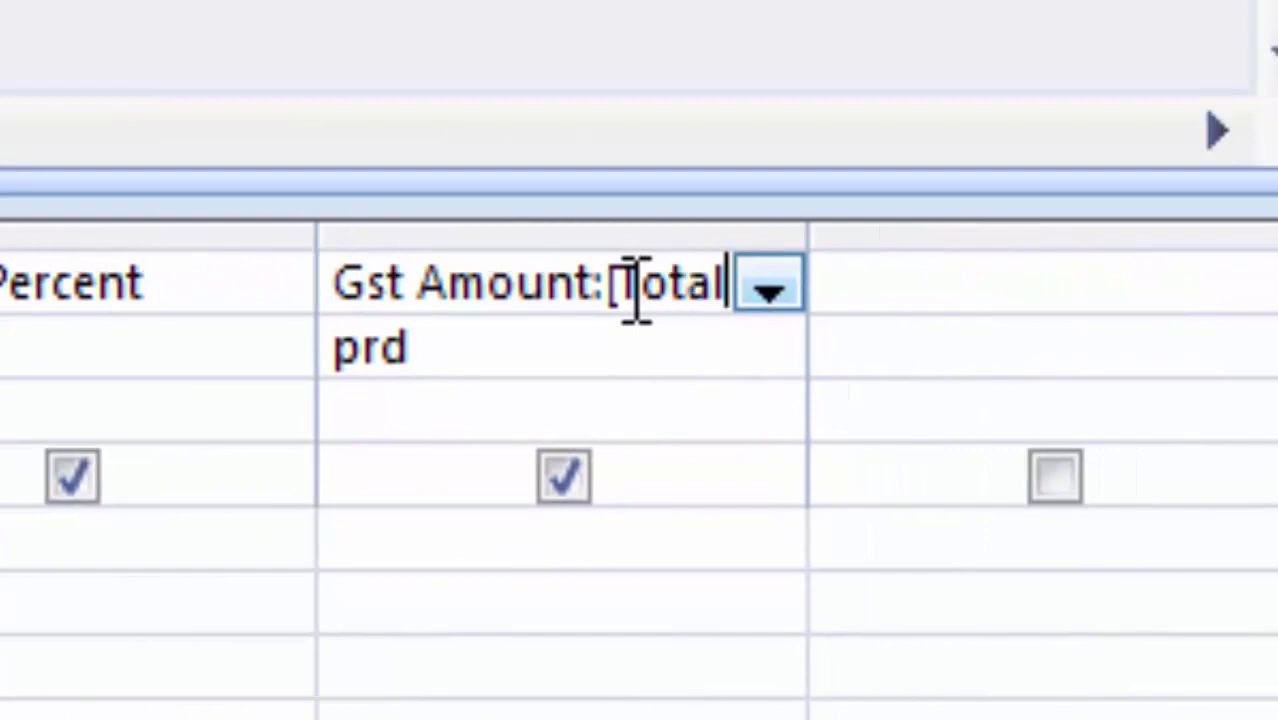
pyautogui.write(']*')
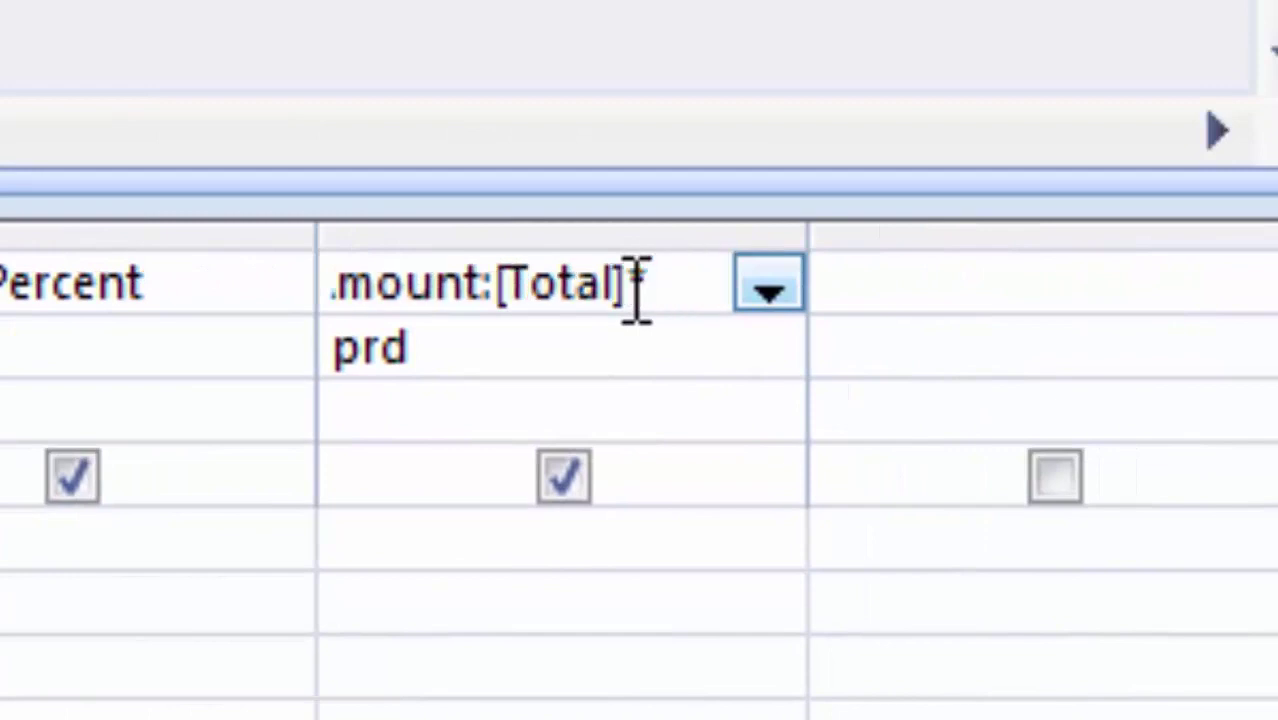
pyautogui.write('1')
pyautogui.write('00/')
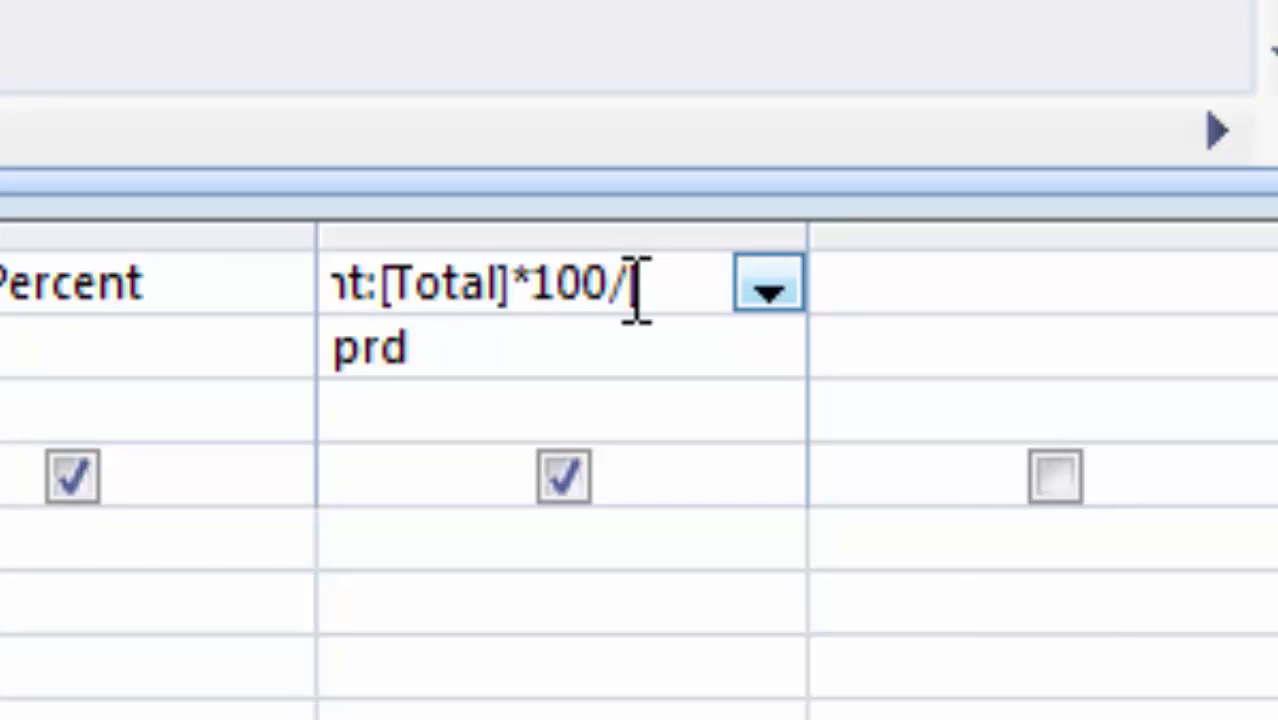
pyautogui.write('[Gst')
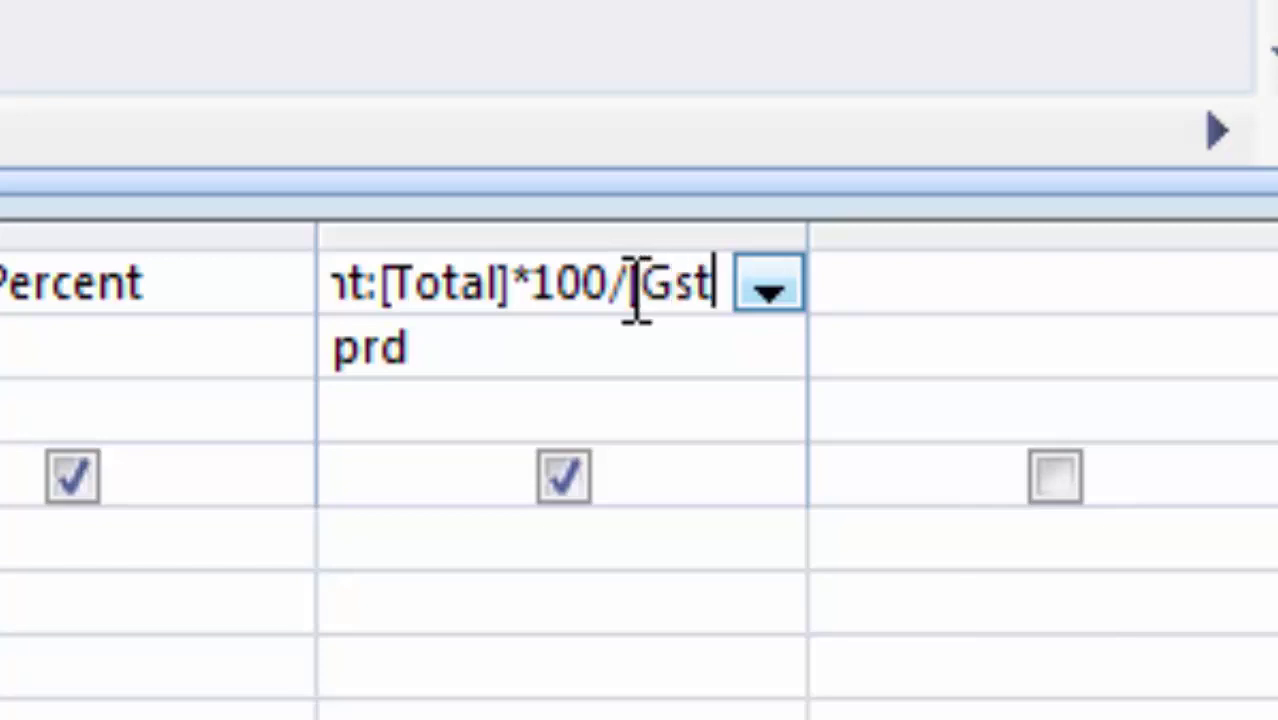
pyautogui.write(' in ')
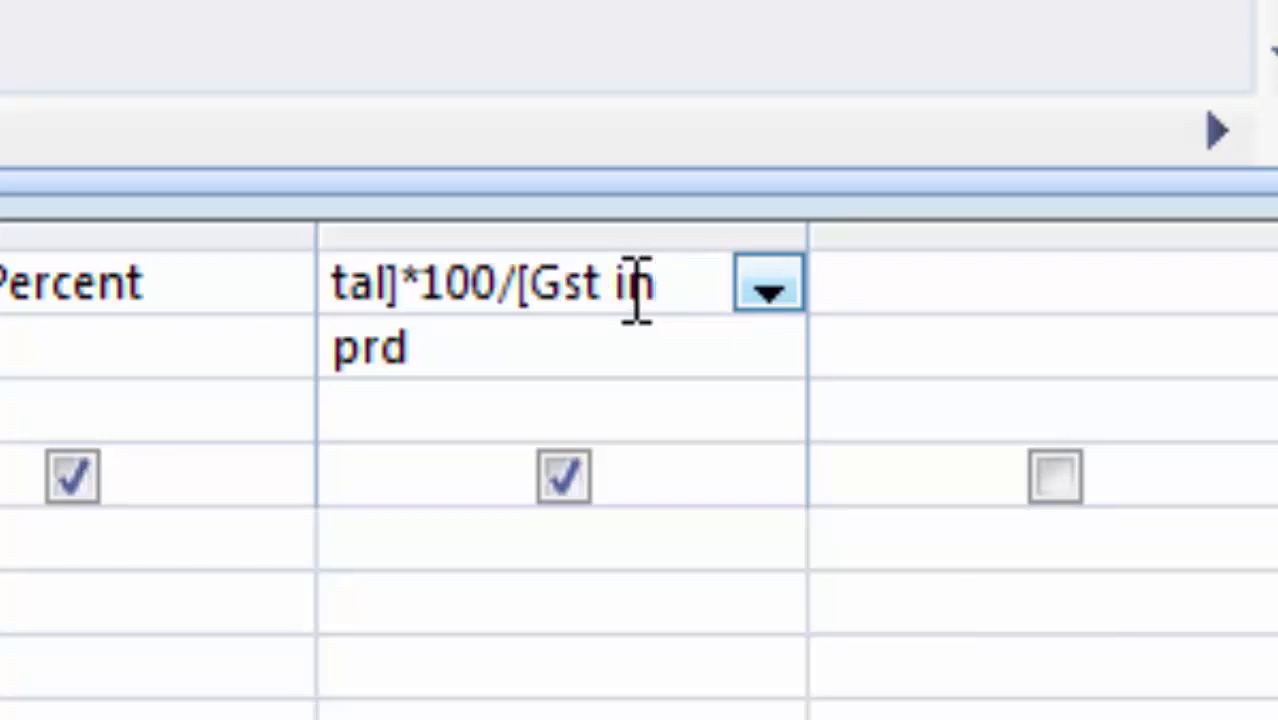
pyautogui.write('P')
pyautogui.write('e')
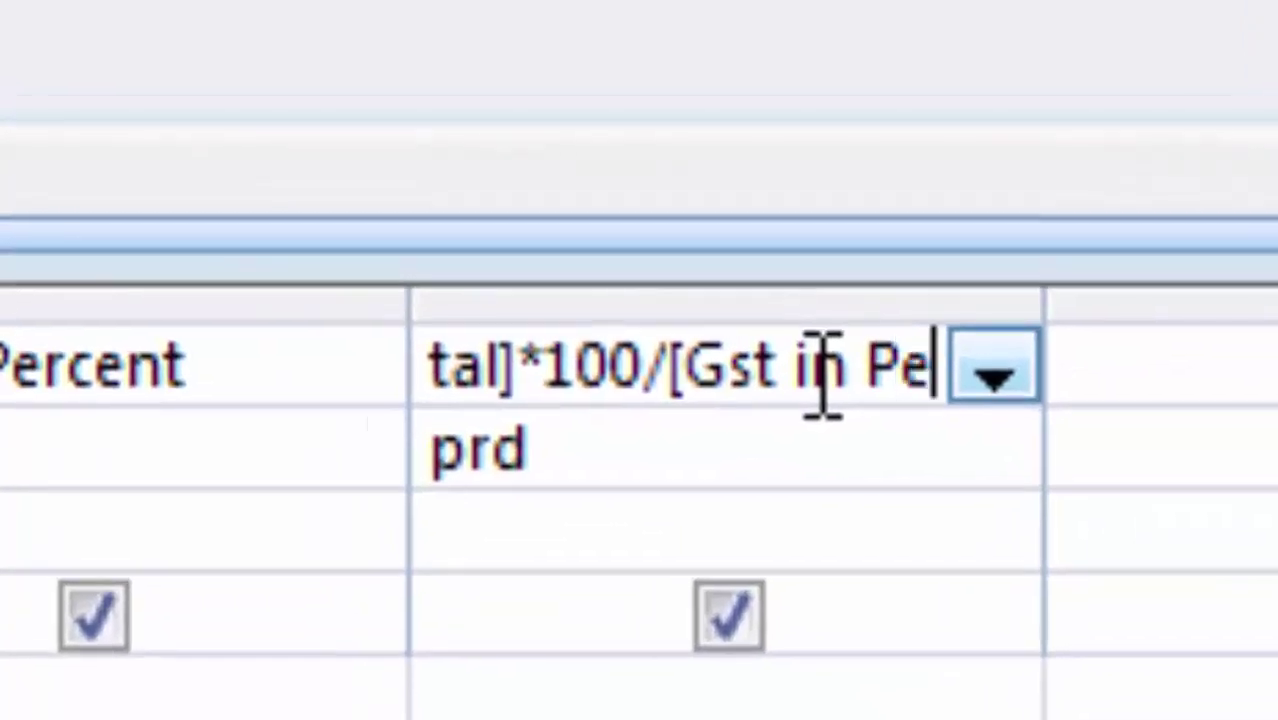
pyautogui.write('rcent')
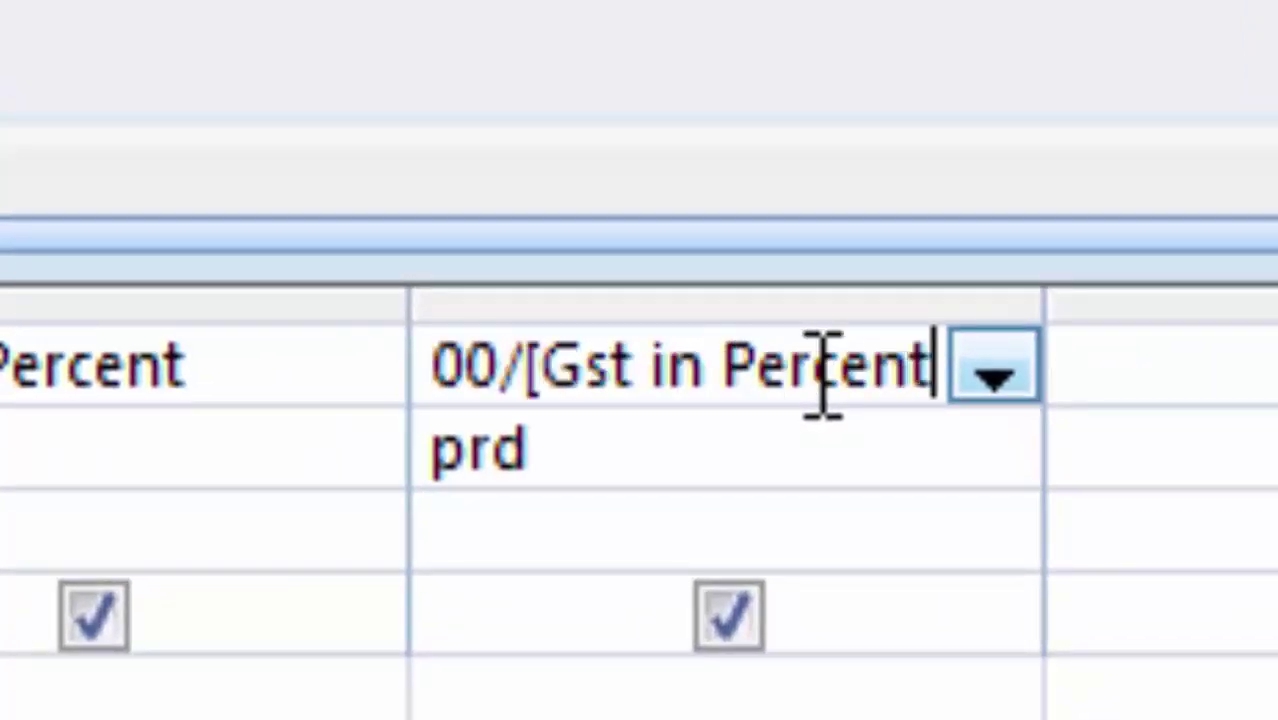
pyautogui.write('=')
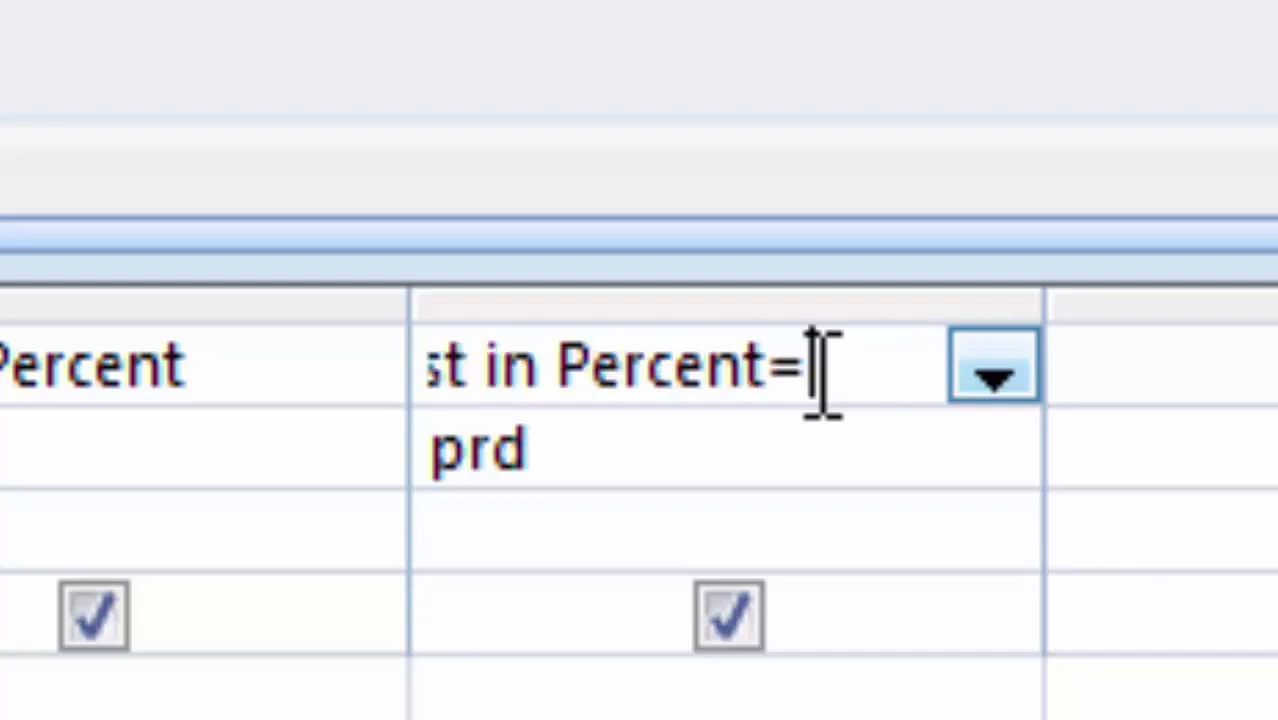
pyautogui.press('BackSpace')
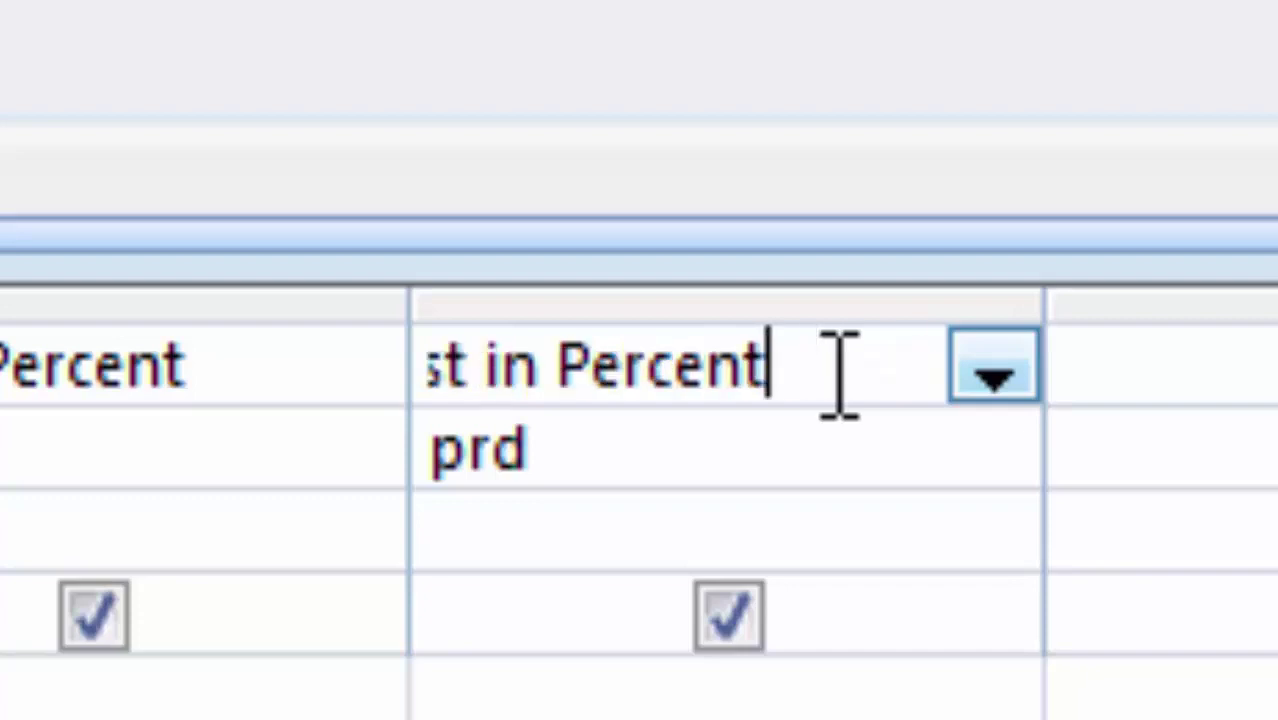
pyautogui.write(']')
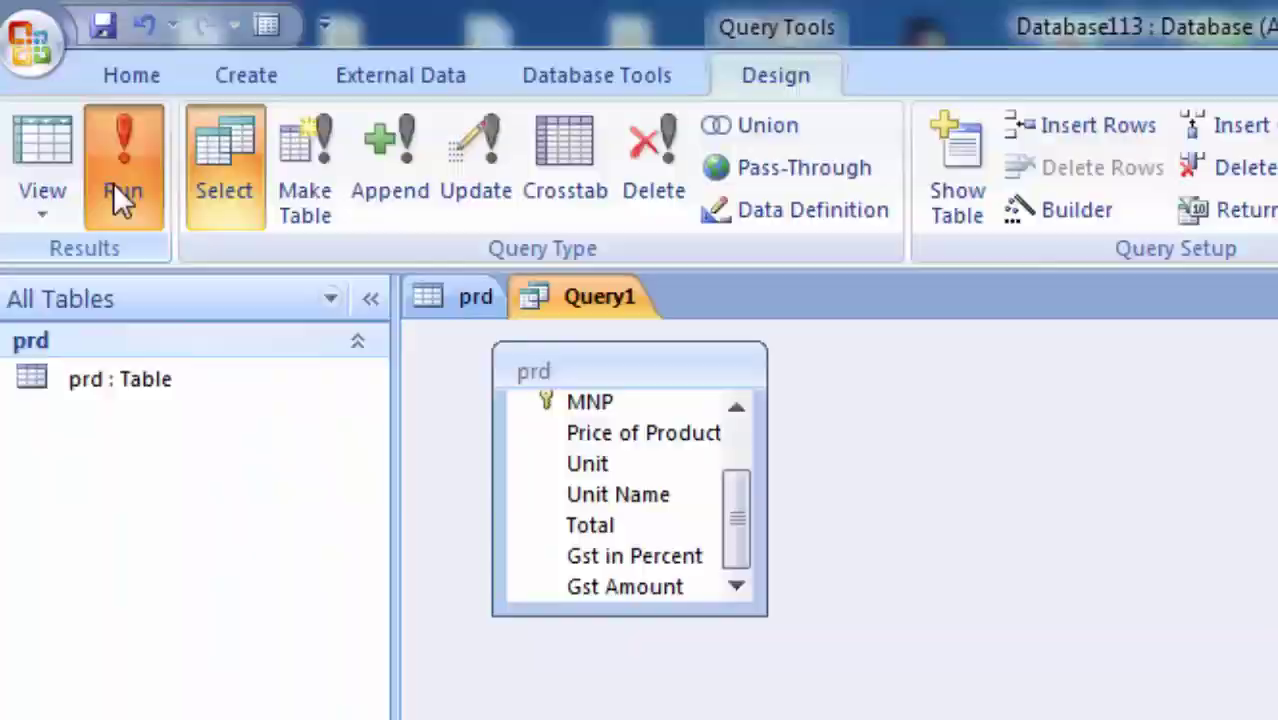
pyautogui.click(113, 183)
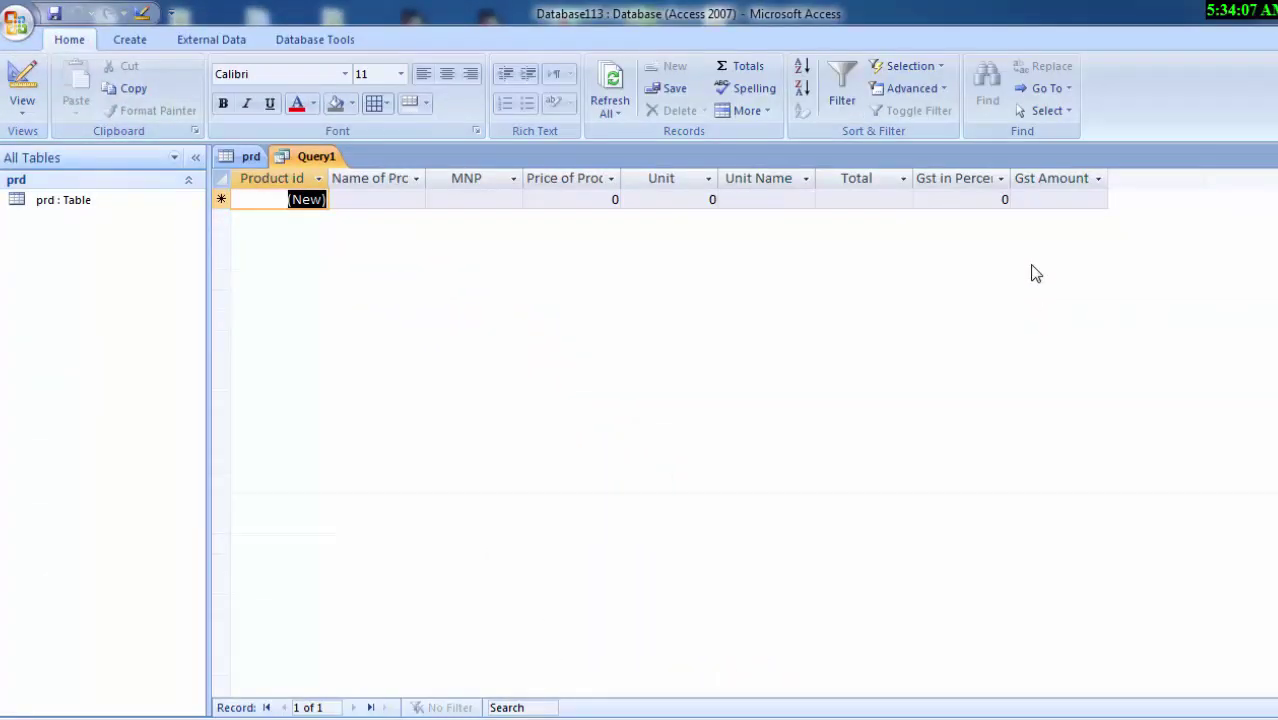
# - Widen the Name of Product column and enter Keyboard as the product name
pyautogui.doubleClick(425, 185)
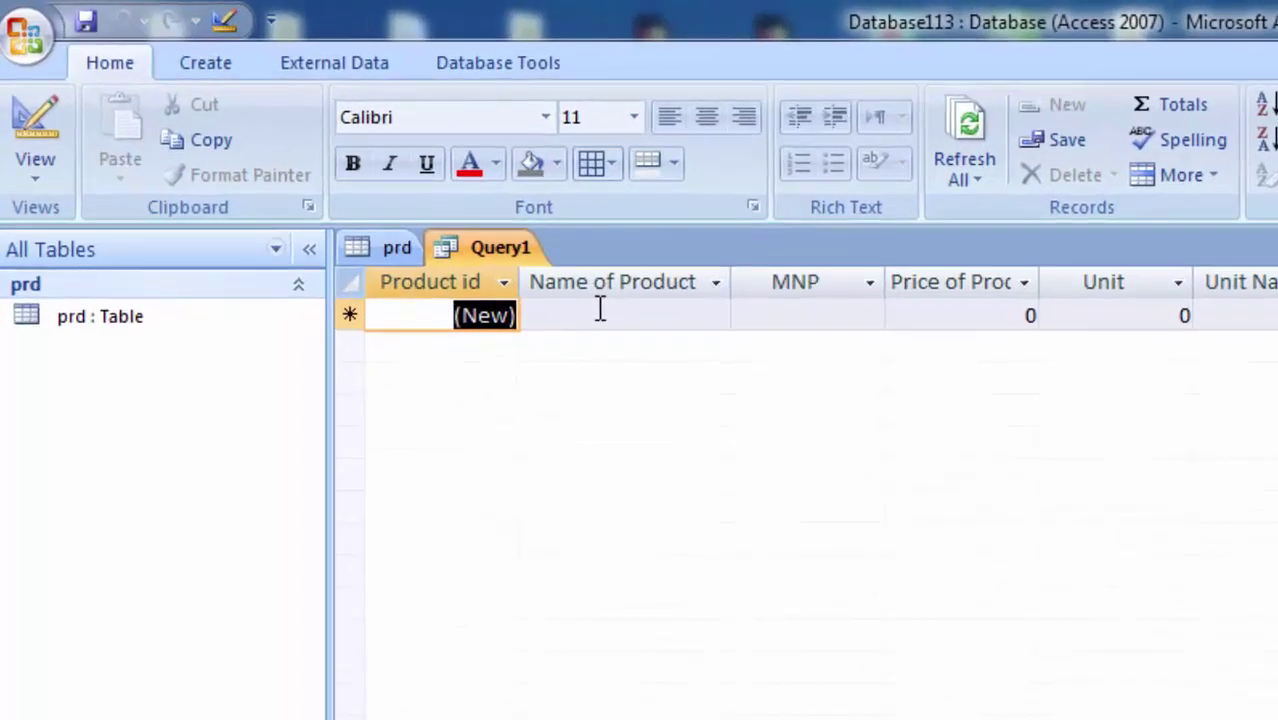
pyautogui.click(600, 310)
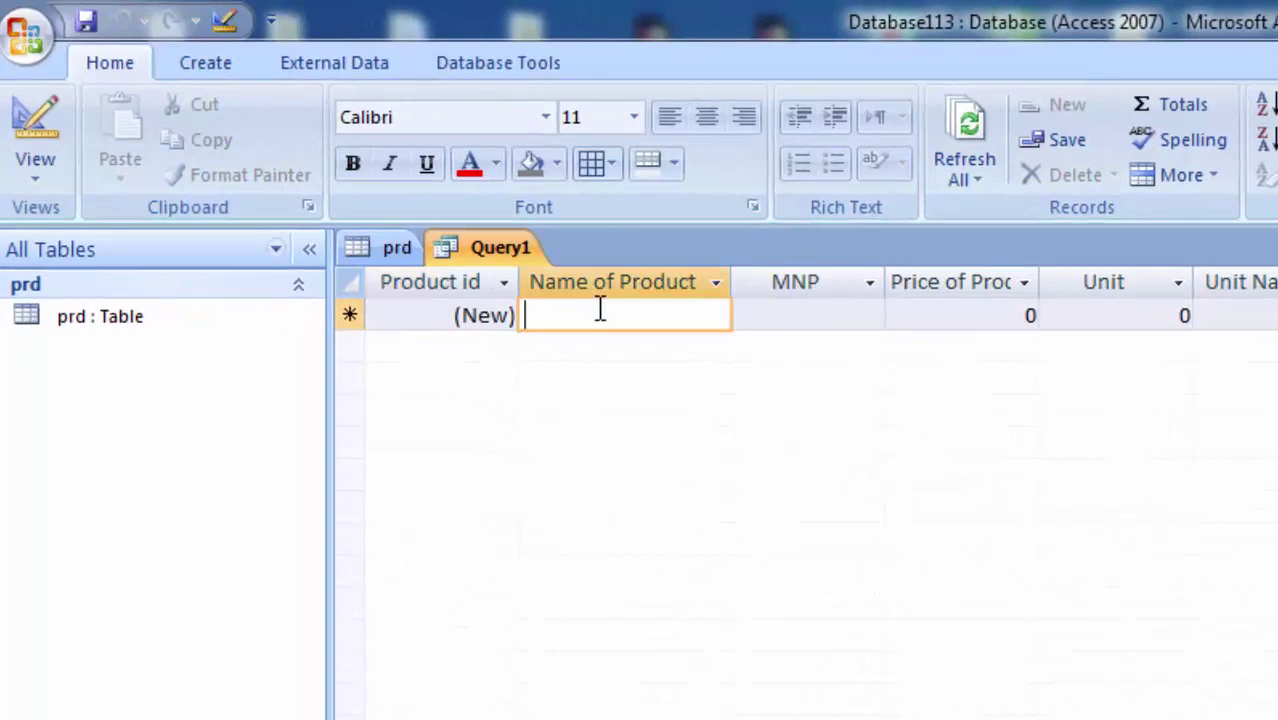
pyautogui.write('Sachin')
pyautogui.press('BackSpace')
pyautogui.press('BackSpace')
pyautogui.press('BackSpace')
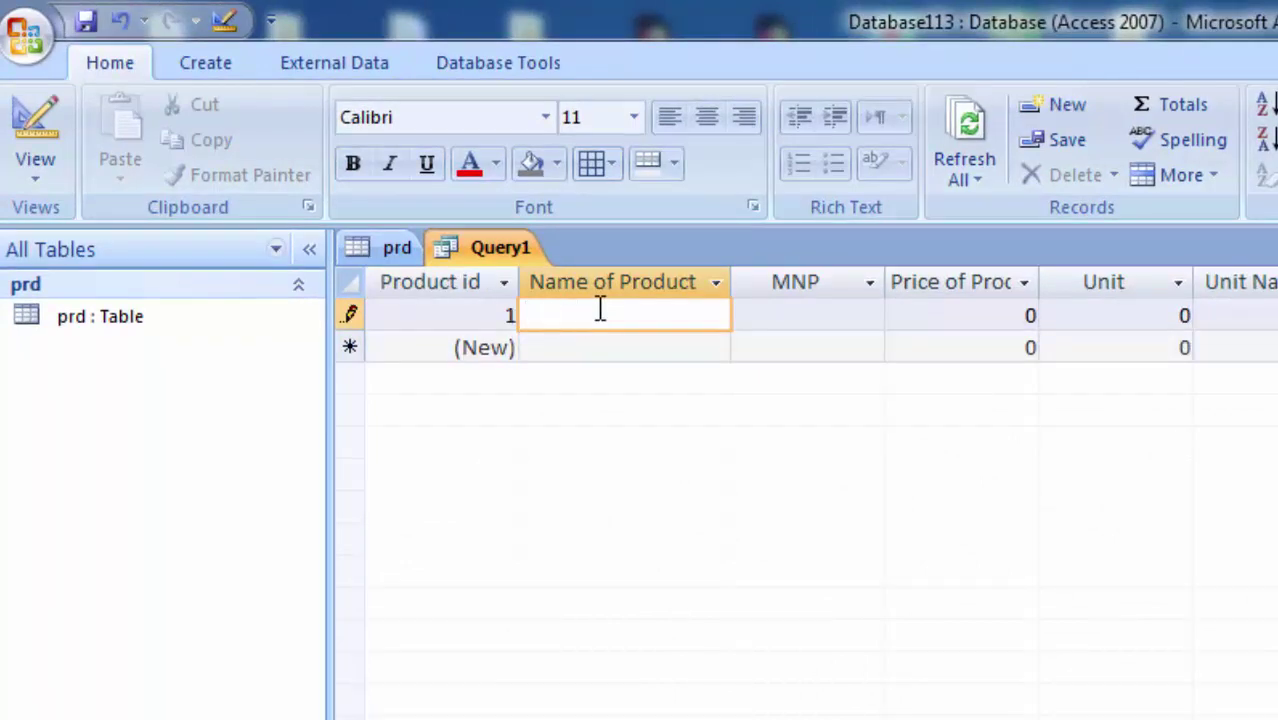
pyautogui.write('K')
pyautogui.write('eyboa')
pyautogui.write('rd')
pyautogui.press('Tab')
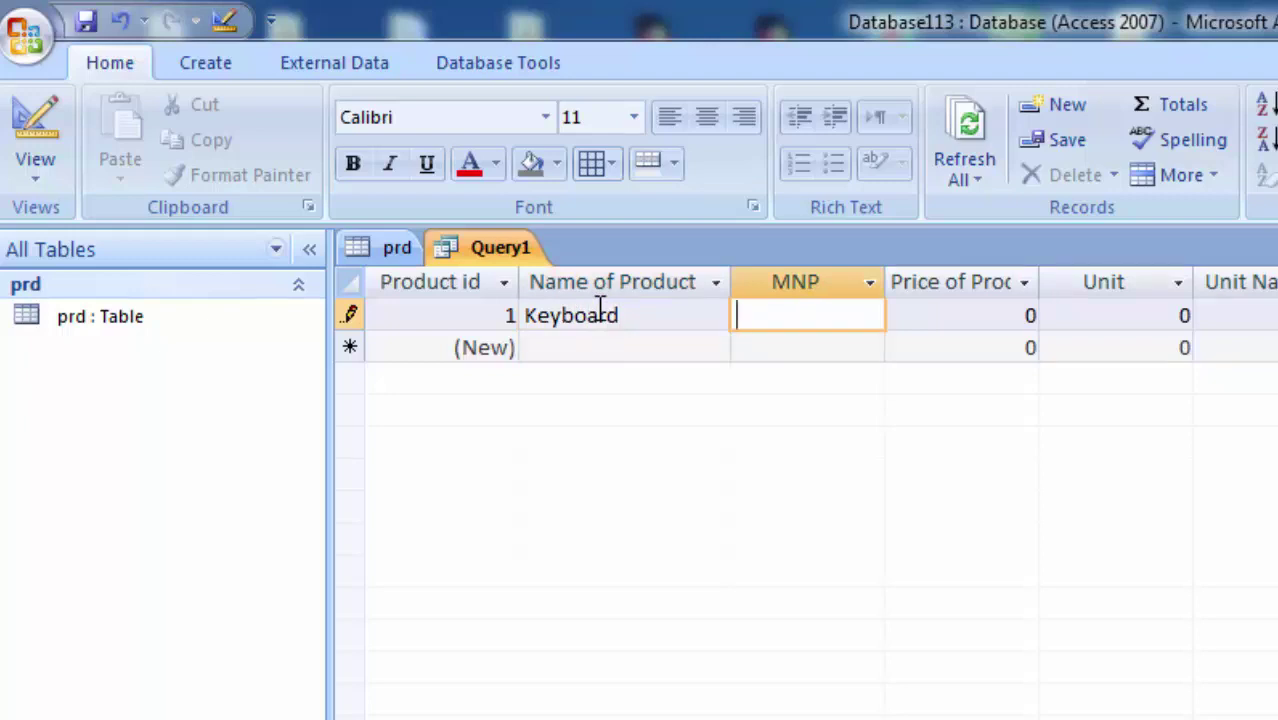
# - Fill in MNP K123, price 310, Unit 5 and unit name Item
pyautogui.write('K1')
pyautogui.write('23')
pyautogui.press('Tab')
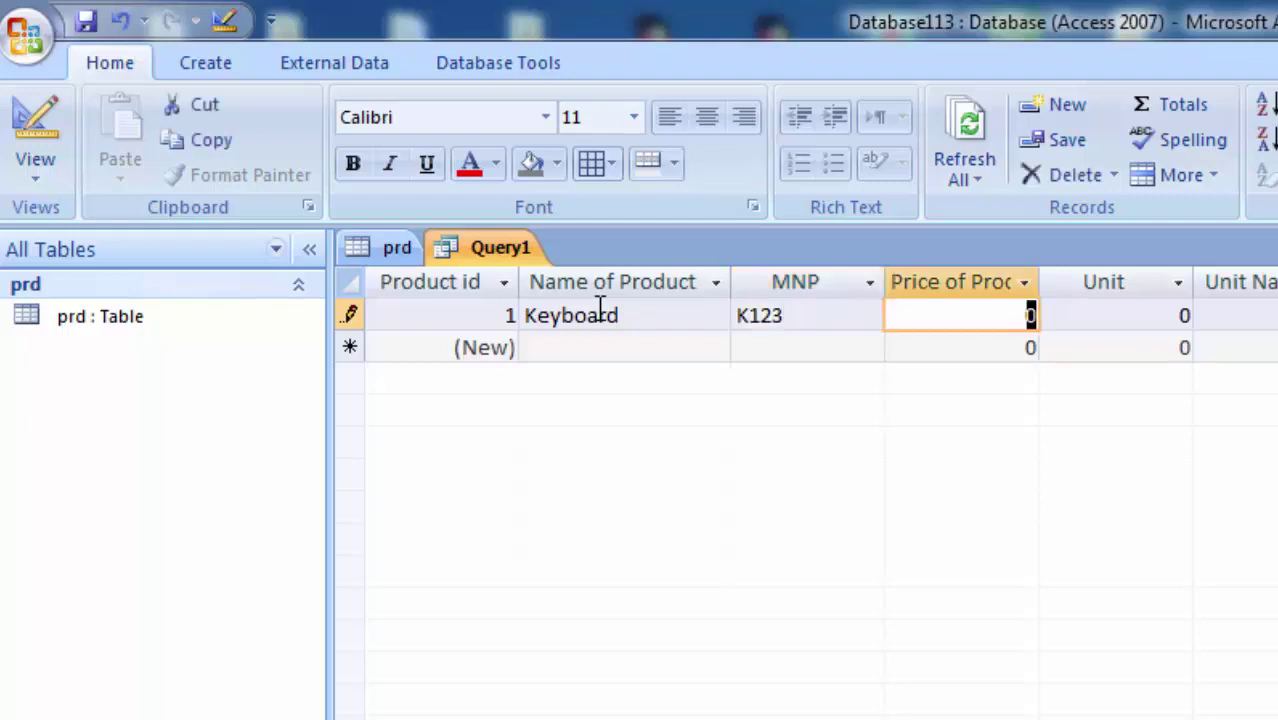
pyautogui.write('31')
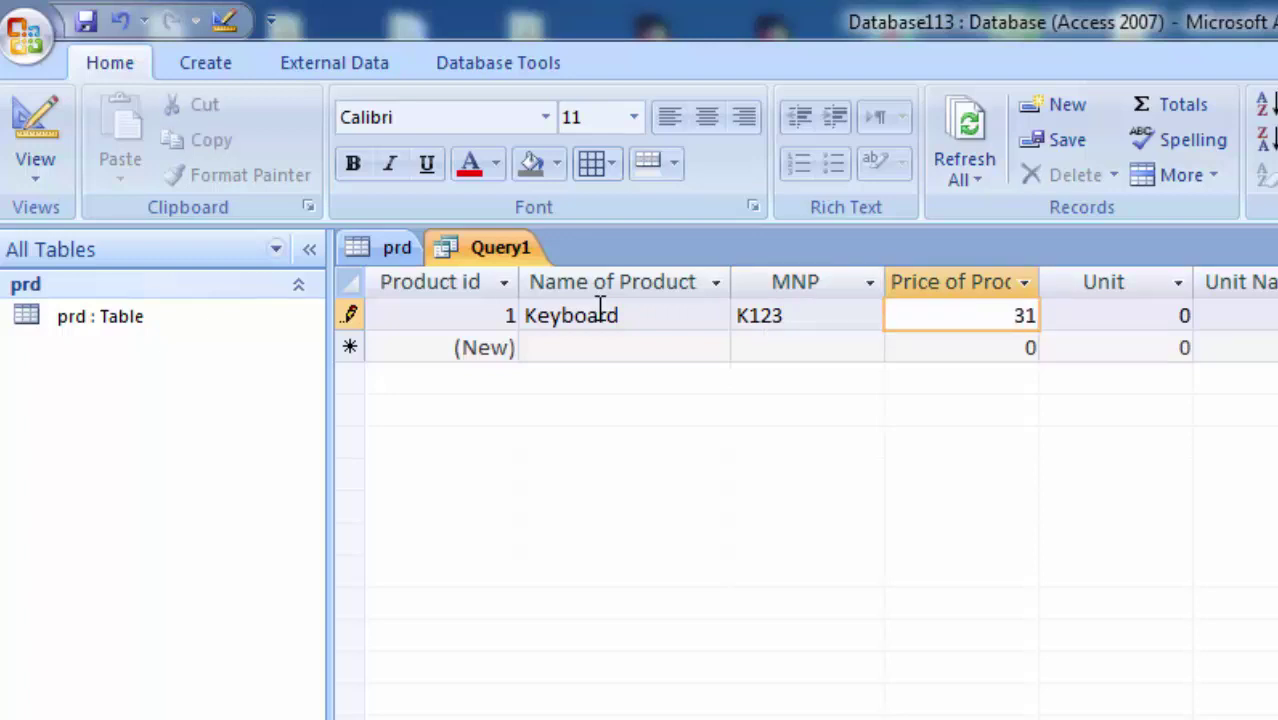
pyautogui.write('0')
pyautogui.press('Tab')
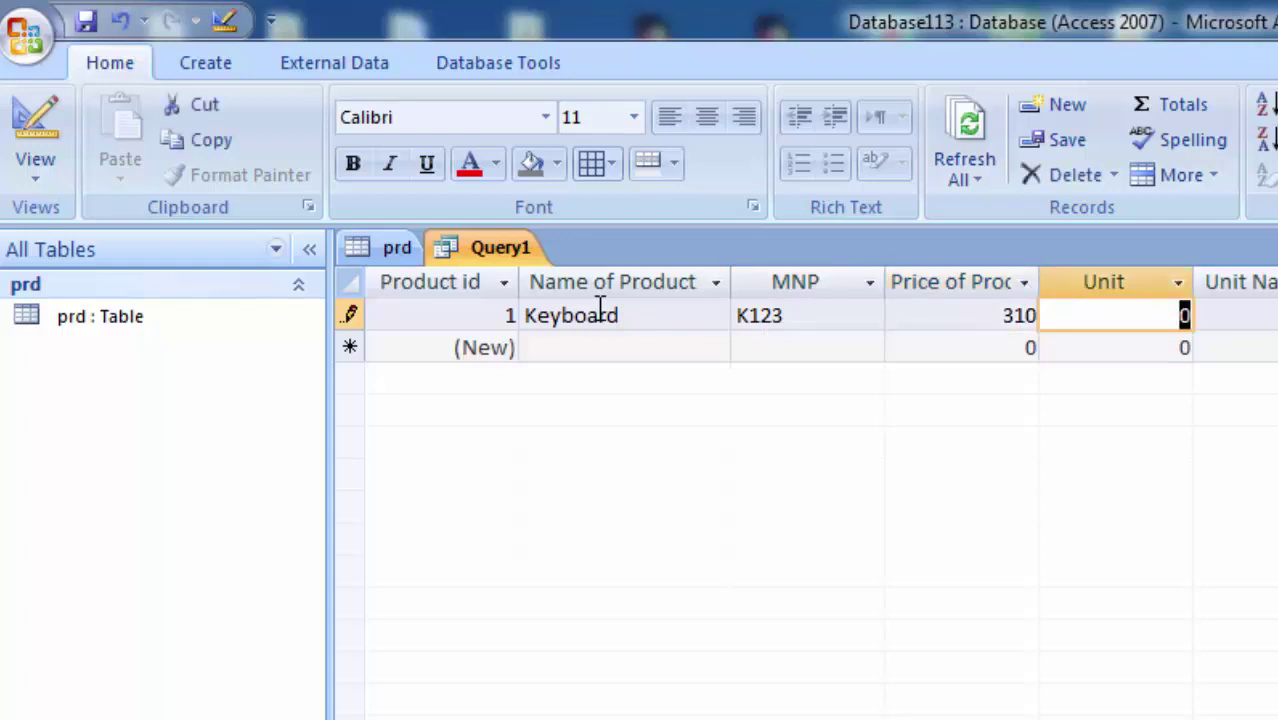
pyautogui.write('5')
pyautogui.press('Tab')
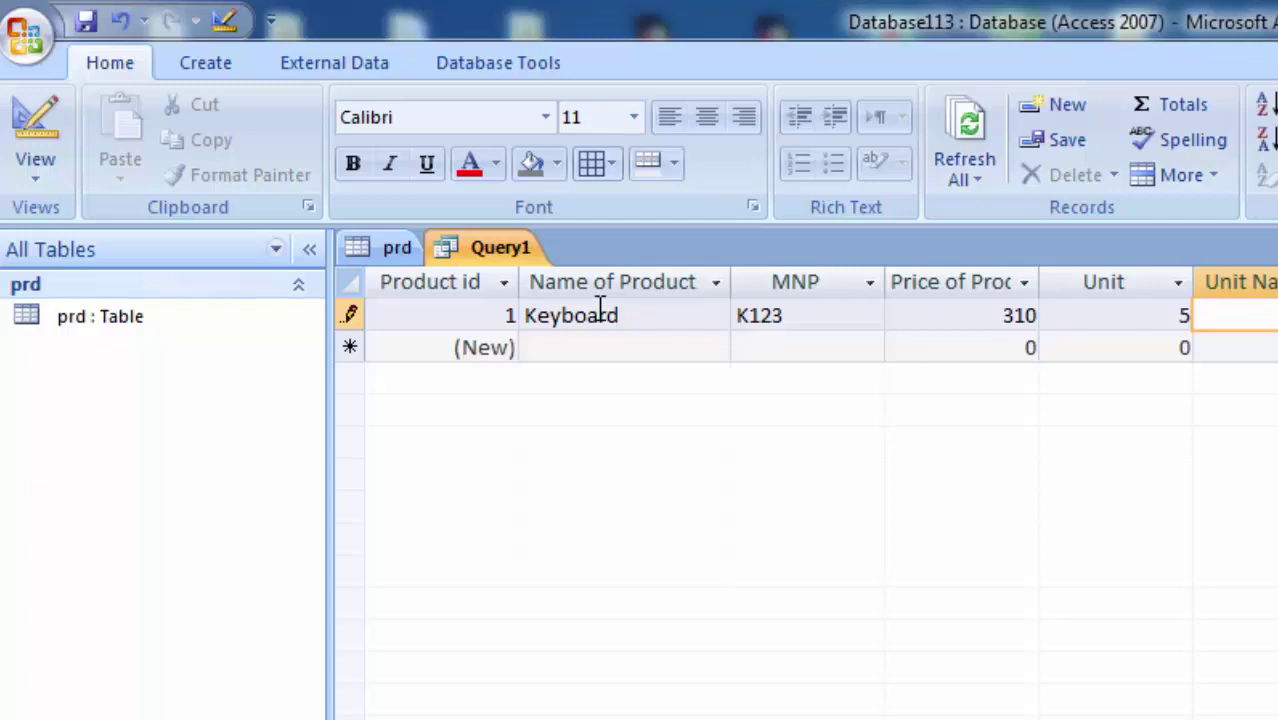
pyautogui.write('Iter')
pyautogui.write('m')
pyautogui.press('Tab')
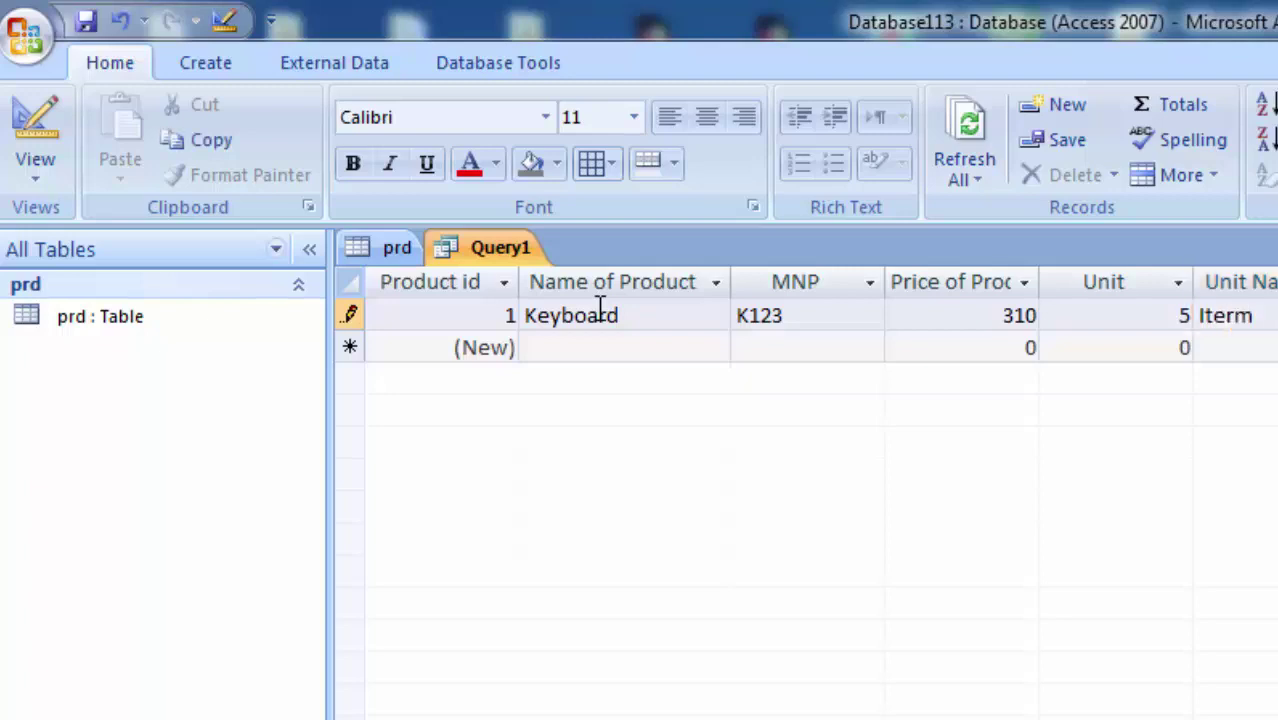
pyautogui.click(1238, 320)
pyautogui.press('Delete')
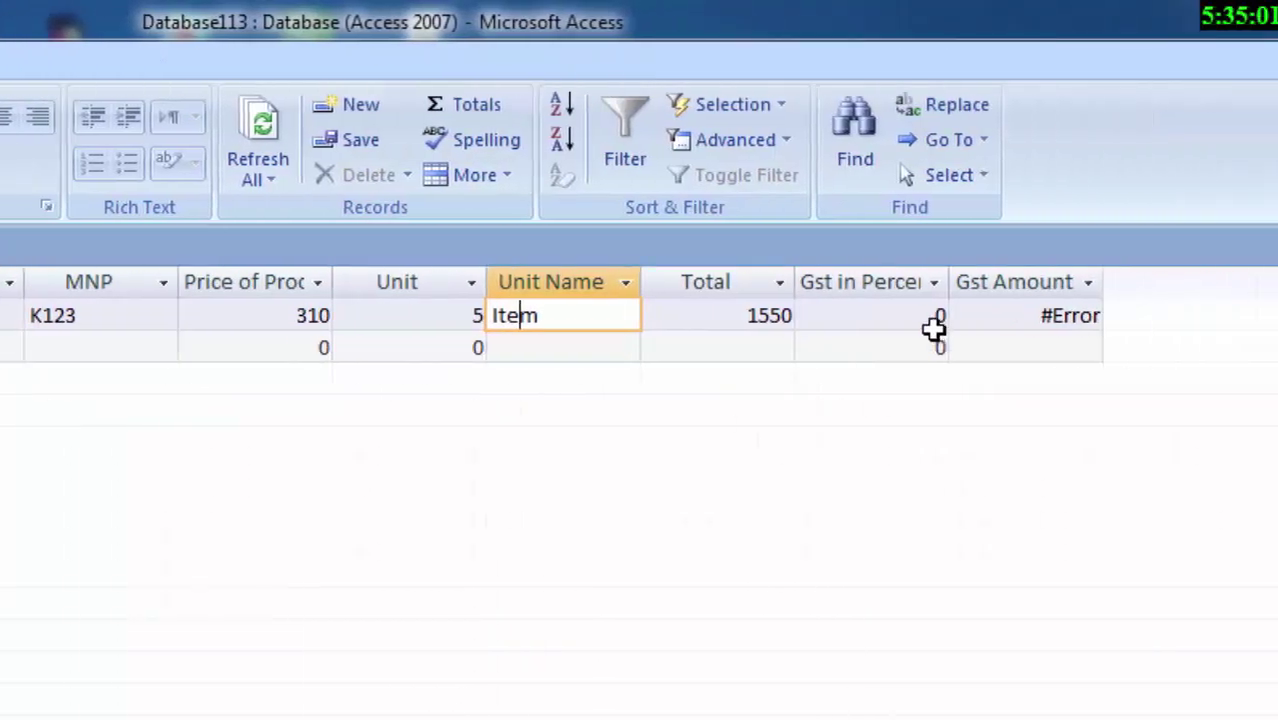
# - Change the Keyboard record's Gst in Percent from 0 to 5.5
pyautogui.press('F2')
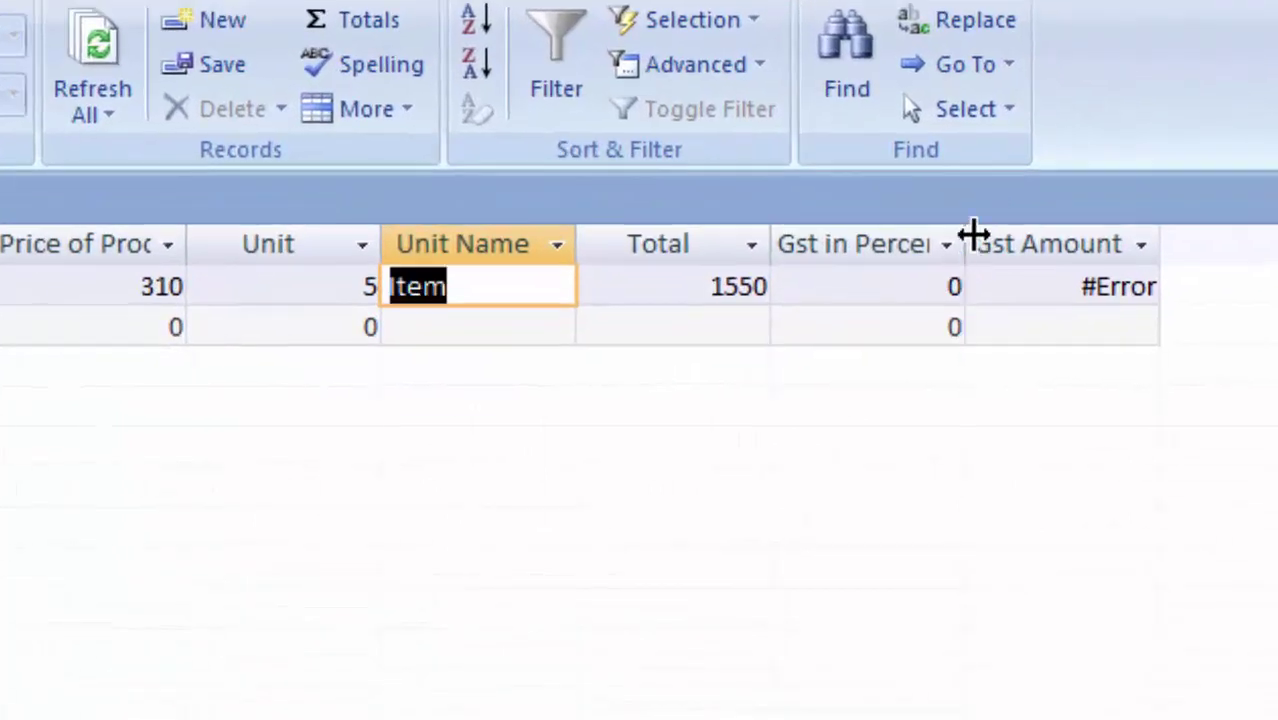
pyautogui.doubleClick(970, 286)
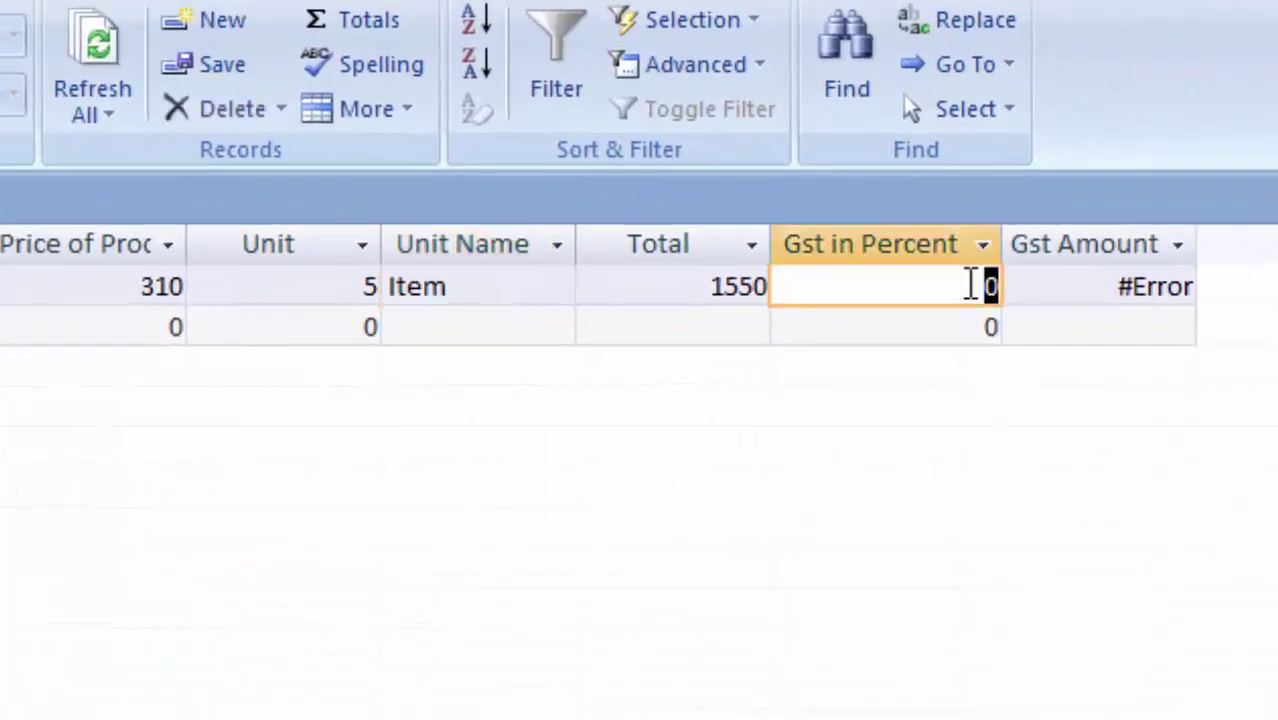
pyautogui.press('BackSpace')
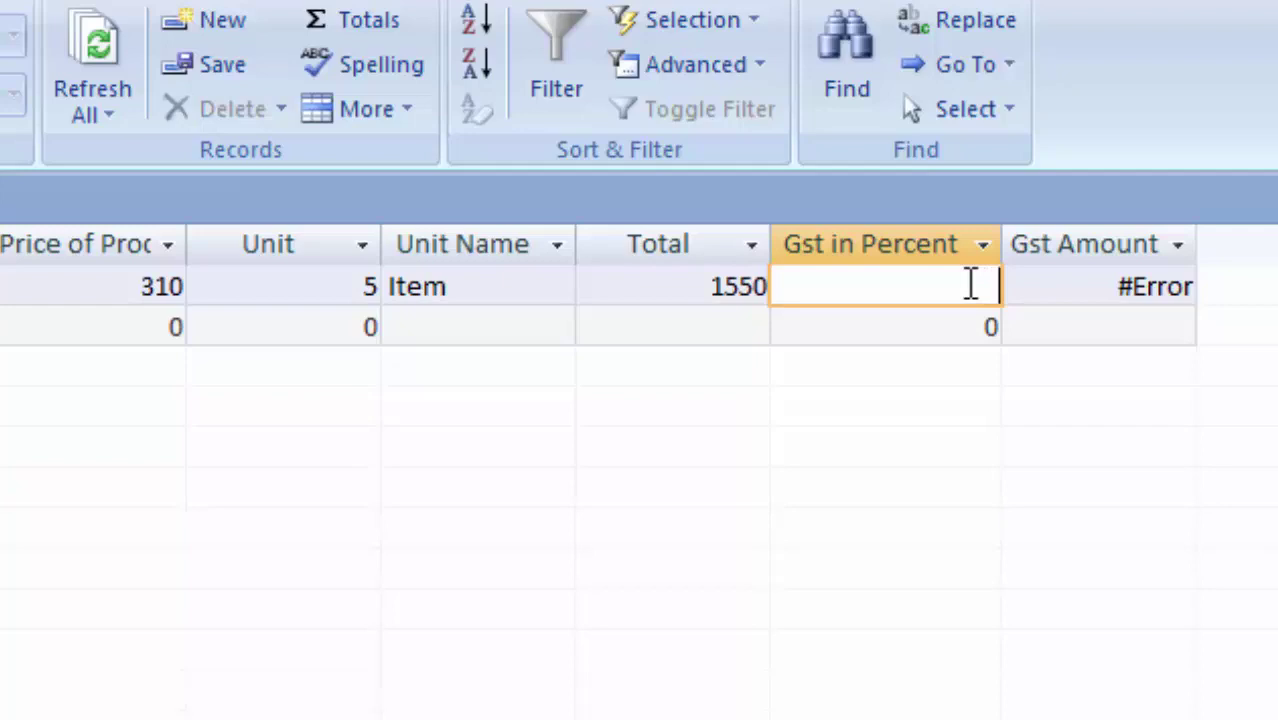
pyautogui.write('5')
pyautogui.write('.5')
pyautogui.press('Tab')
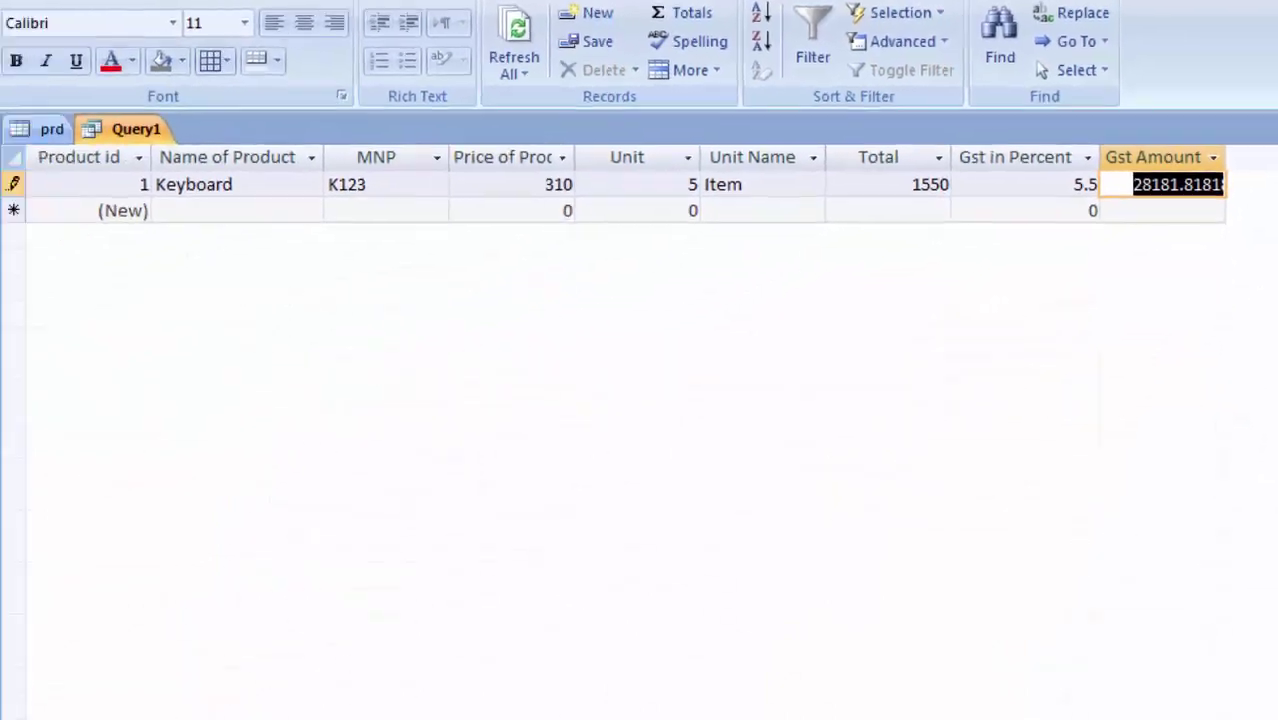
# - In Design view, rewrite Gst Amount as [Total]*[Gst in Percent]/100
pyautogui.click(28, 45)
pyautogui.click(71, 285)
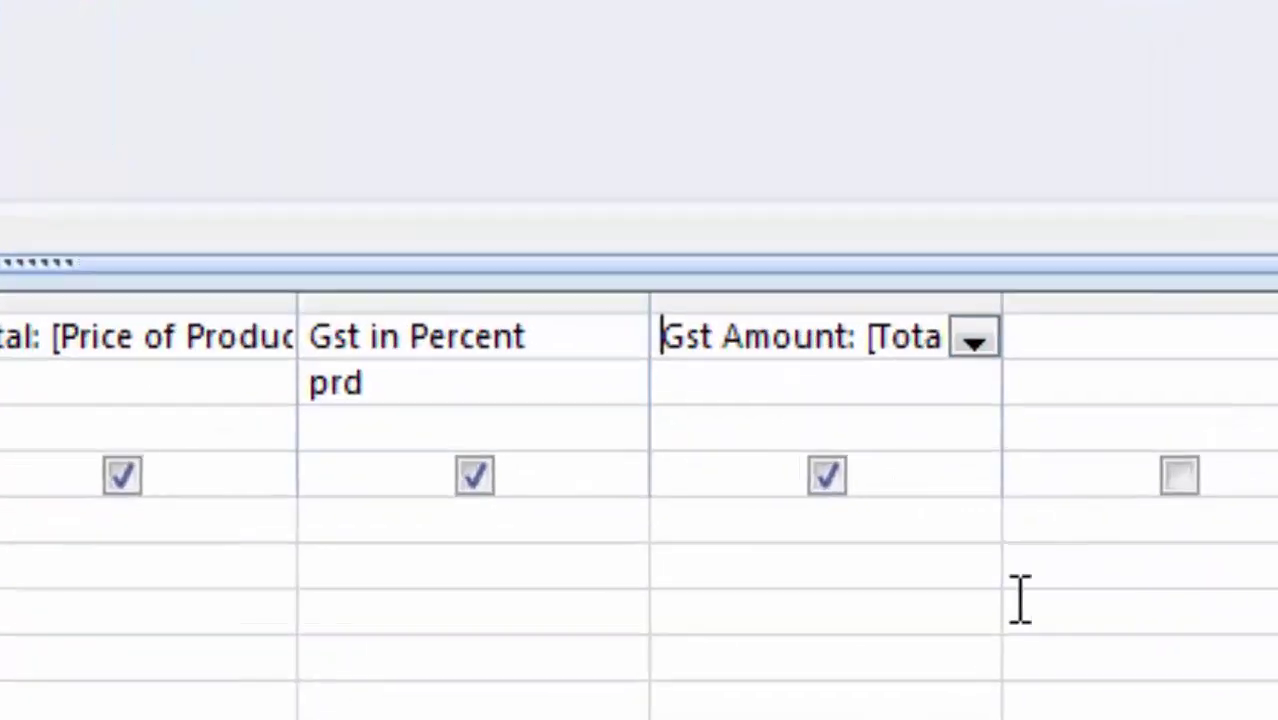
pyautogui.press('Right')
pyautogui.press('Right')
pyautogui.press('Right')
pyautogui.press('Right')
pyautogui.press('Right')
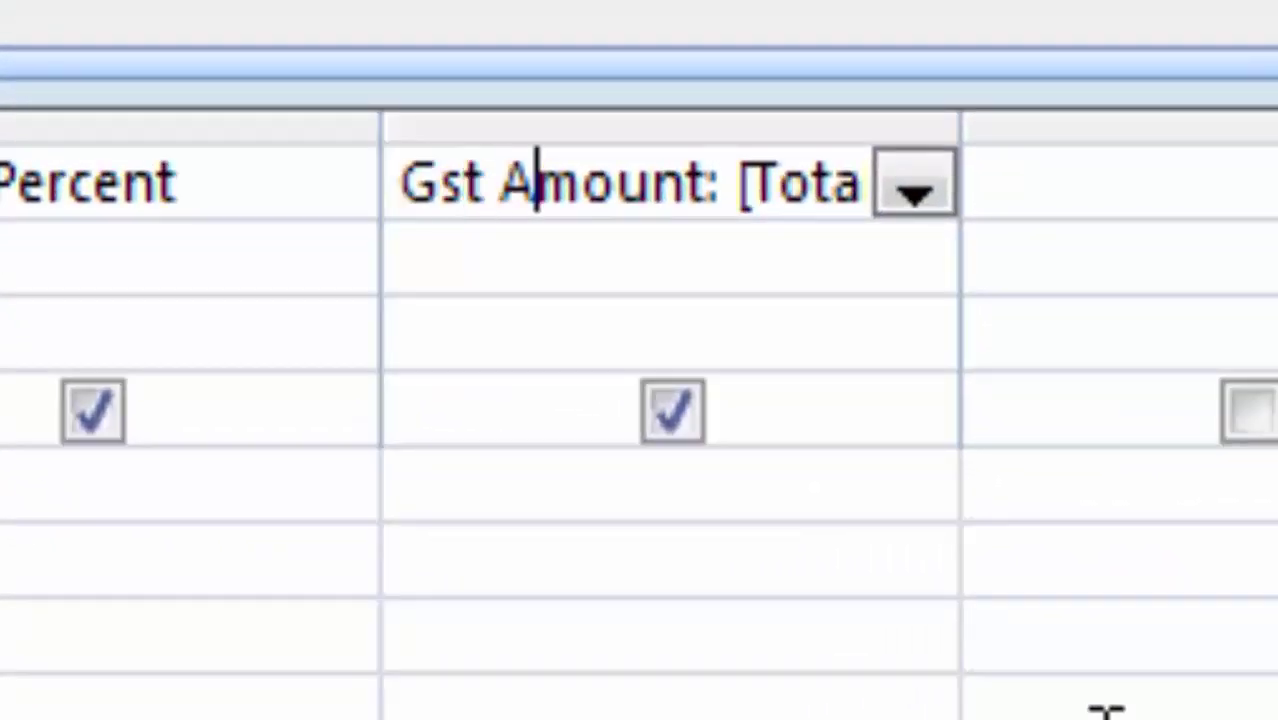
pyautogui.press('Right')
pyautogui.press('Right')
pyautogui.press('Right')
pyautogui.press('Right')
pyautogui.press('Right')
pyautogui.press('Right')
pyautogui.press('Right')
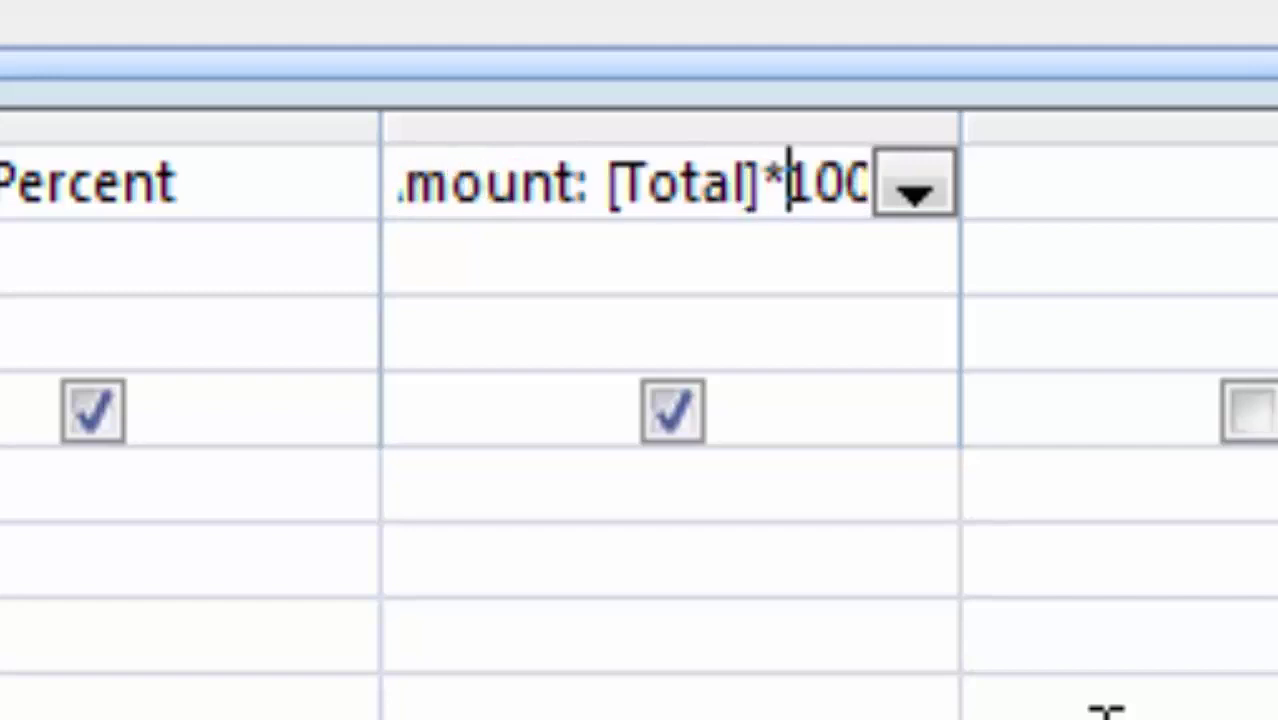
pyautogui.press('Right')
pyautogui.press('Right')
pyautogui.press('Right')
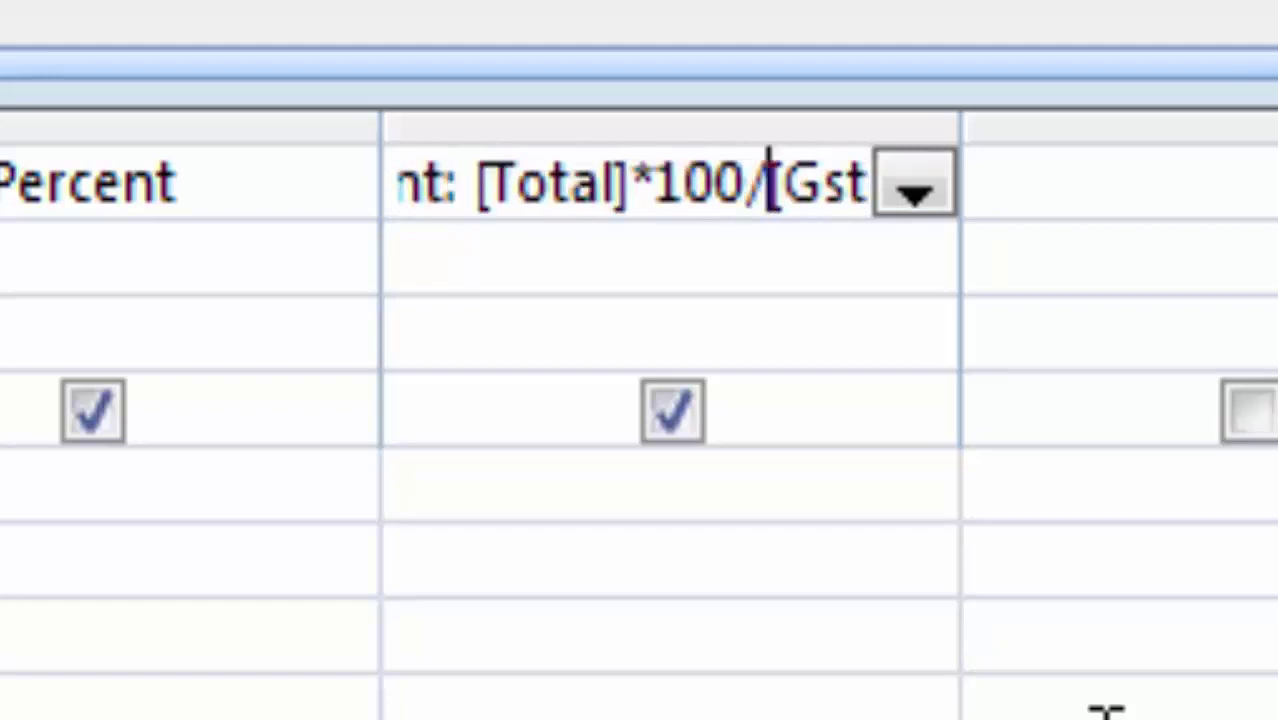
pyautogui.press('Delete')
pyautogui.press('BackSpace')
pyautogui.press('BackSpace')
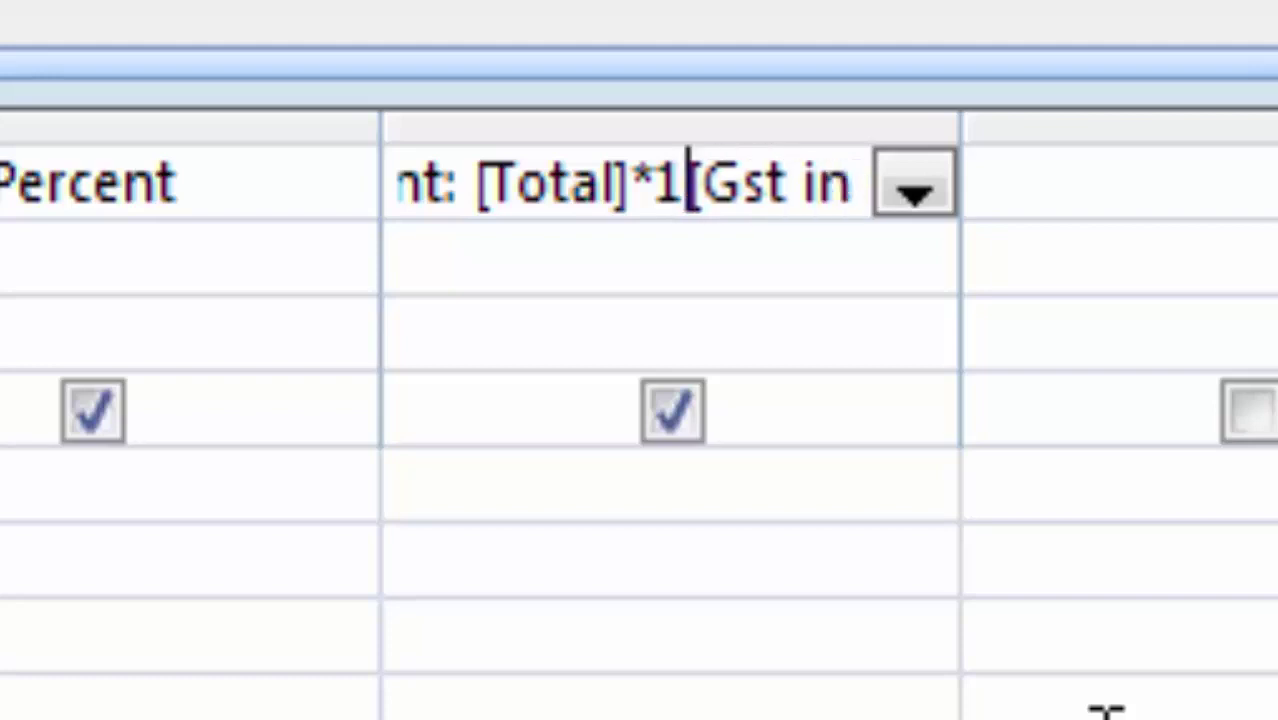
pyautogui.press('BackSpace')
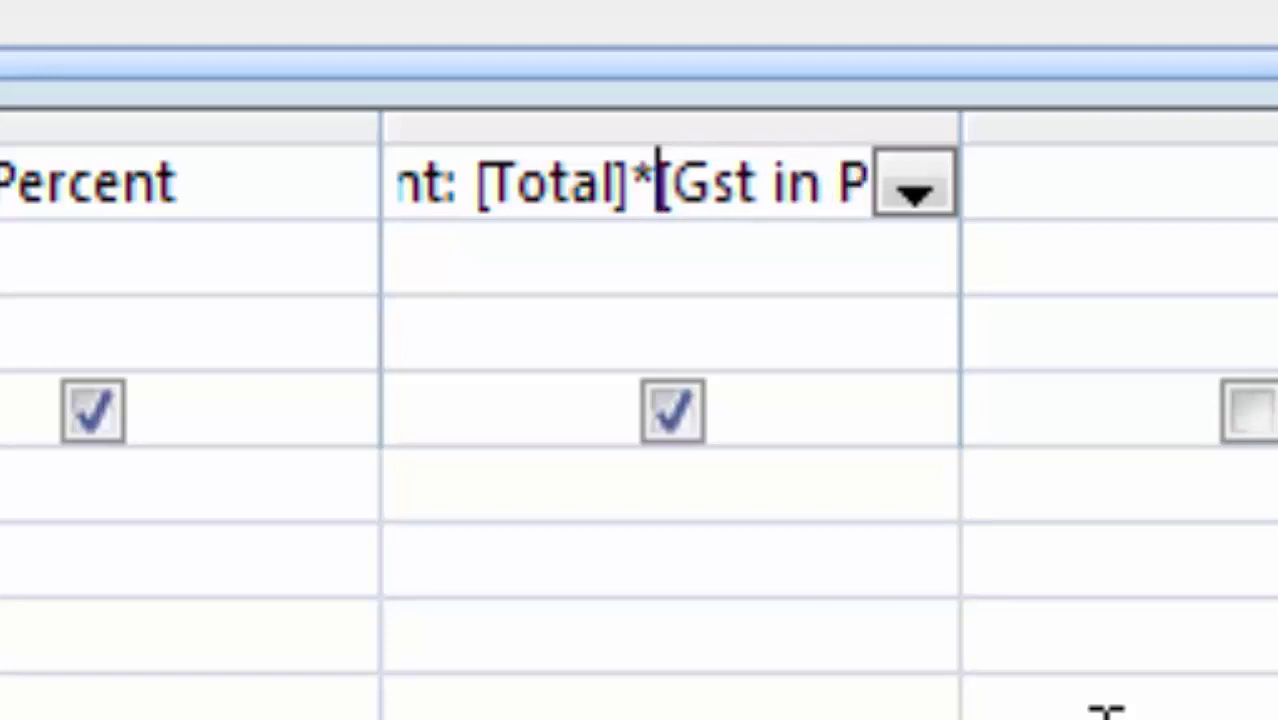
pyautogui.press('Right')
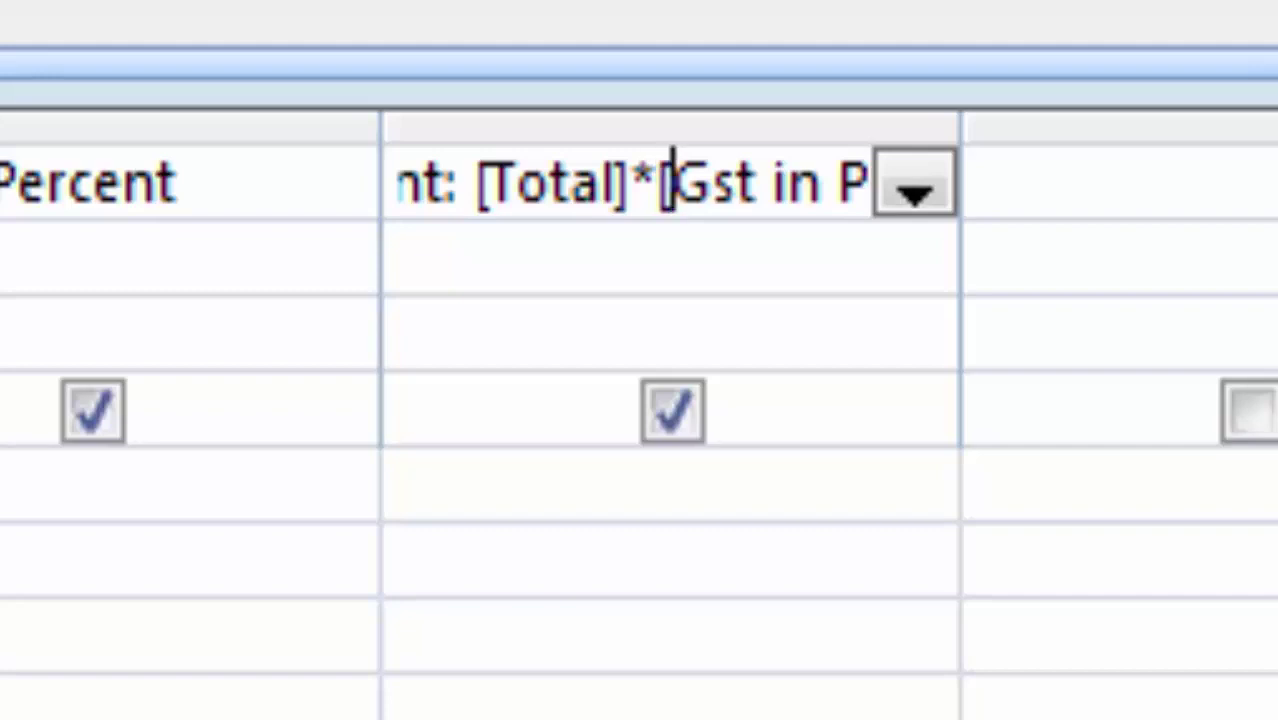
pyautogui.press('Right')
pyautogui.press('Right')
pyautogui.press('Right')
pyautogui.press('Right')
pyautogui.press('Right')
pyautogui.press('Right')
pyautogui.press('Right')
pyautogui.press('Right')
pyautogui.press('Right')
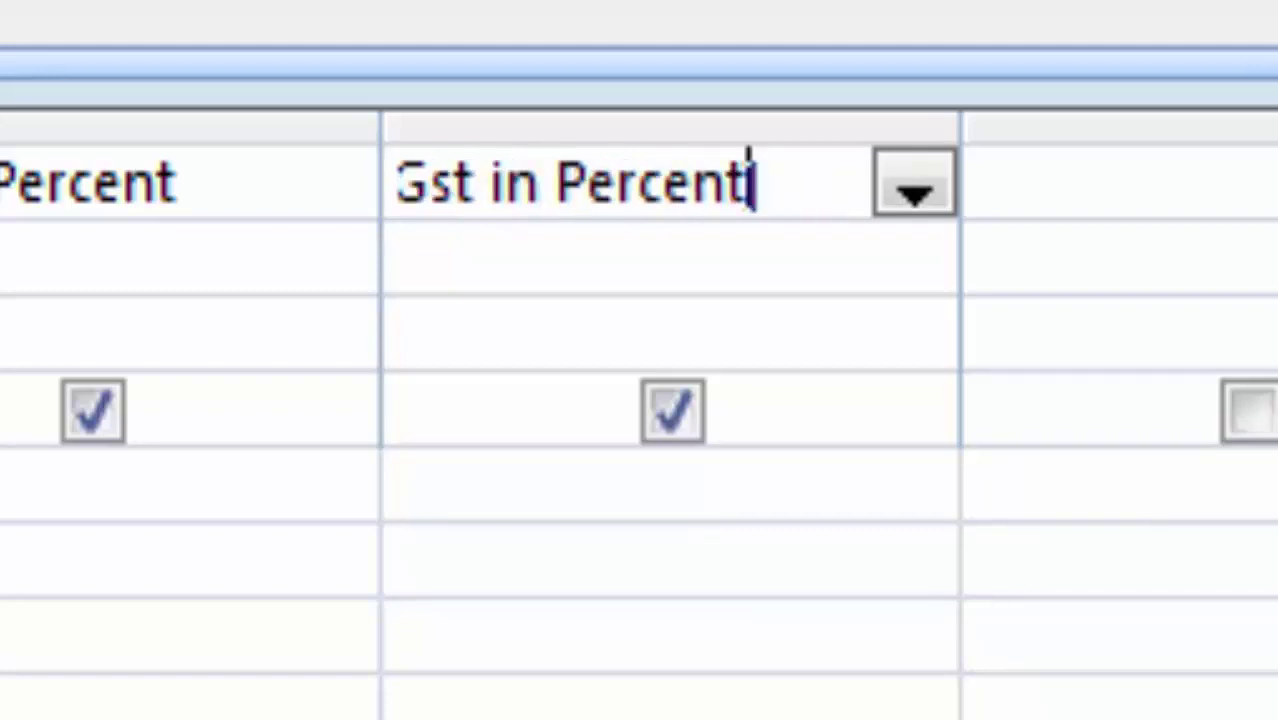
pyautogui.write(']/')
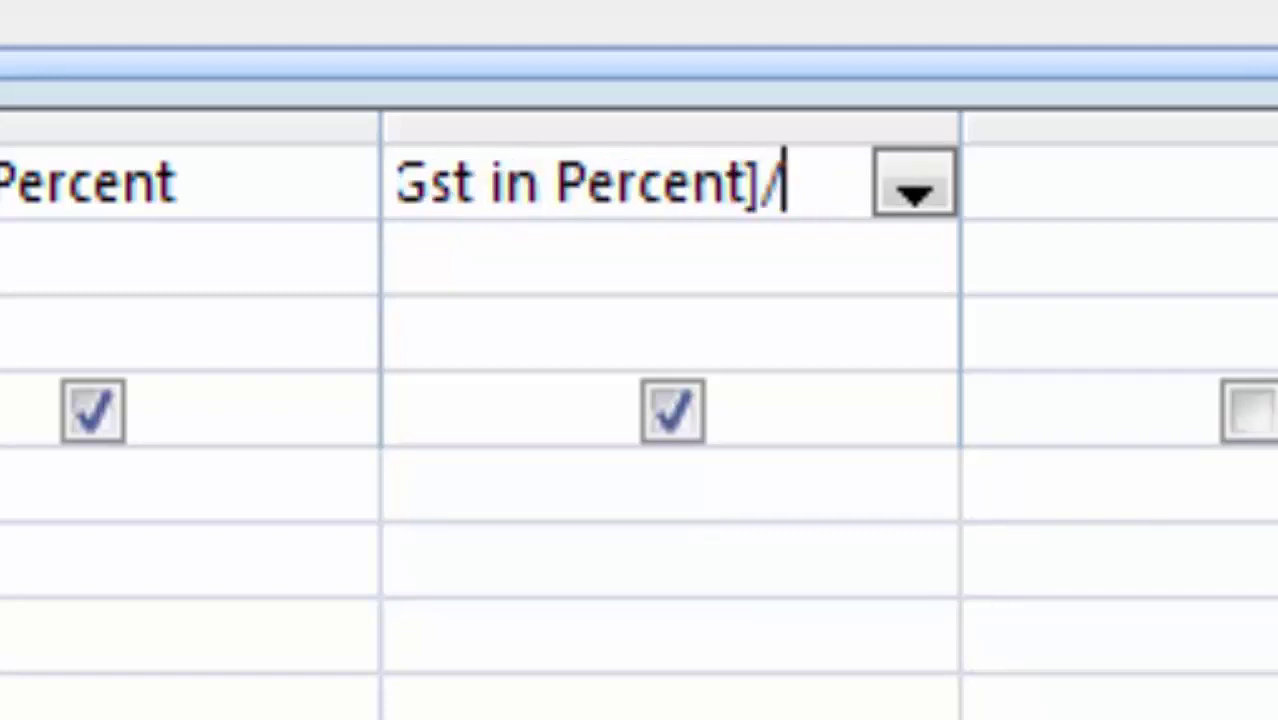
pyautogui.write('100')
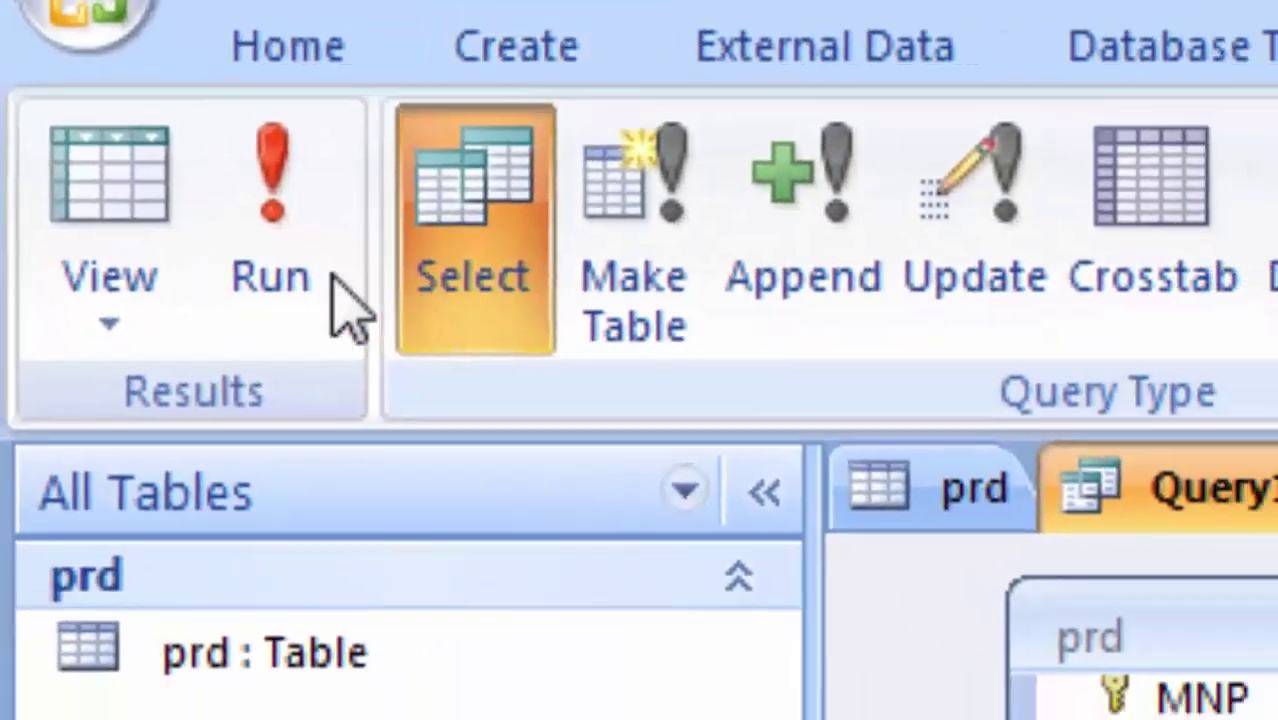
# - Run the query, then start the Form Wizard and save the query as tr
pyautogui.click(105, 95)
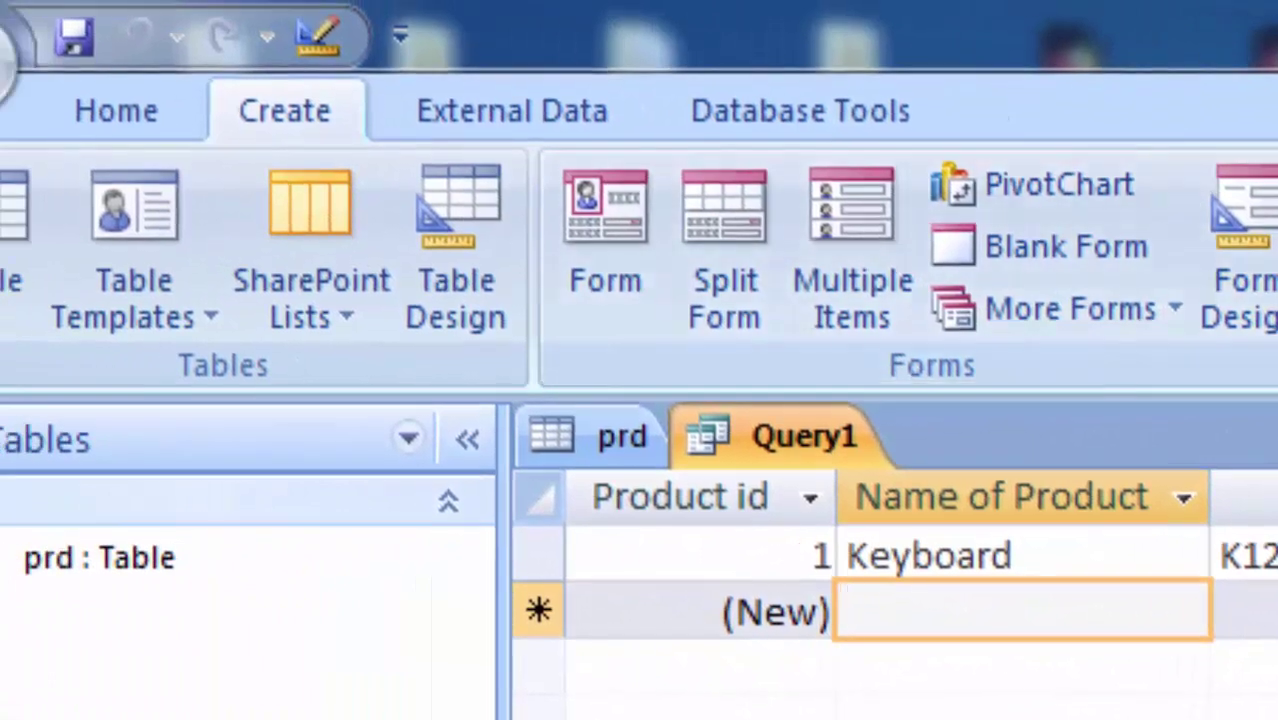
pyautogui.click(1115, 312)
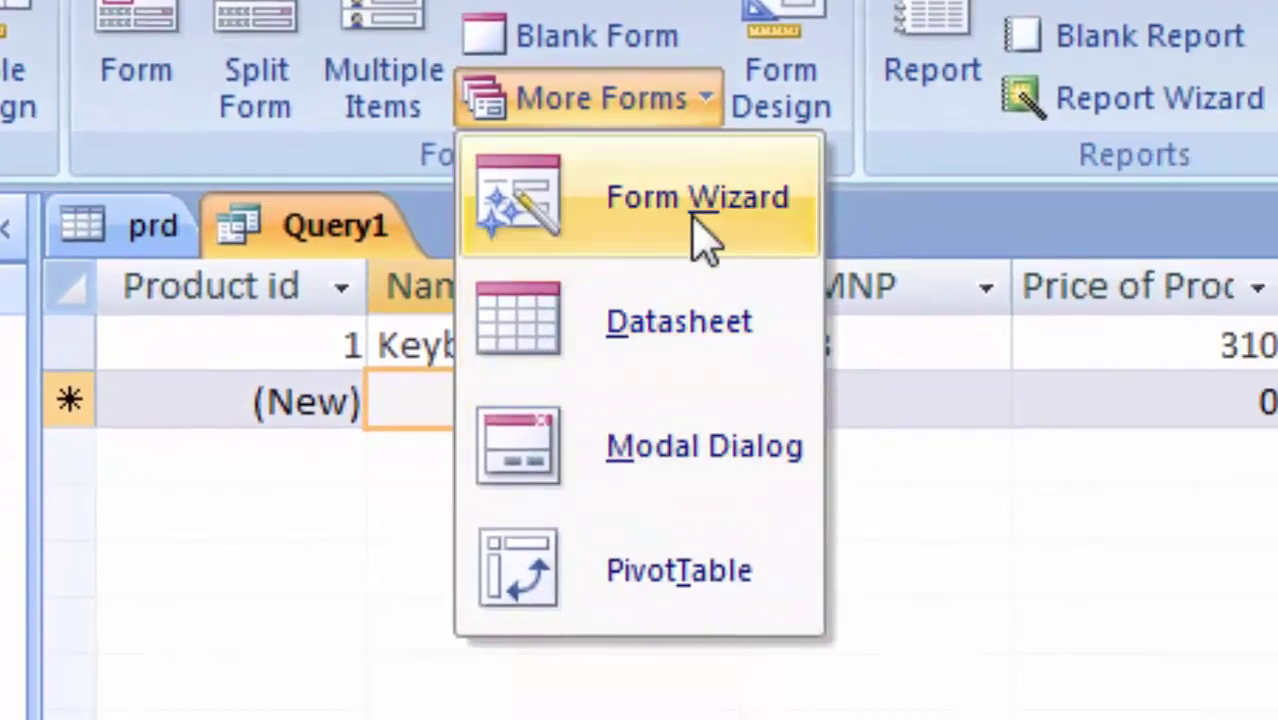
pyautogui.click(703, 235)
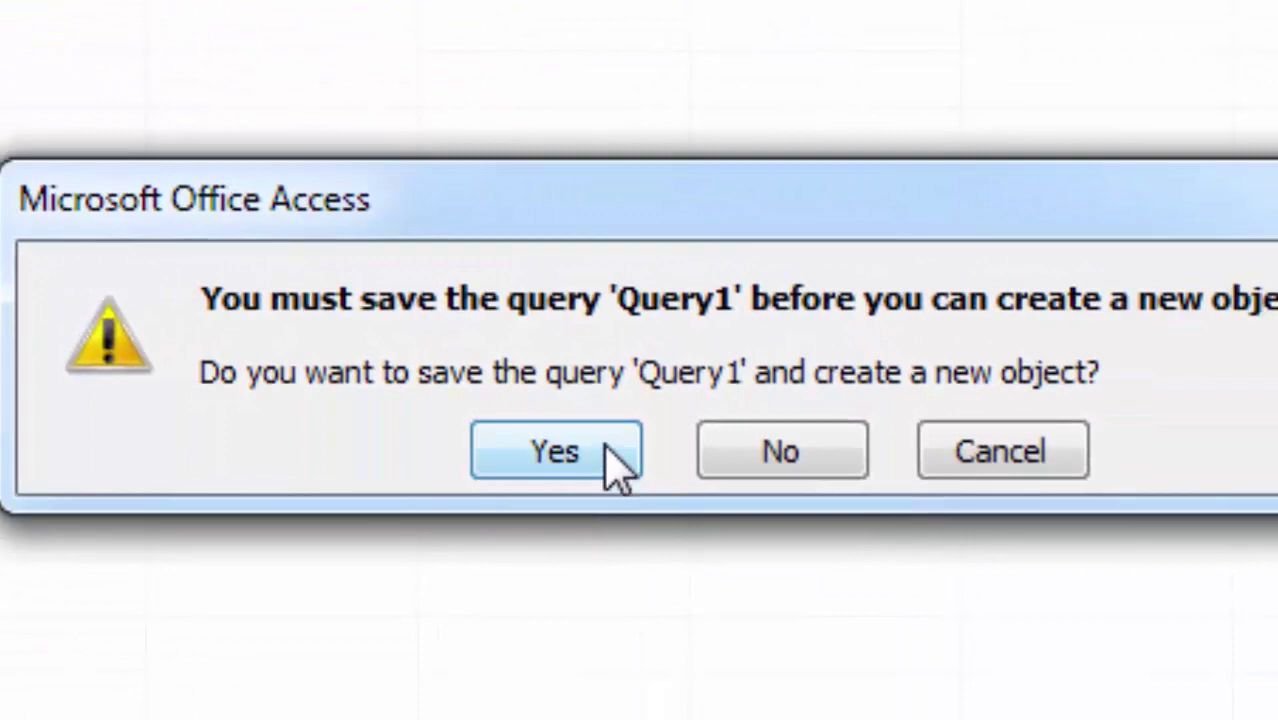
pyautogui.click(605, 448)
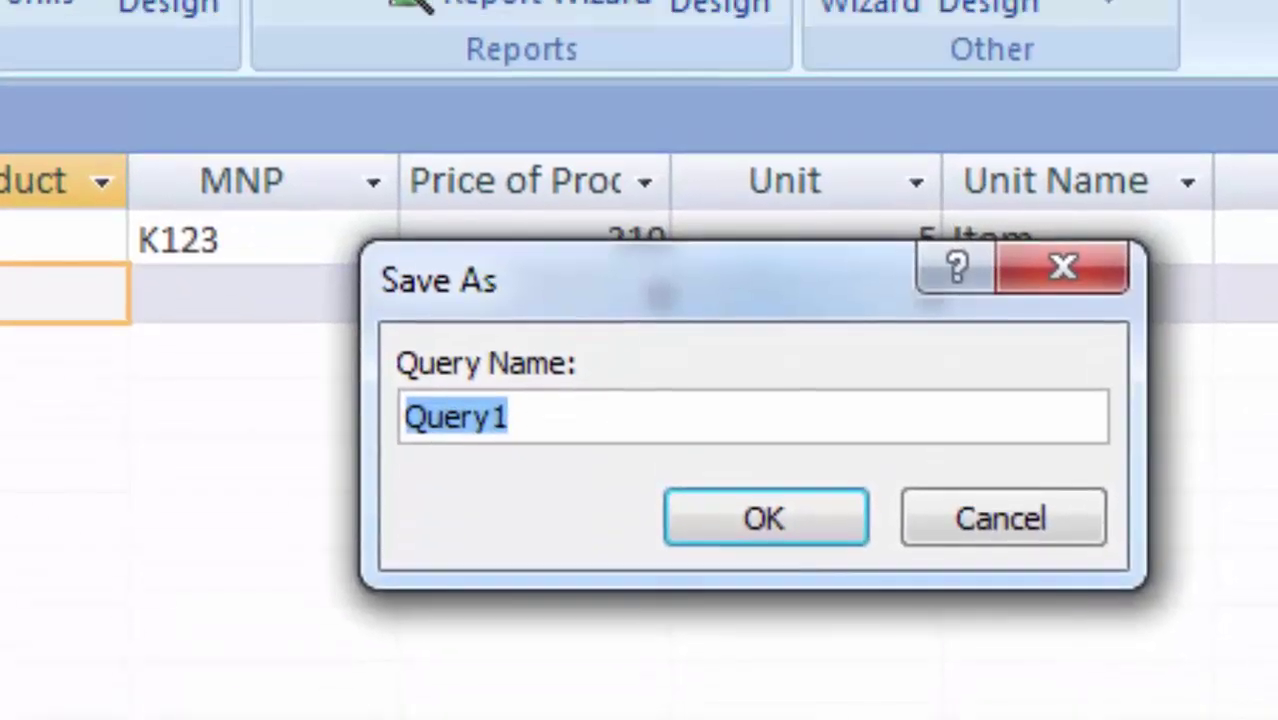
pyautogui.press('BackSpace')
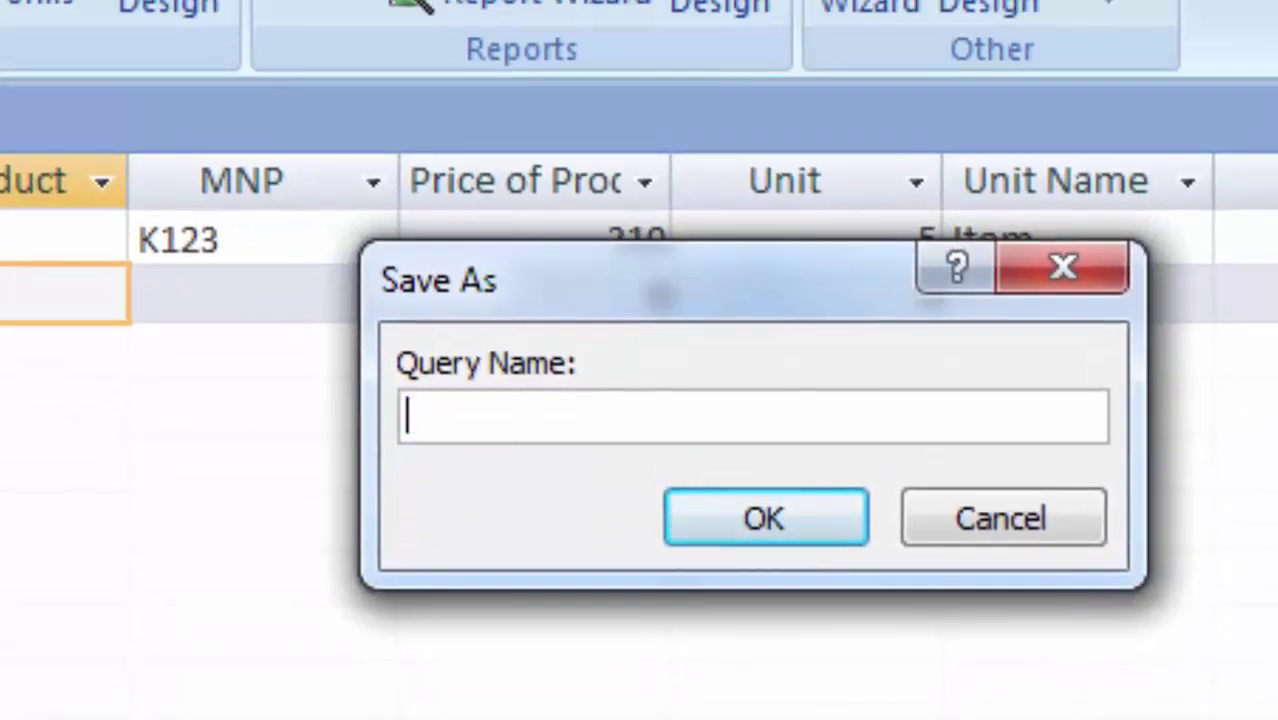
pyautogui.write('tr')
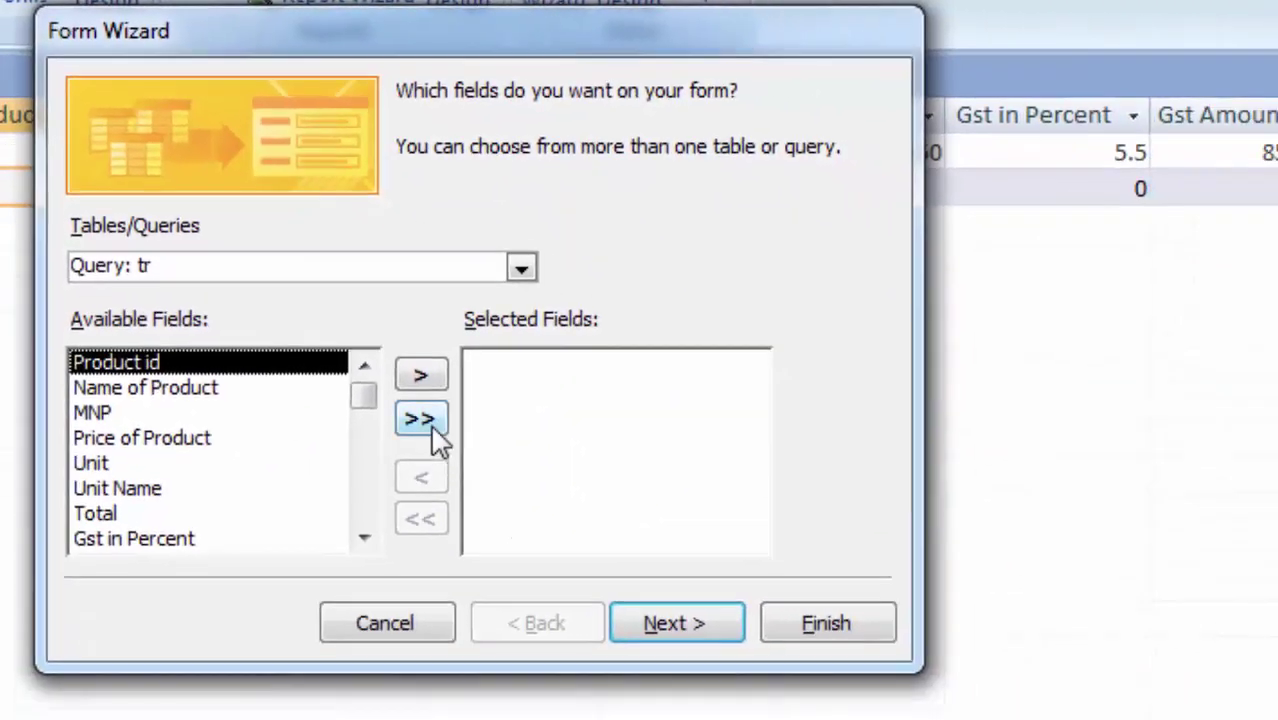
# - Add all fields, keep the Columnar layout, apply the Equity style and finish the form
pyautogui.click(425, 420)
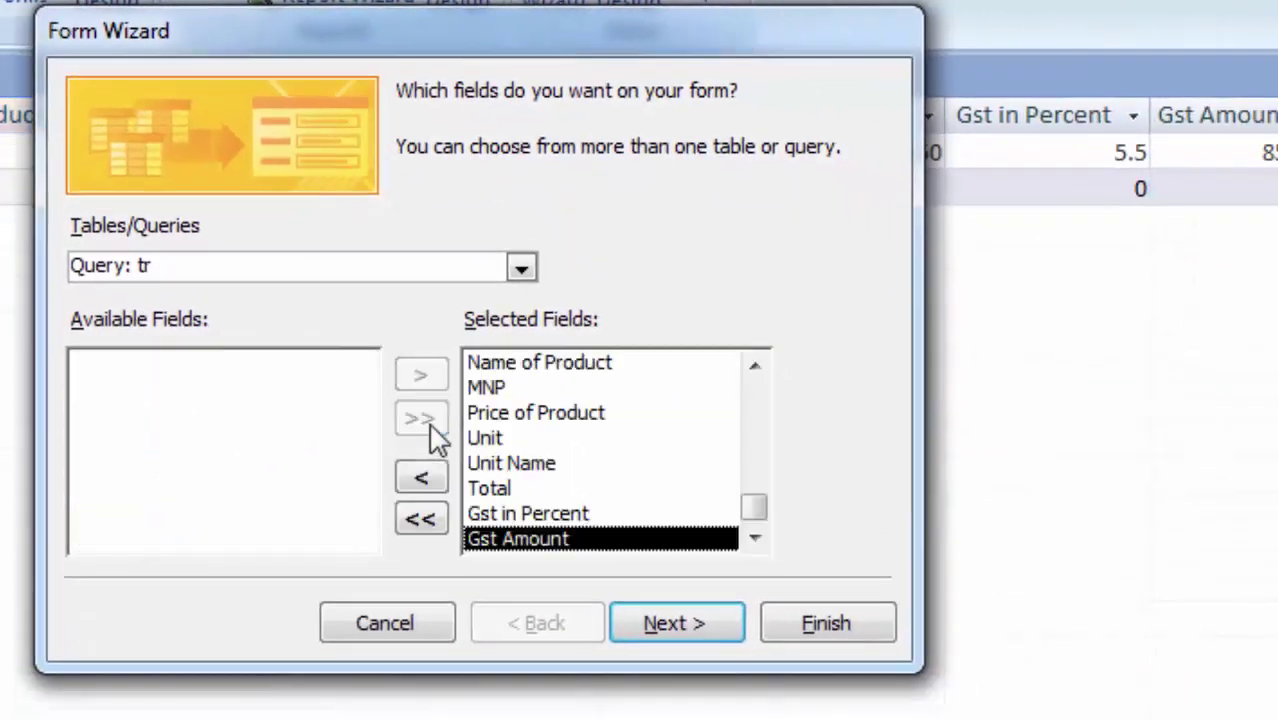
pyautogui.click(652, 638)
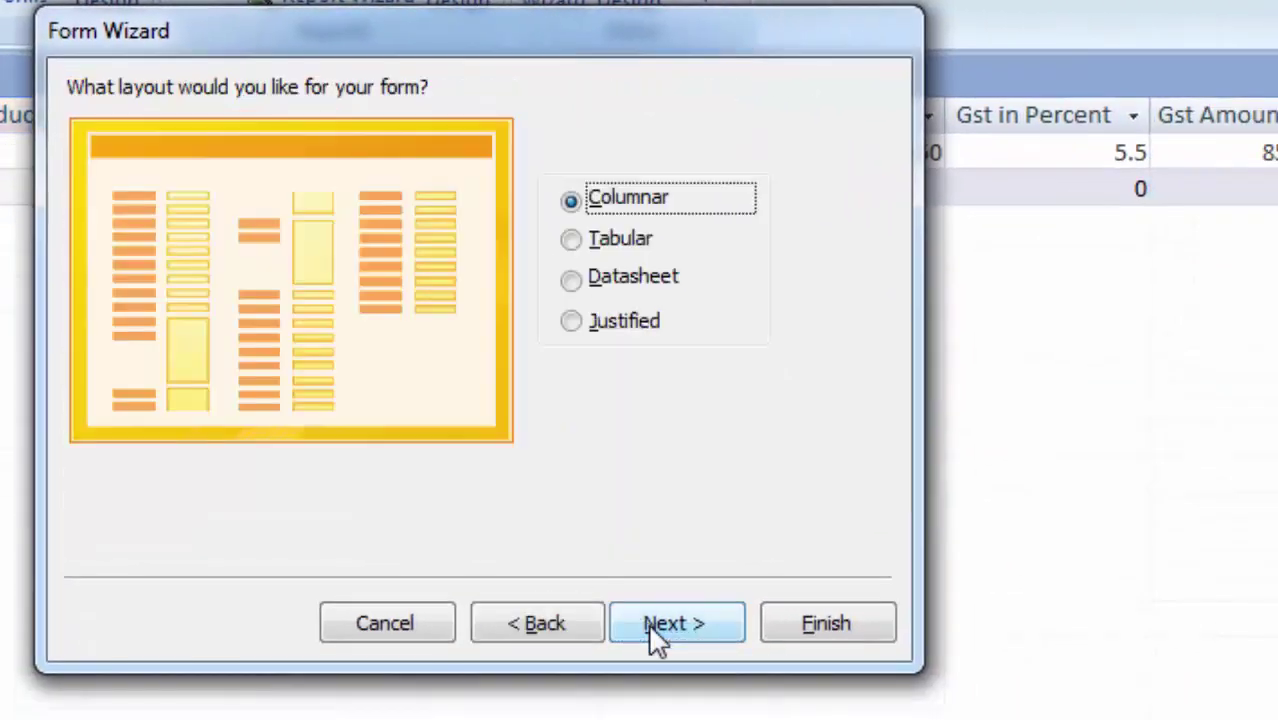
pyautogui.click(685, 620)
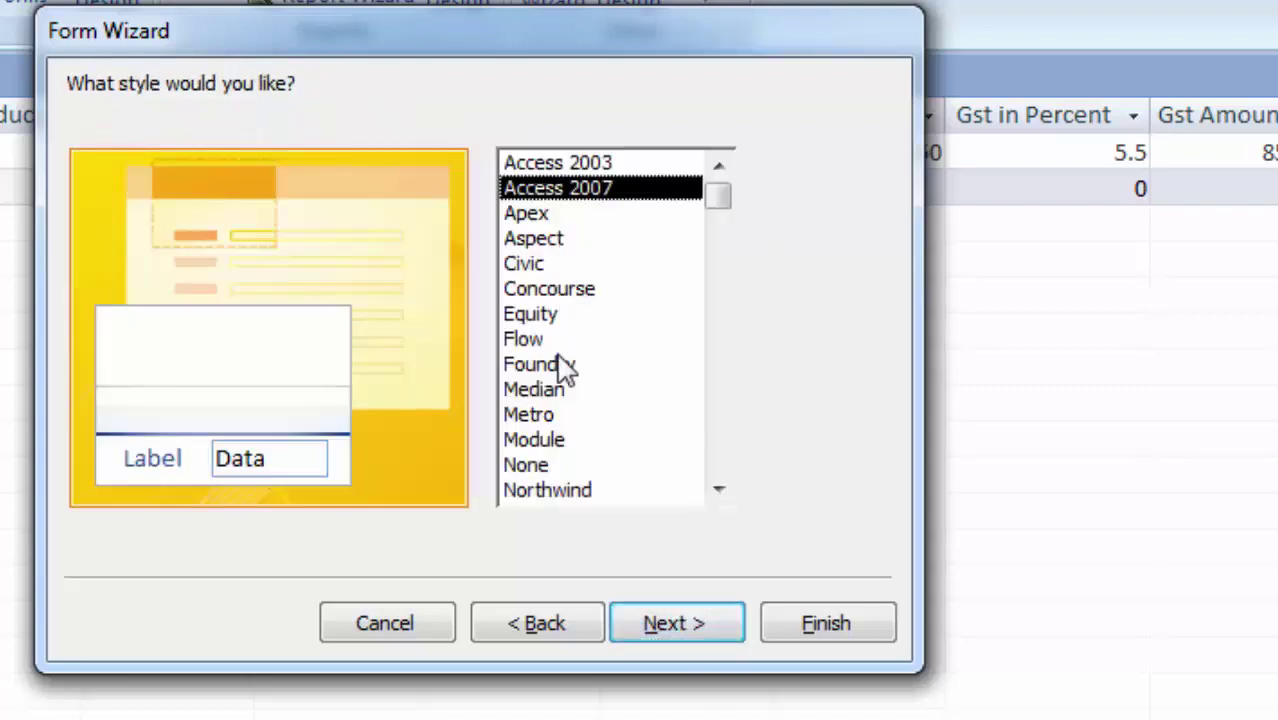
pyautogui.click(550, 318)
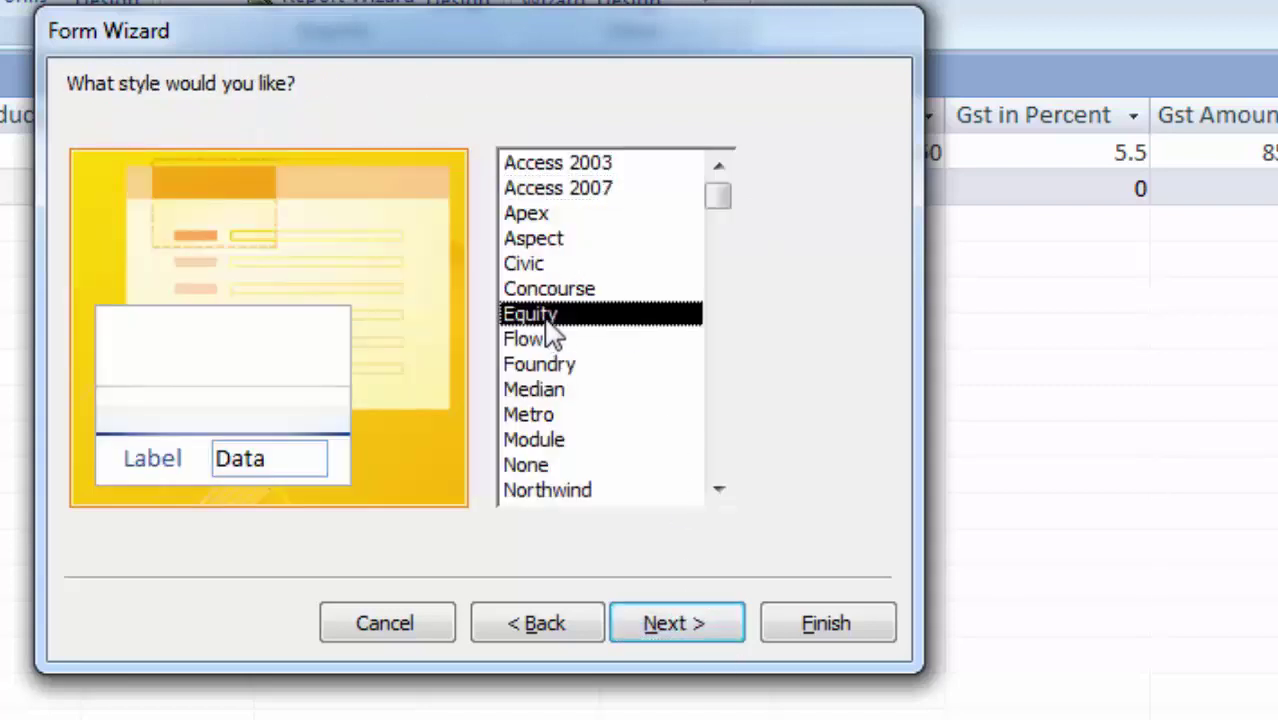
pyautogui.click(718, 628)
pyautogui.click(836, 633)
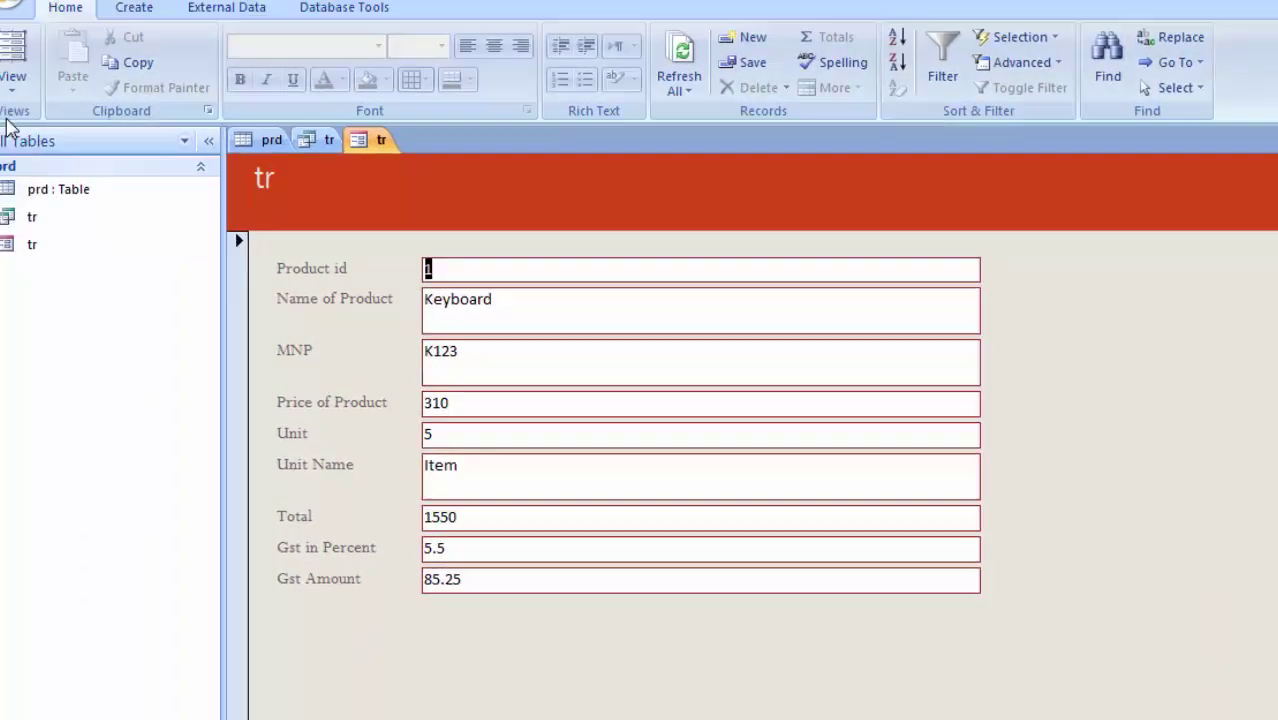
# - Switch the tr form to Design view and start retyping the header title as 'Detail of'
pyautogui.click(145, 270)
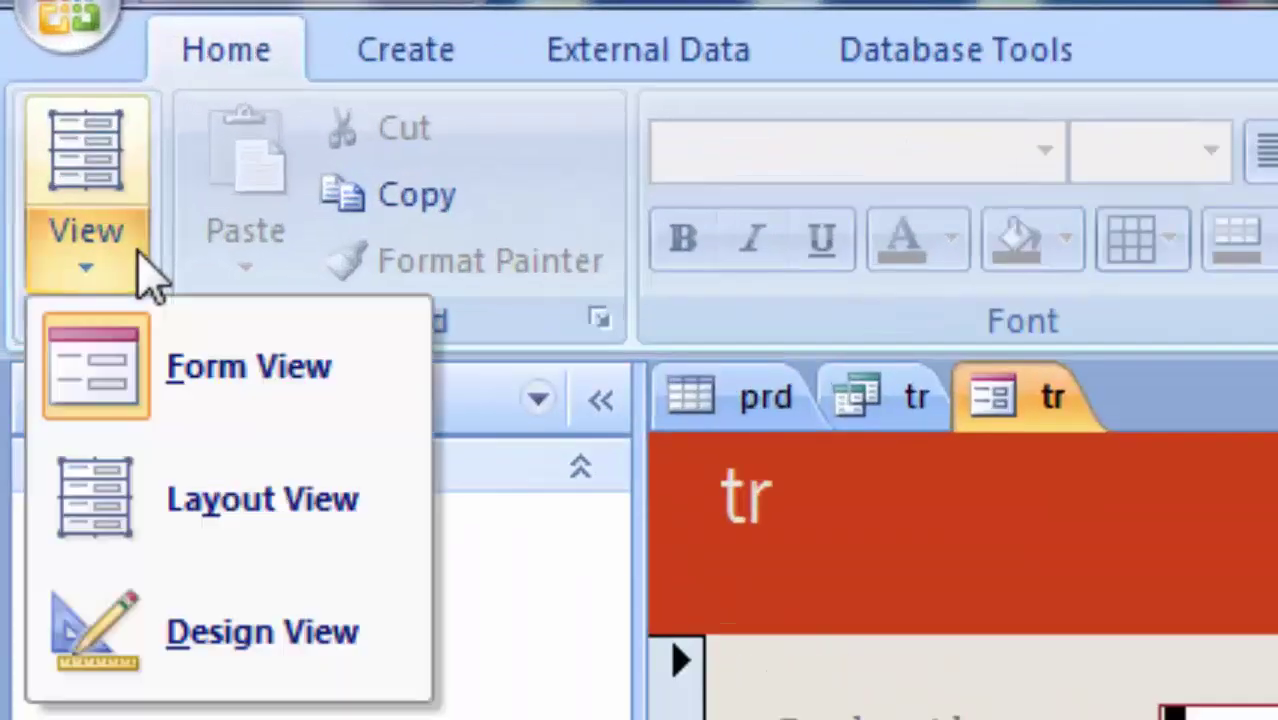
pyautogui.click(194, 668)
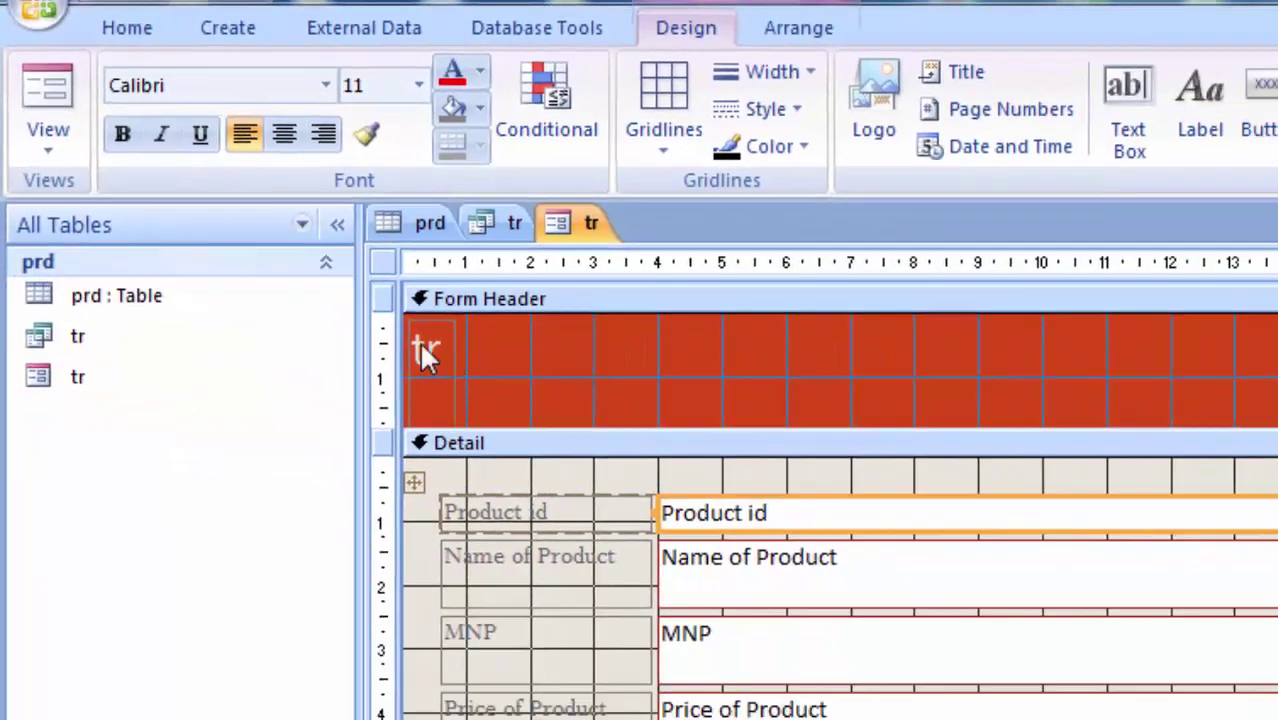
pyautogui.click(424, 352)
pyautogui.click(449, 357)
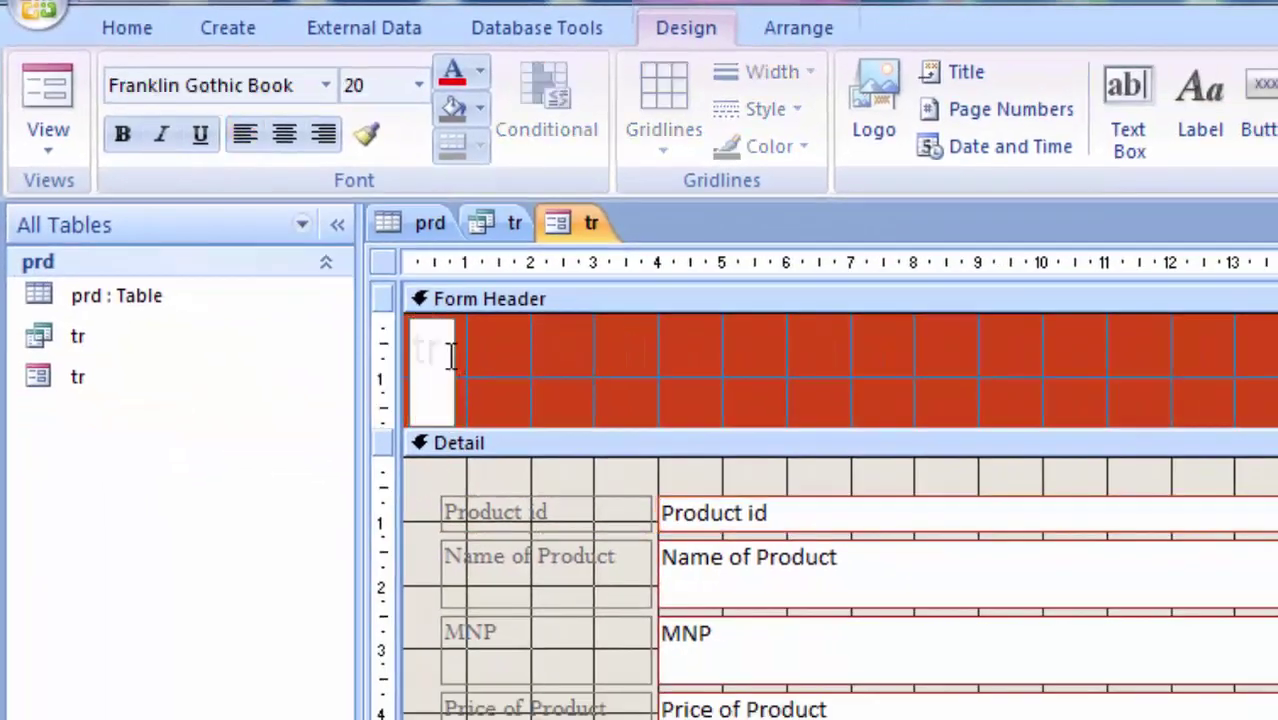
pyautogui.press('BackSpace')
pyautogui.write('D')
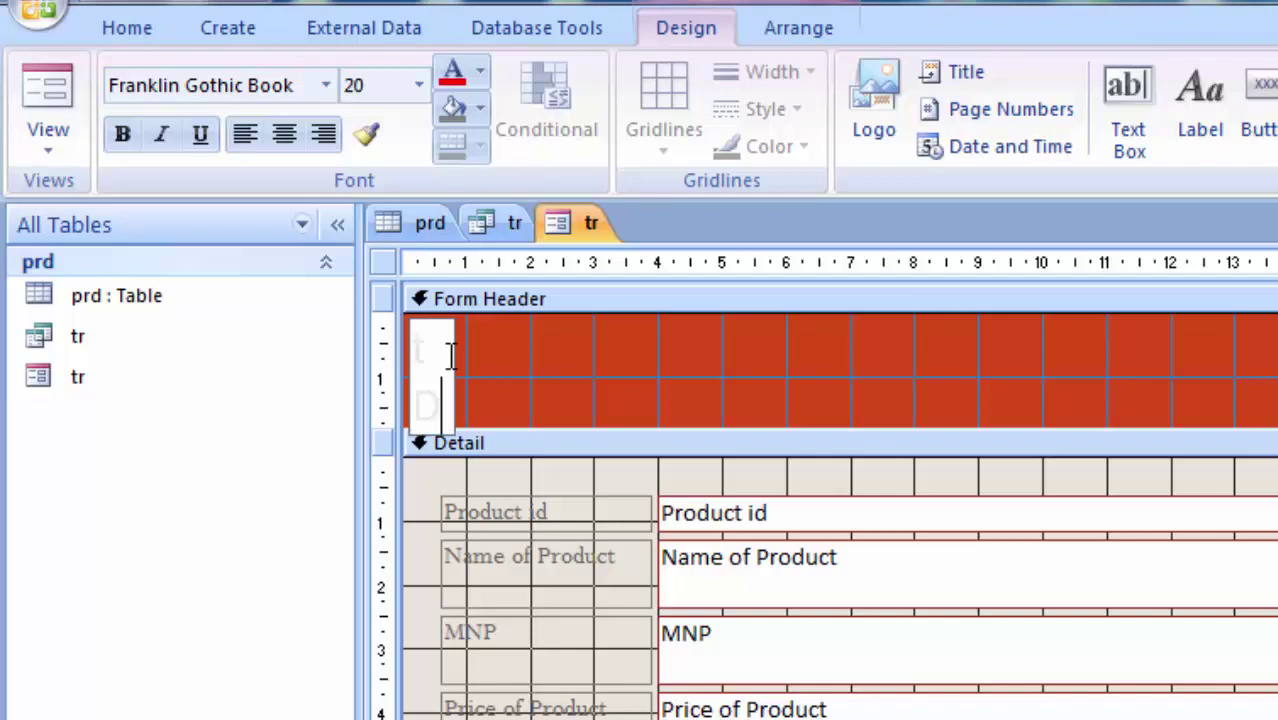
pyautogui.write('etaill')
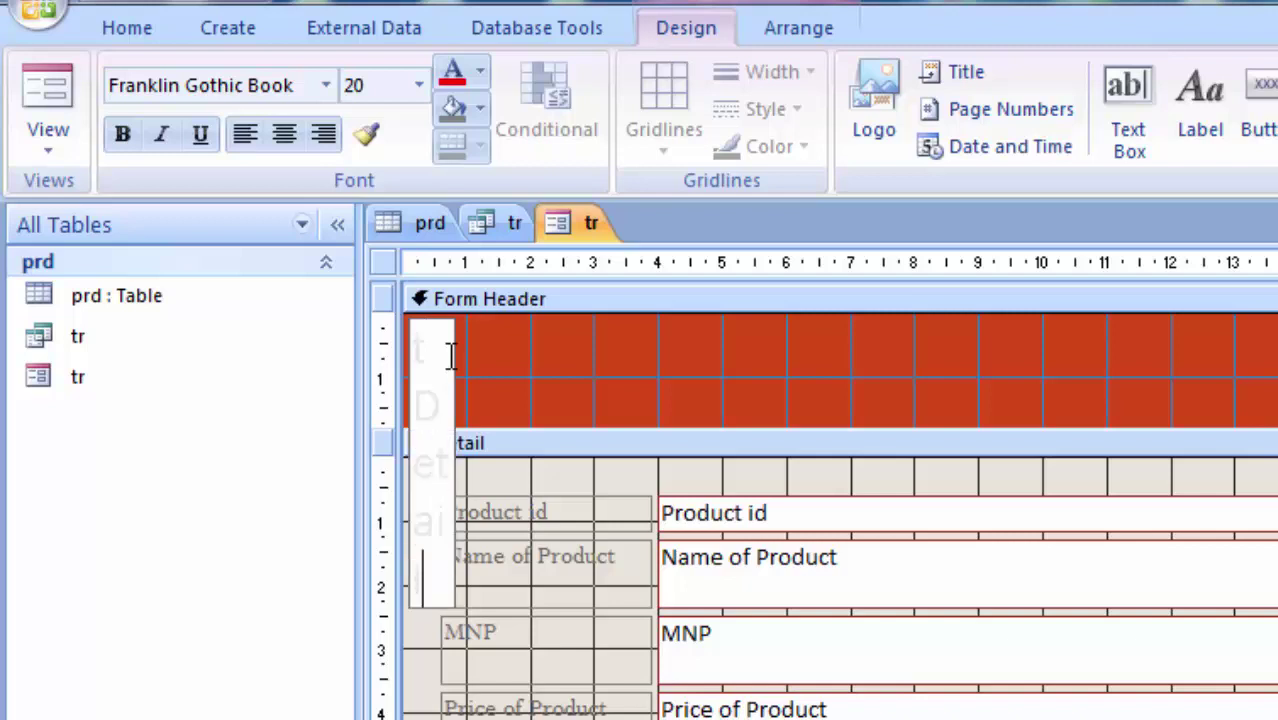
pyautogui.write(' of')
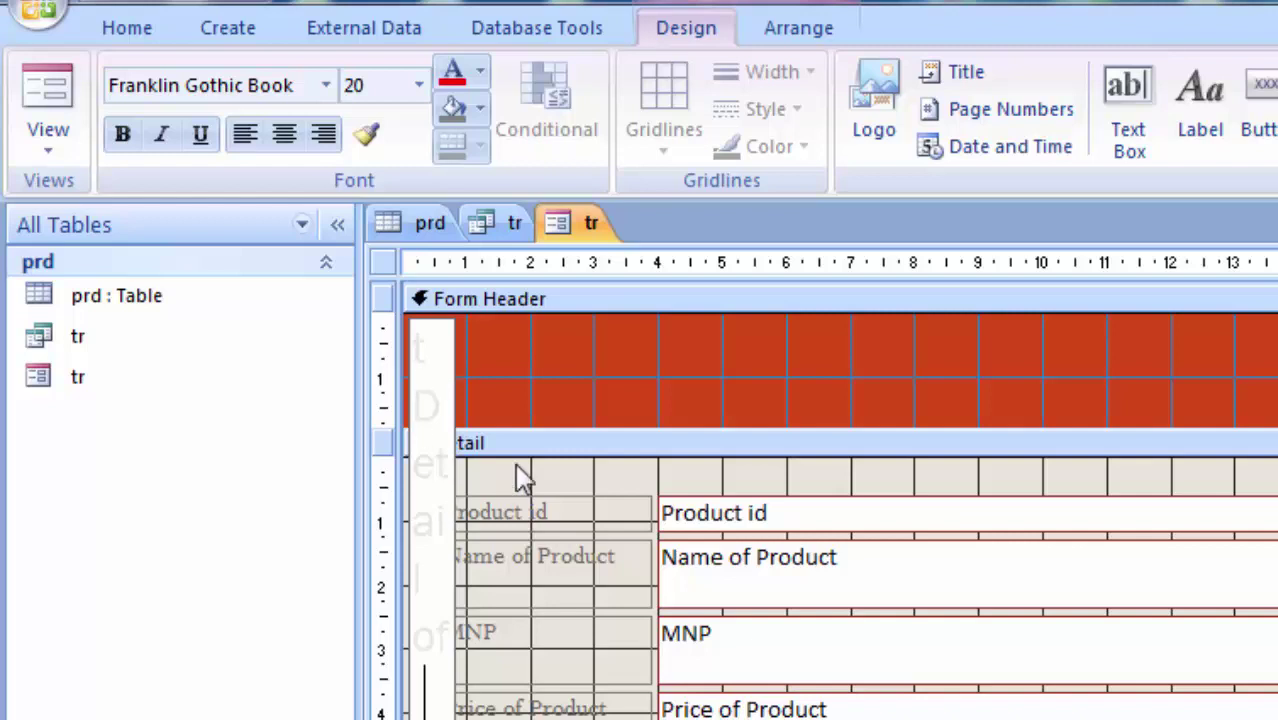
pyautogui.click(565, 380)
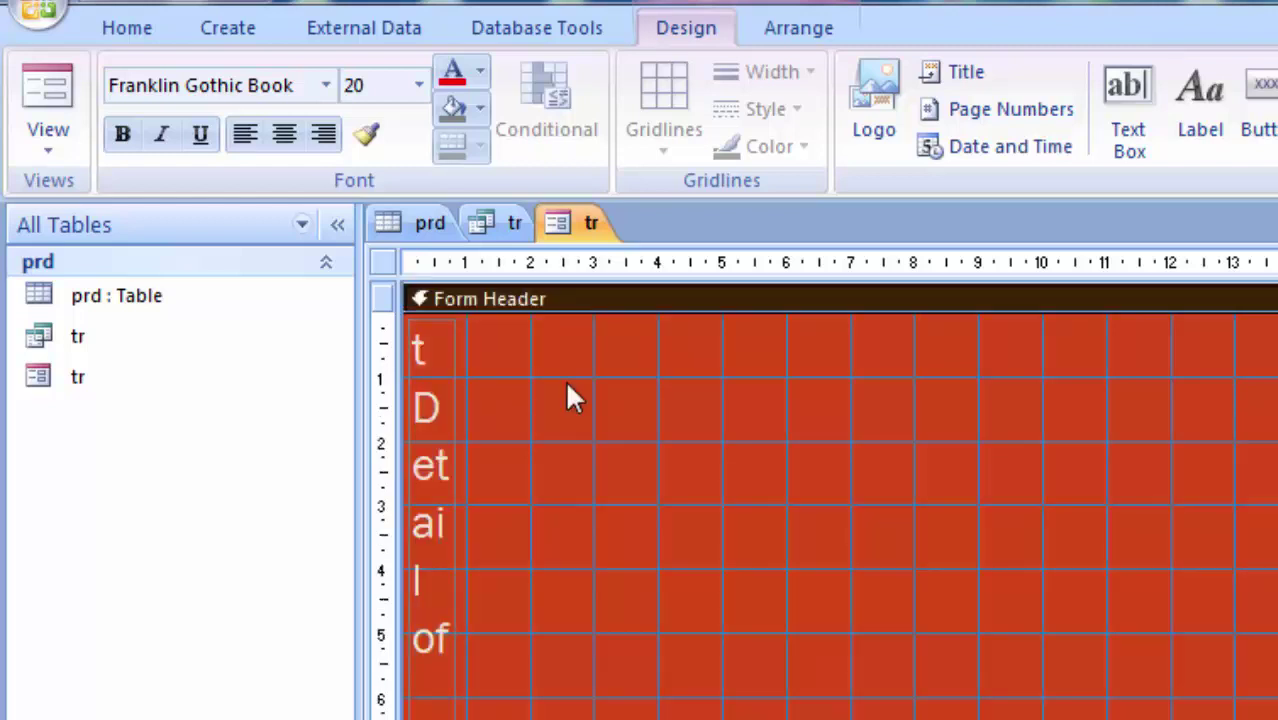
# - Widen the title label, complete it as 'Detail of Tax _MNP', and resize the header
pyautogui.click(446, 480)
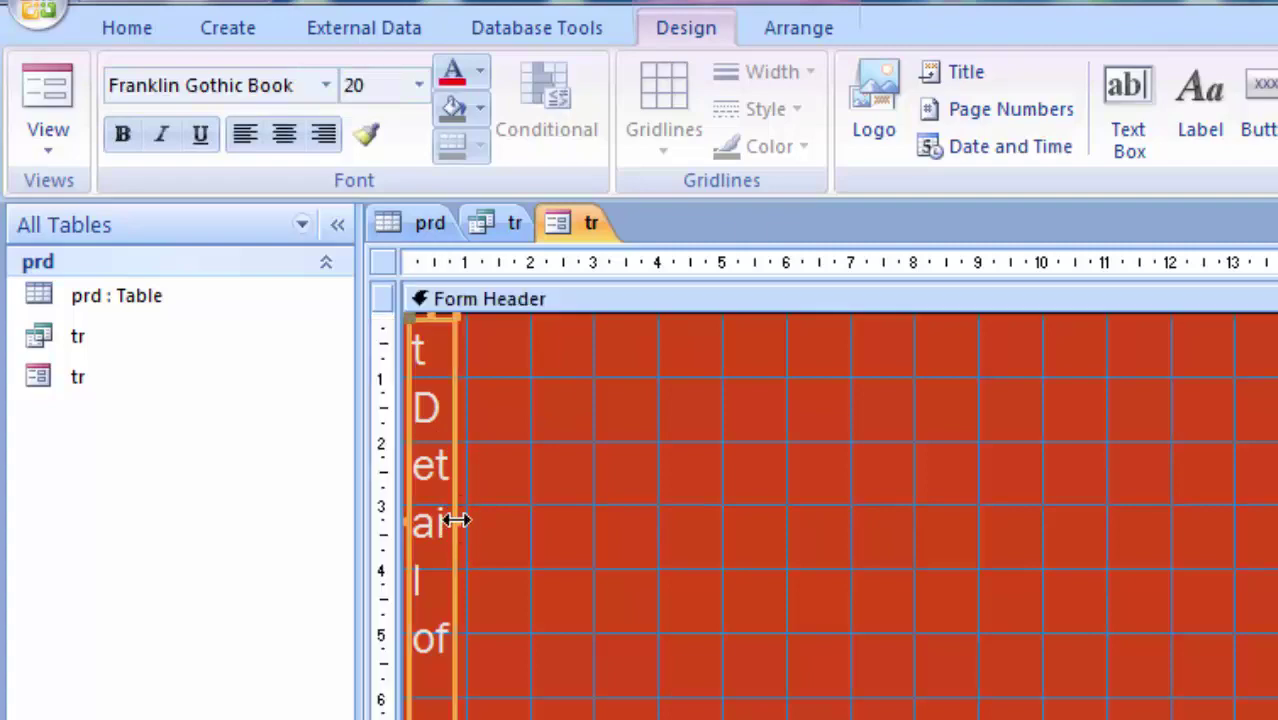
pyautogui.moveTo(455, 519)
pyautogui.mouseDown()
pyautogui.moveTo(1058, 500)
pyautogui.moveTo(1144, 517)
pyautogui.mouseUp()
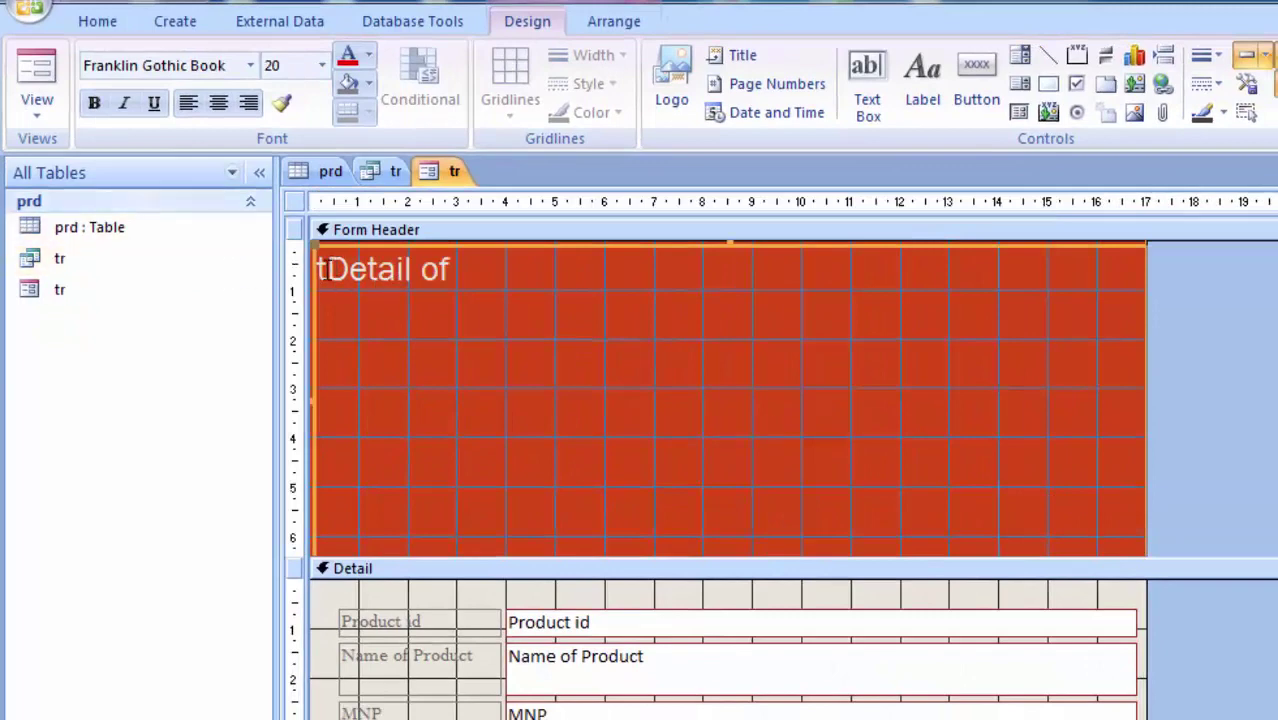
pyautogui.click(327, 268)
pyautogui.press('Delete')
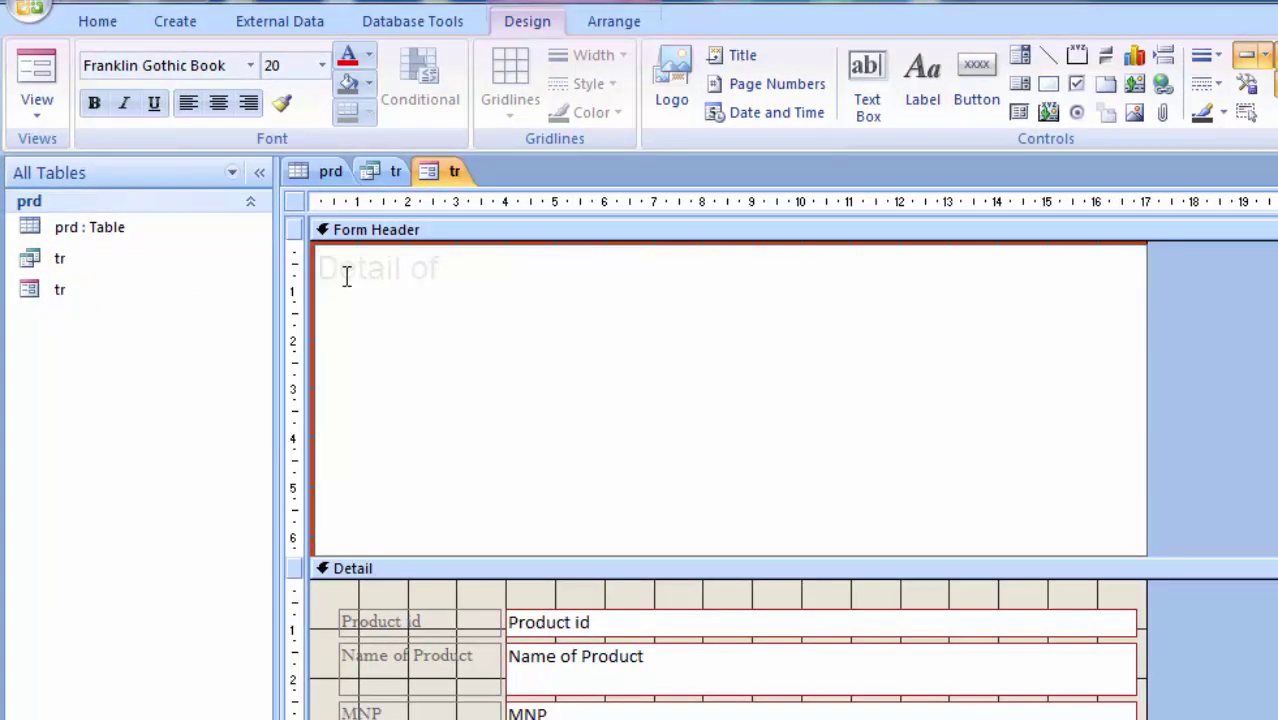
pyautogui.click(502, 277)
pyautogui.write('Tax')
pyautogui.write(' & ')
pyautogui.write('MNP')
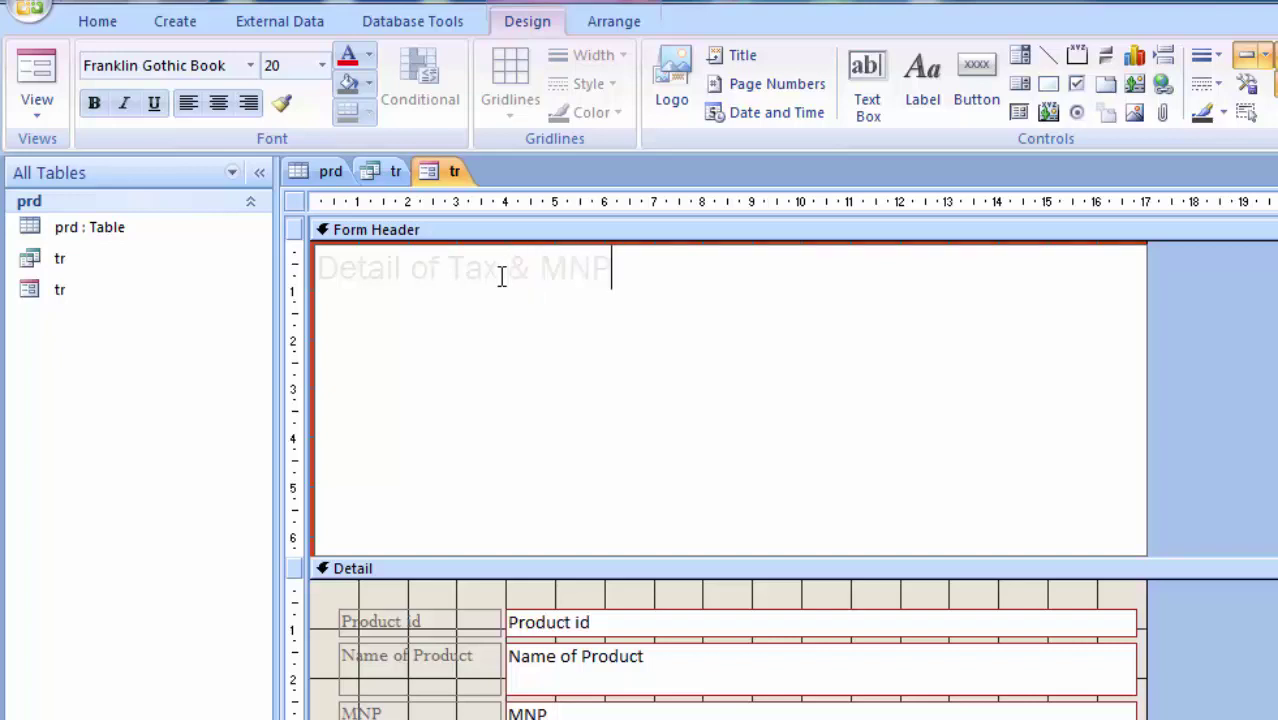
pyautogui.click(1272, 463)
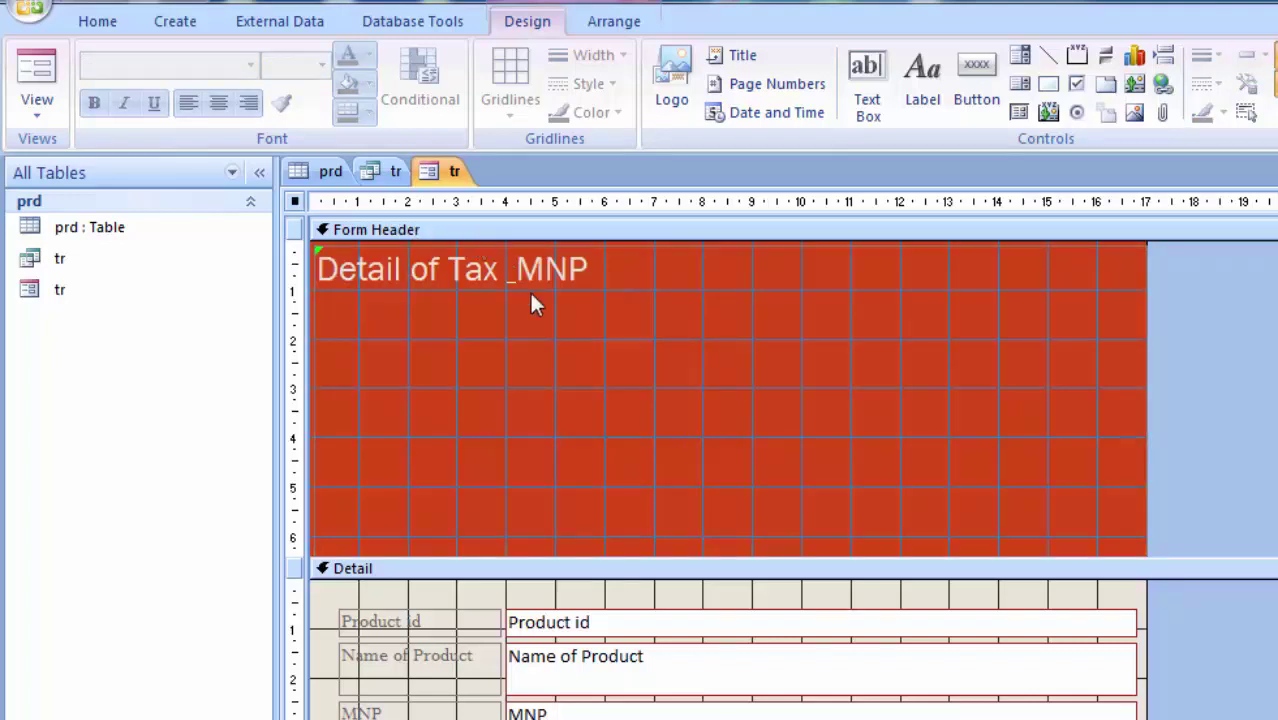
pyautogui.moveTo(536, 551); pyautogui.dragTo(578, 368)
pyautogui.moveTo(533, 551); pyautogui.dragTo(575, 328)
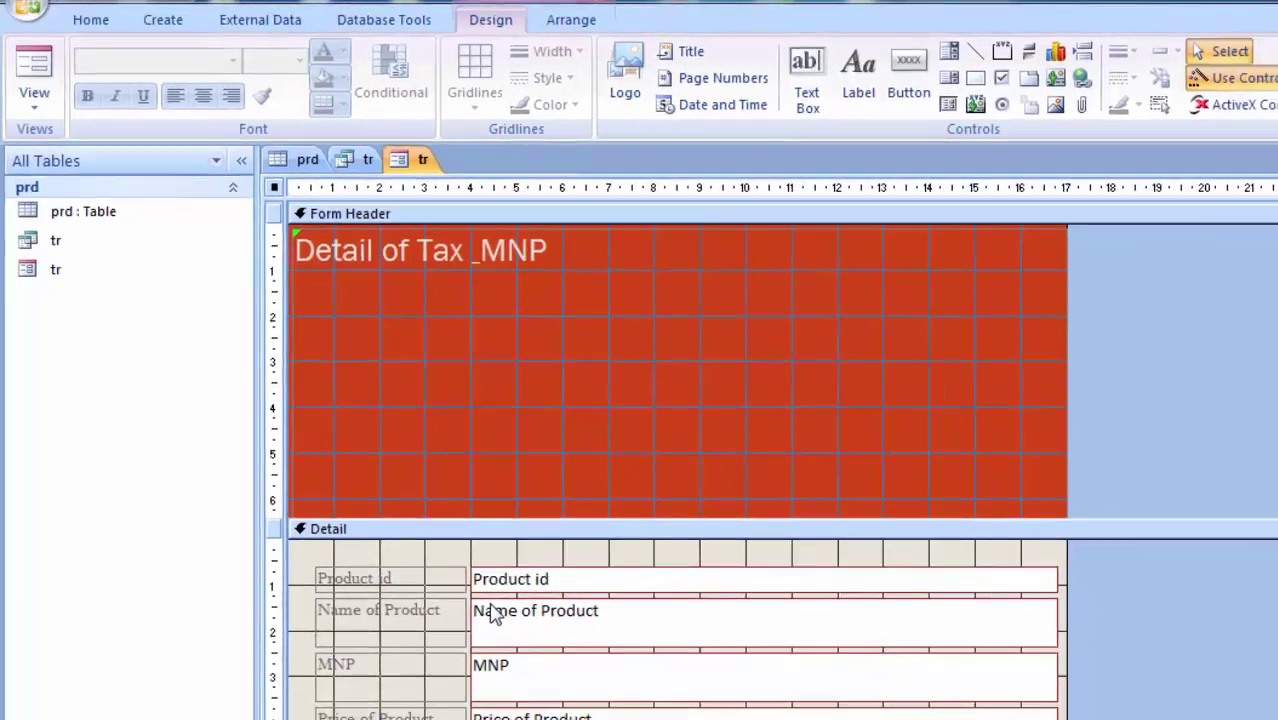
# - Drag the Form Footer bar down and draw a command button under Gst Amount
pyautogui.scroll(-3, 494, 560)
pyautogui.scroll(-3, 418, 511)
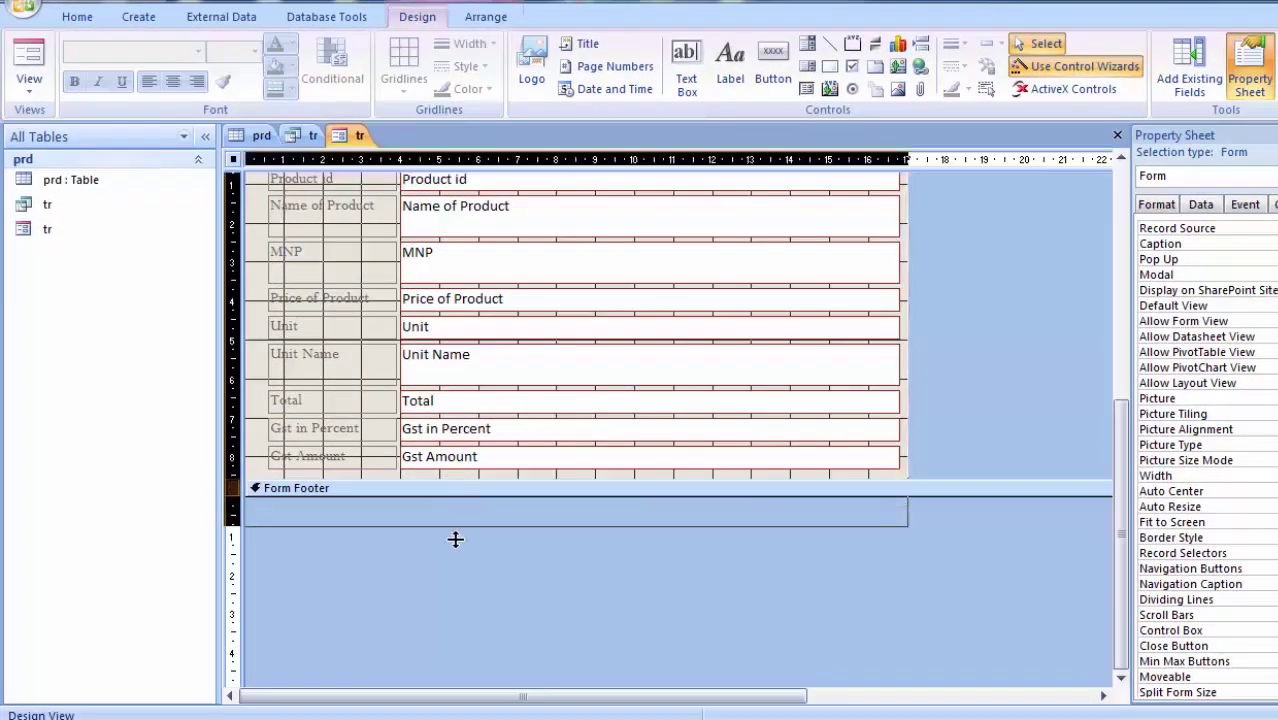
pyautogui.moveTo(452, 475); pyautogui.dragTo(461, 572)
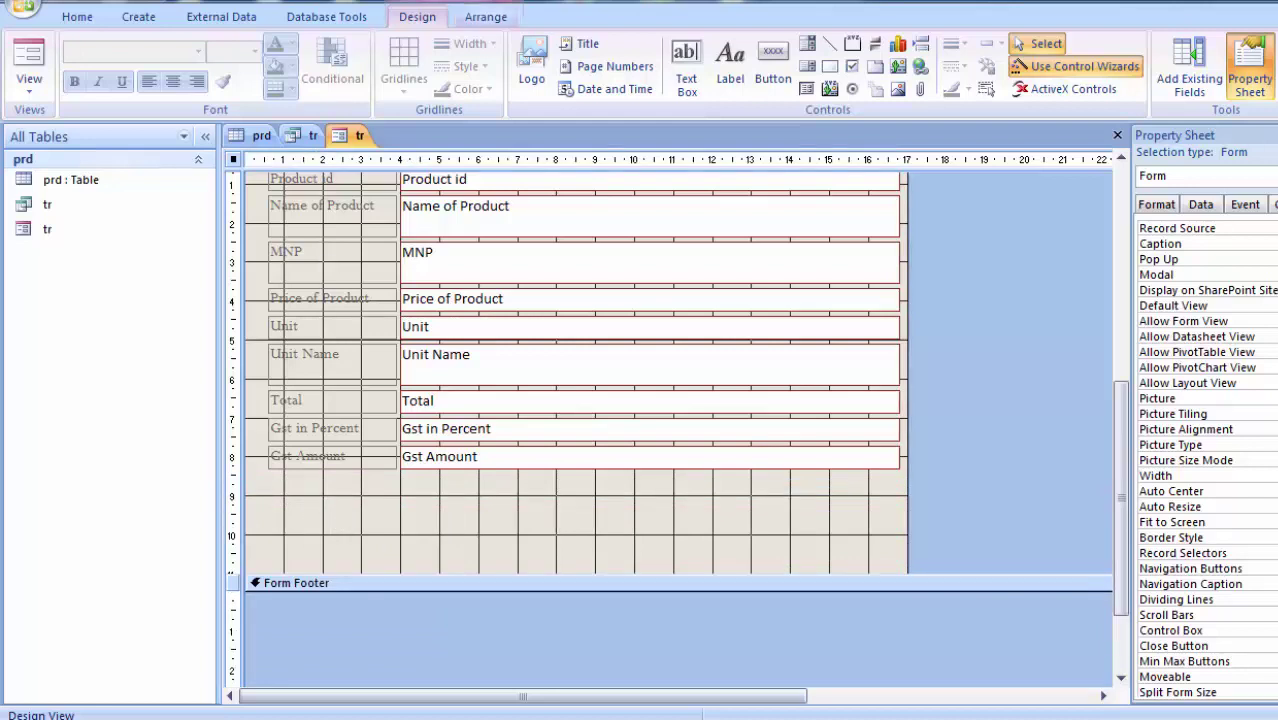
pyautogui.click(784, 72)
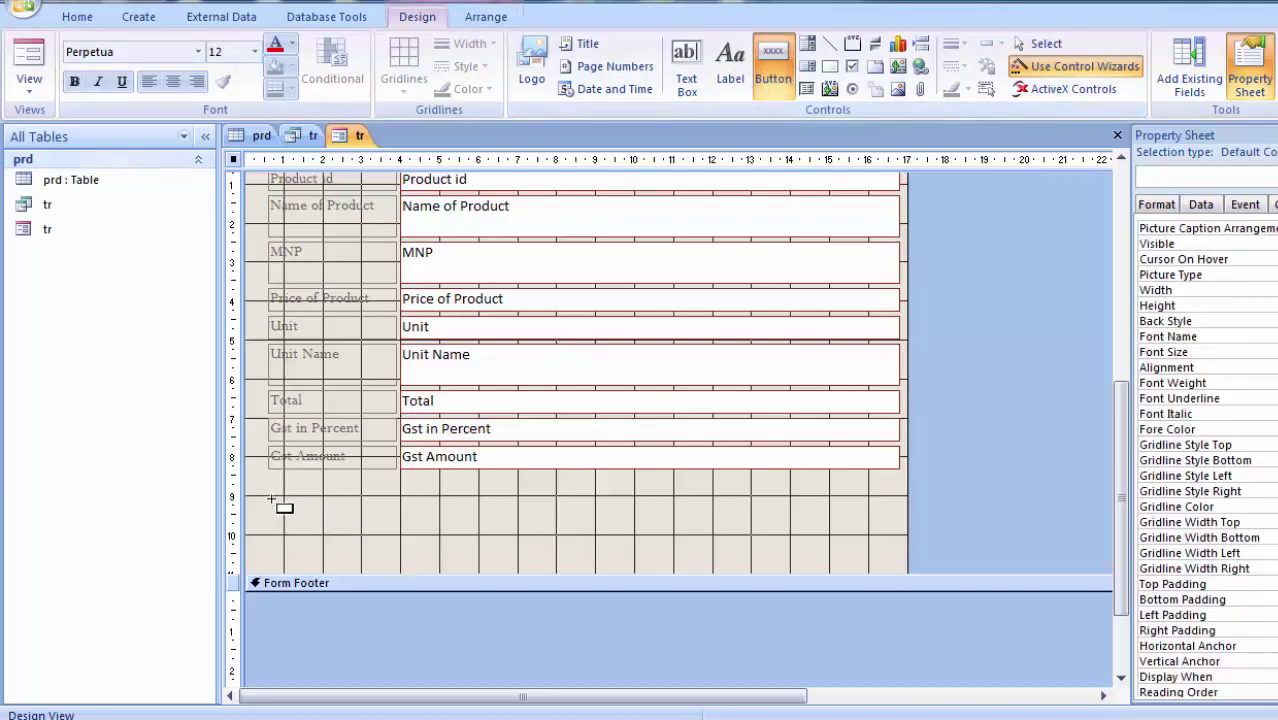
pyautogui.moveTo(271, 484); pyautogui.dragTo(442, 538)
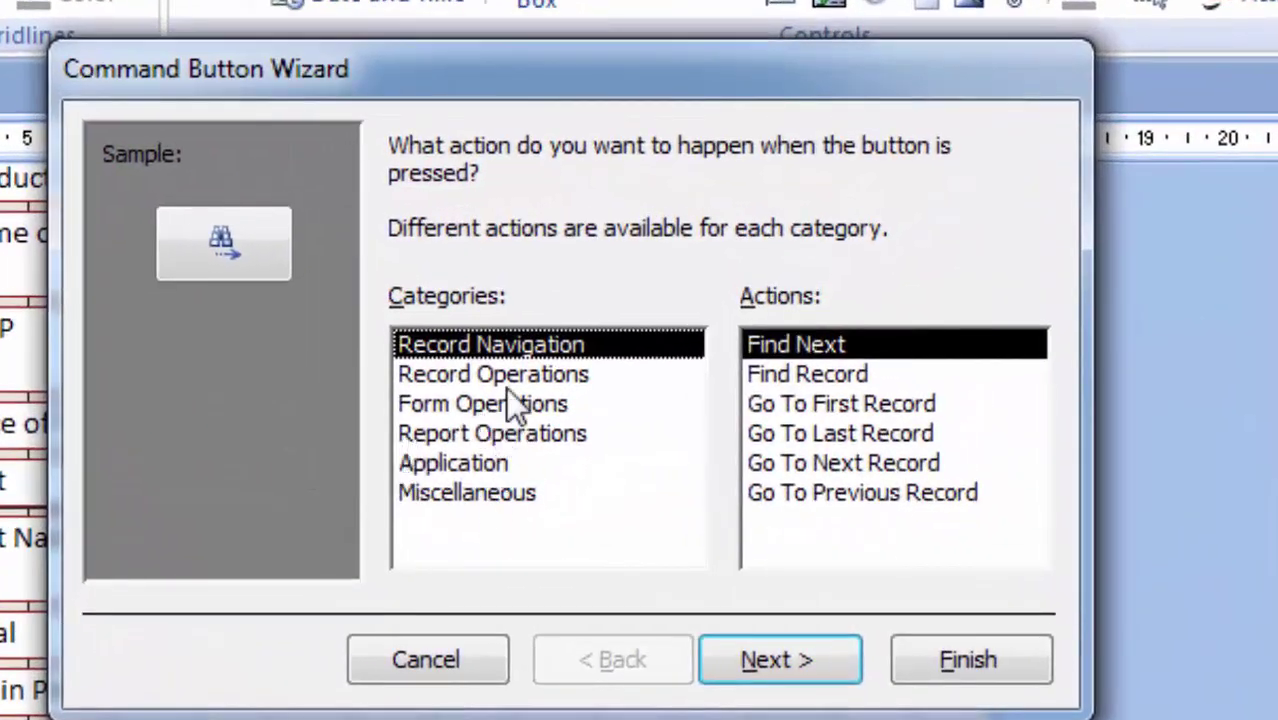
# - Make the new button a Record Operations > Save Record action showing the text 'Save Record'
pyautogui.click(512, 376)
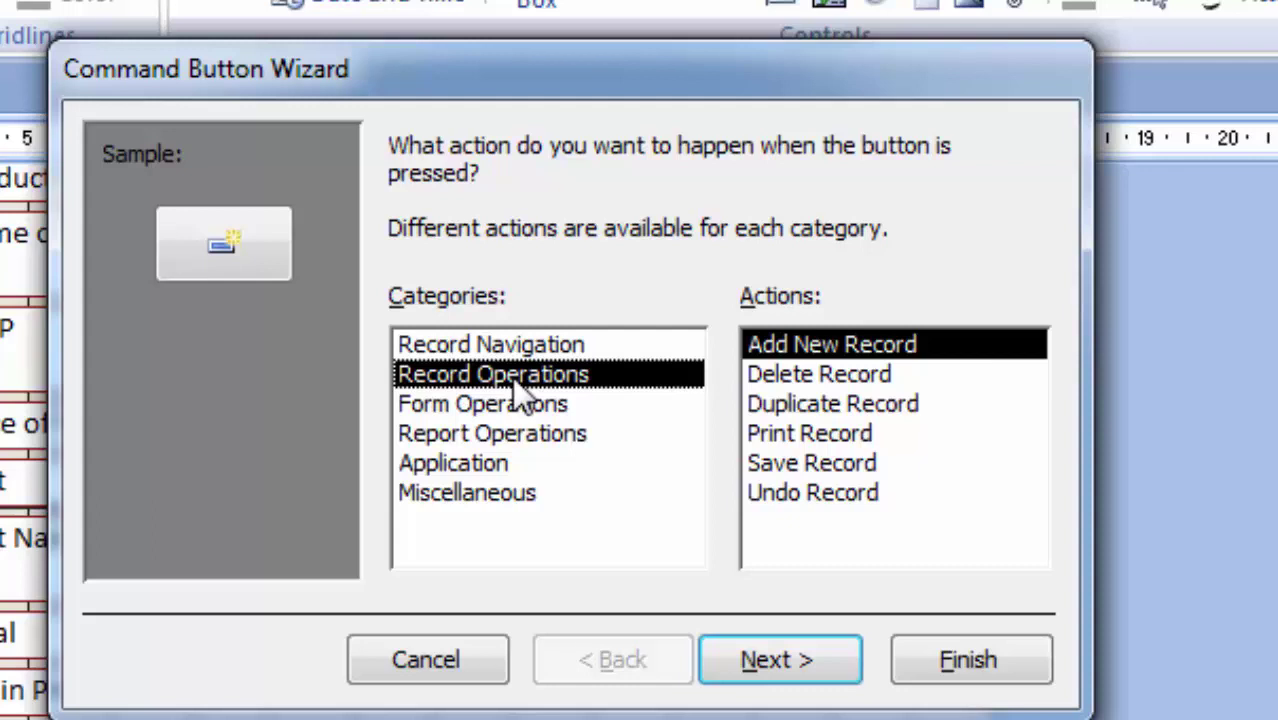
pyautogui.click(780, 463)
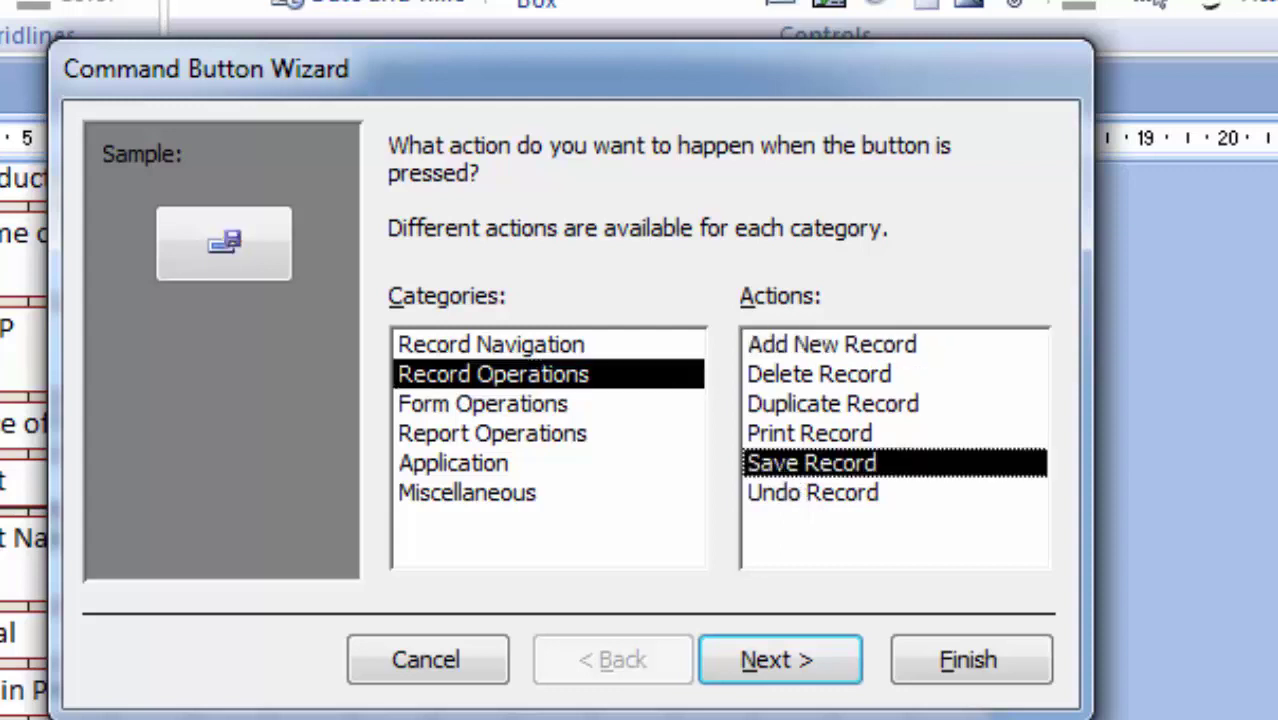
pyautogui.click(789, 683)
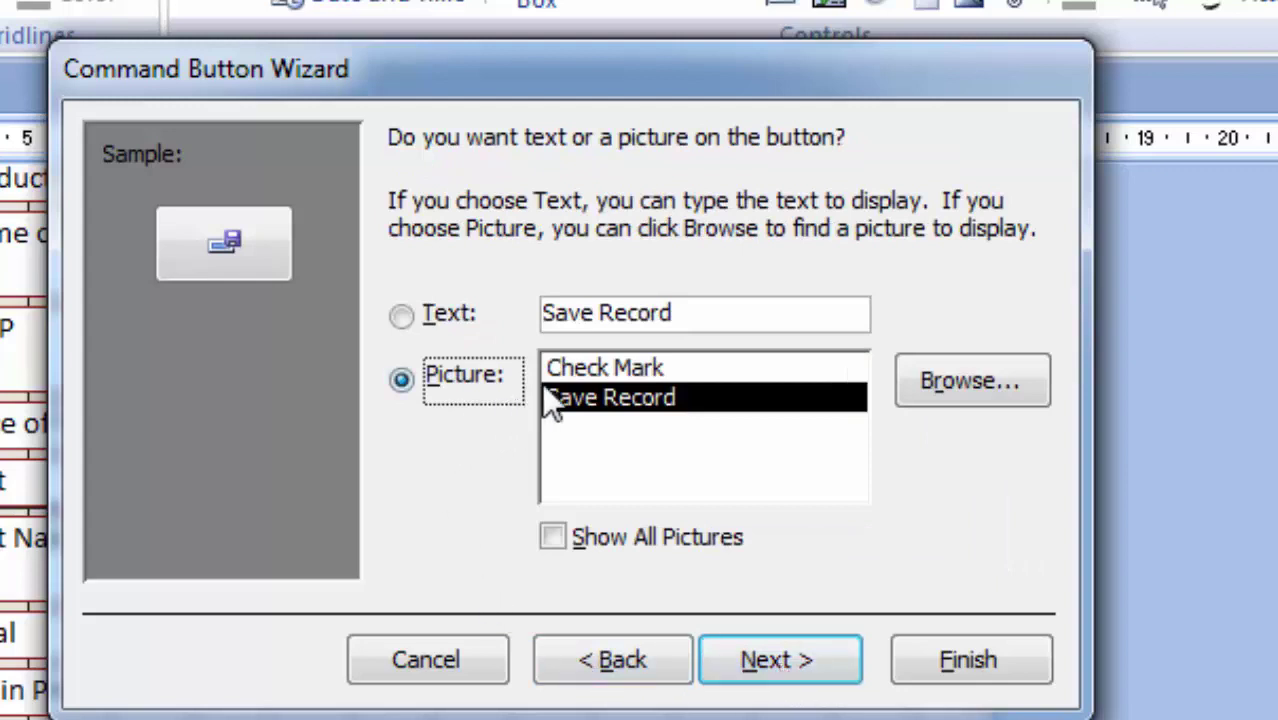
pyautogui.click(586, 370)
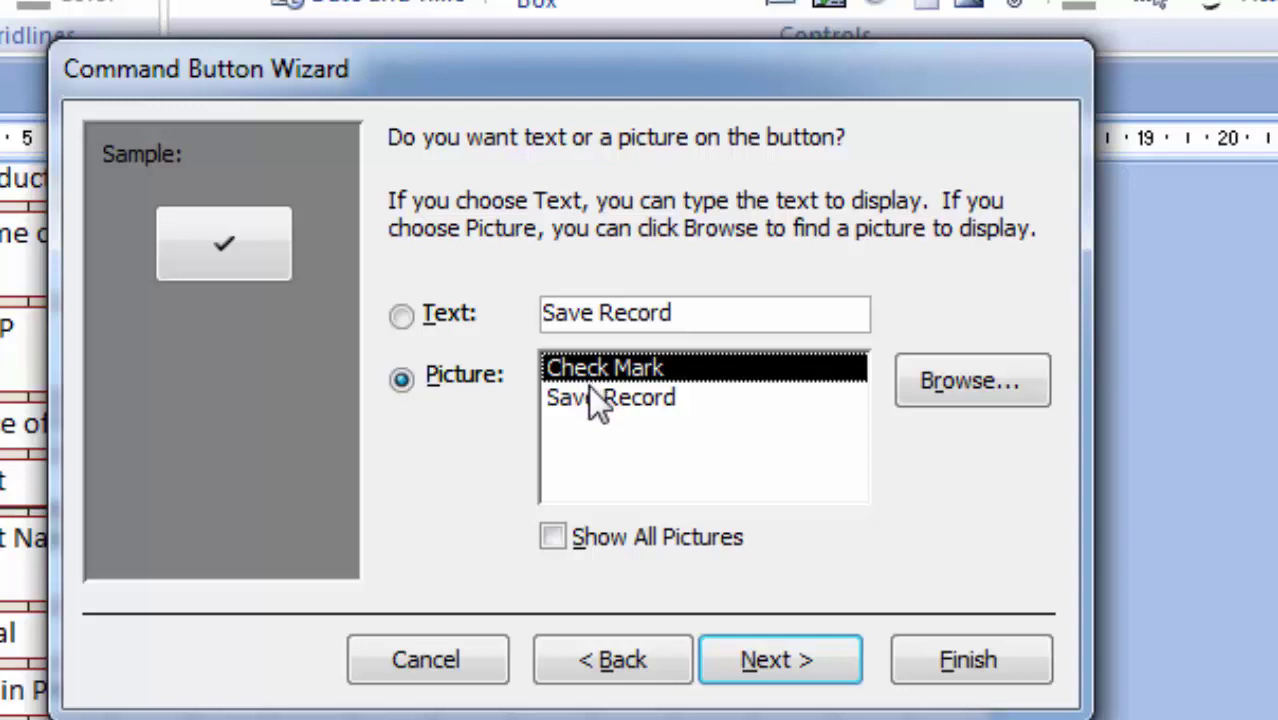
pyautogui.click(591, 398)
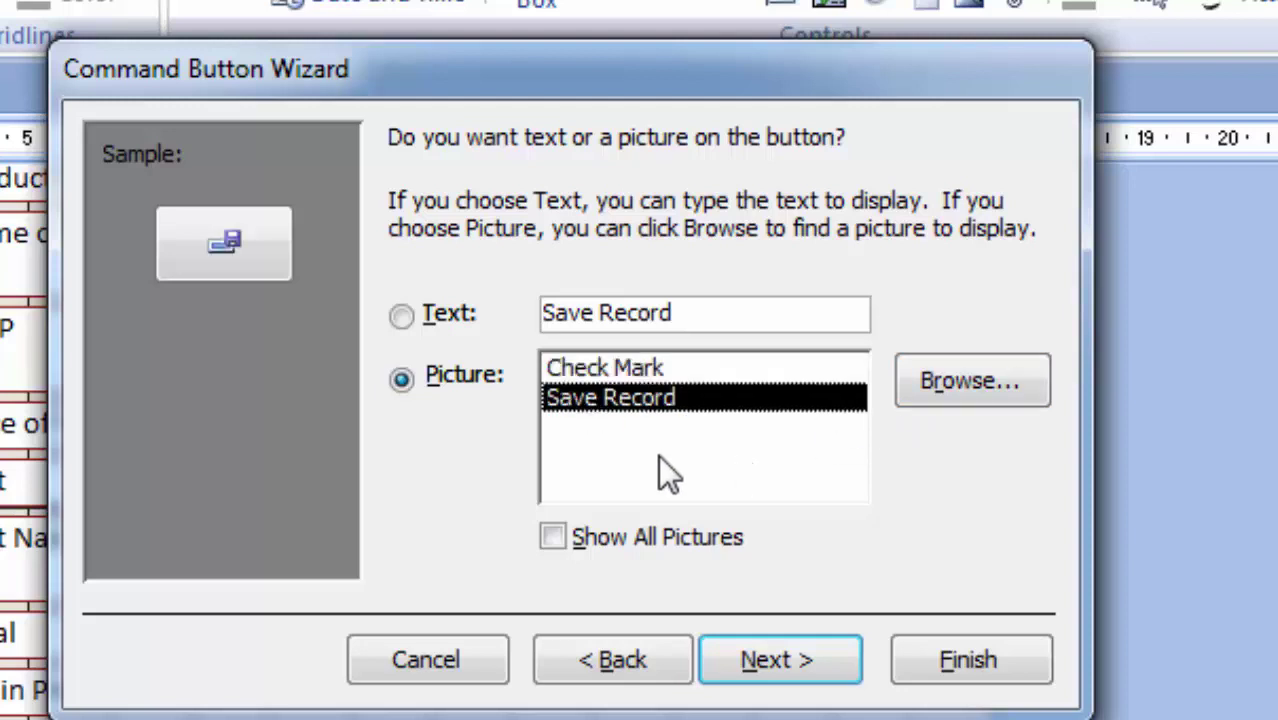
pyautogui.click(403, 318)
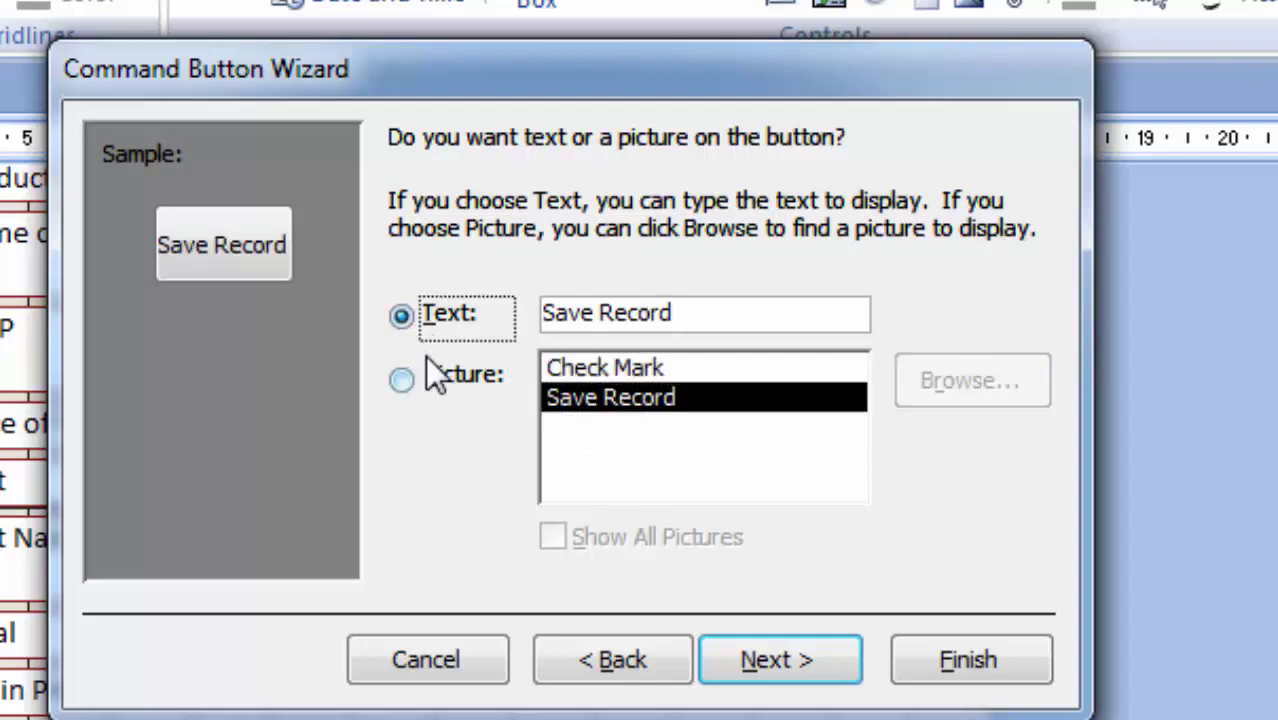
pyautogui.click(438, 378)
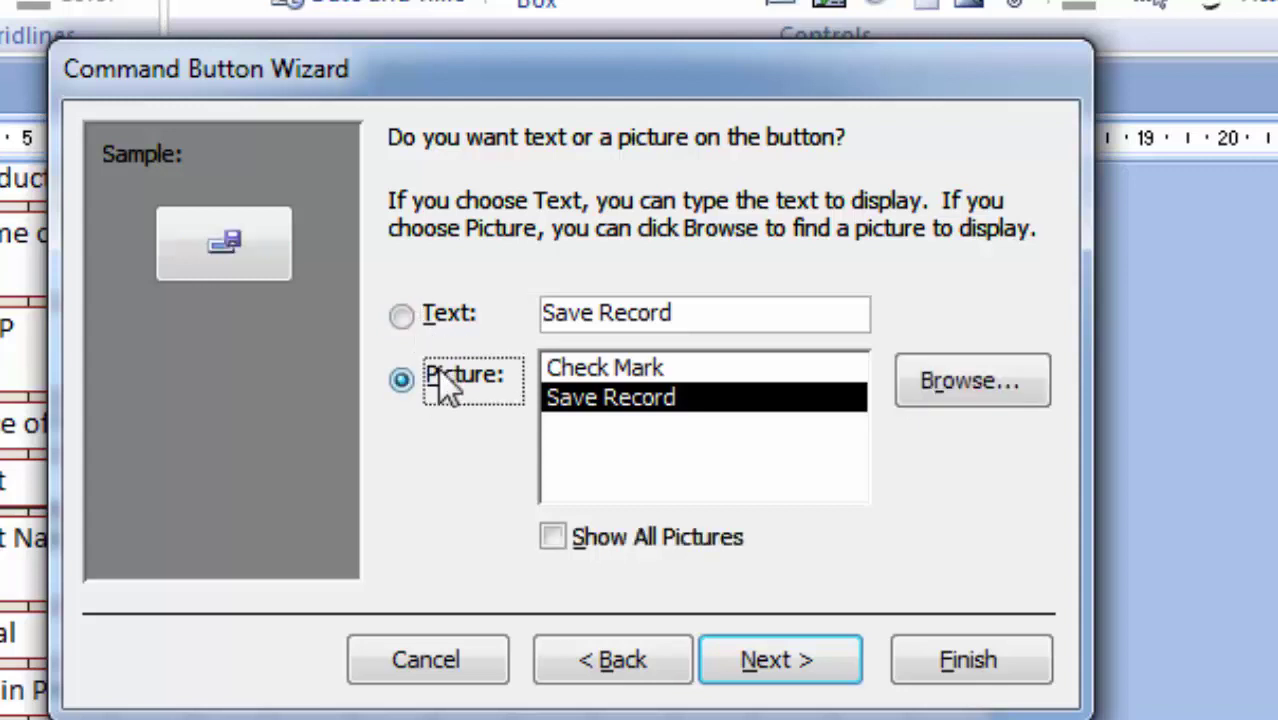
pyautogui.click(431, 312)
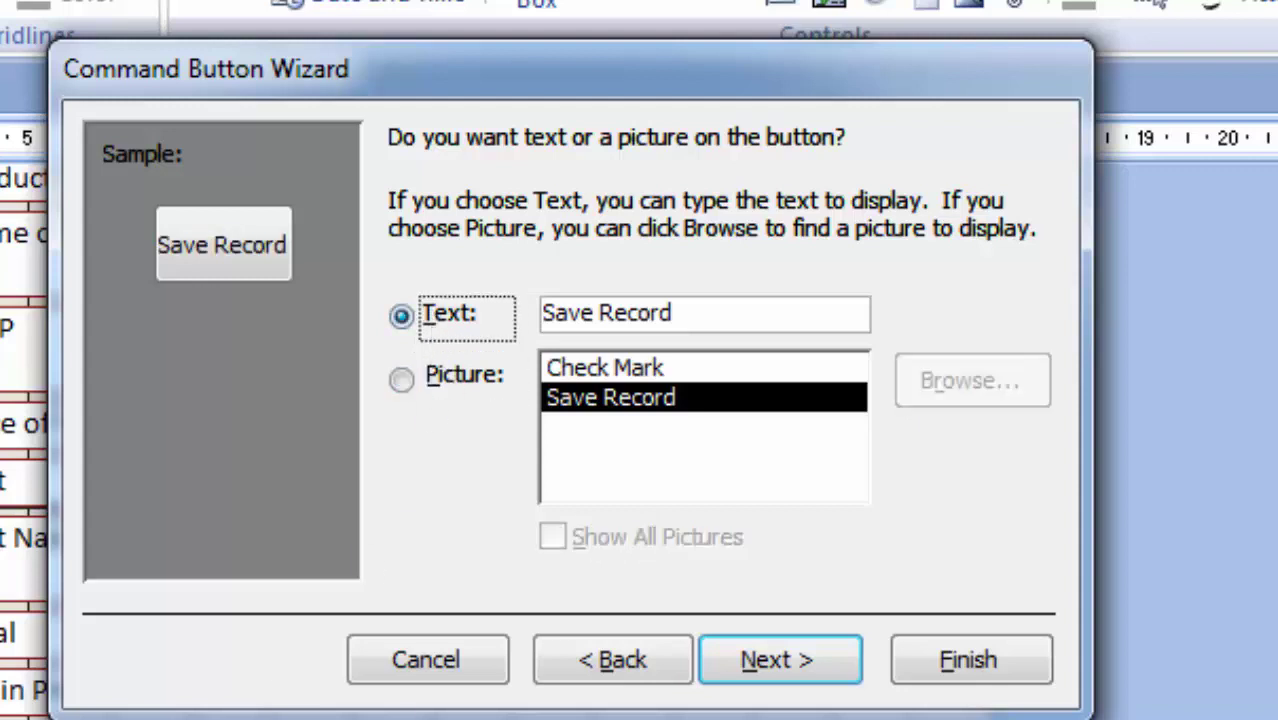
pyautogui.click(774, 664)
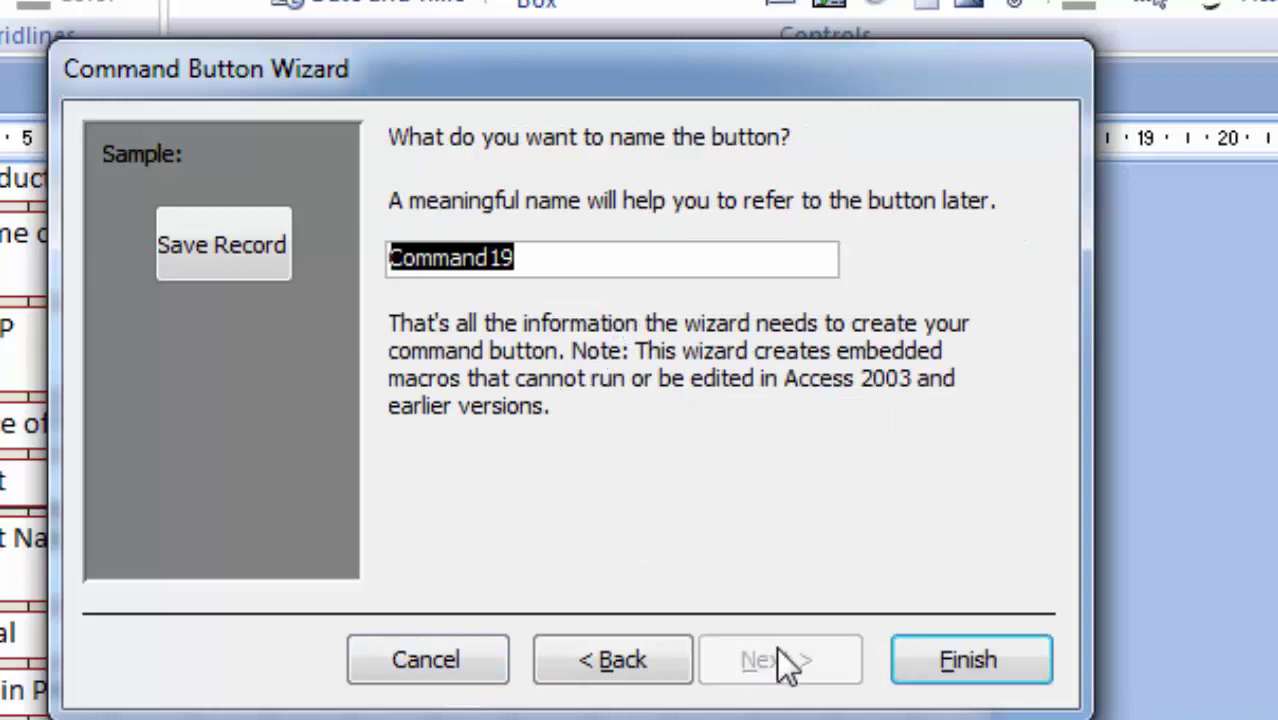
pyautogui.click(940, 655)
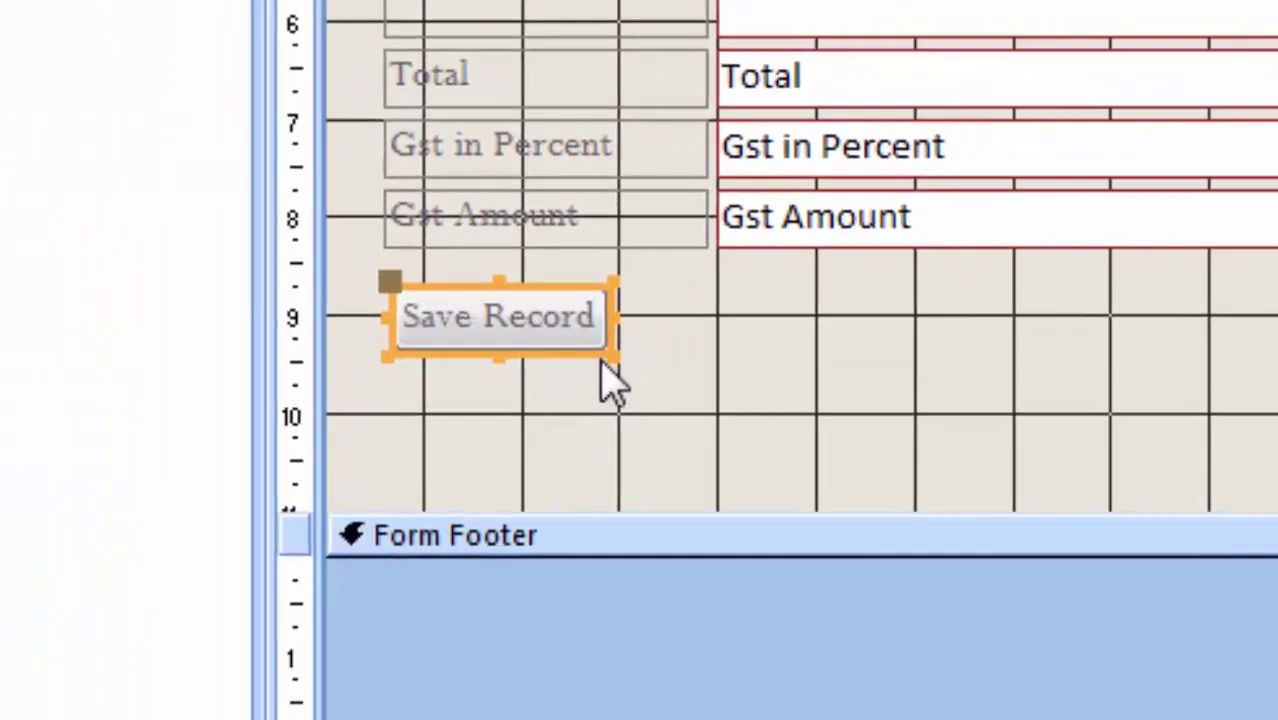
# - Enlarge the Save Record button by its corner and set its caption font colour to red
pyautogui.moveTo(610, 352)
pyautogui.mouseDown()
pyautogui.moveTo(650, 354)
pyautogui.moveTo(702, 414)
pyautogui.moveTo(703, 376)
pyautogui.mouseUp()
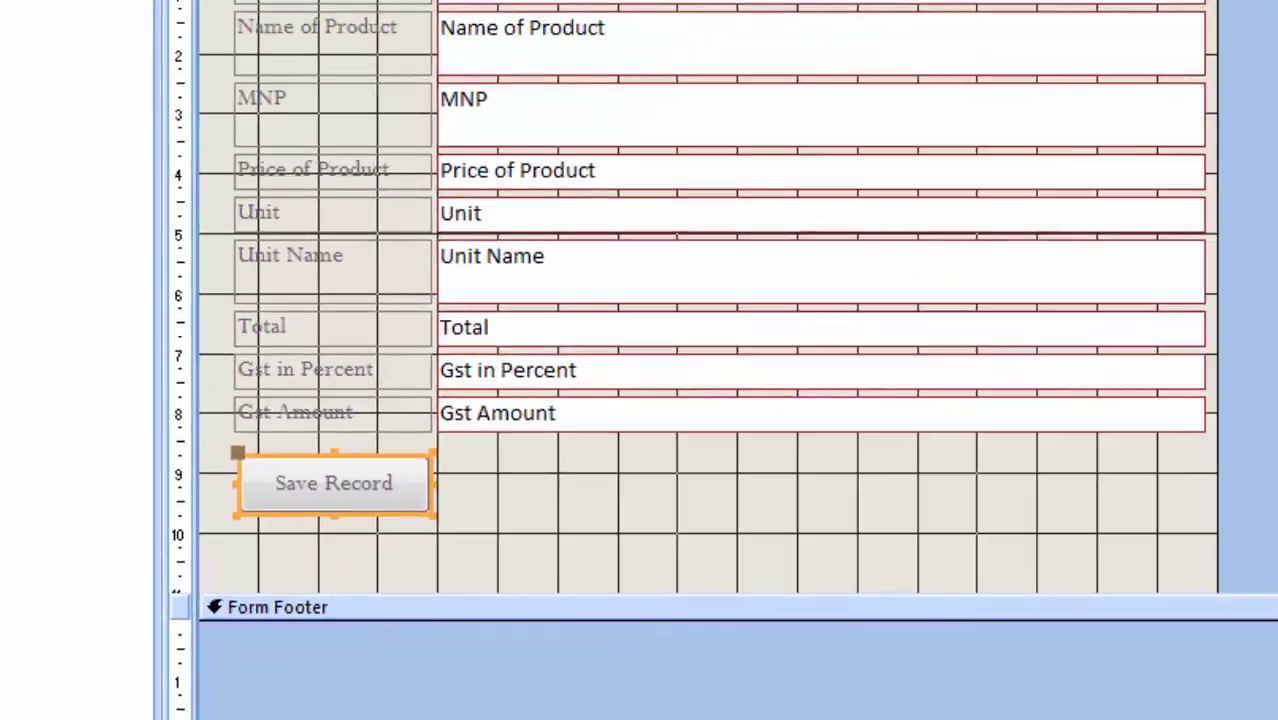
pyautogui.click(197, 37)
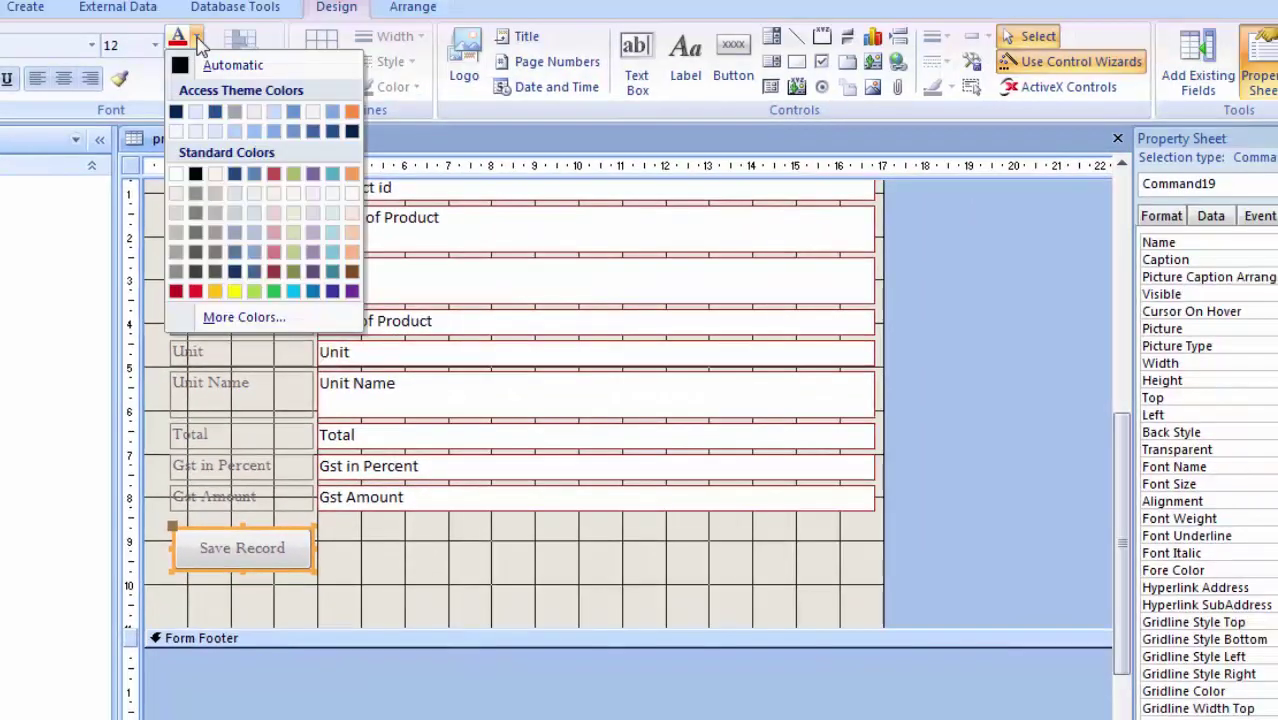
pyautogui.click(196, 291)
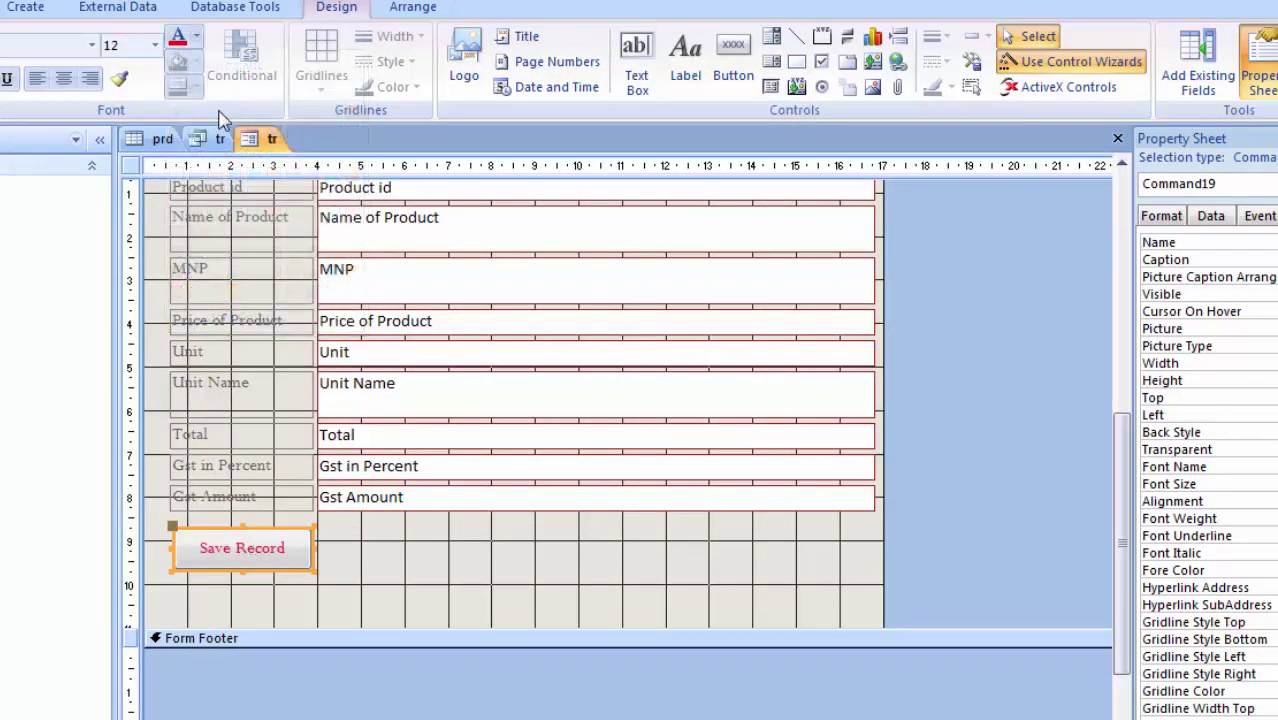
pyautogui.click(385, 673)
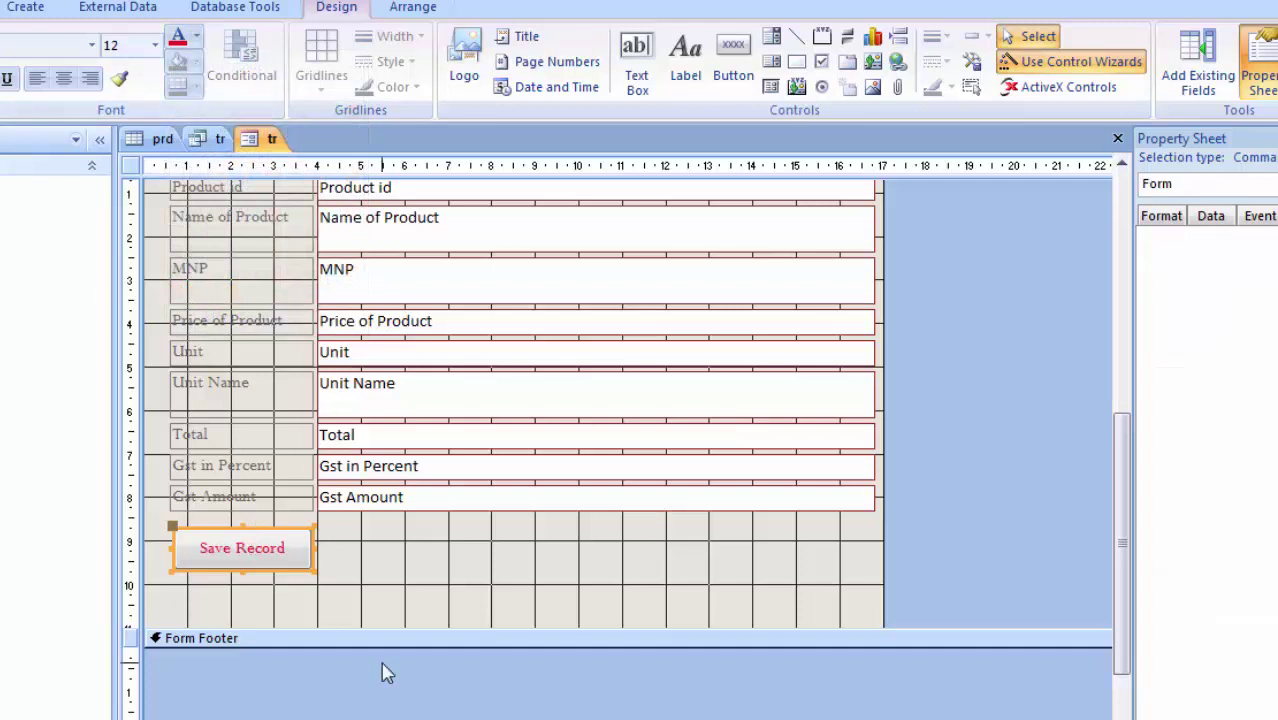
pyautogui.click(365, 600)
pyautogui.click(268, 570)
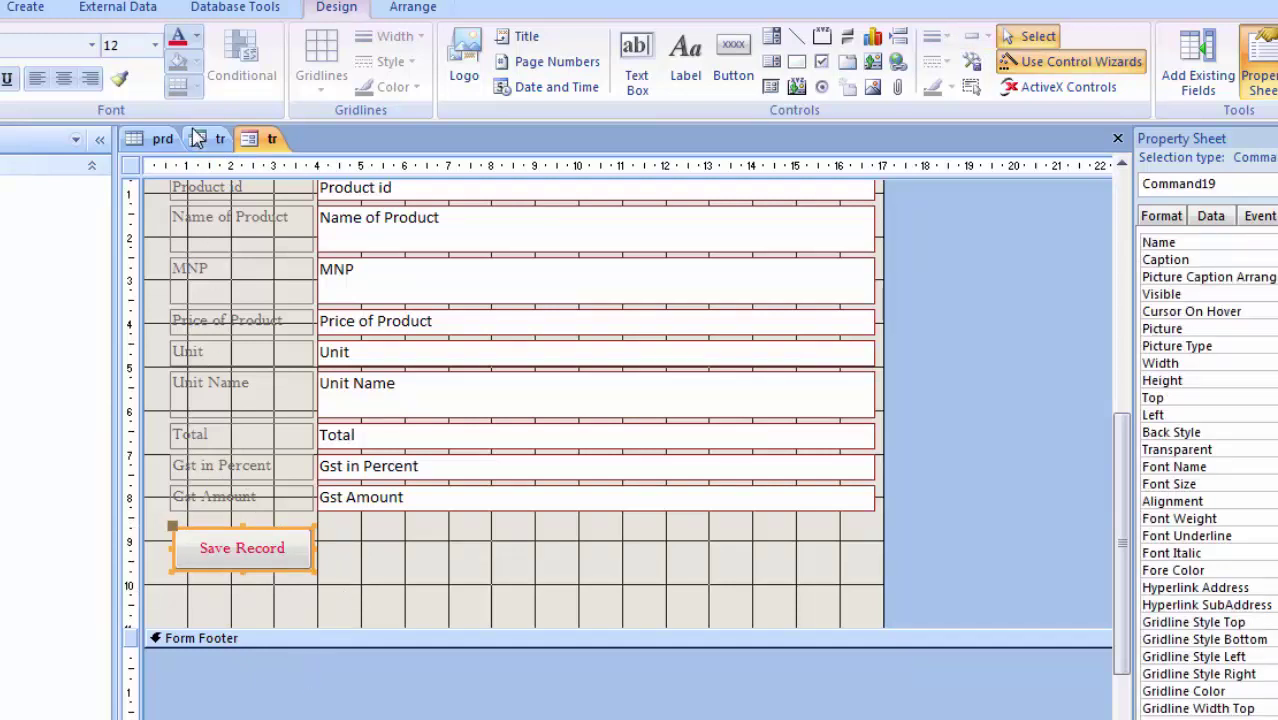
pyautogui.click(729, 72)
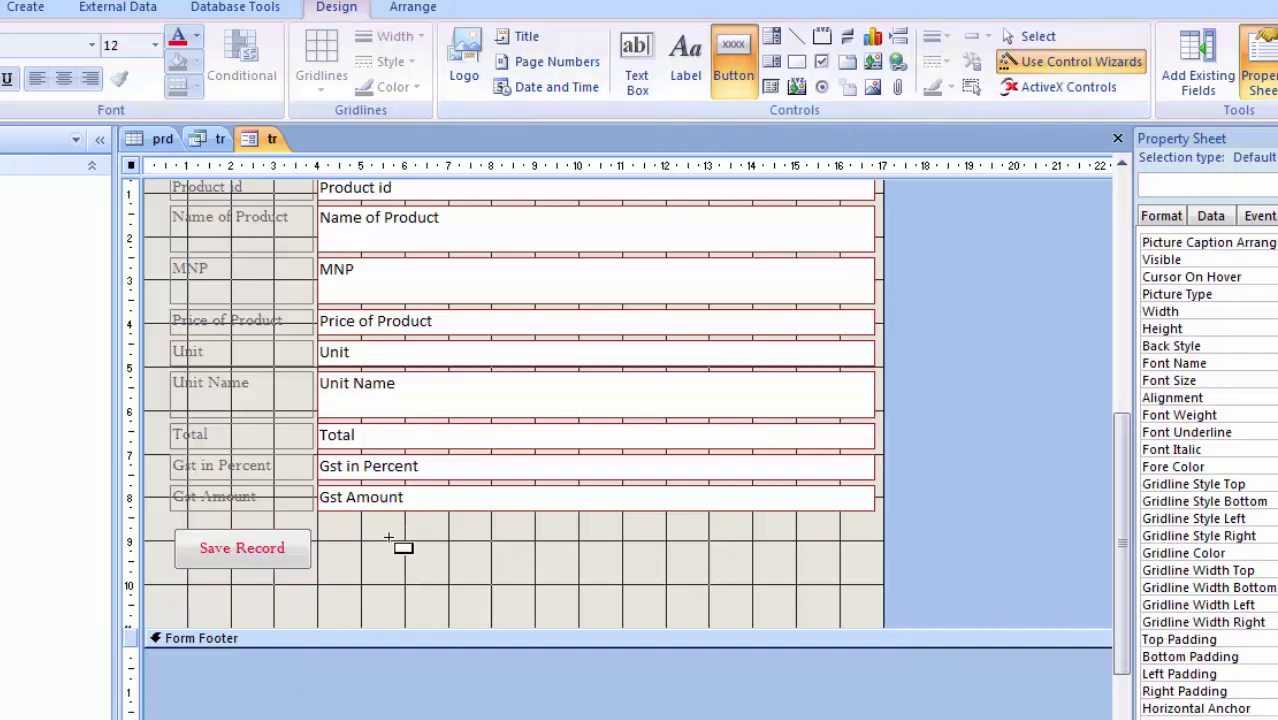
# - Draw a second button beside Save Record that goes to the next record, labelled 'Next Record'
pyautogui.moveTo(382, 537)
pyautogui.mouseDown()
pyautogui.moveTo(560, 584)
pyautogui.moveTo(533, 582)
pyautogui.mouseUp()
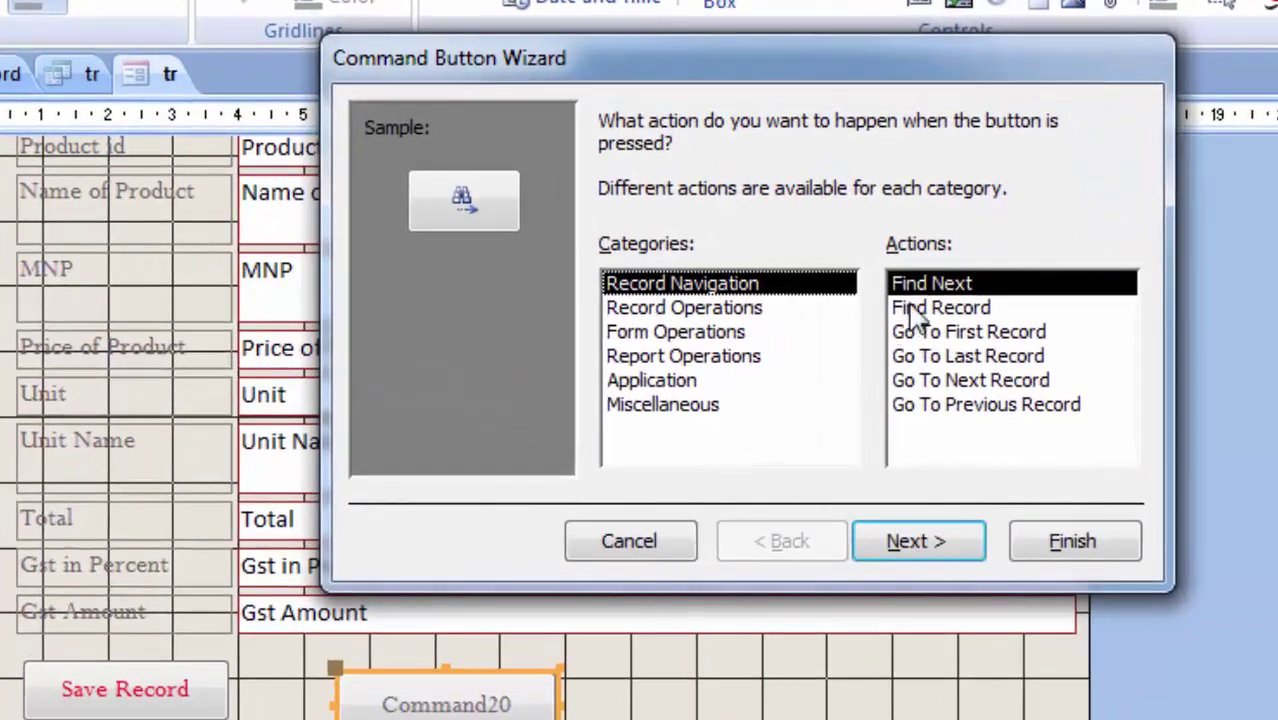
pyautogui.click(942, 382)
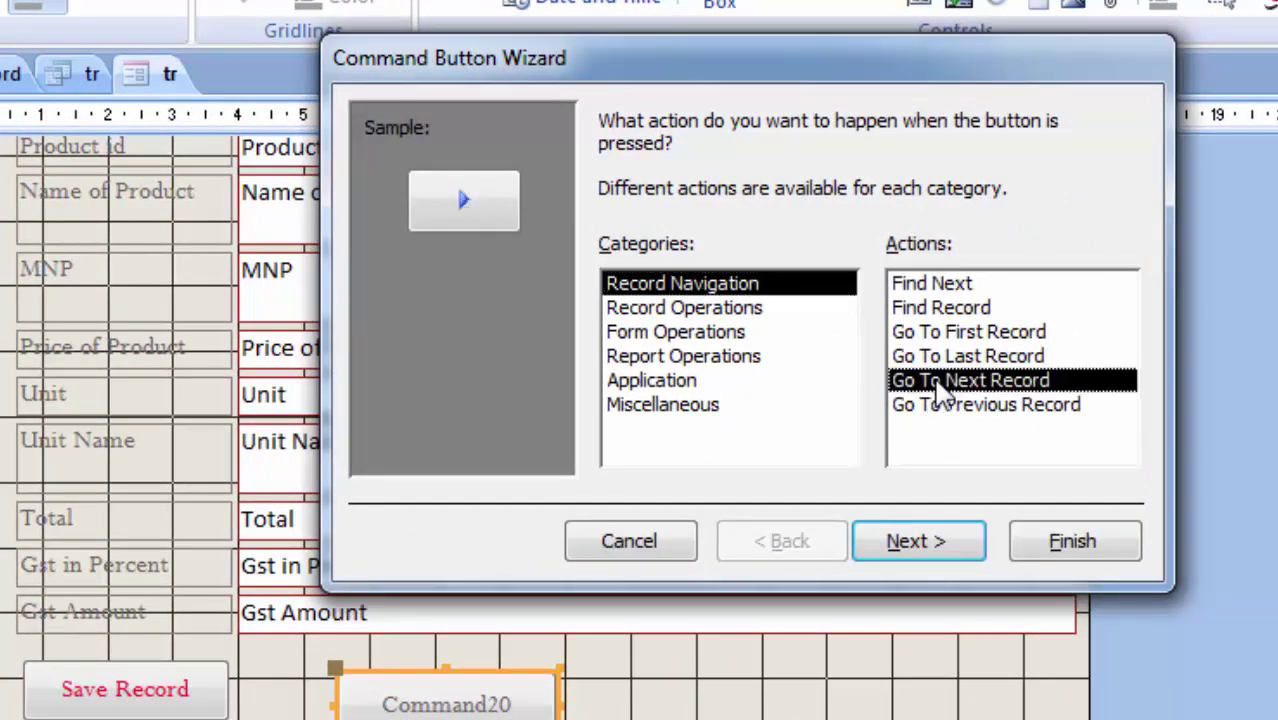
pyautogui.click(916, 548)
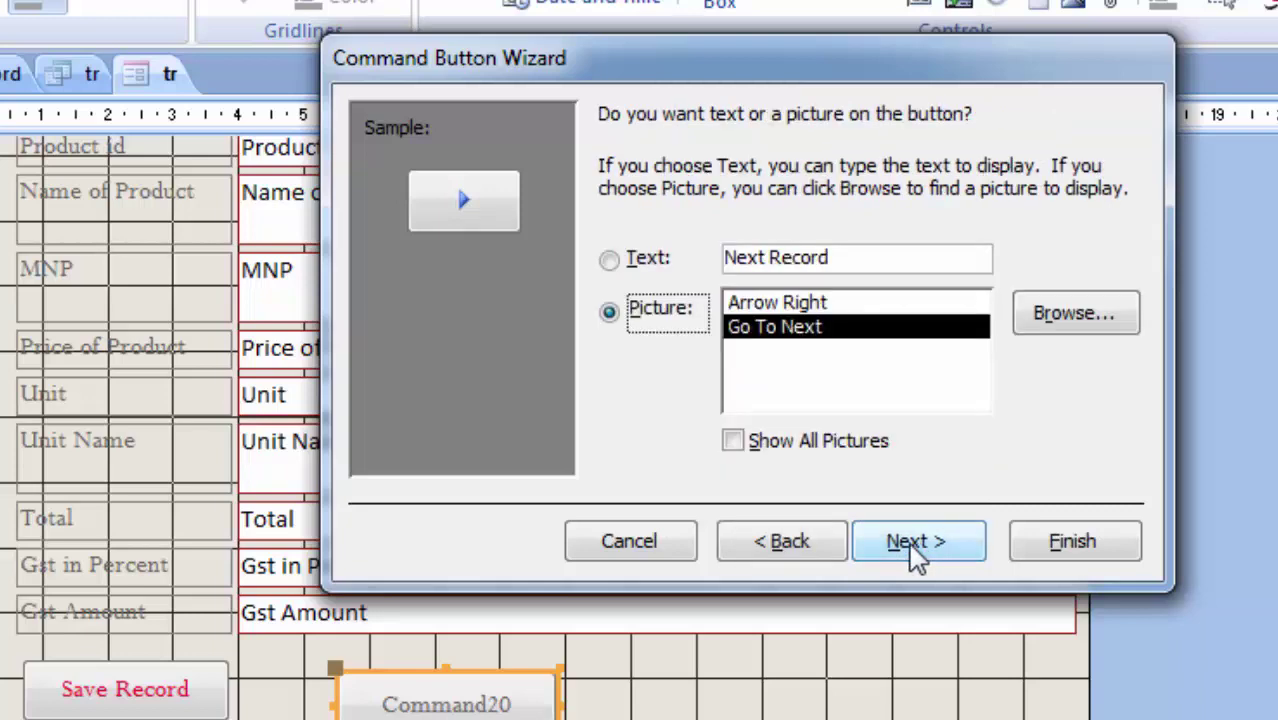
pyautogui.click(645, 258)
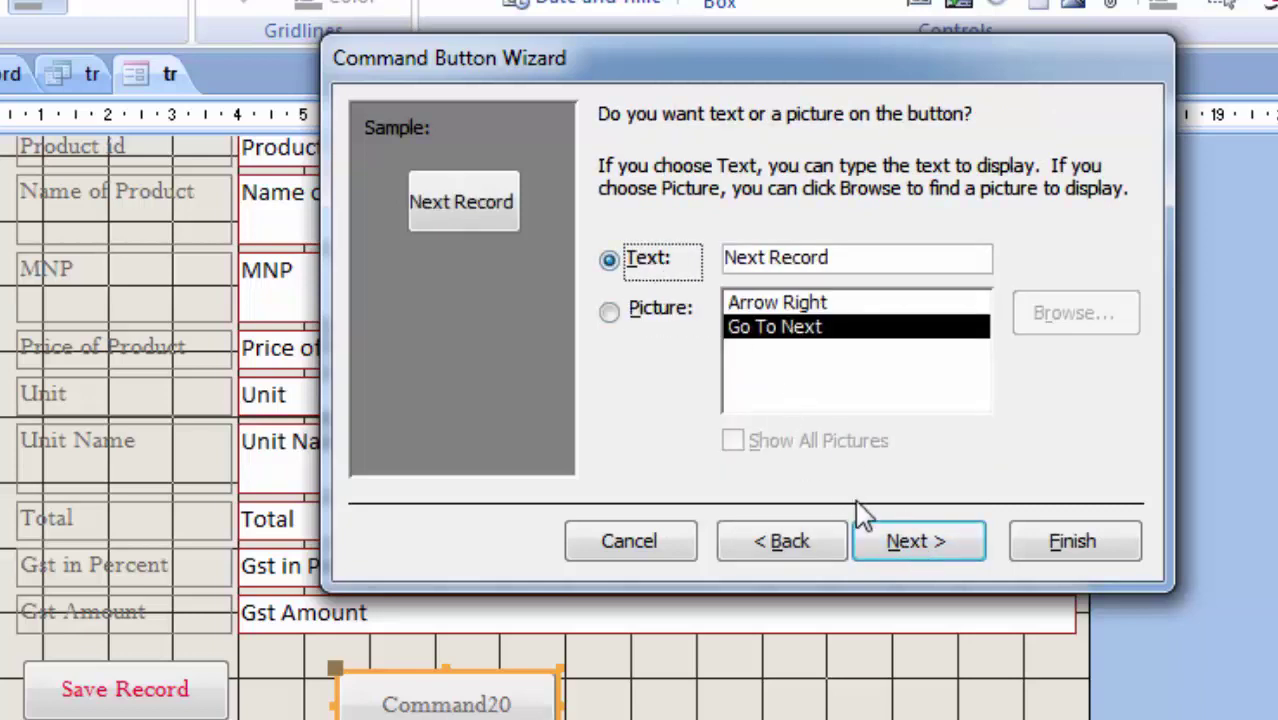
pyautogui.click(897, 548)
pyautogui.click(1047, 543)
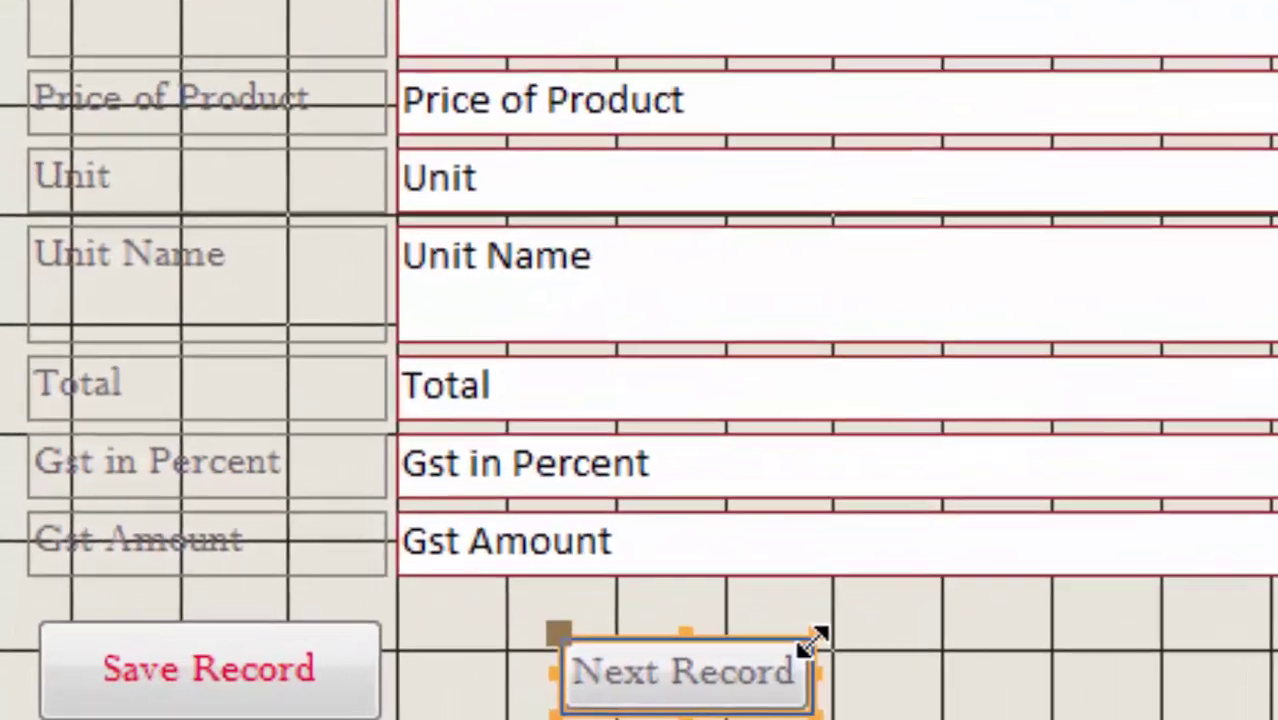
# - Stretch the Next Record button slightly larger, raising its top edge
pyautogui.moveTo(490, 668); pyautogui.dragTo(490, 661)
pyautogui.moveTo(880, 612); pyautogui.dragTo(879, 624)
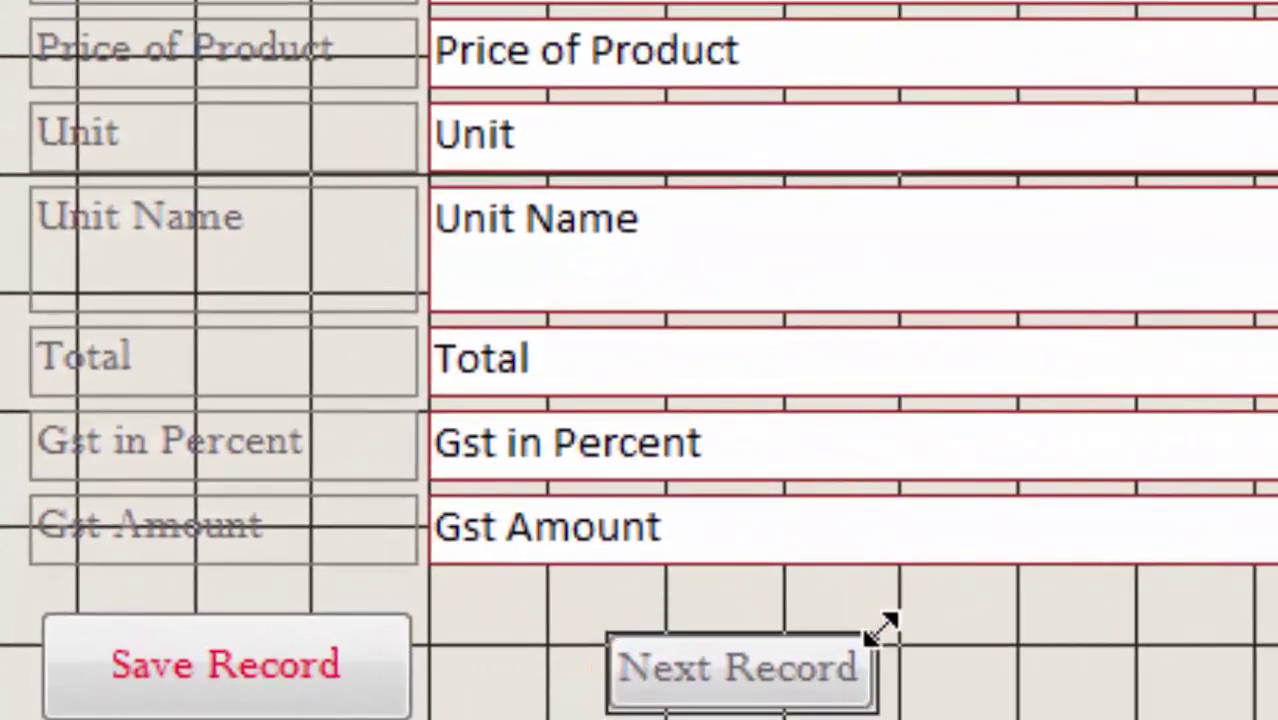
pyautogui.click(940, 703)
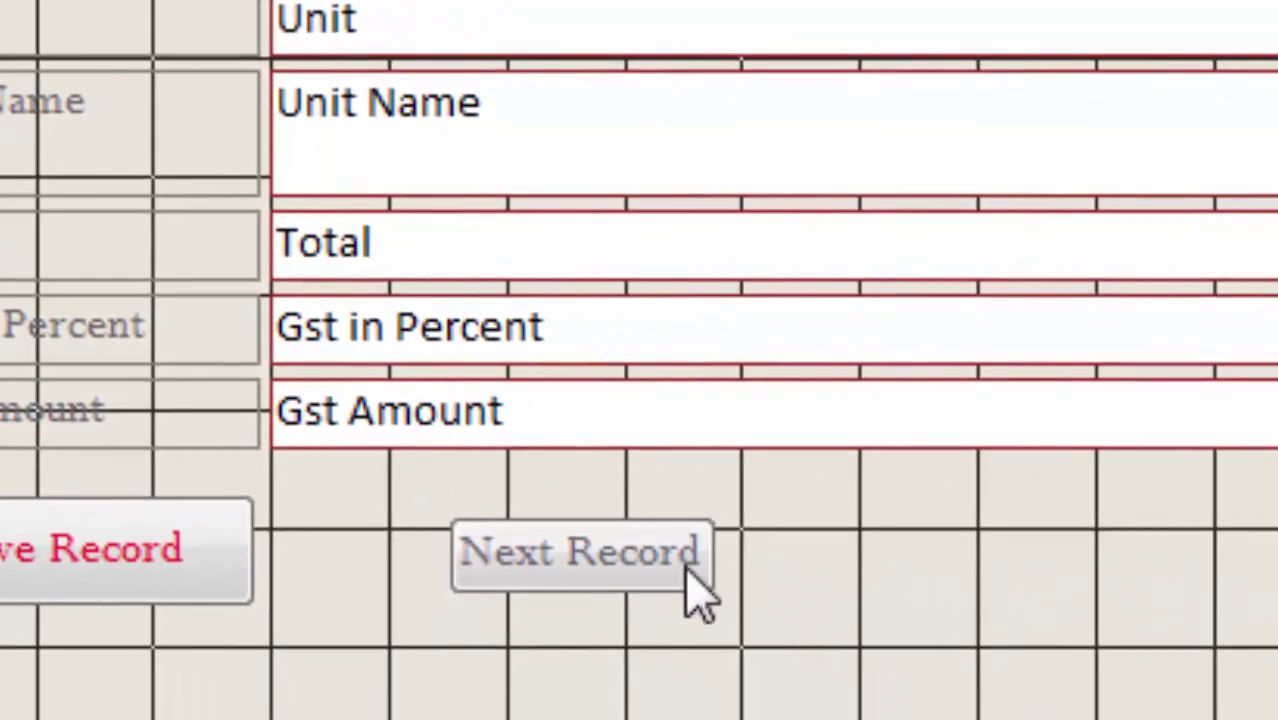
pyautogui.click(700, 552)
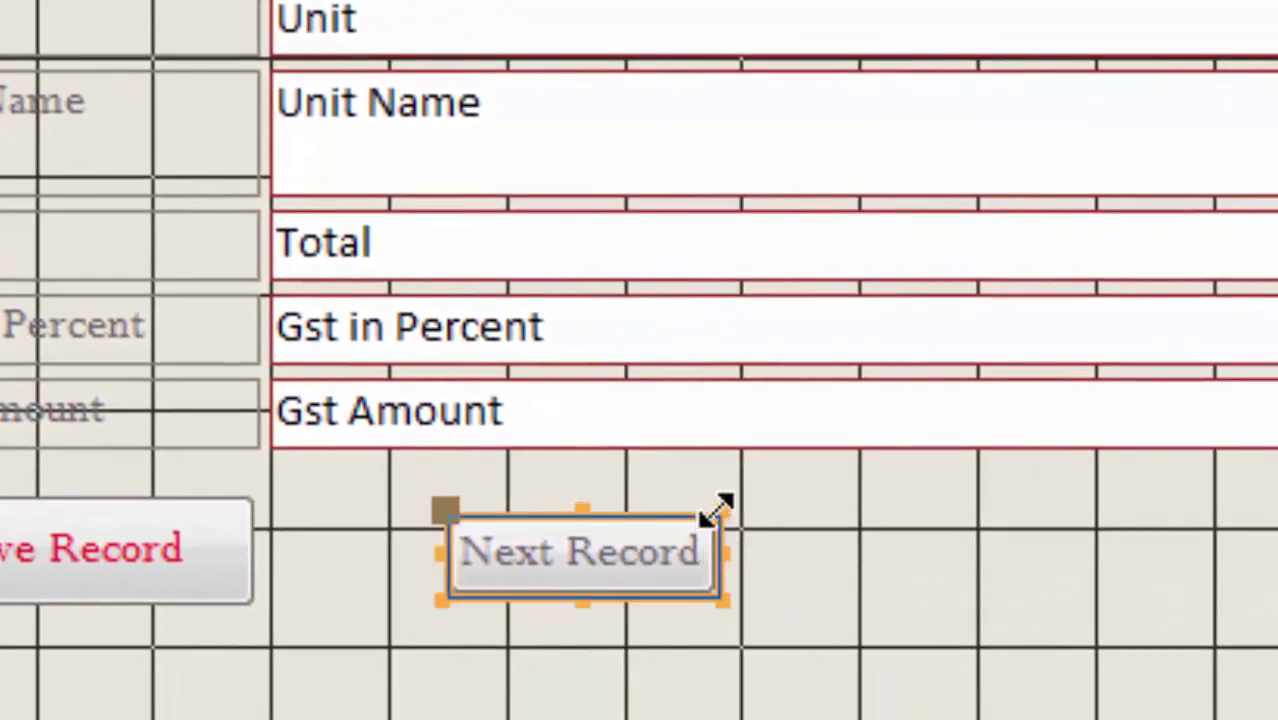
pyautogui.moveTo(715, 508); pyautogui.dragTo(718, 497)
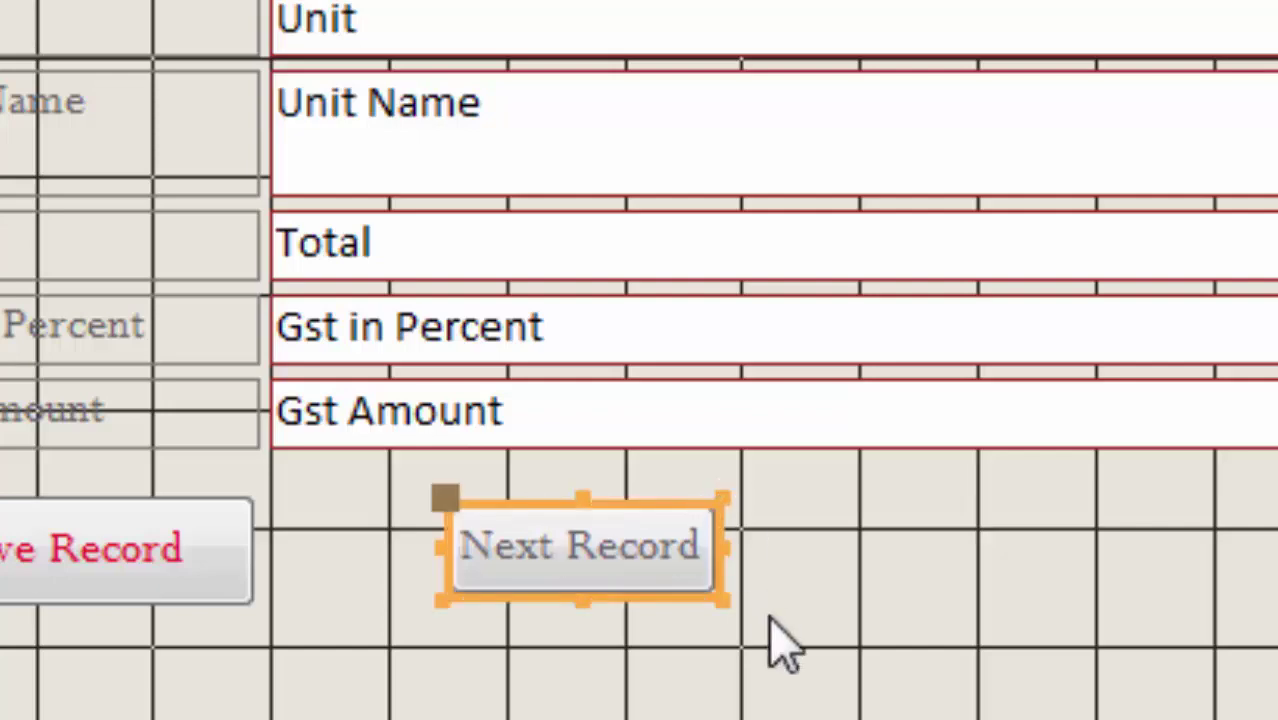
pyautogui.click(984, 557)
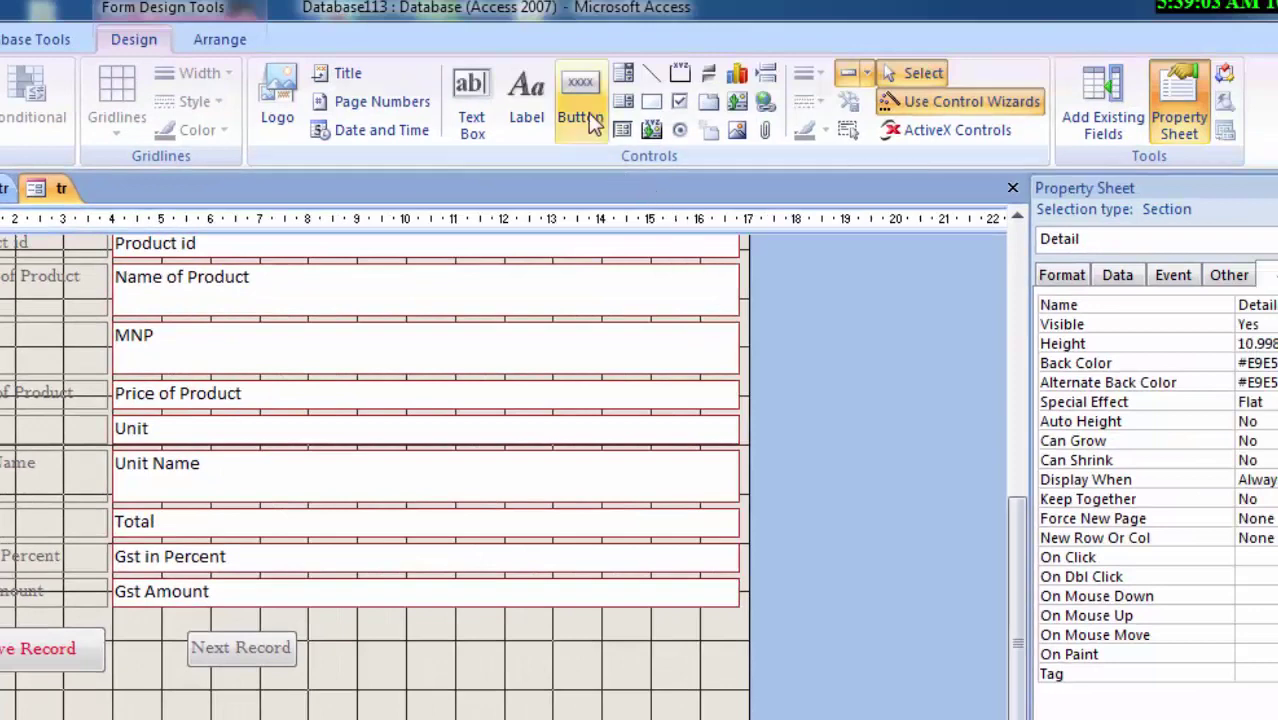
# - Add a 'Previous Record' text button right of Next Record that goes to the previous record
pyautogui.click(581, 110)
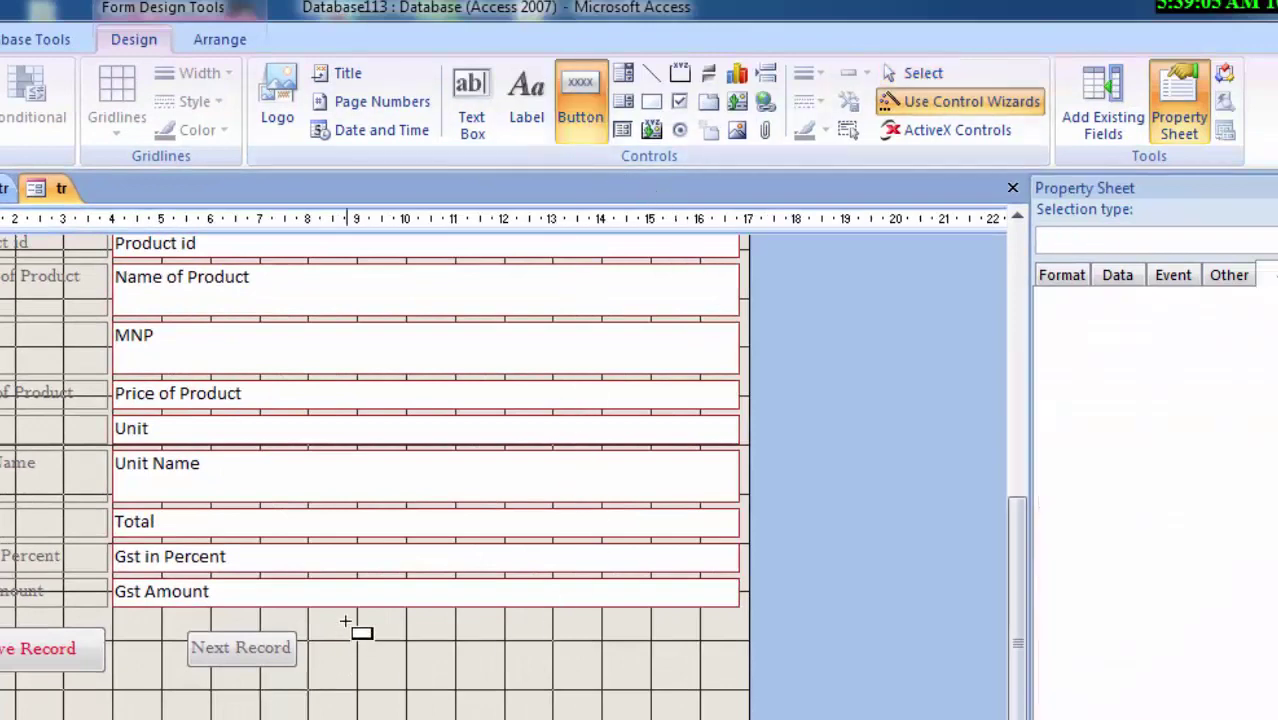
pyautogui.moveTo(347, 622)
pyautogui.mouseDown()
pyautogui.moveTo(382, 645)
pyautogui.moveTo(476, 664)
pyautogui.mouseUp()
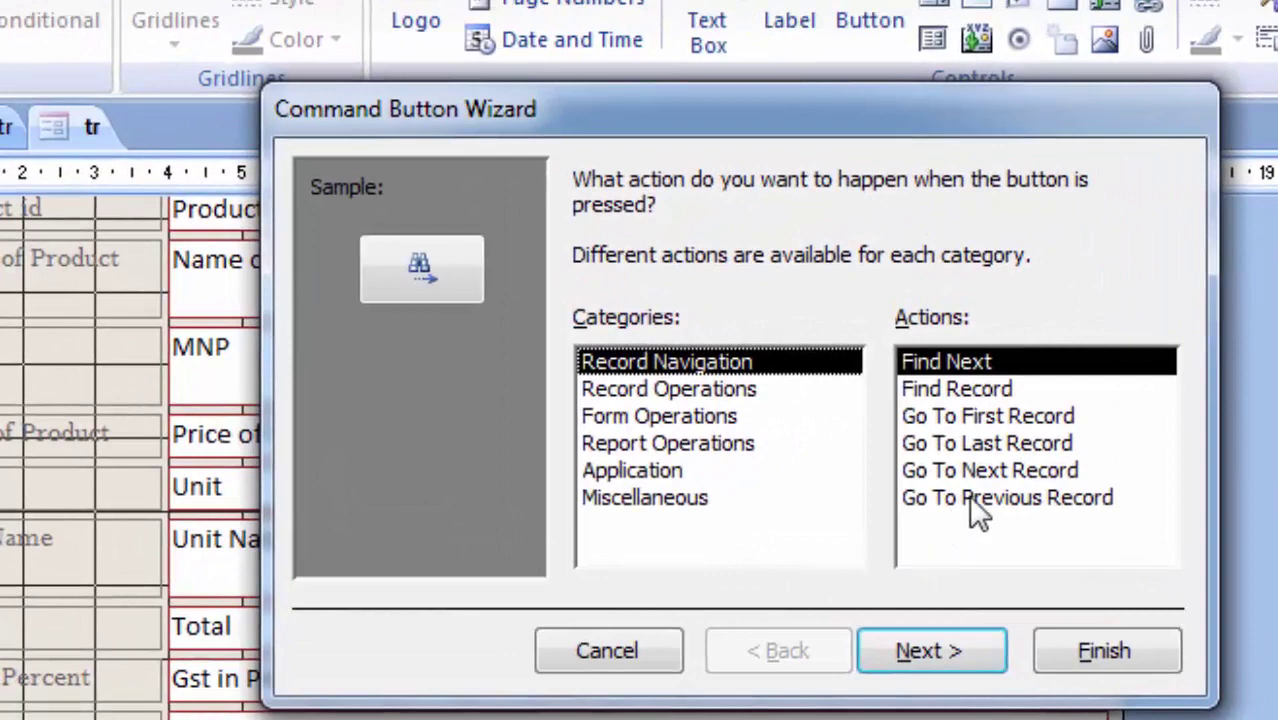
pyautogui.click(968, 497)
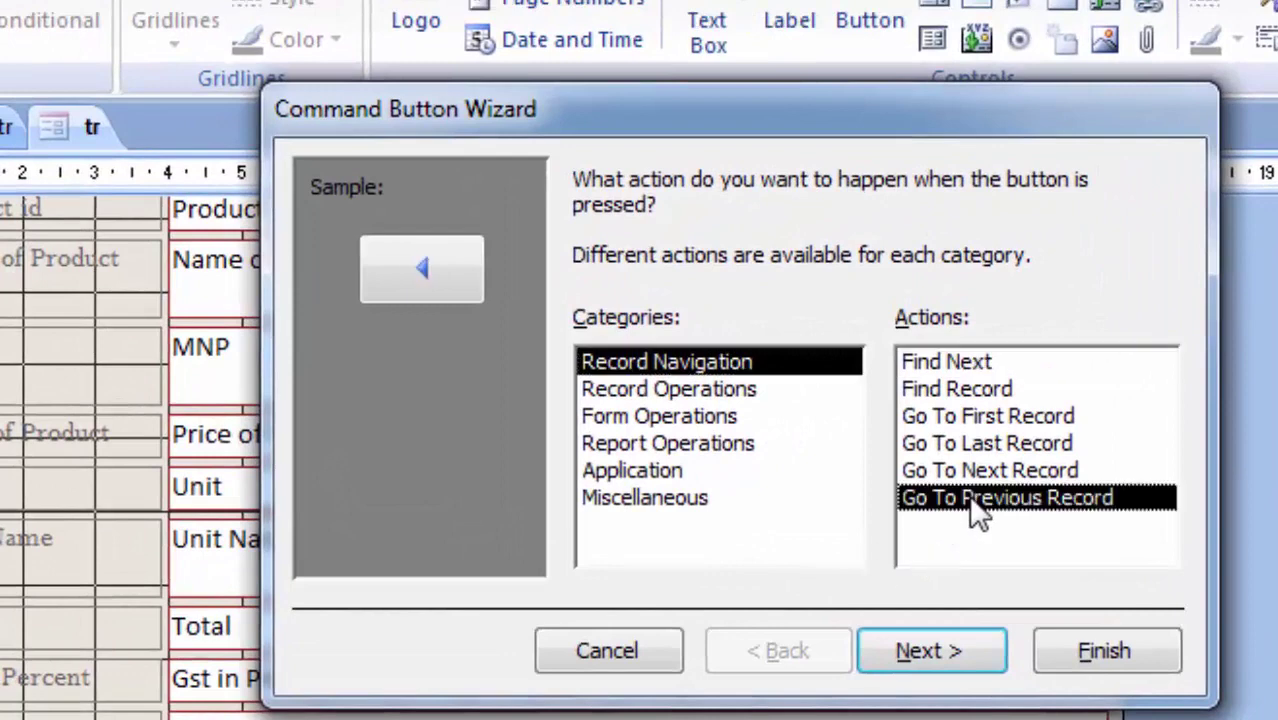
pyautogui.click(941, 659)
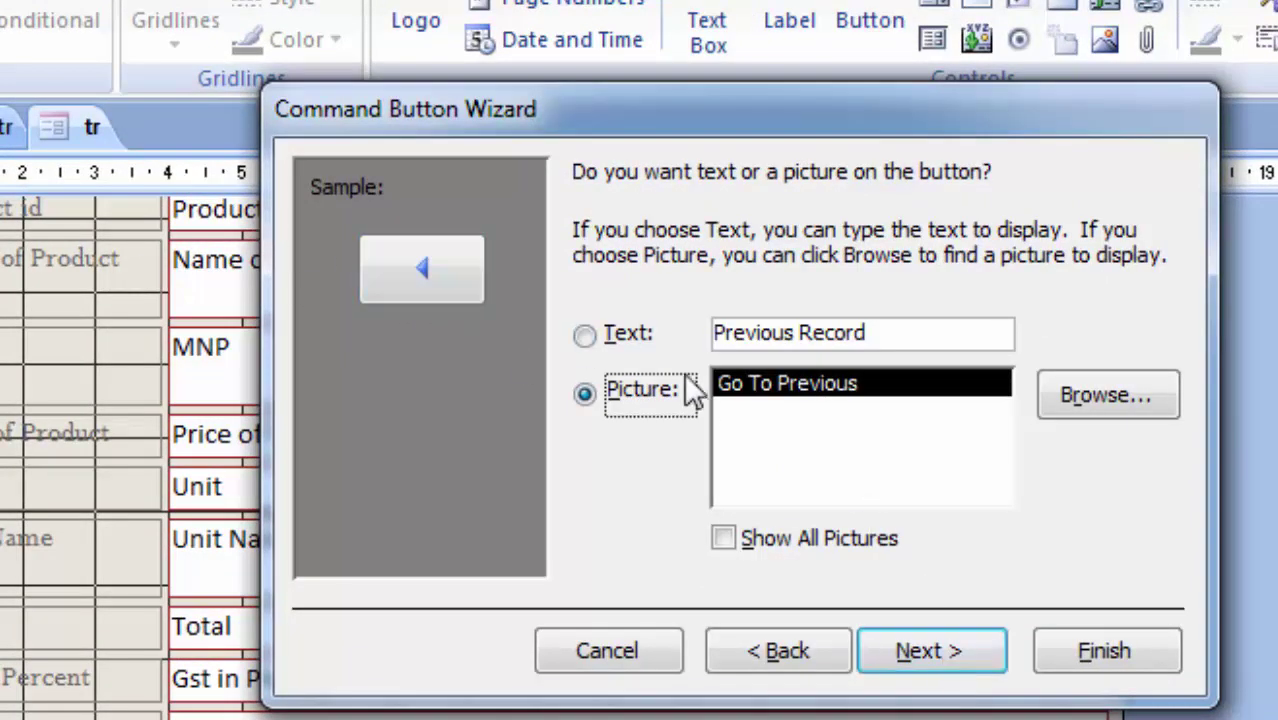
pyautogui.click(622, 333)
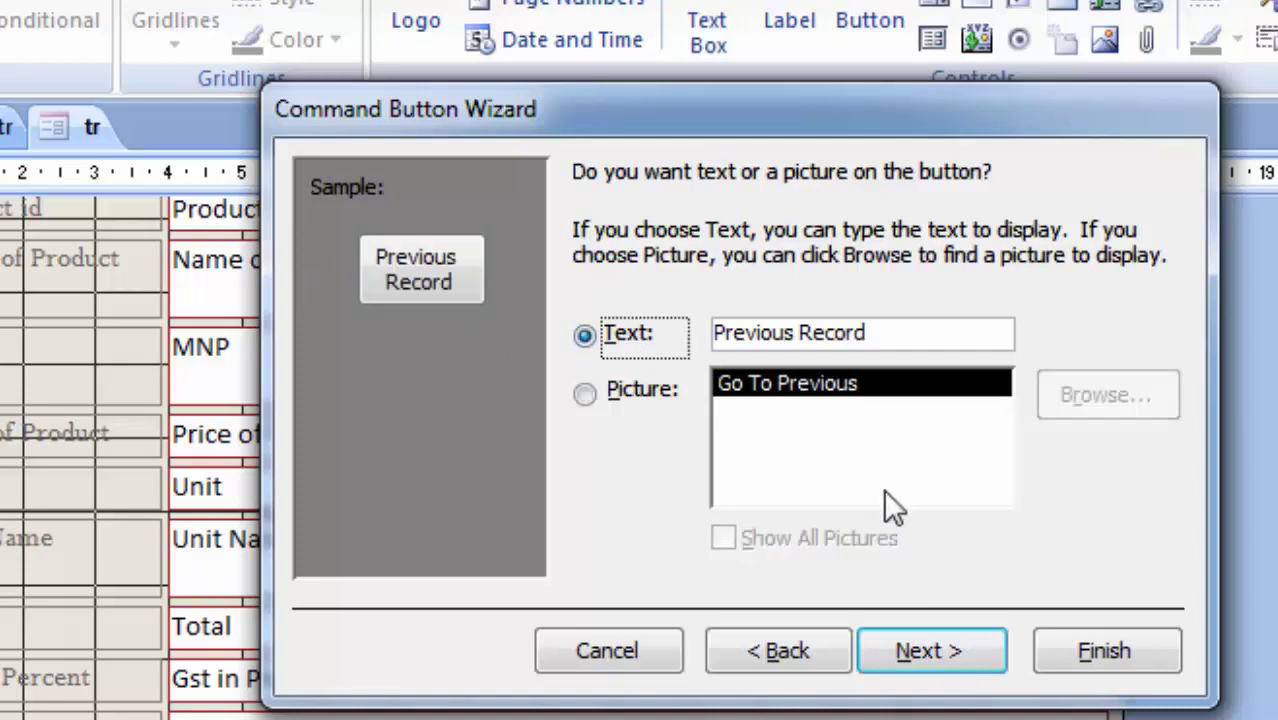
pyautogui.click(896, 643)
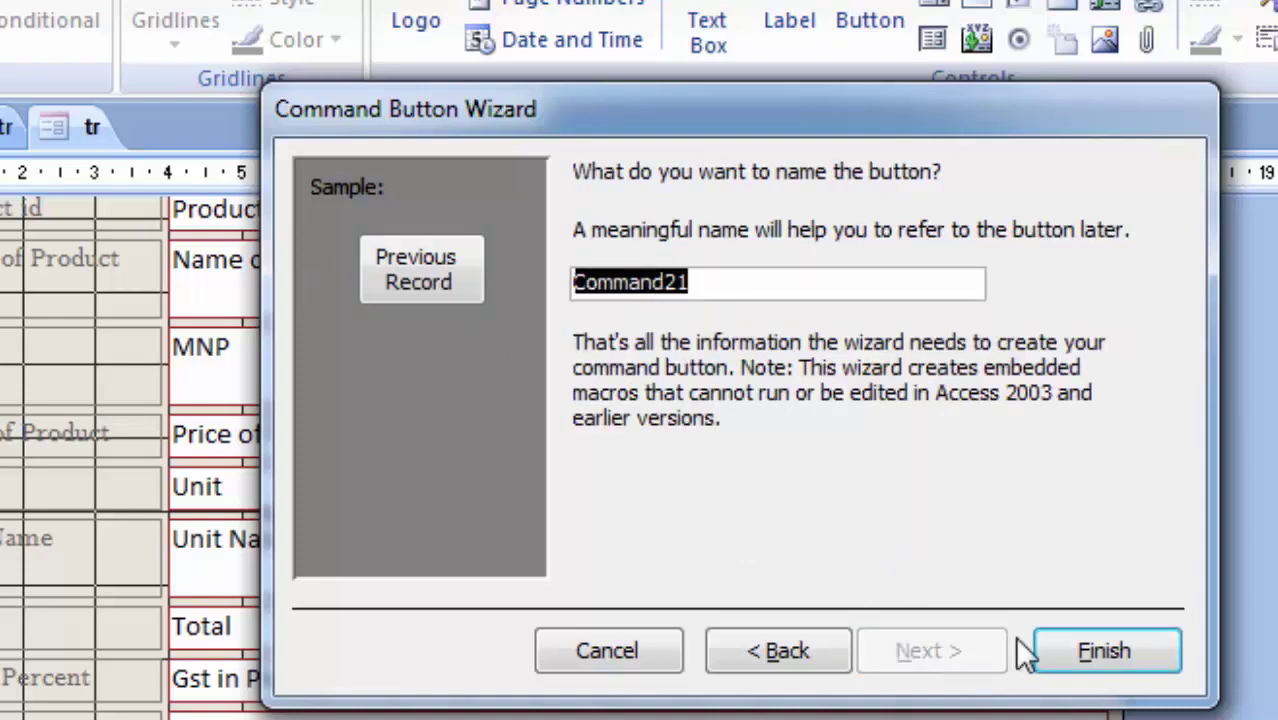
pyautogui.click(1082, 648)
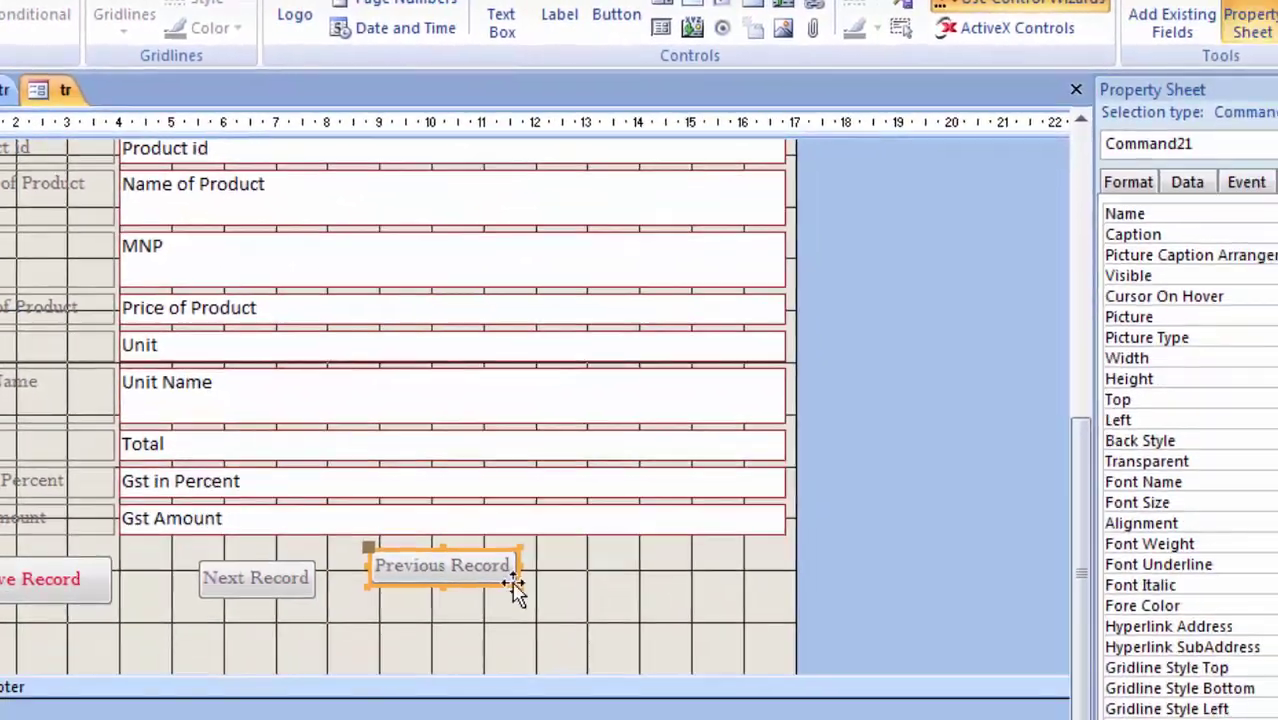
# - Enlarge the Previous Record button slightly
pyautogui.moveTo(514, 584); pyautogui.dragTo(533, 593)
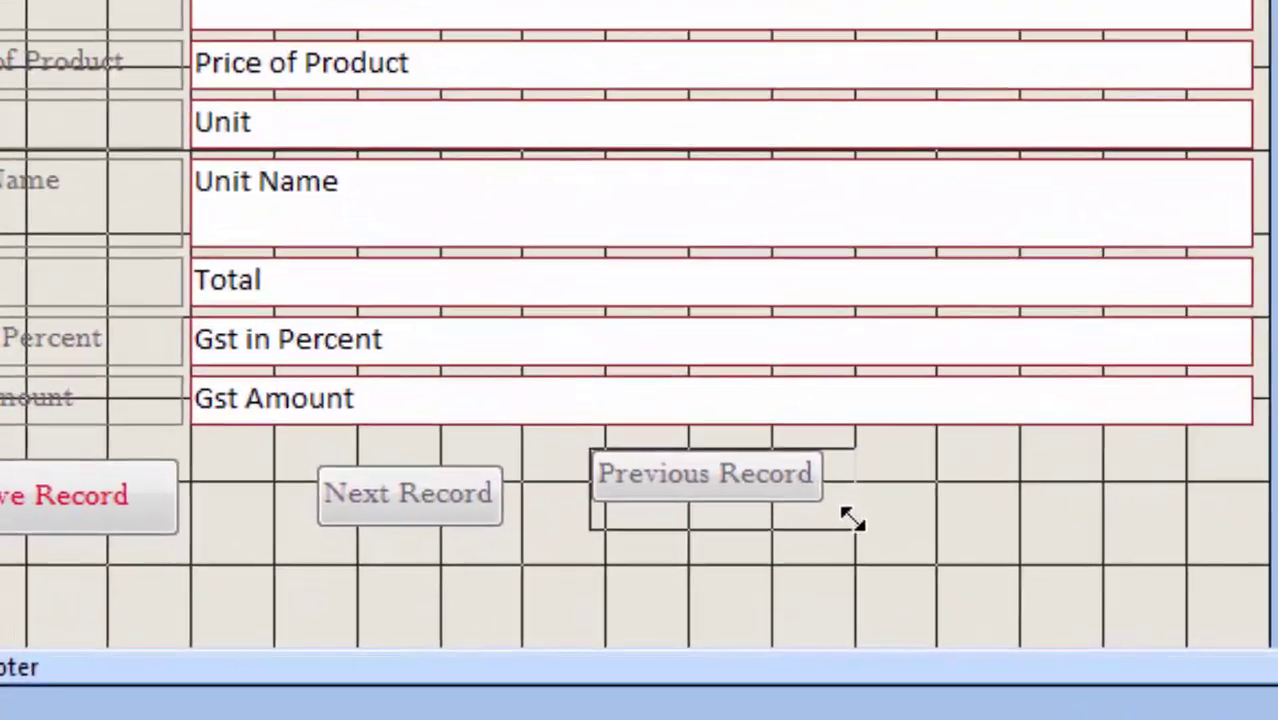
pyautogui.moveTo(850, 517); pyautogui.dragTo(852, 518)
pyautogui.click(1058, 497)
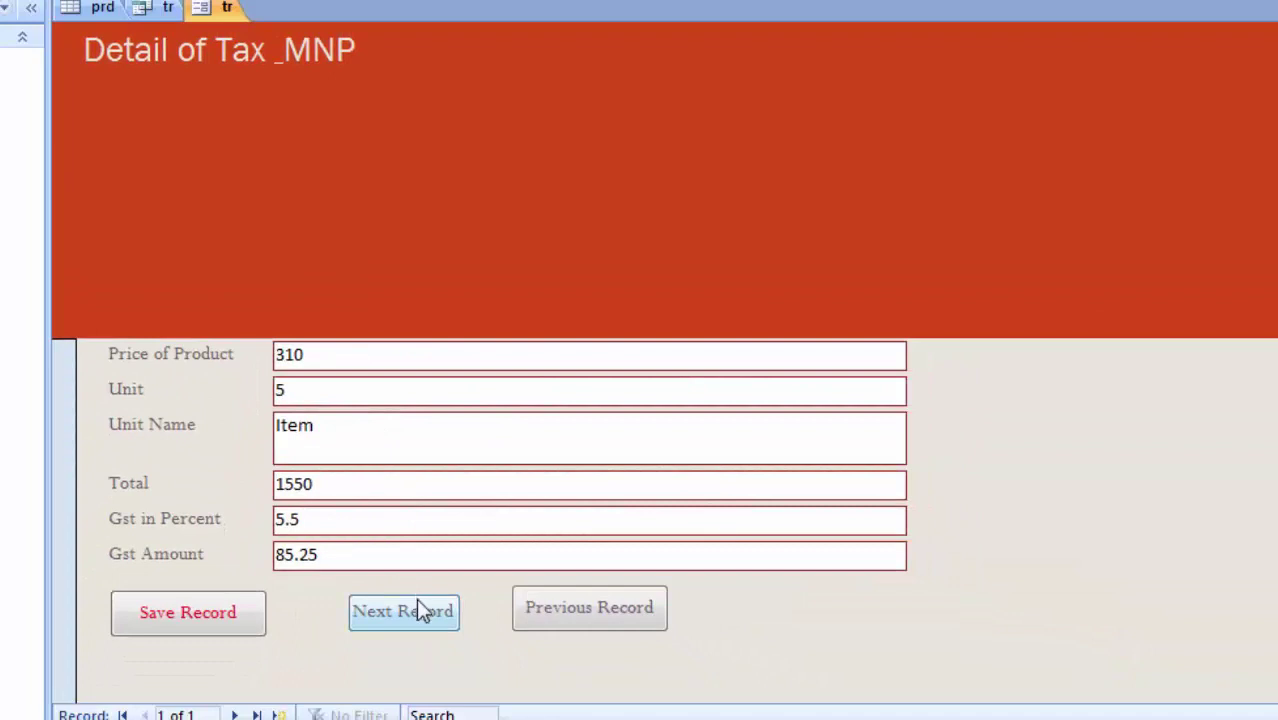
# - Go from the Keyboard record to blank record 2 of 2 and scroll up to Product id
pyautogui.click(420, 610)
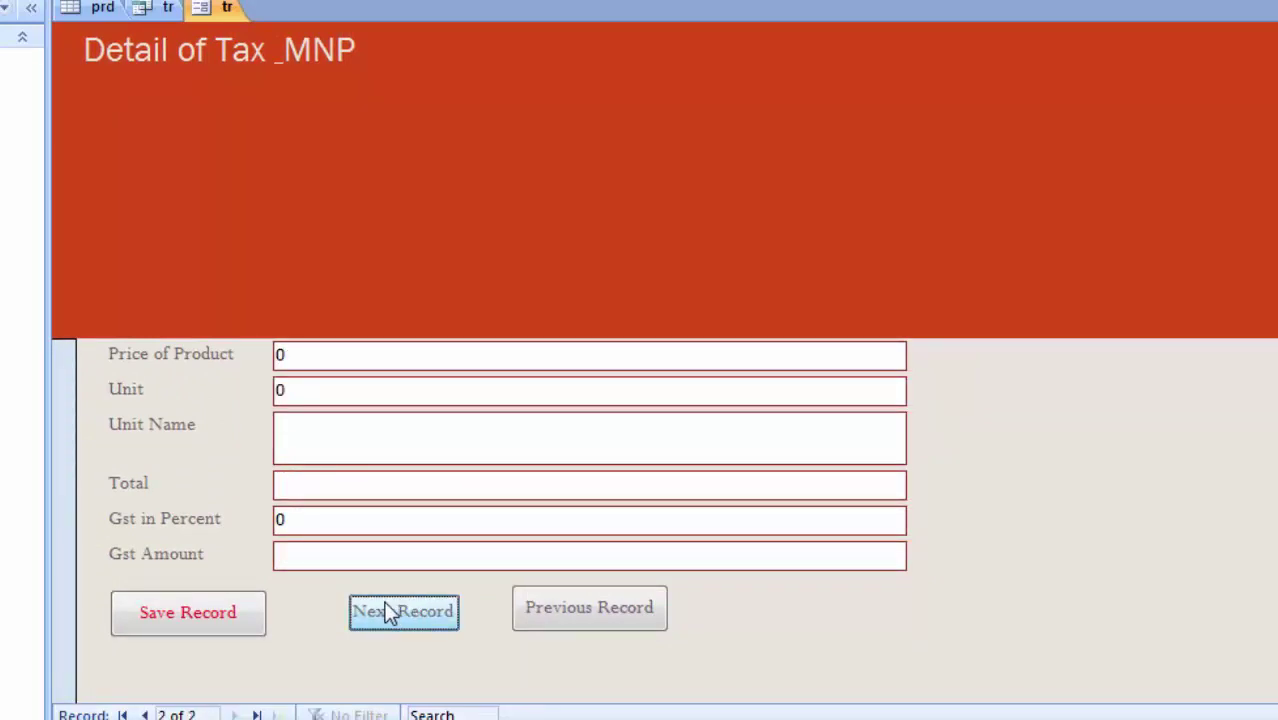
pyautogui.scroll(3, 429, 586)
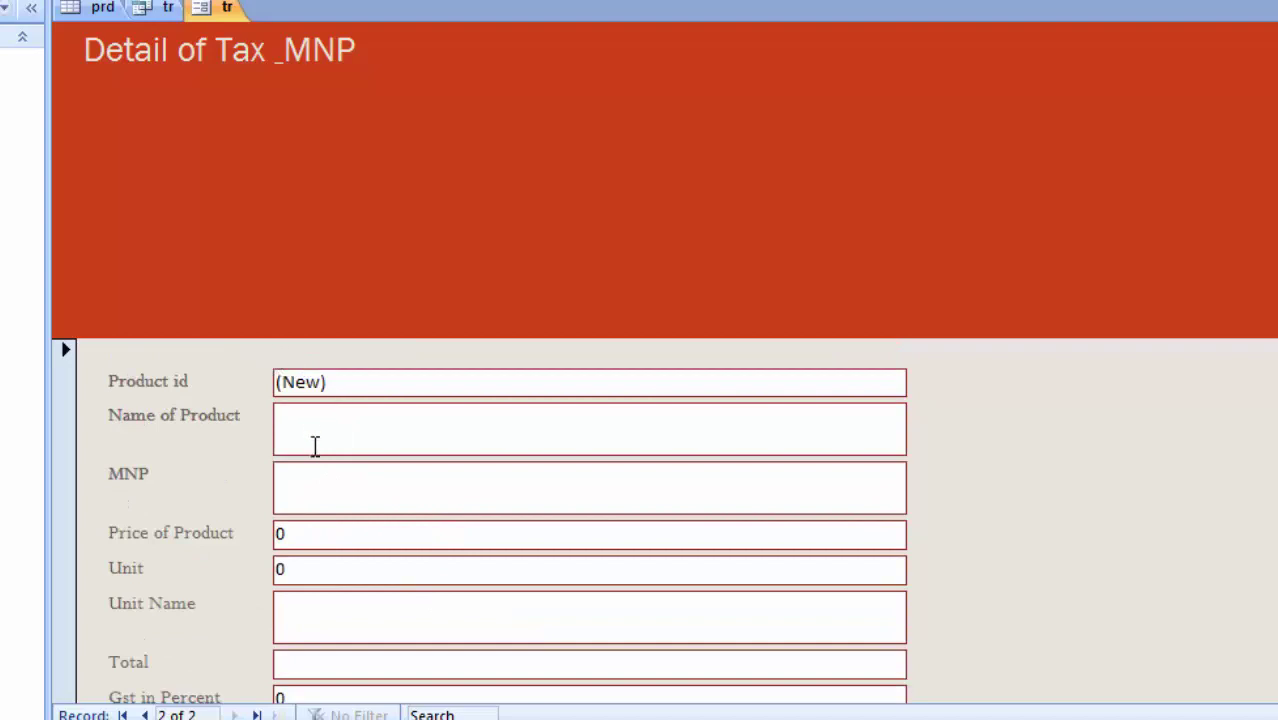
# - Enter a product 'Keyb' with MNP K765432, price 310, 12 units of Item
pyautogui.click(315, 440)
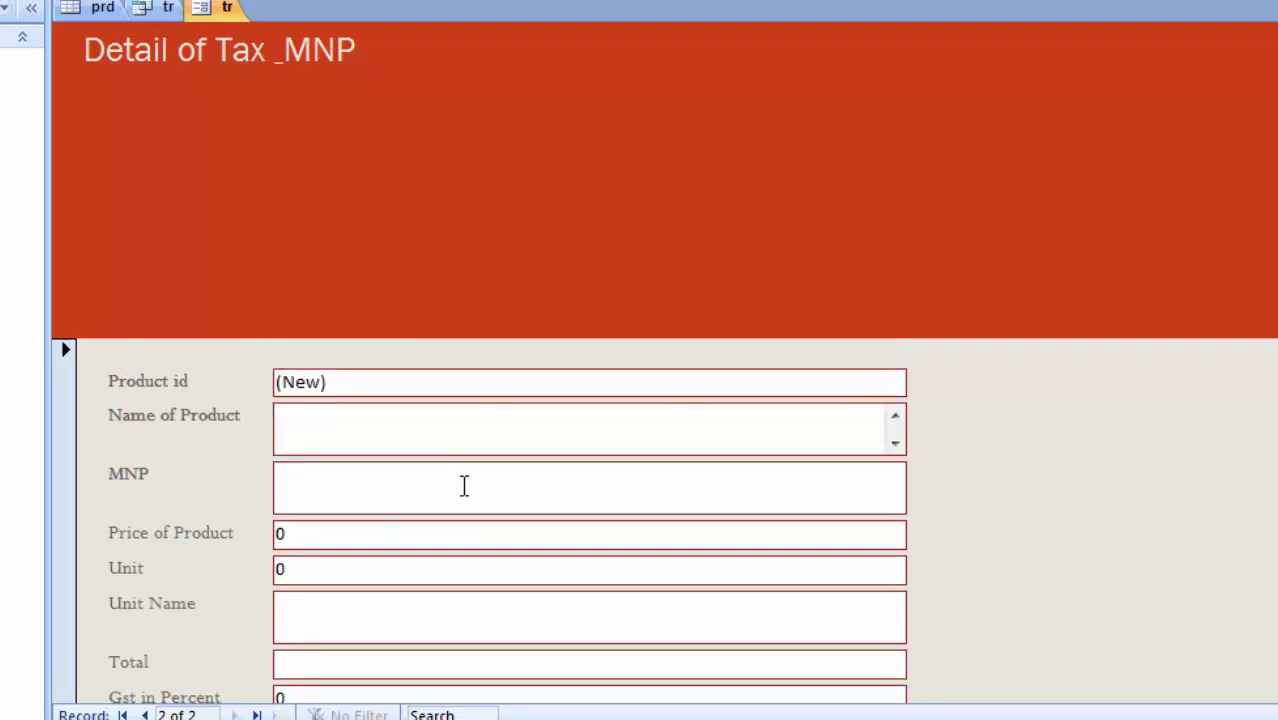
pyautogui.write('Ke')
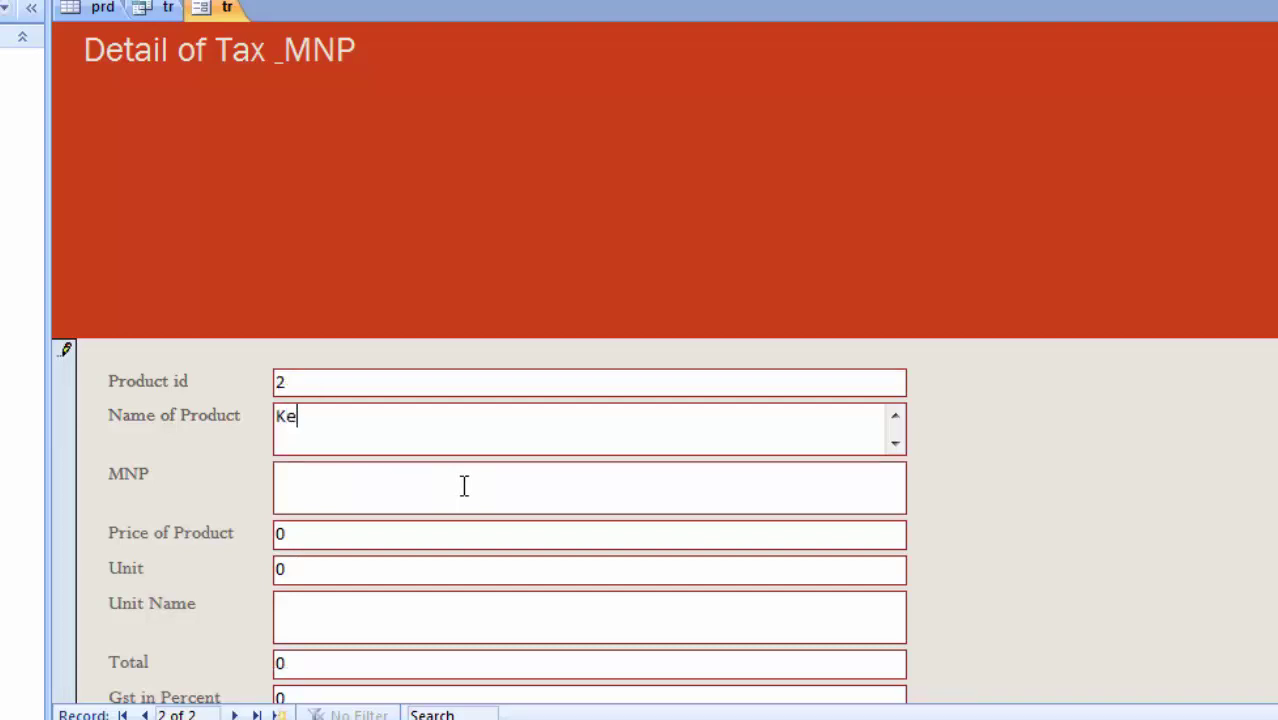
pyautogui.write('yboard')
pyautogui.click(464, 486)
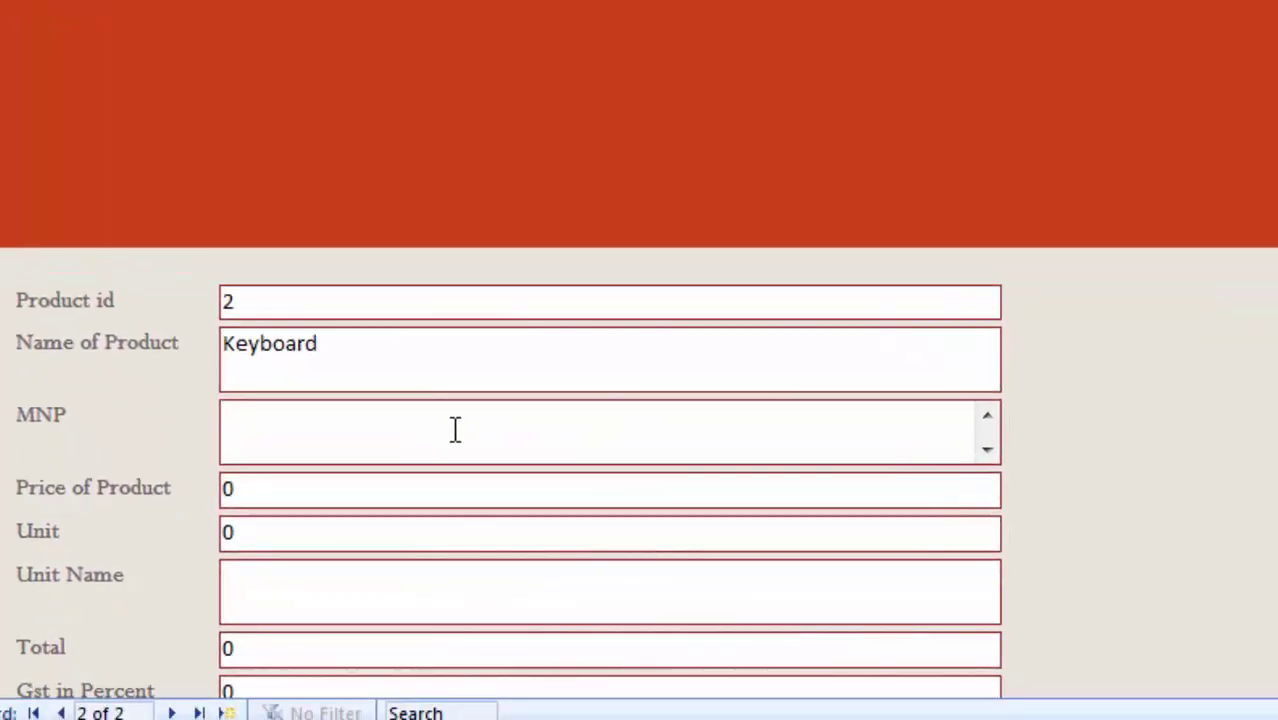
pyautogui.write('K7')
pyautogui.write('65432')
pyautogui.press('Tab')
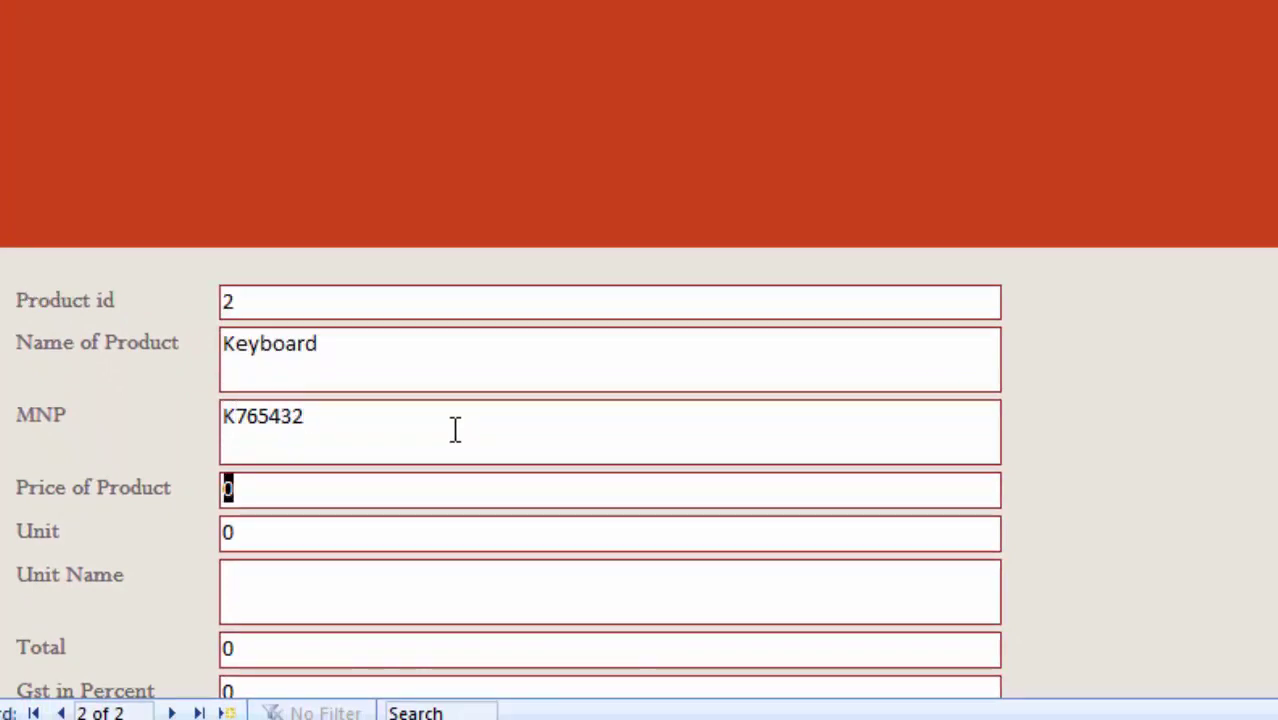
pyautogui.write('310')
pyautogui.press('Tab')
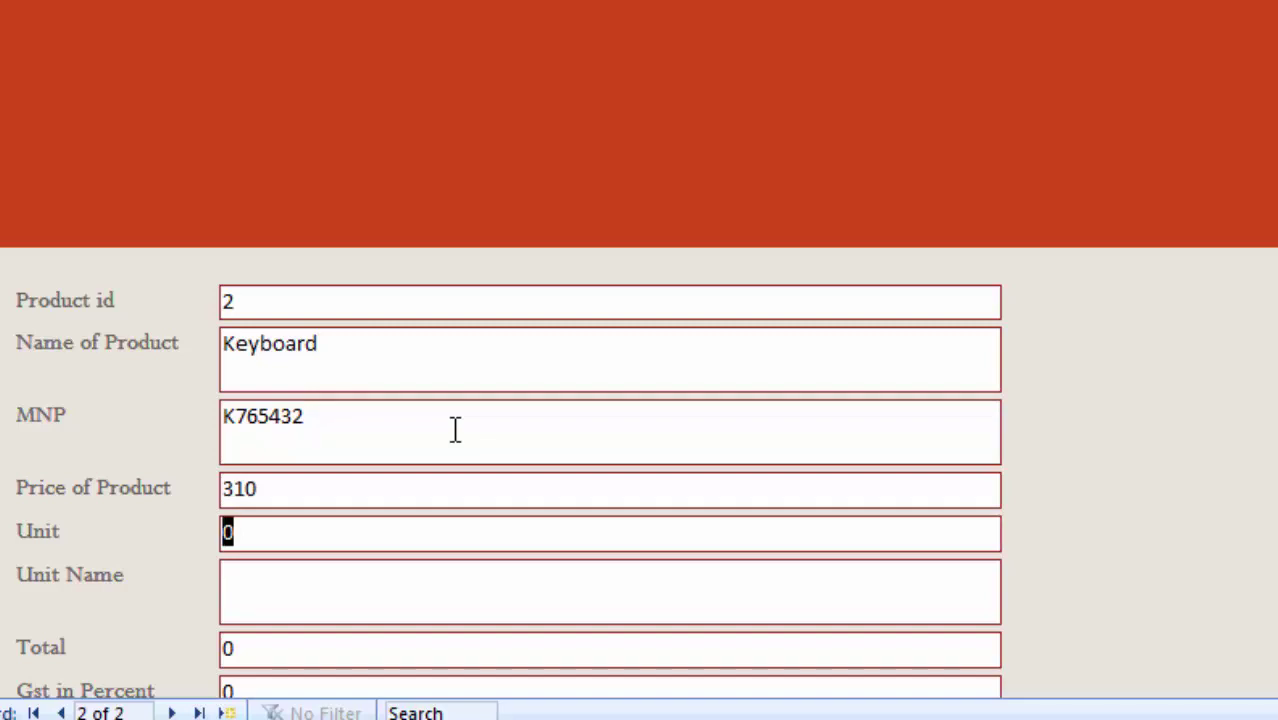
pyautogui.write('12')
pyautogui.press('Tab')
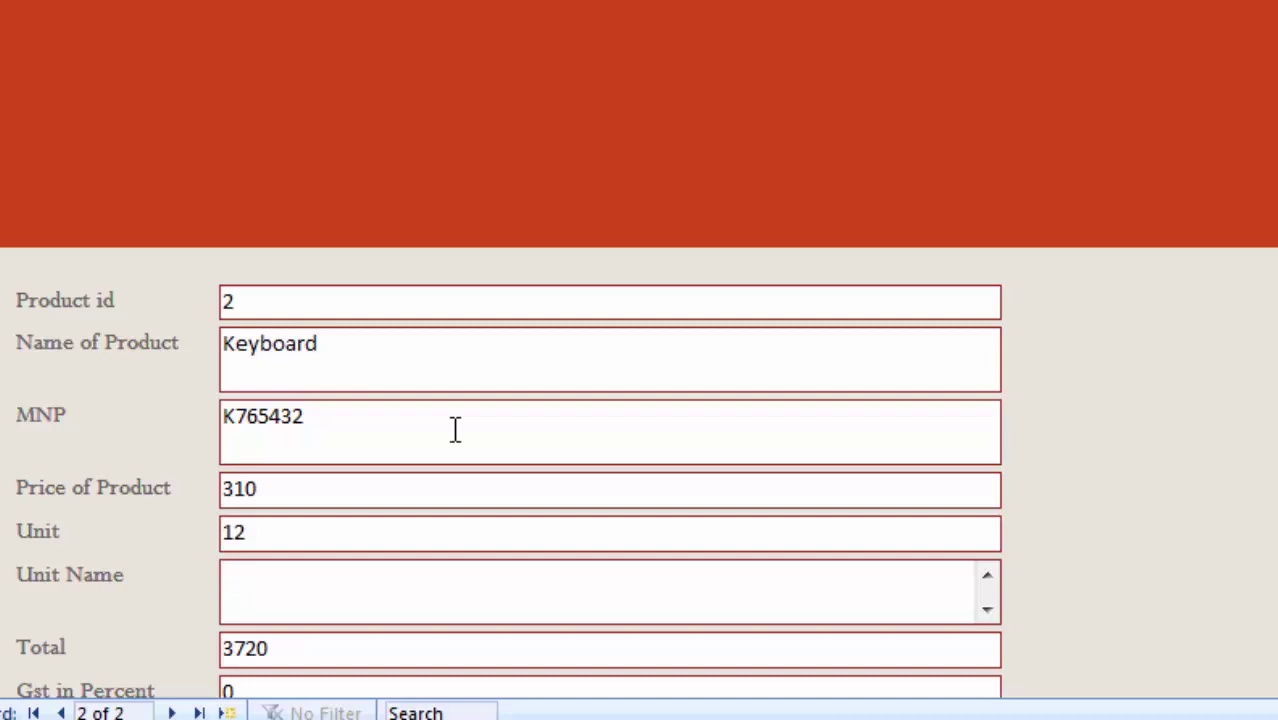
pyautogui.write('Ite')
pyautogui.write('ms')
pyautogui.press('BackSpace')
pyautogui.press('Tab')
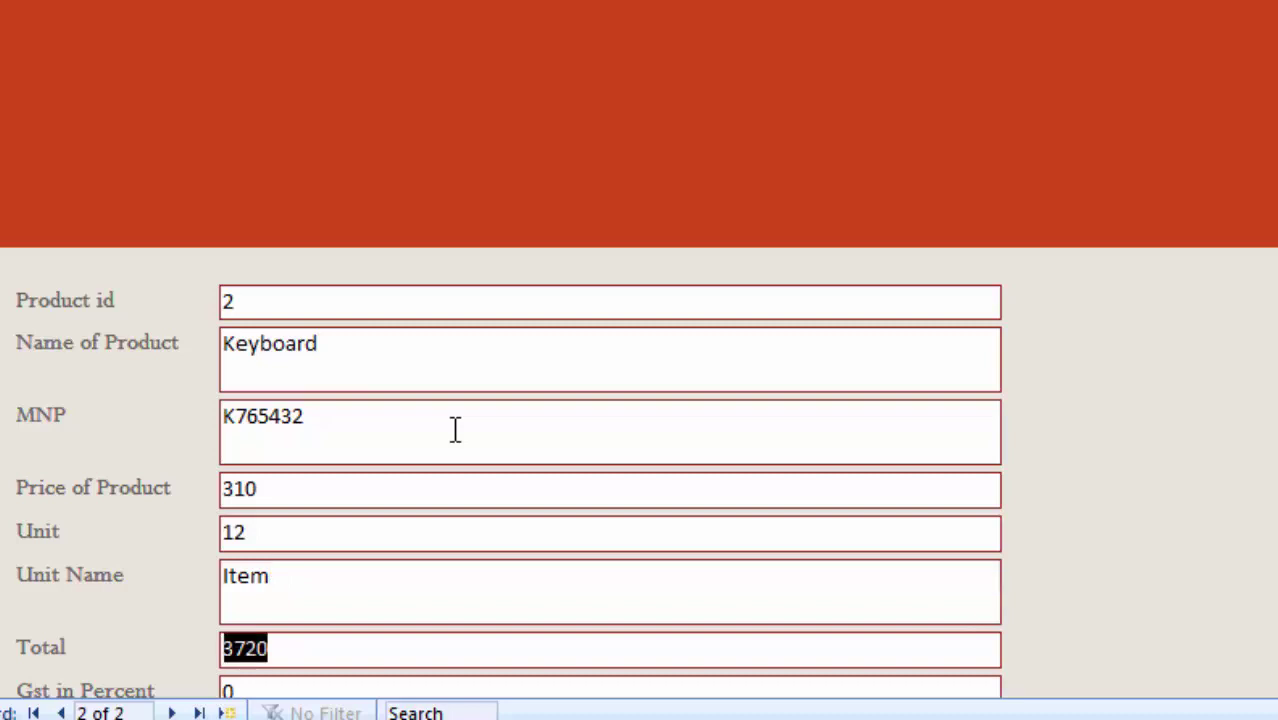
# - Set Gst in Percent to 12.2, save the record and move to blank record 3
pyautogui.scroll(-3, 409, 588)
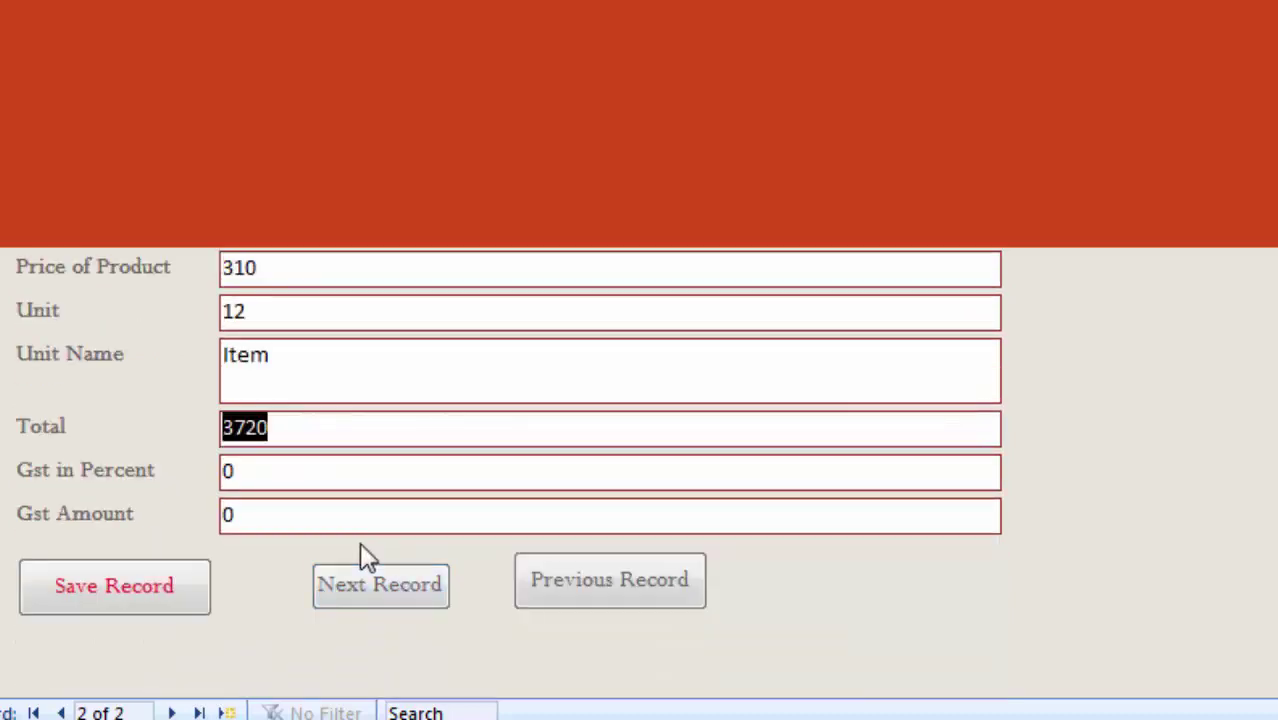
pyautogui.click(259, 473)
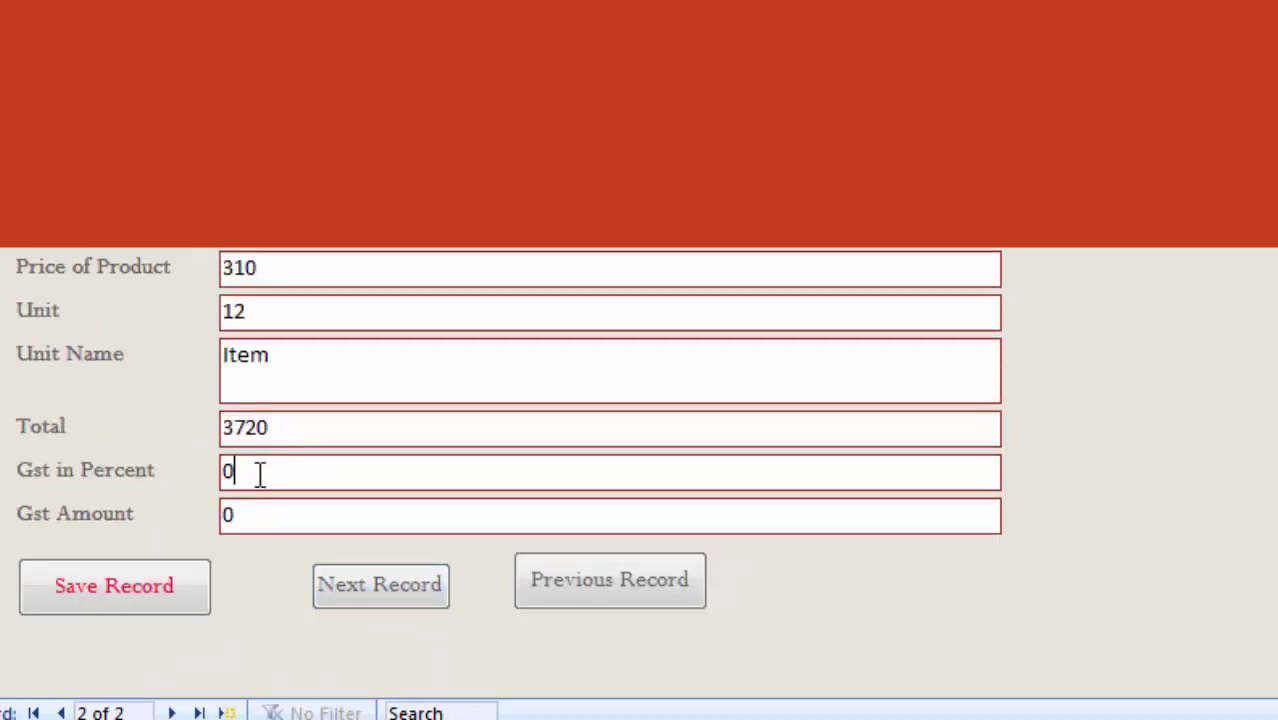
pyautogui.press('BackSpace')
pyautogui.write('12.')
pyautogui.write('2')
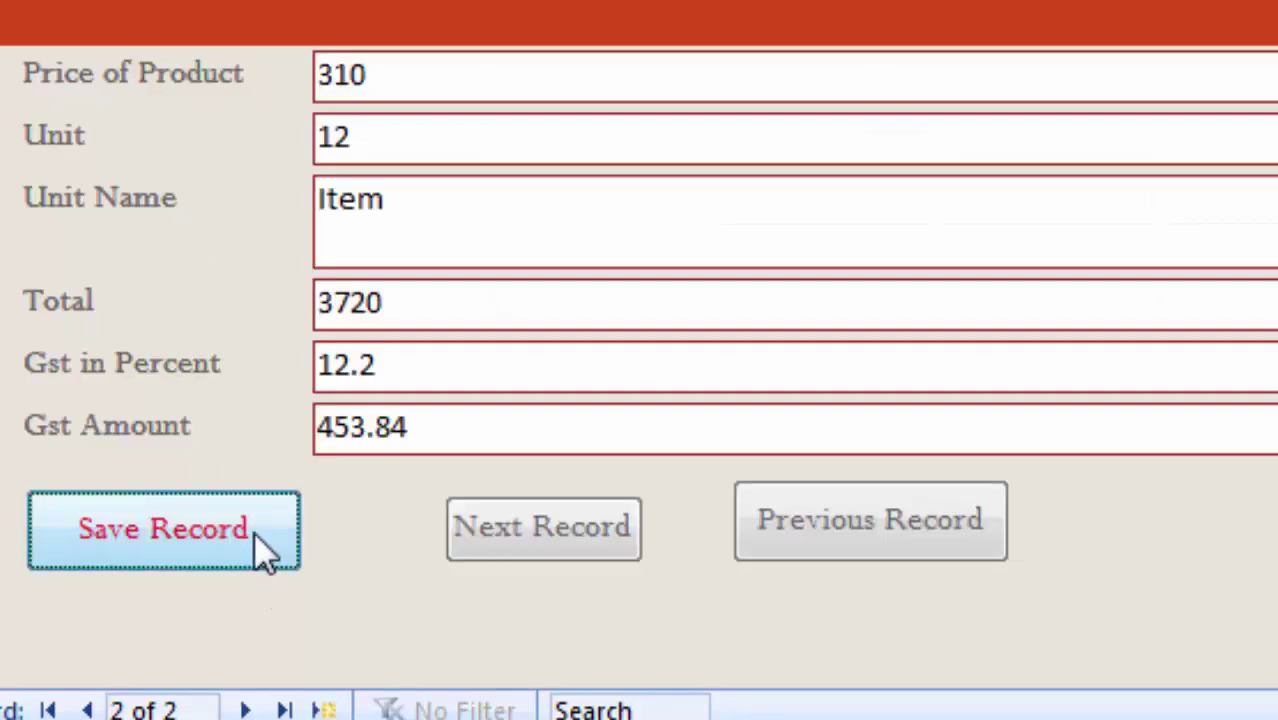
pyautogui.click(260, 538)
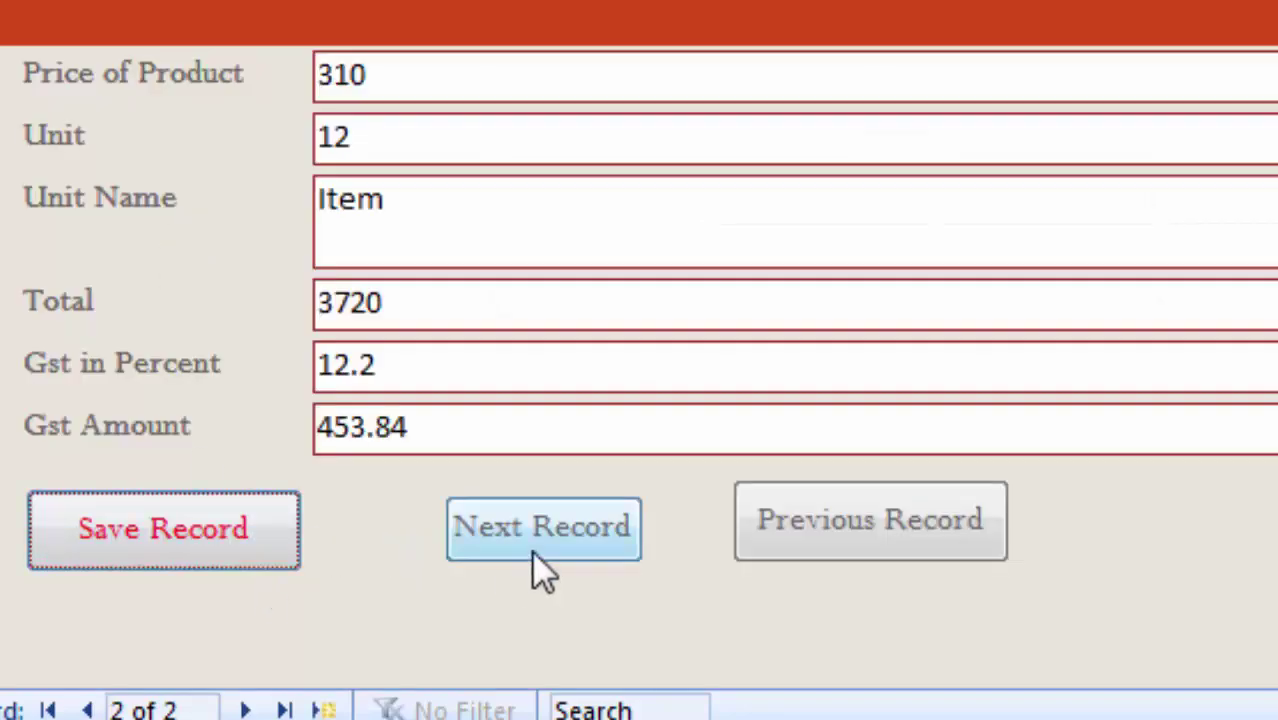
pyautogui.click(531, 526)
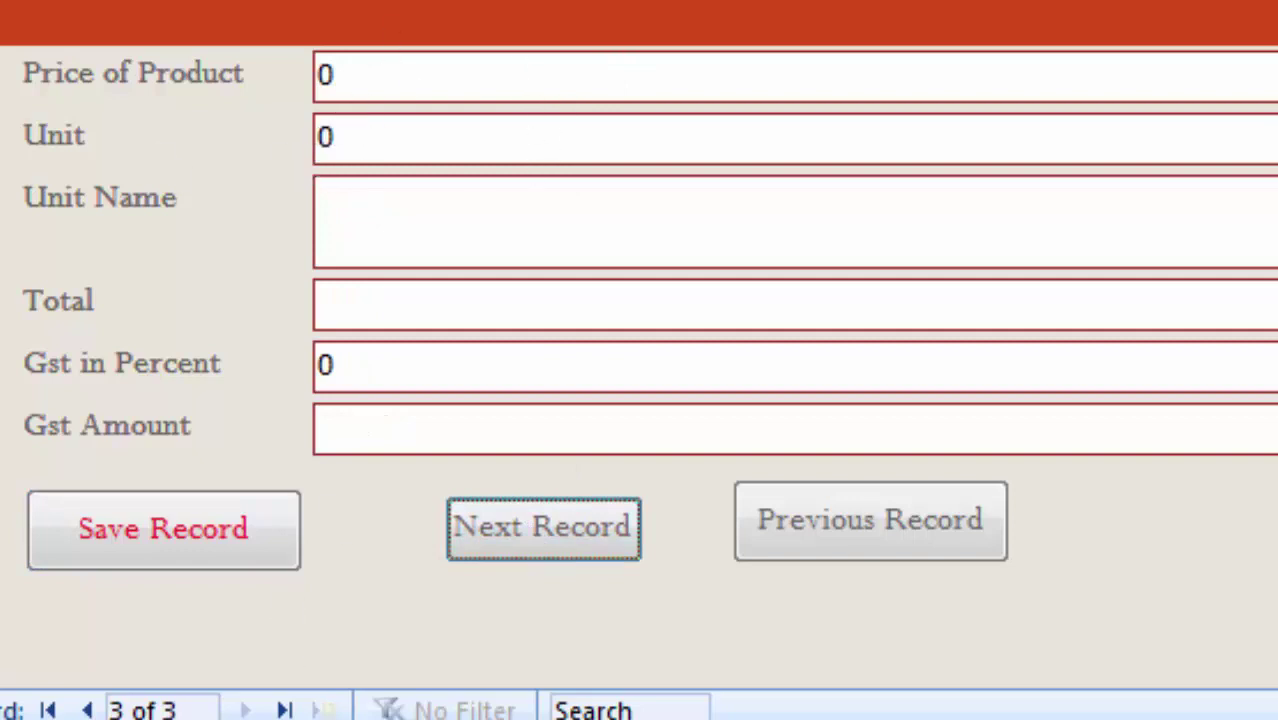
# - Enter the Mouse product with MNP M432, price 120 and 32 units of Item
pyautogui.click(401, 77)
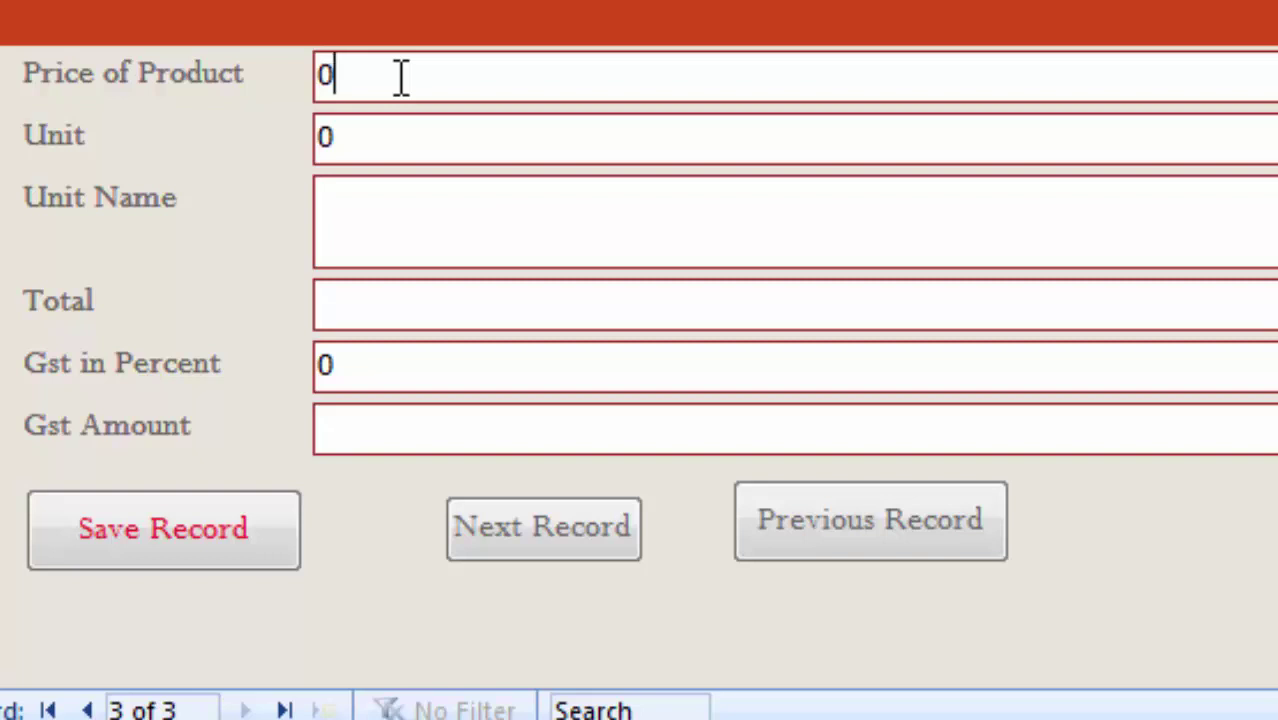
pyautogui.scroll(2, 640, 330)
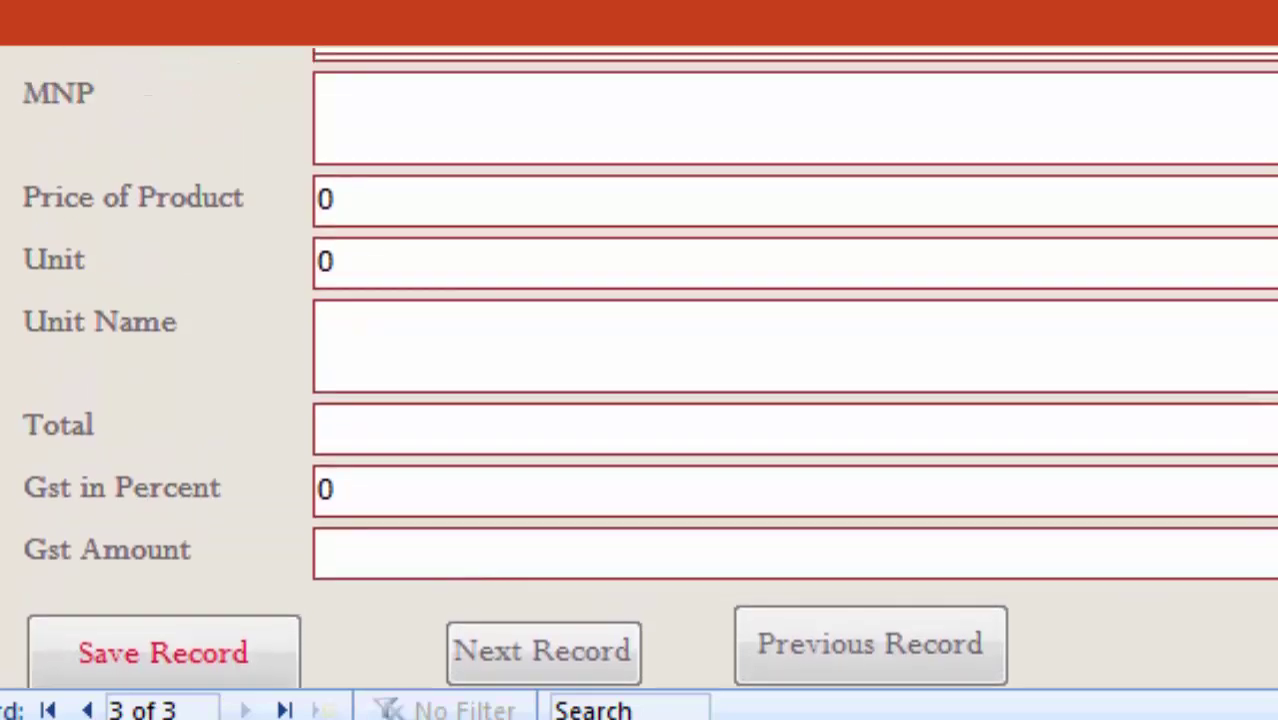
pyautogui.scroll(3, 640, 330)
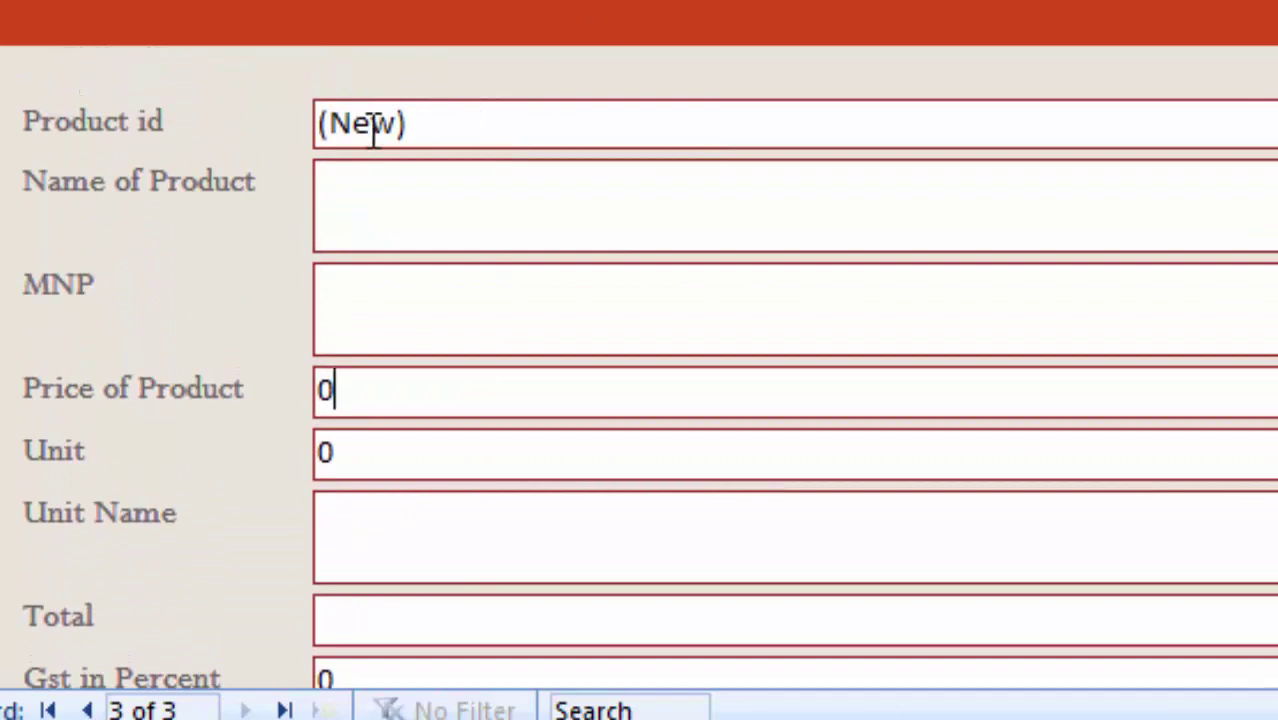
pyautogui.click(388, 178)
pyautogui.write('Mous')
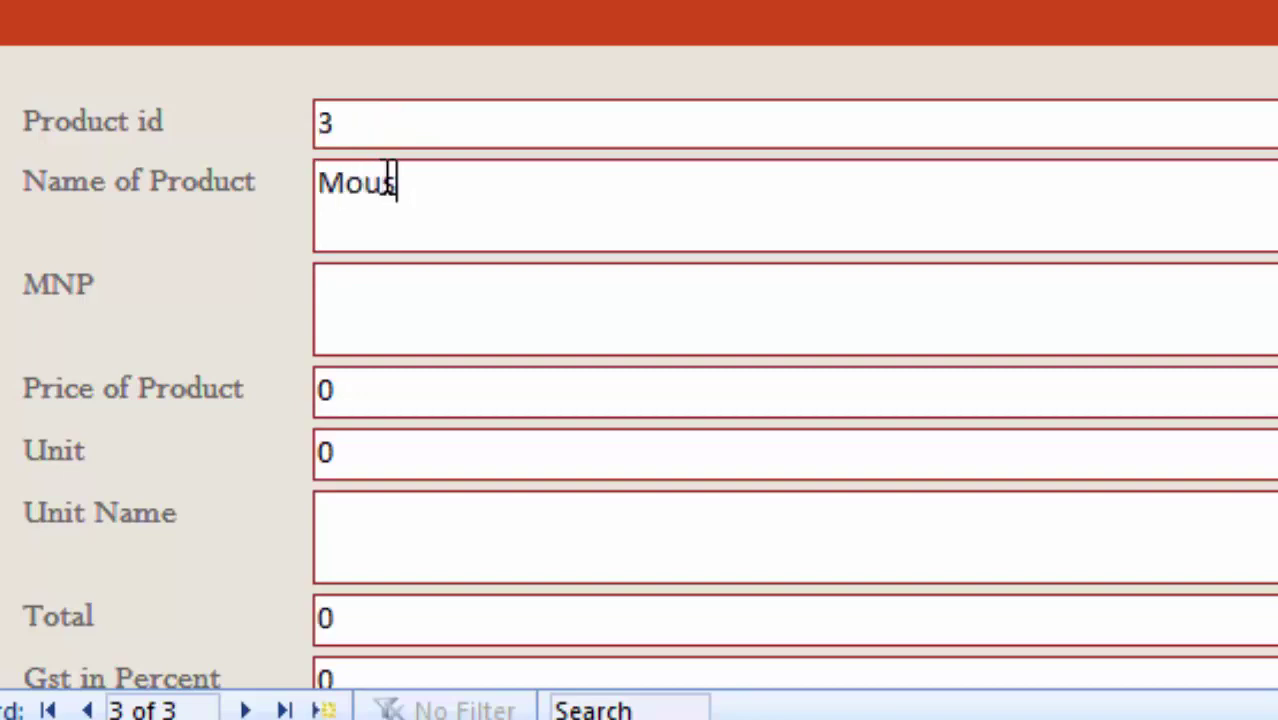
pyautogui.write('e')
pyautogui.press('Tab')
pyautogui.write('M432')
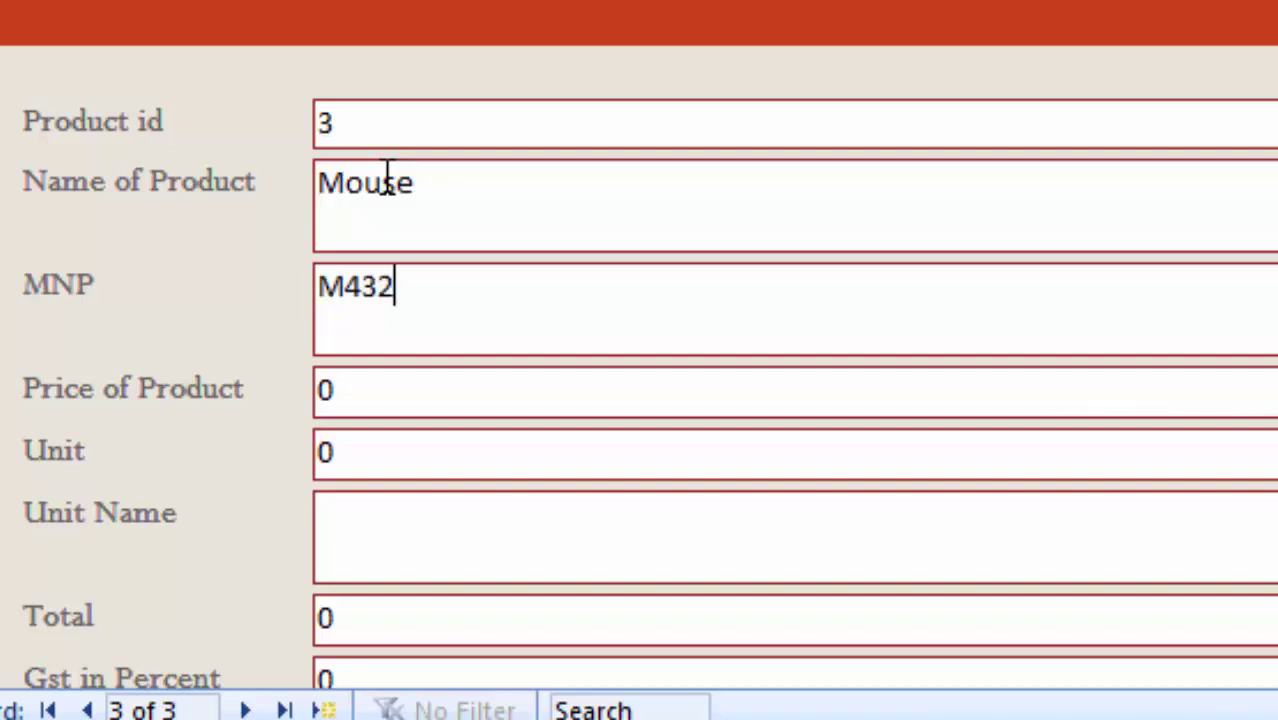
pyautogui.press('Tab')
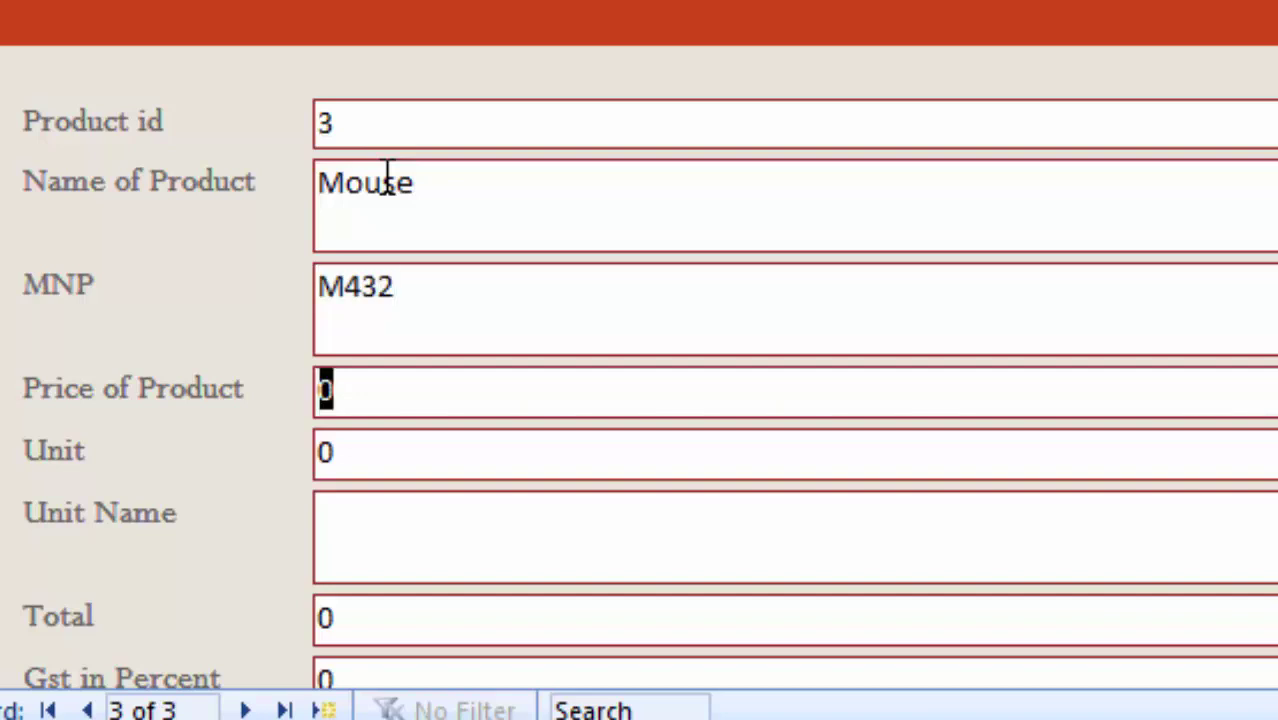
pyautogui.write('1')
pyautogui.press('BackSpace')
pyautogui.write('120')
pyautogui.press('Tab')
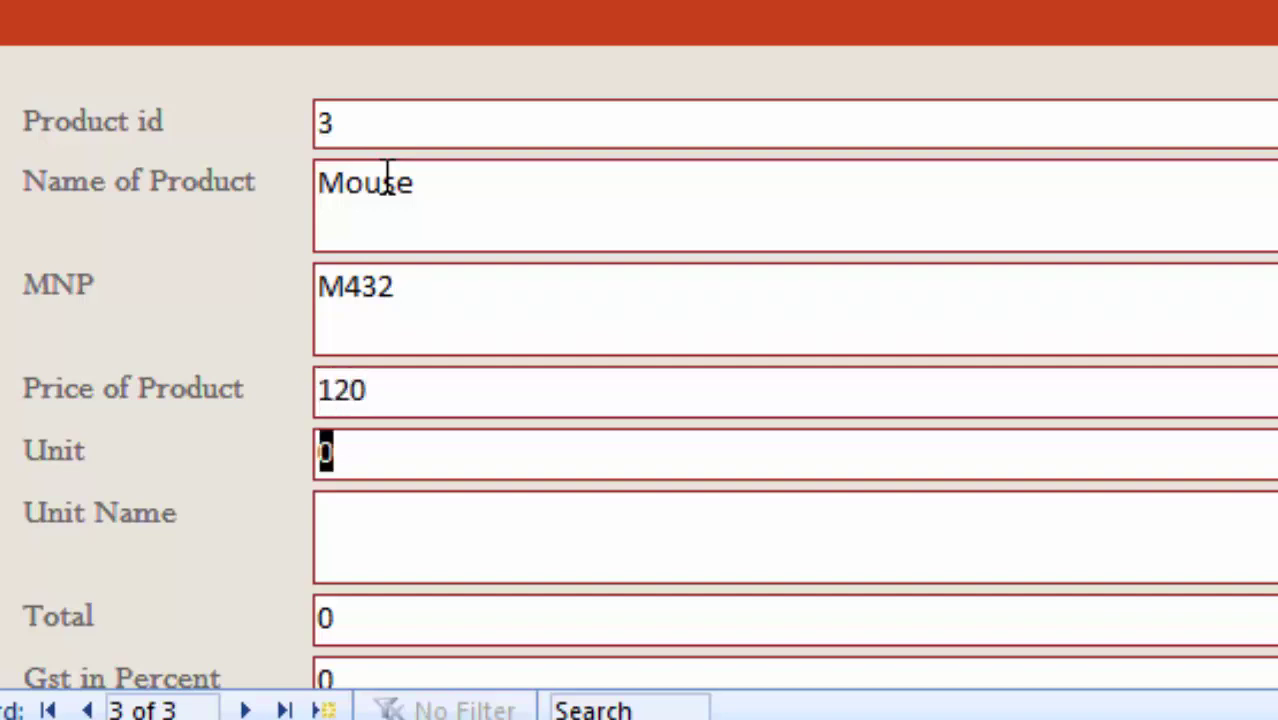
pyautogui.write('32')
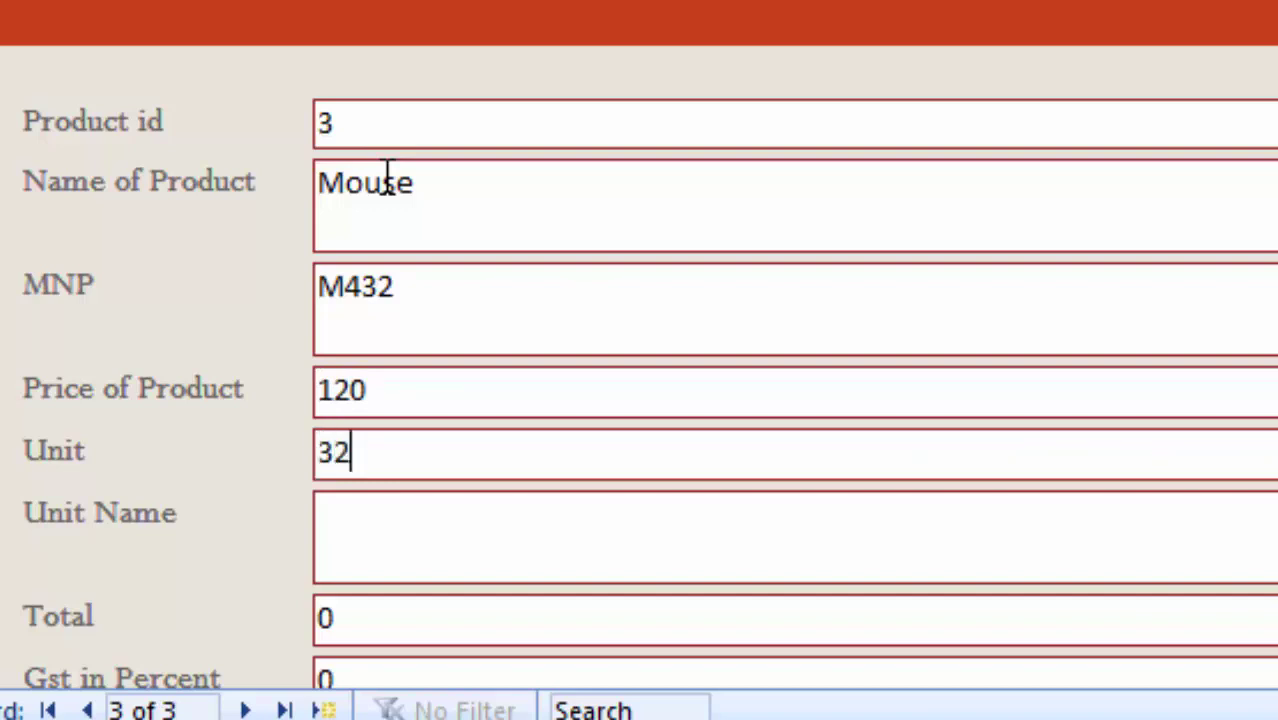
pyautogui.press('Tab')
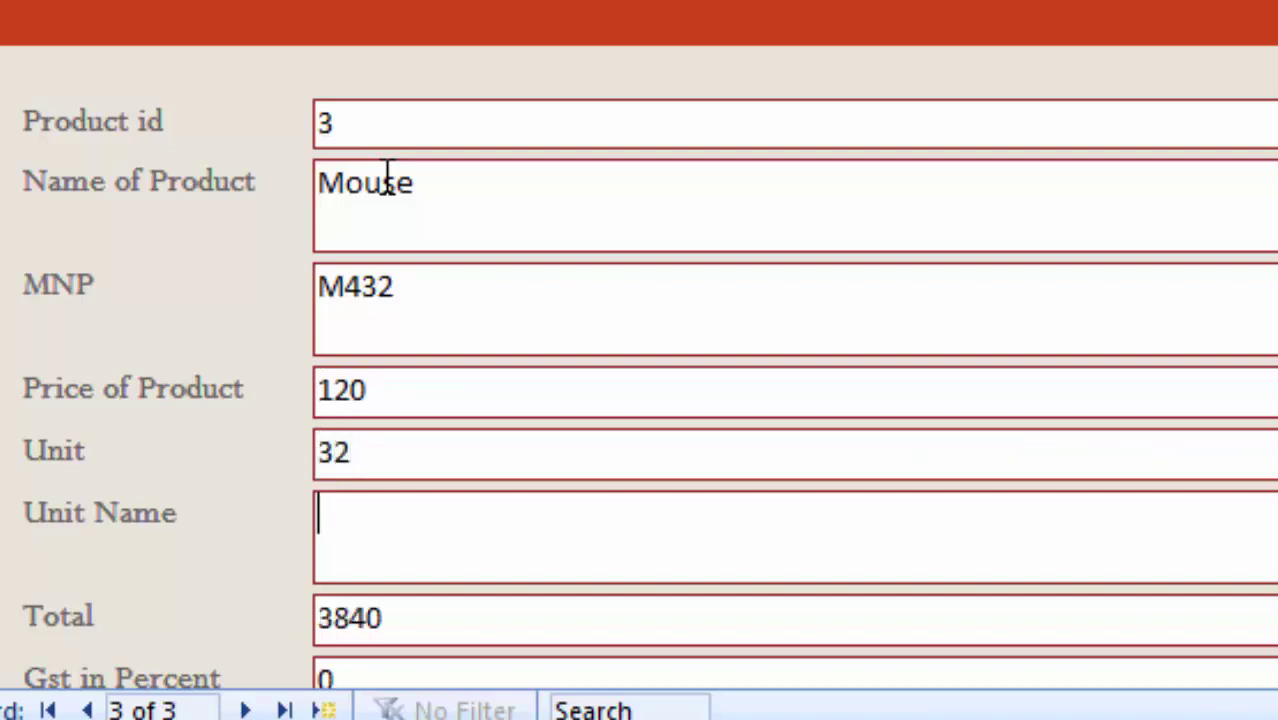
pyautogui.write('It')
pyautogui.write('em')
pyautogui.press('Tab')
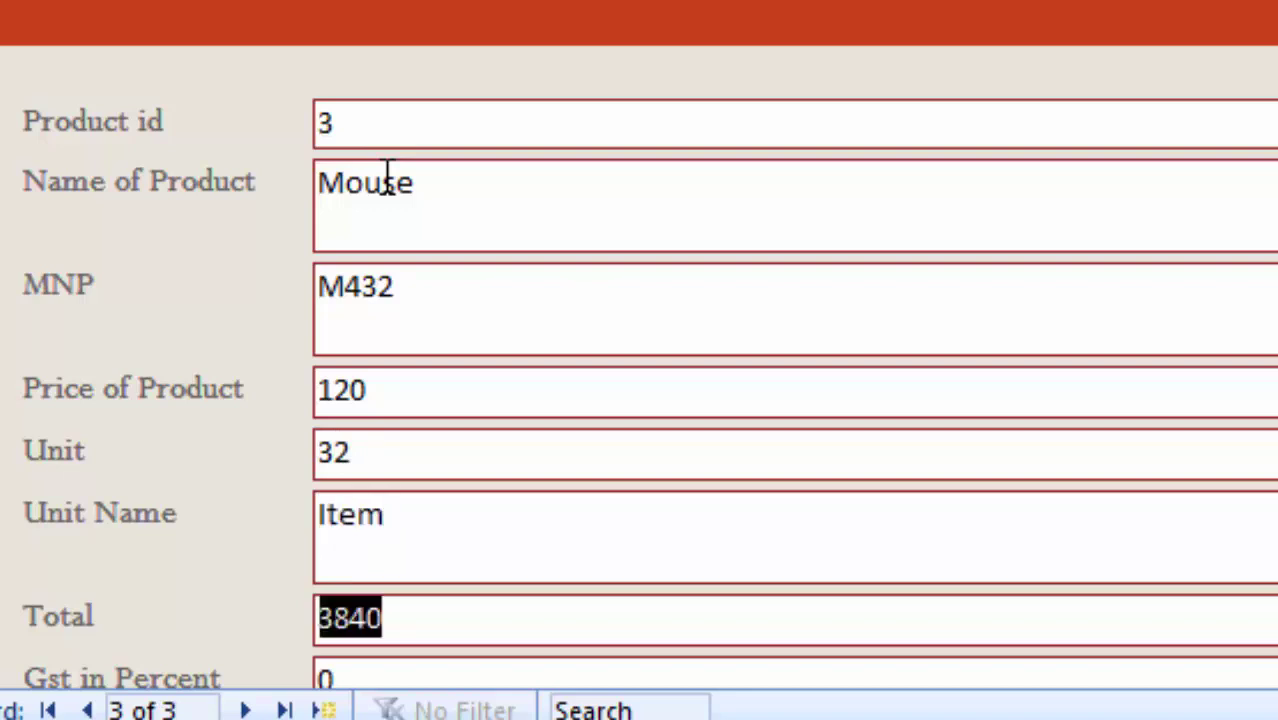
# - Set Gst in Percent to 11.2, giving Gst Amount 430.08, and save the Mouse record
pyautogui.scroll(-3, 385, 230)
pyautogui.scroll(-1, 370, 285)
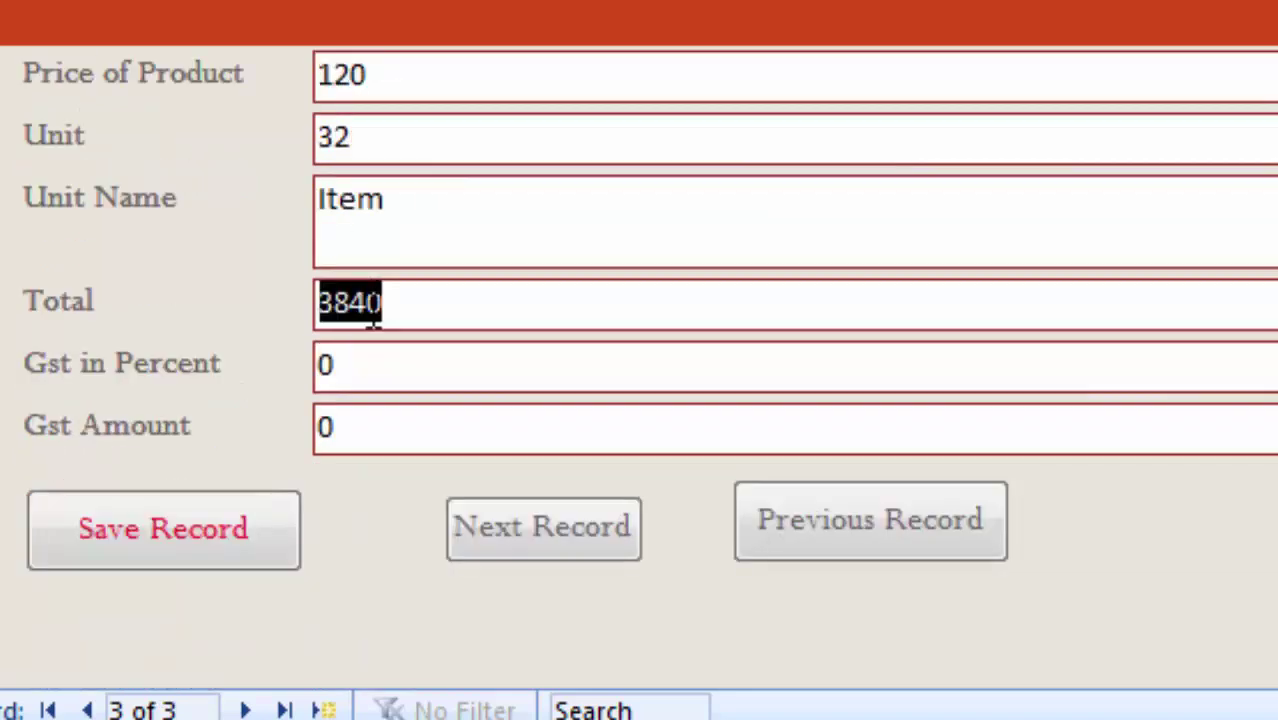
pyautogui.click(376, 380)
pyautogui.press('BackSpace')
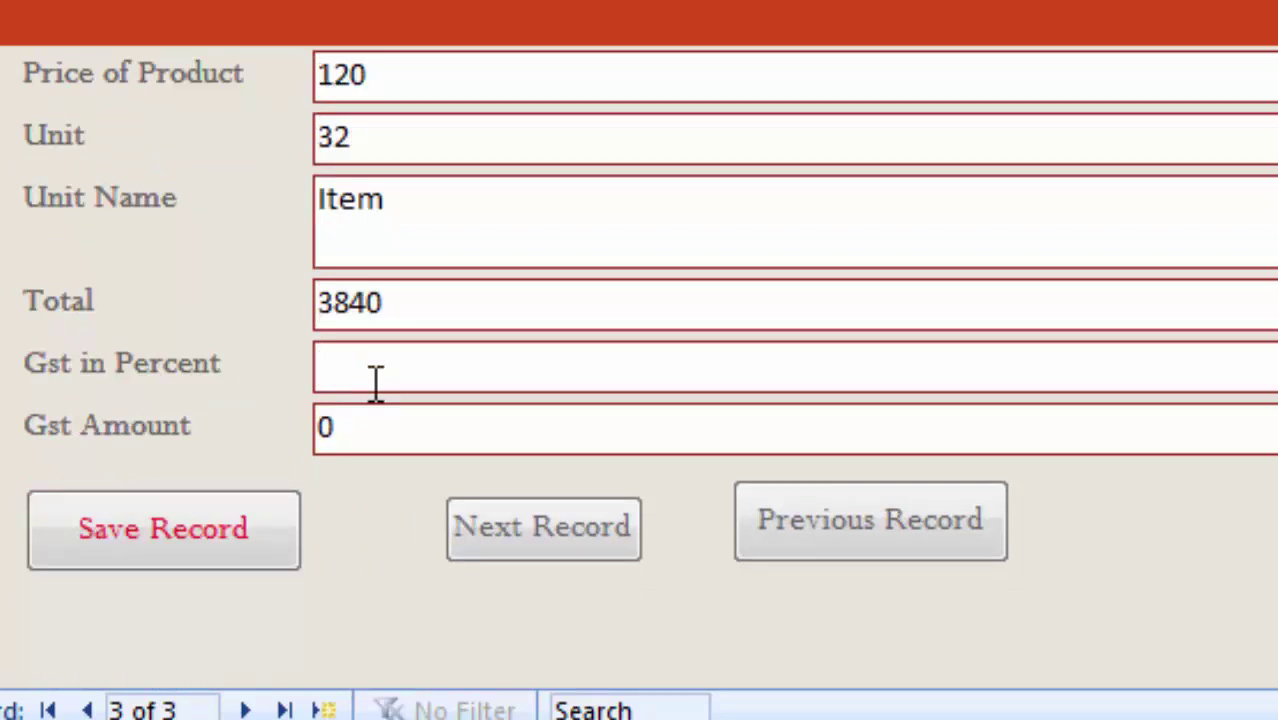
pyautogui.write('11.')
pyautogui.write('2')
pyautogui.click(426, 430)
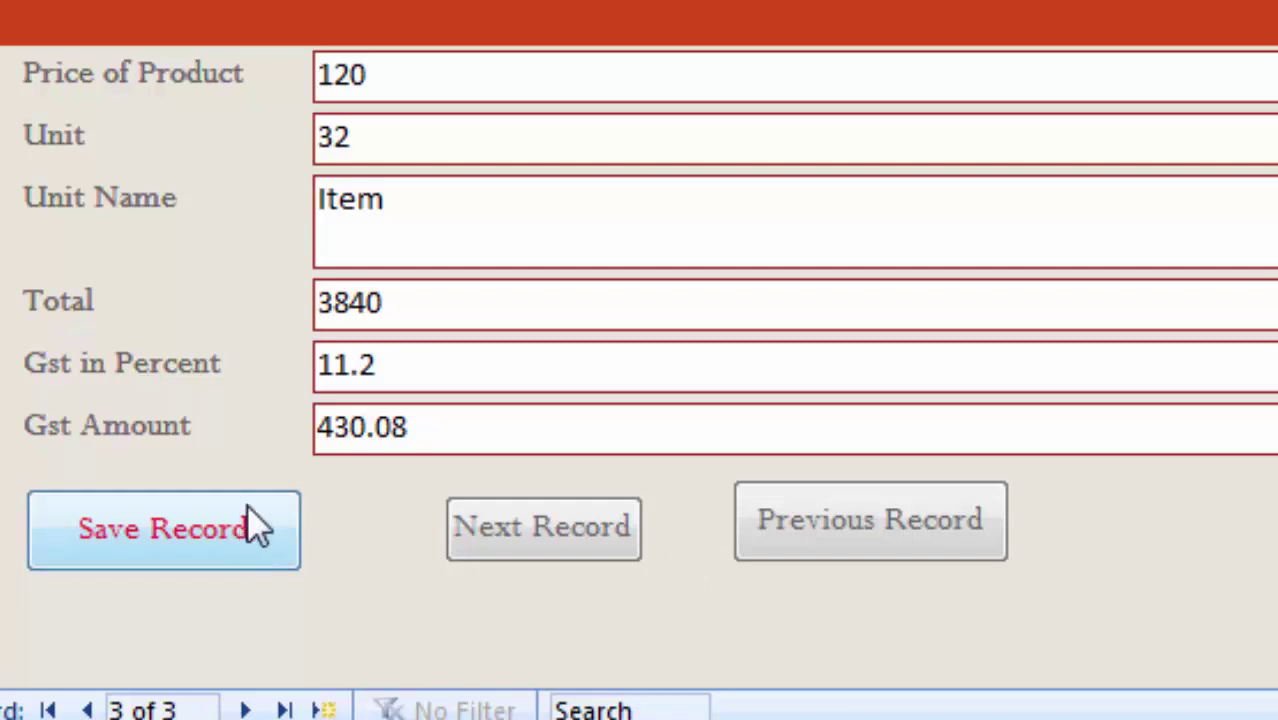
pyautogui.click(228, 535)
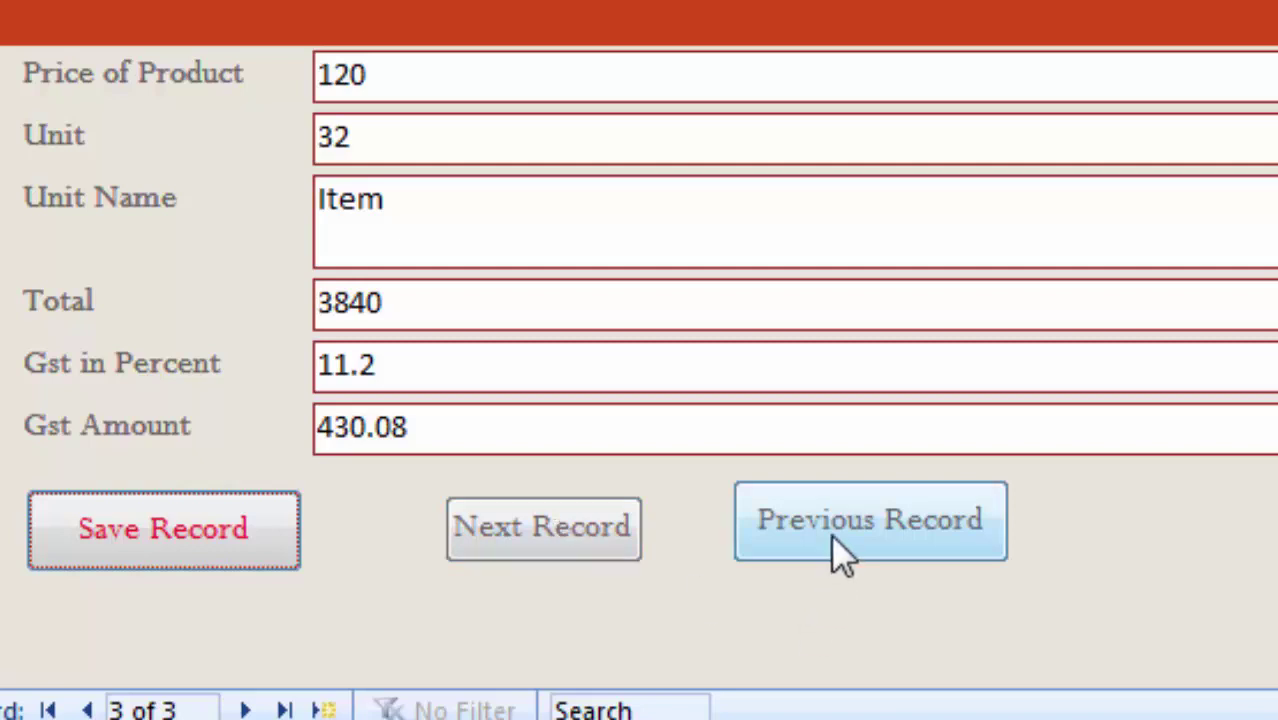
# - Step back to record 1 with Previous Record, then forward again with Next Record
pyautogui.scroll(3, 835, 517)
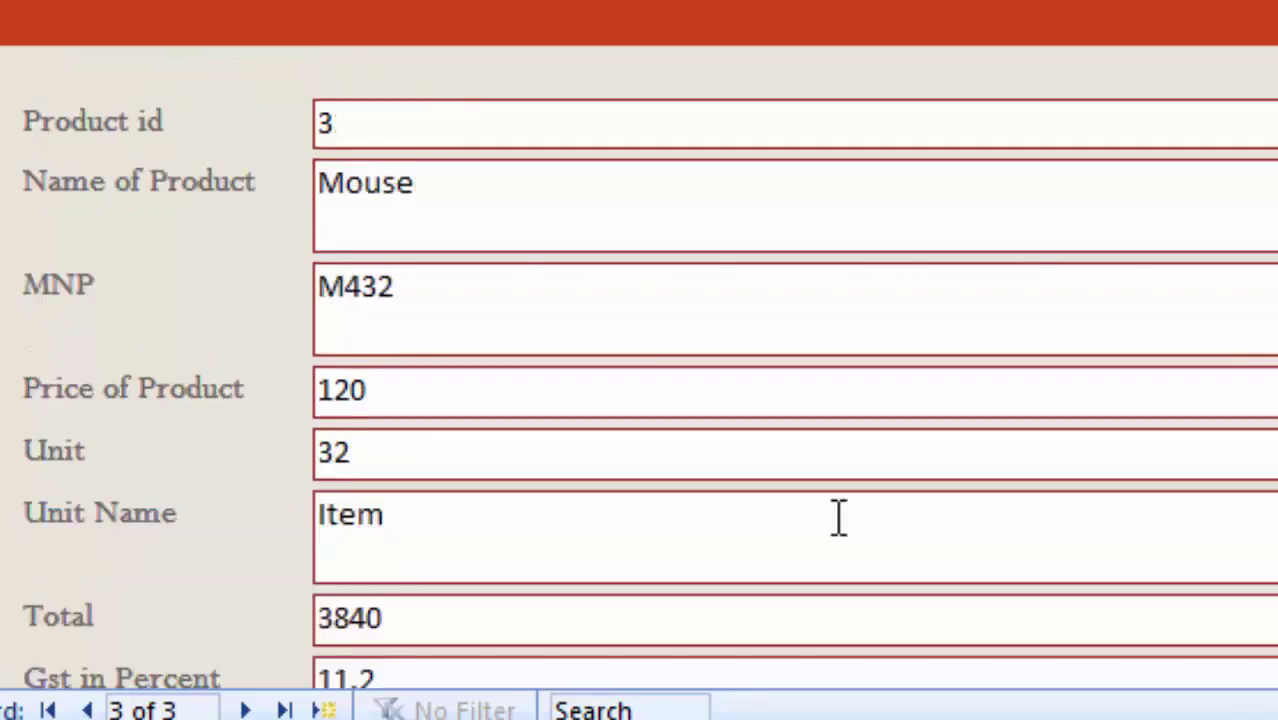
pyautogui.scroll(-3, 870, 506)
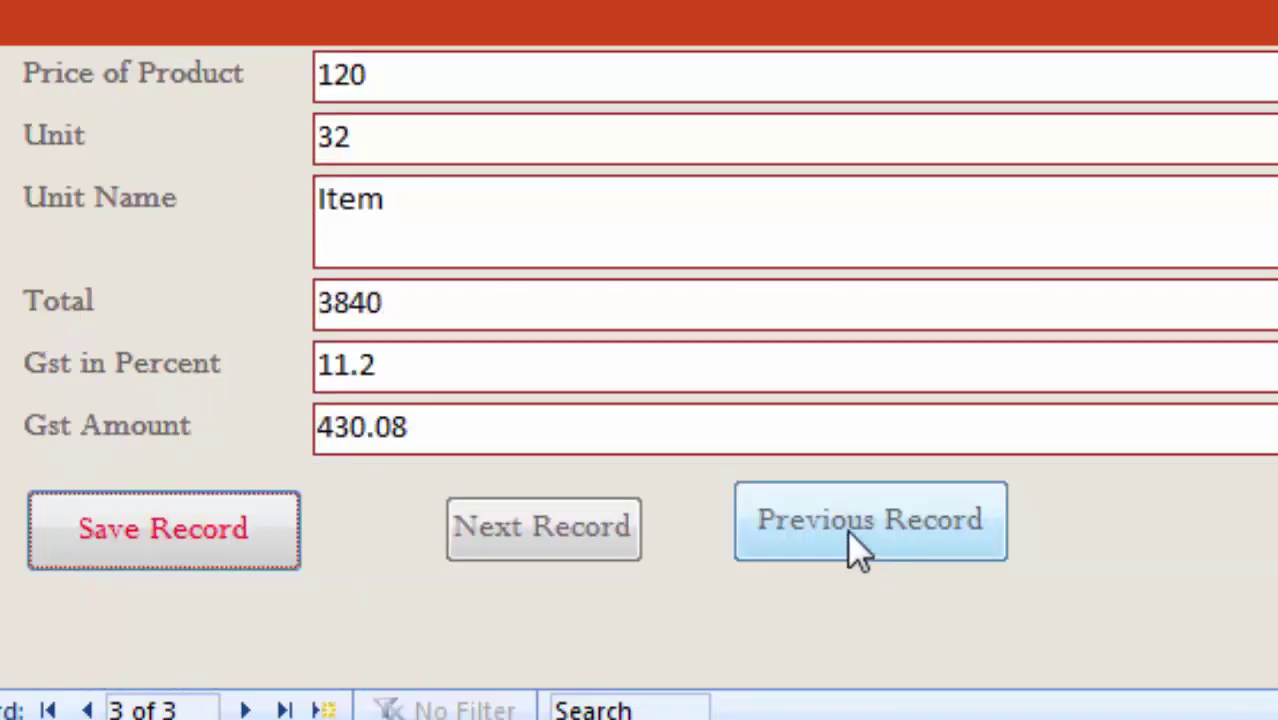
pyautogui.click(847, 529)
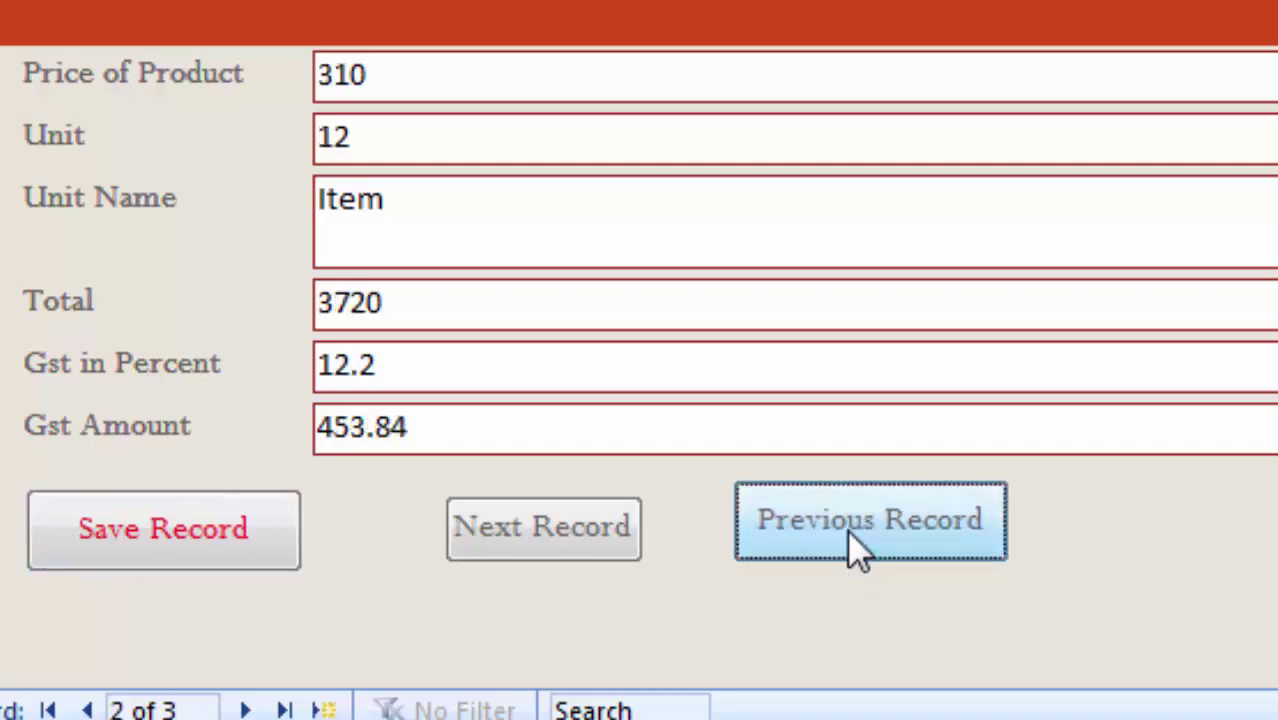
pyautogui.click(794, 505)
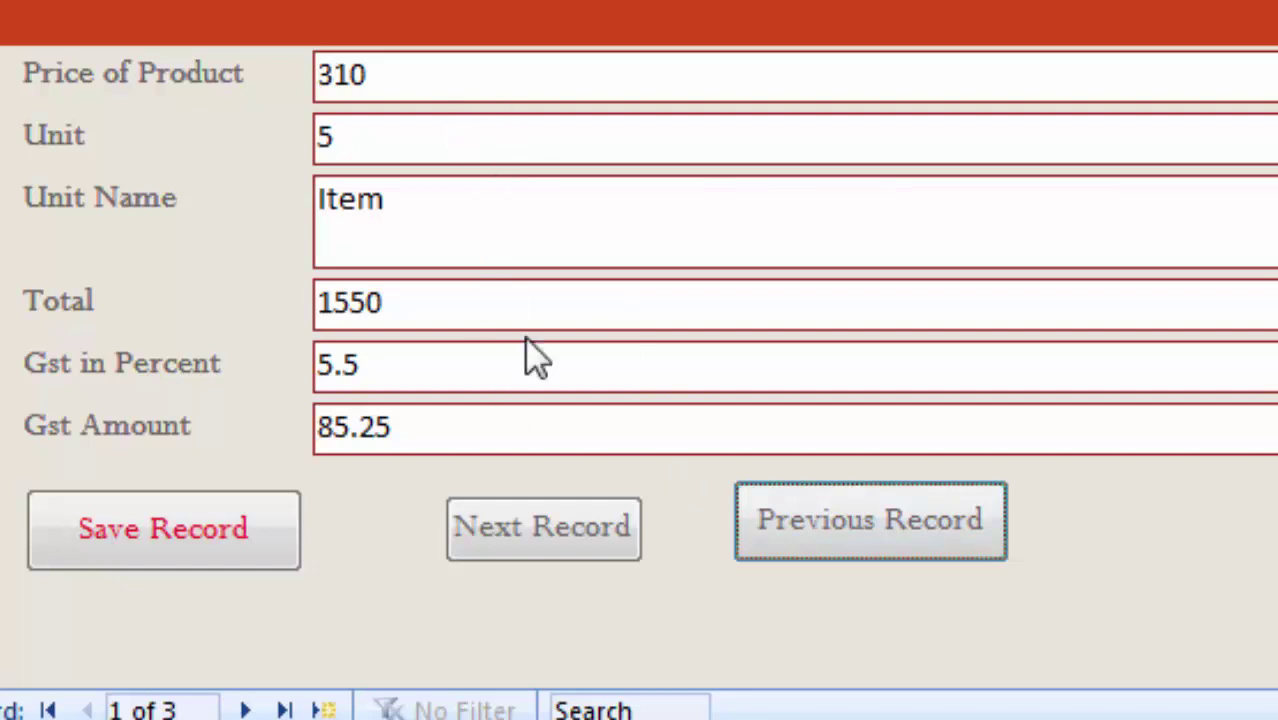
pyautogui.click(545, 526)
pyautogui.click(545, 526)
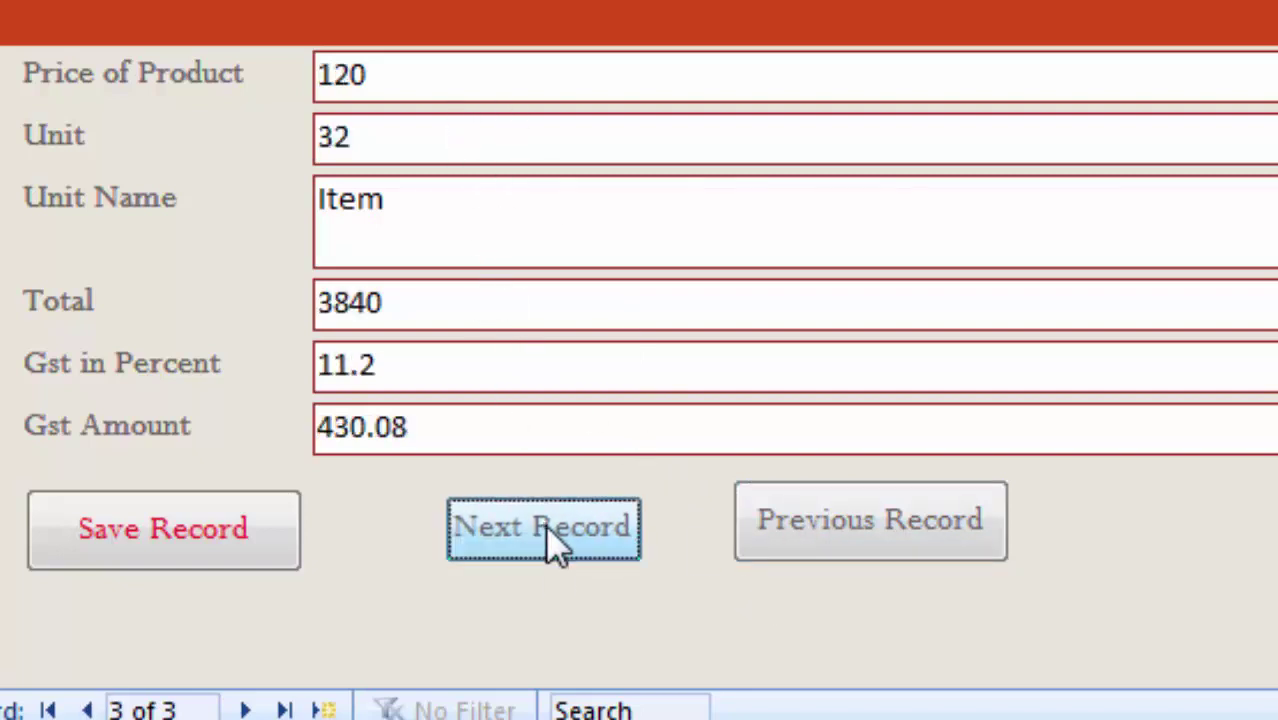
pyautogui.click(545, 526)
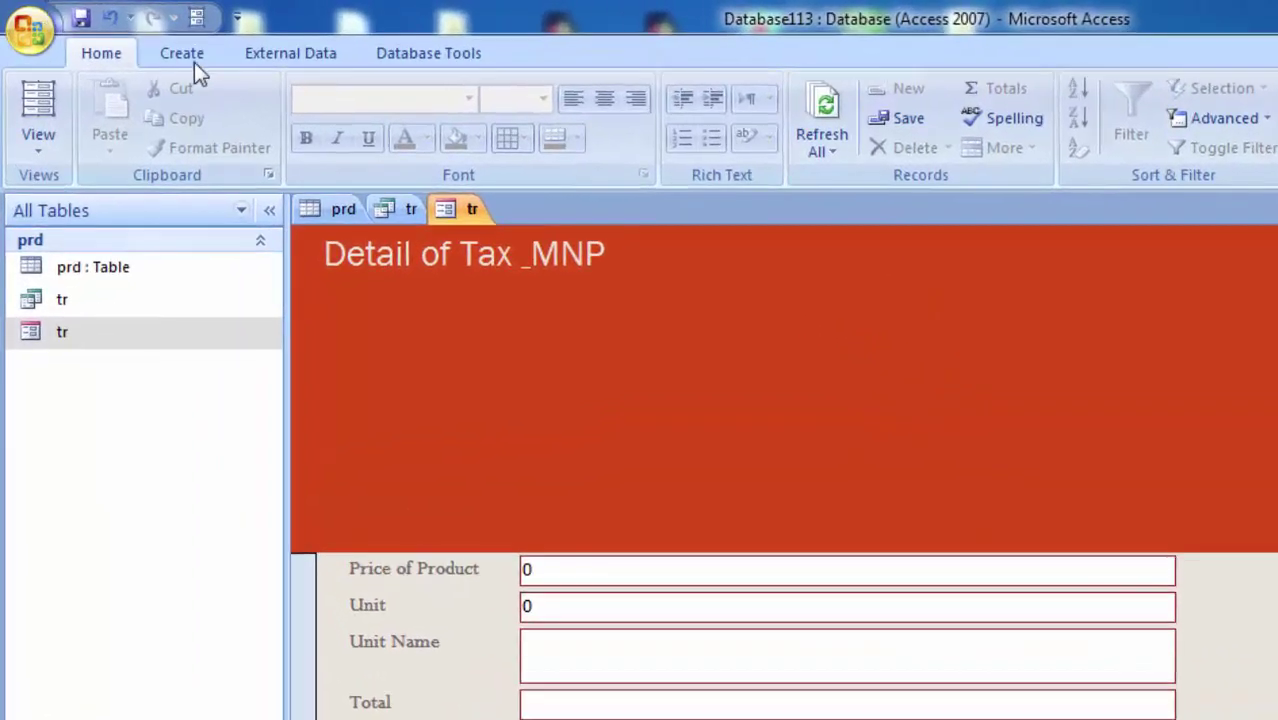
# - Switch the ribbon from External Data through Home to the Create tab
pyautogui.click(271, 49)
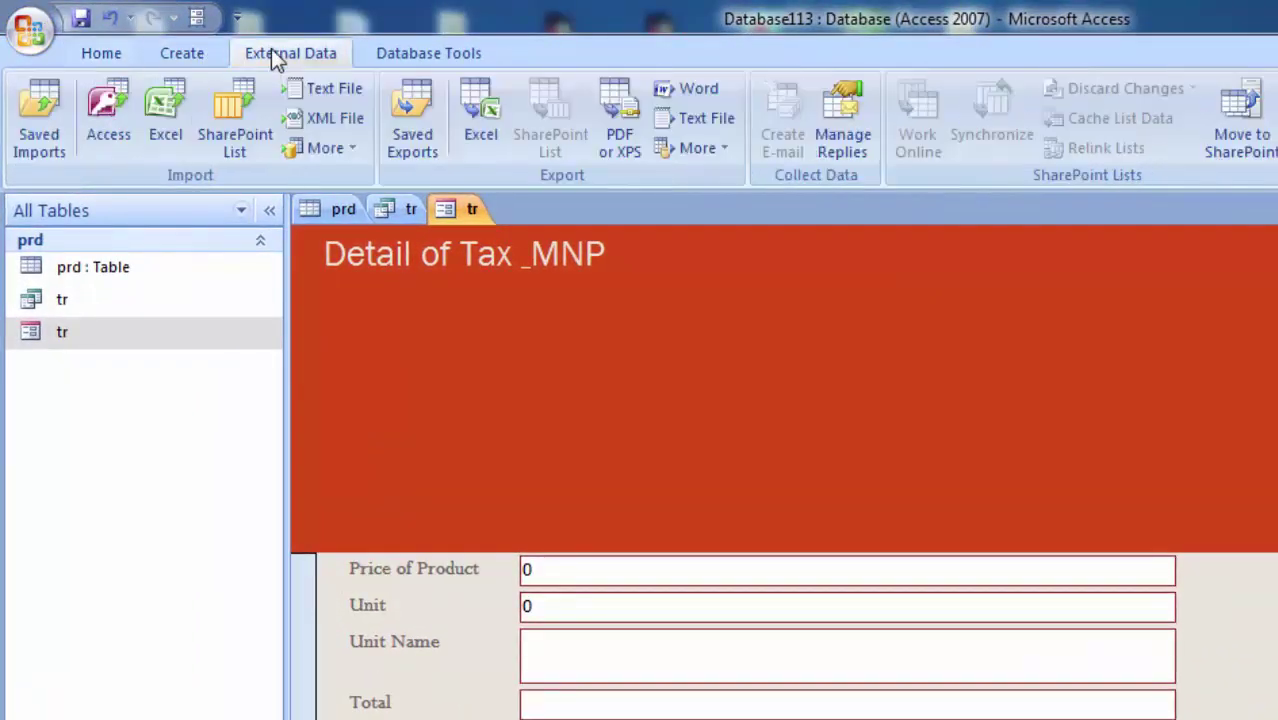
pyautogui.click(103, 54)
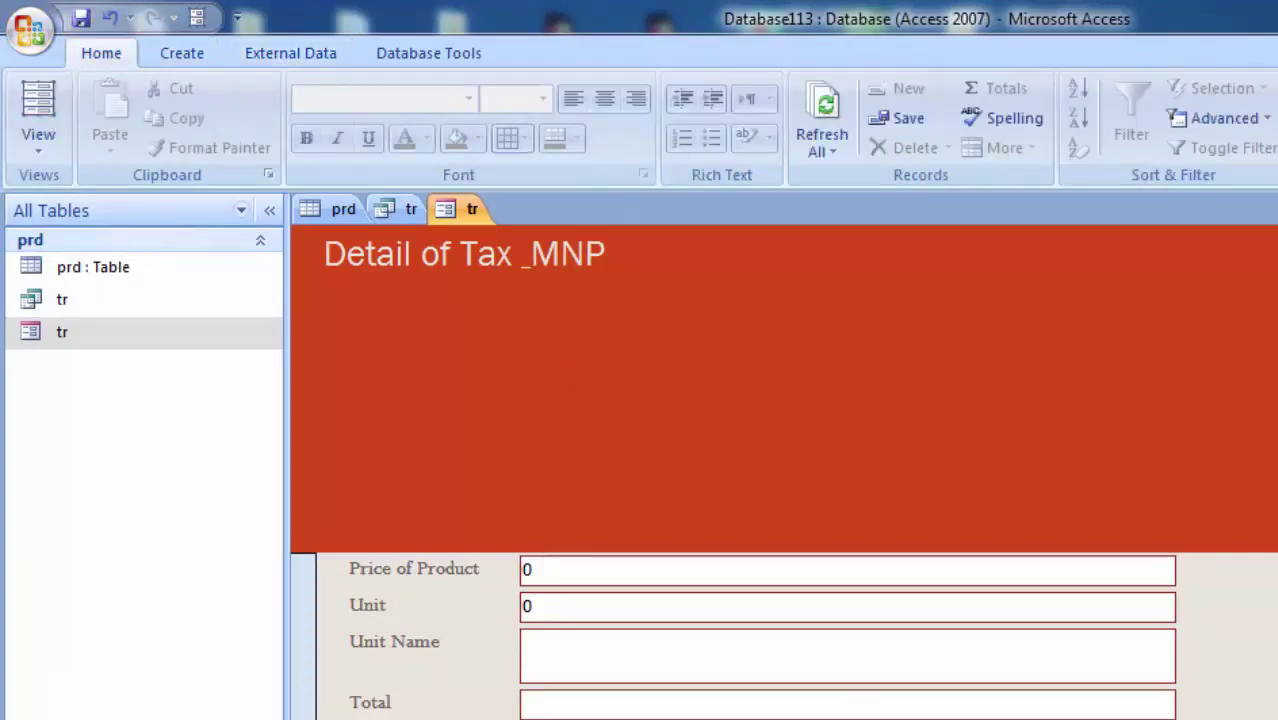
pyautogui.click(176, 58)
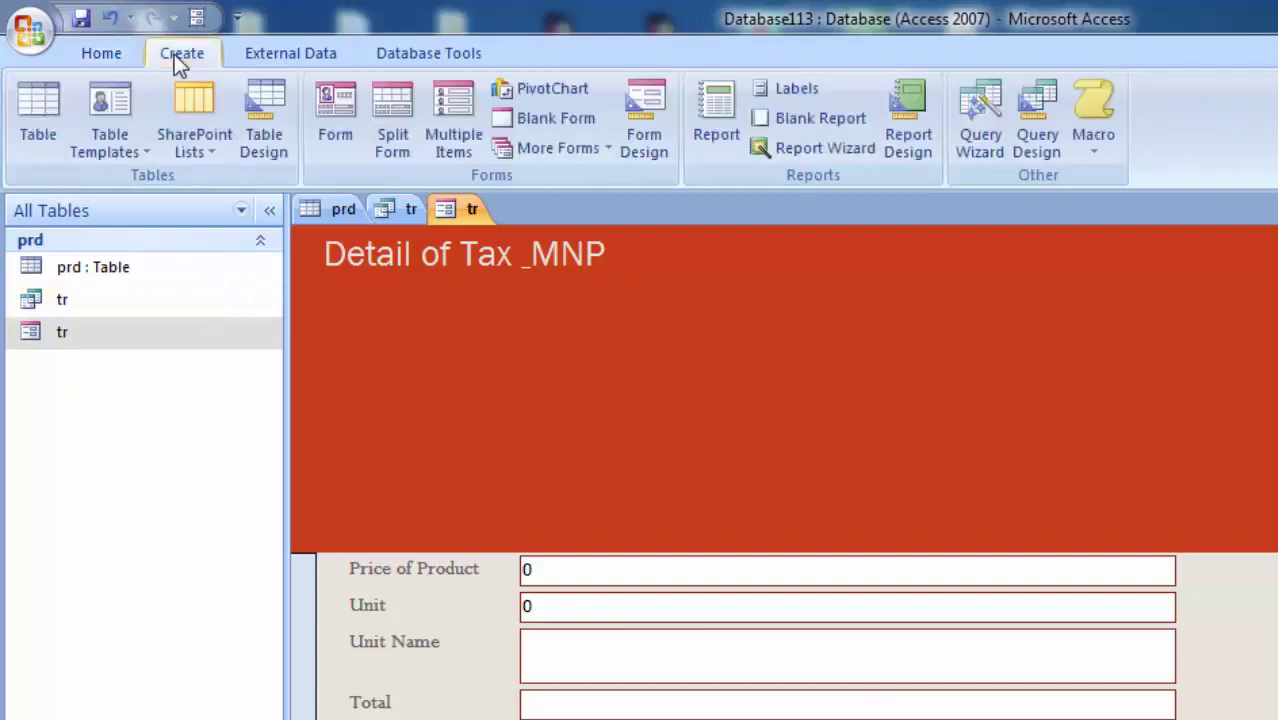
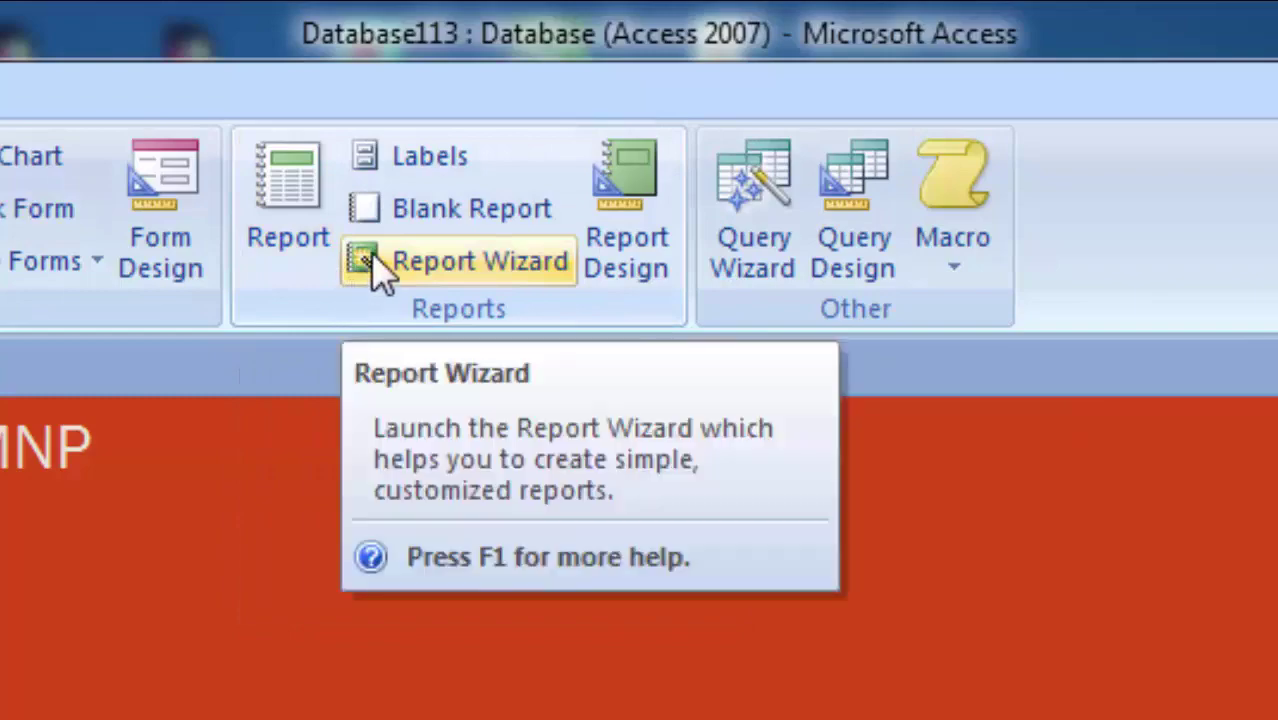
# - In the Report Wizard, add all fields of query tr, with Name of Product right after MNP
pyautogui.click(381, 268)
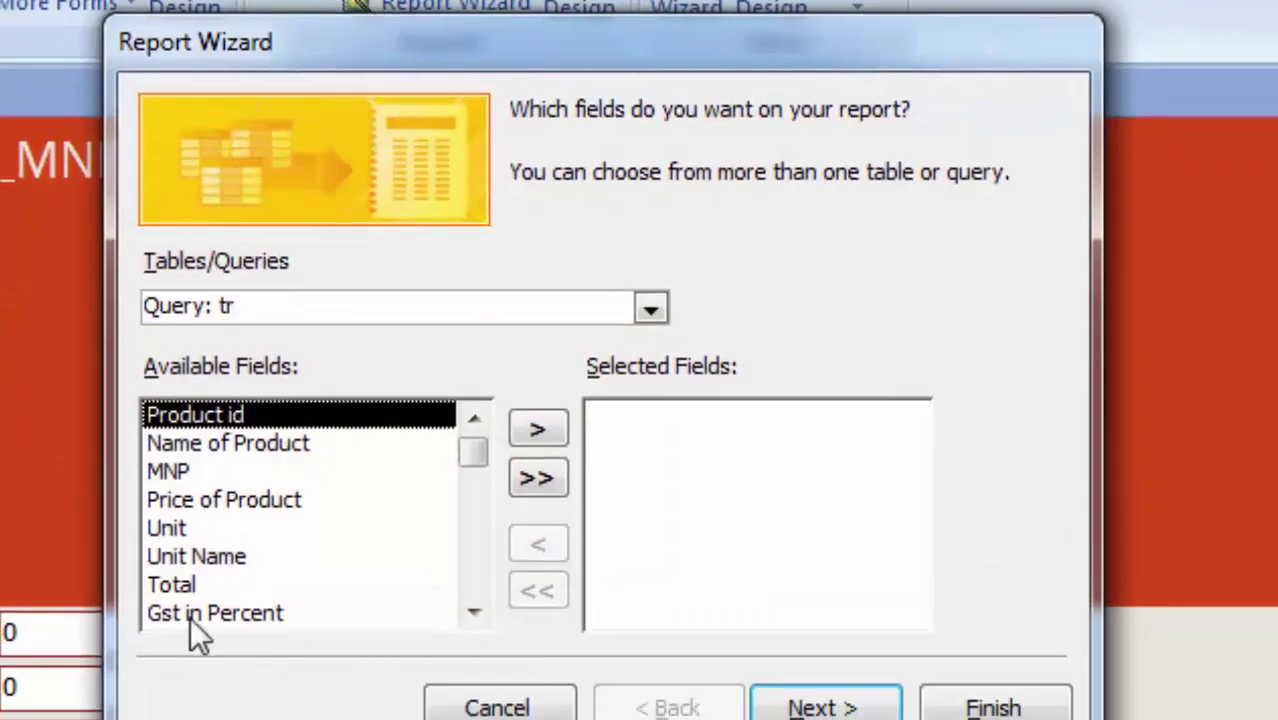
pyautogui.click(537, 481)
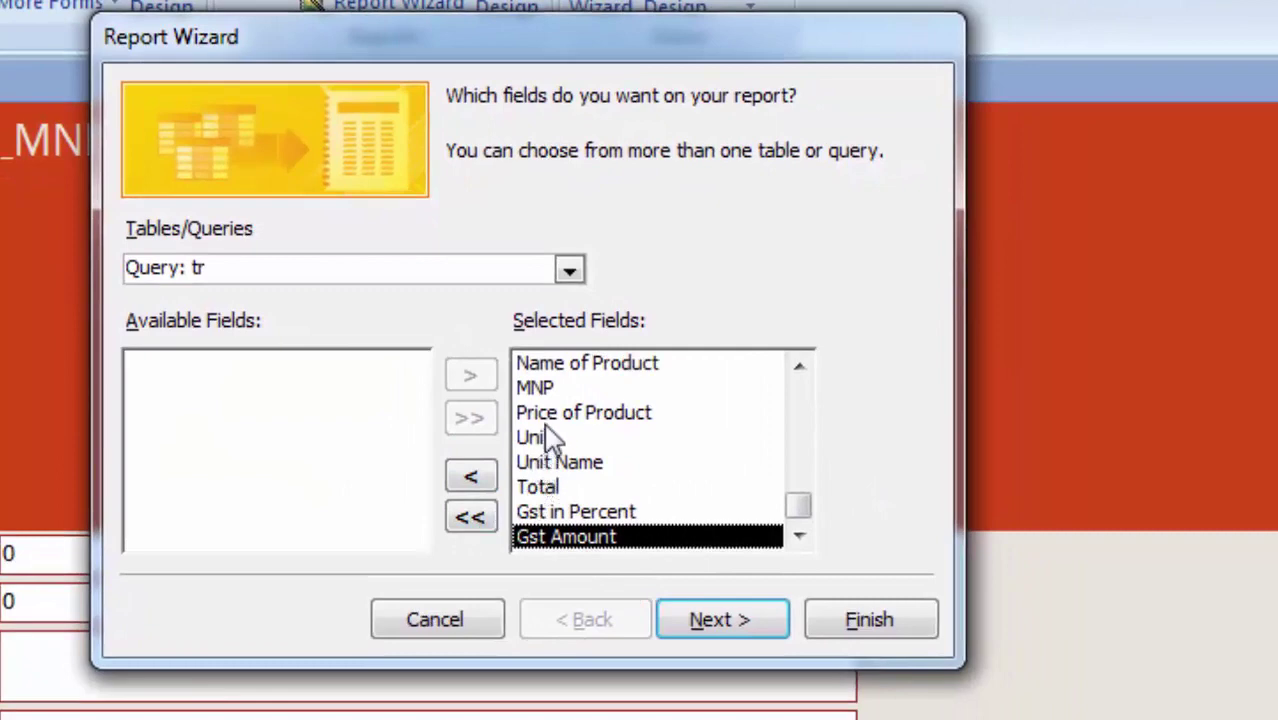
pyautogui.click(545, 370)
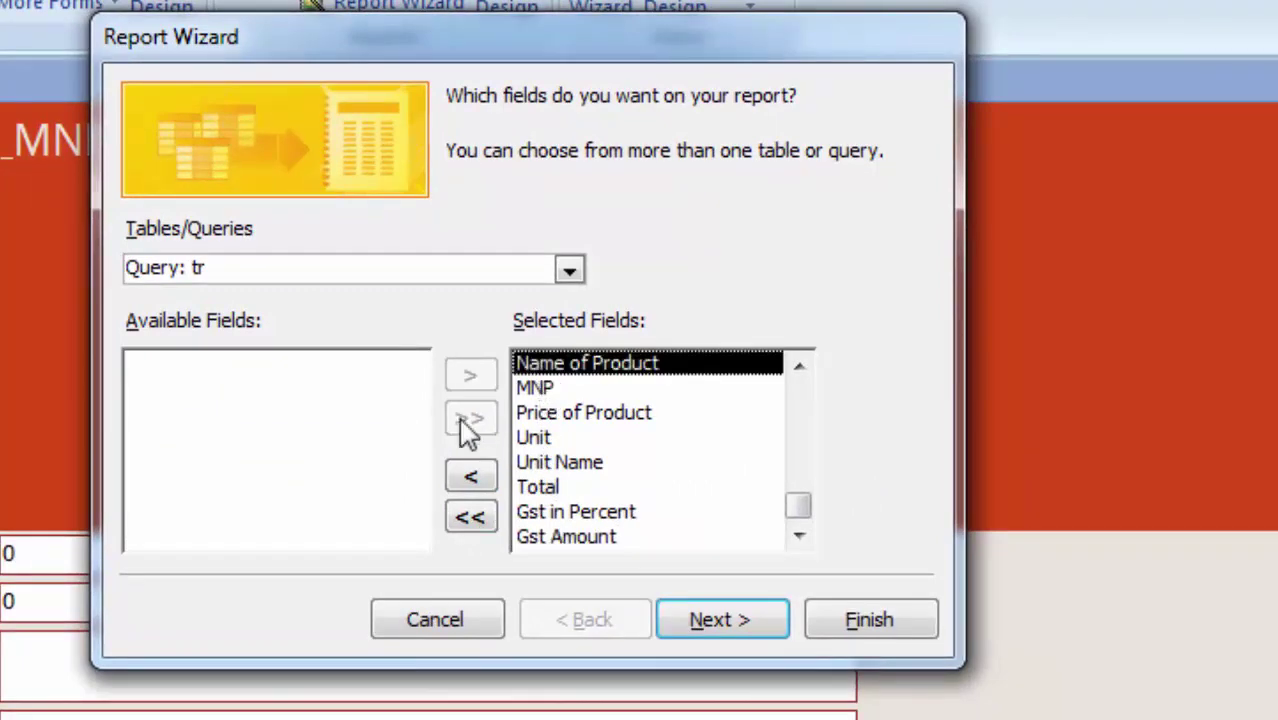
pyautogui.click(472, 480)
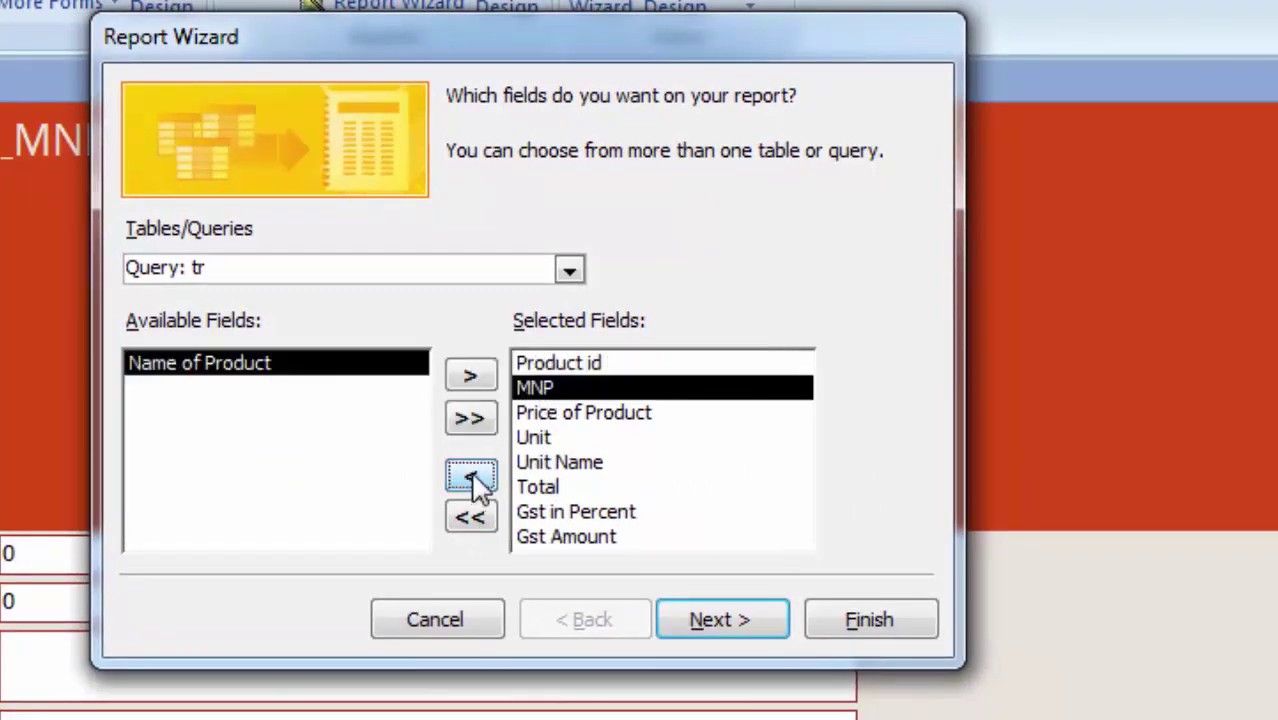
pyautogui.click(468, 375)
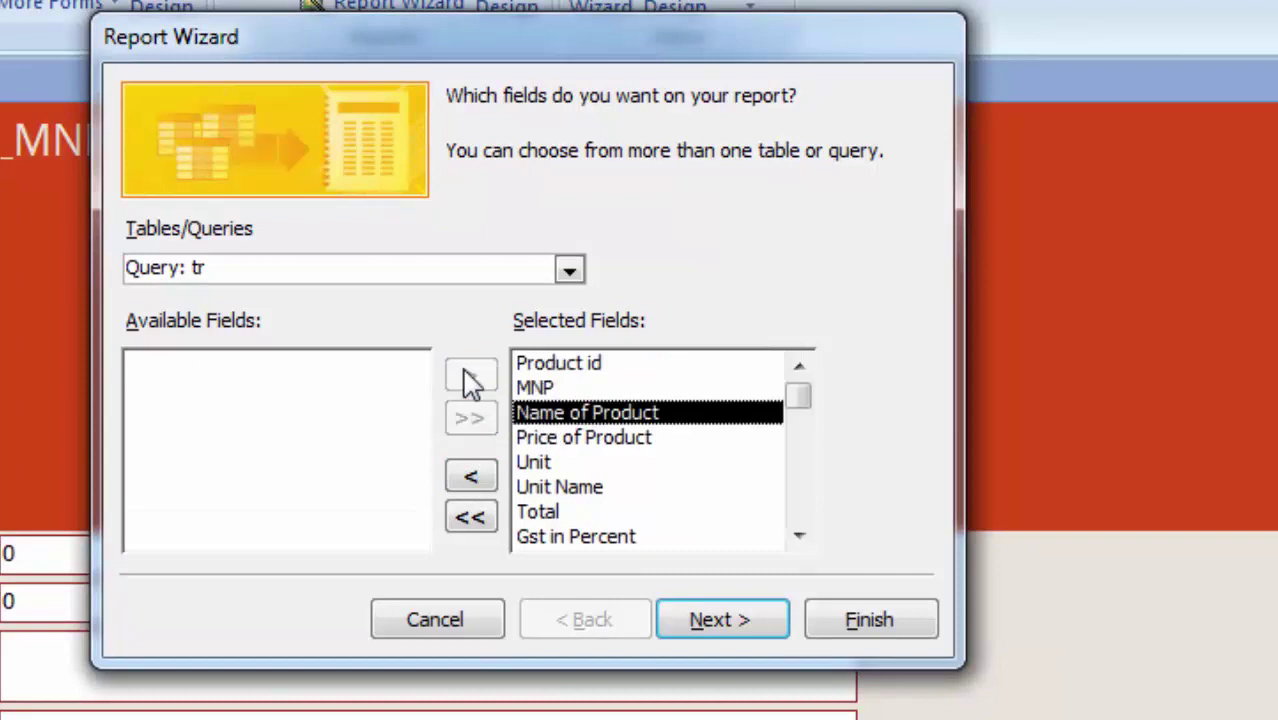
# - Skip grouping and sort the report records ascending by Product id
pyautogui.click(722, 622)
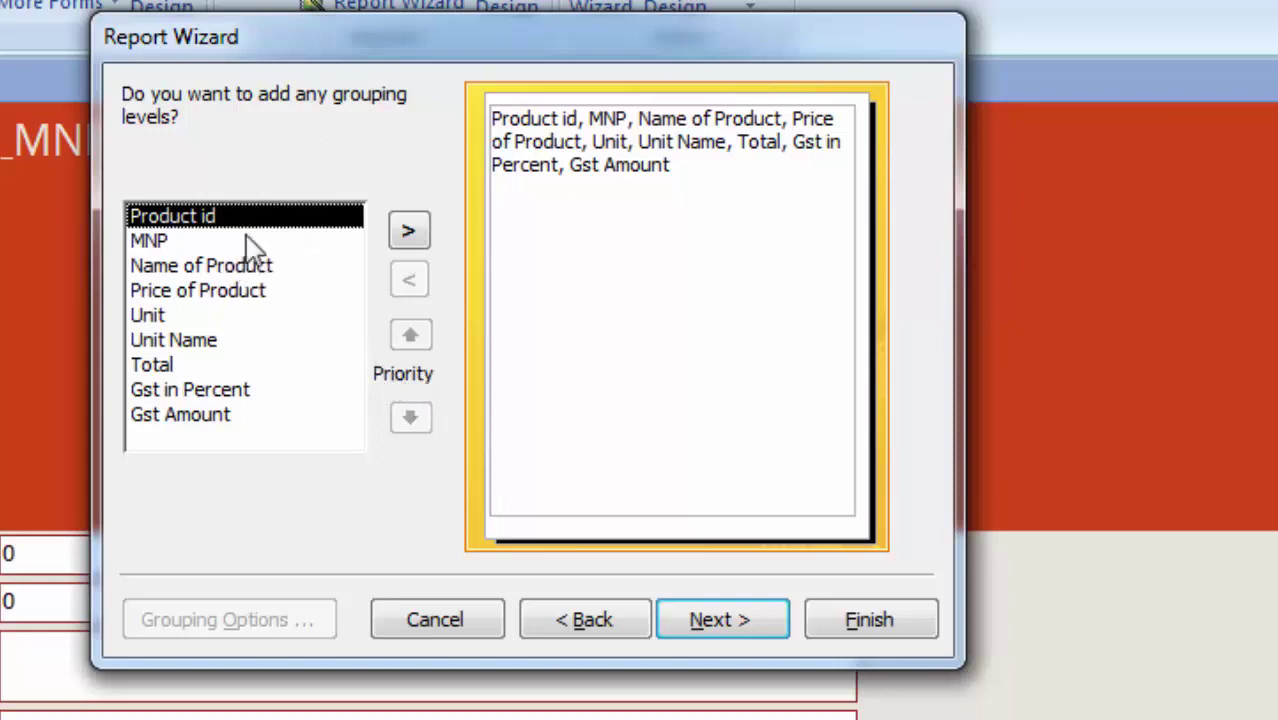
pyautogui.click(150, 243)
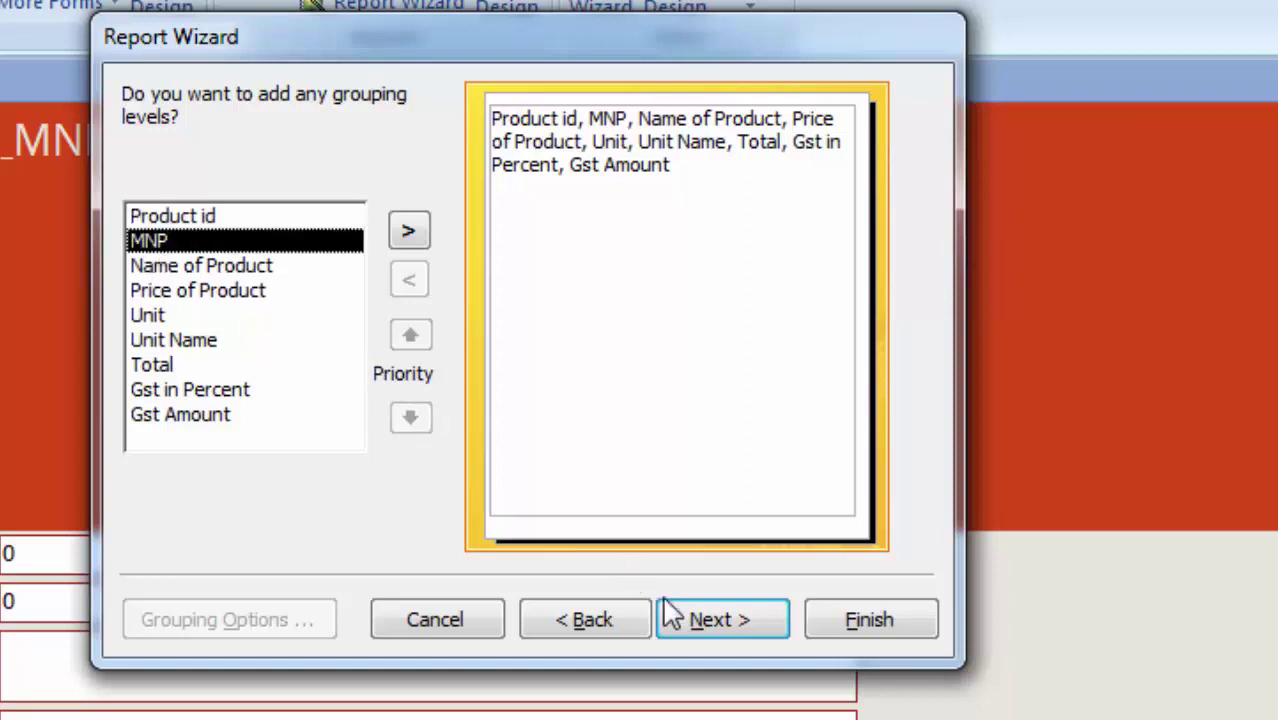
pyautogui.click(727, 627)
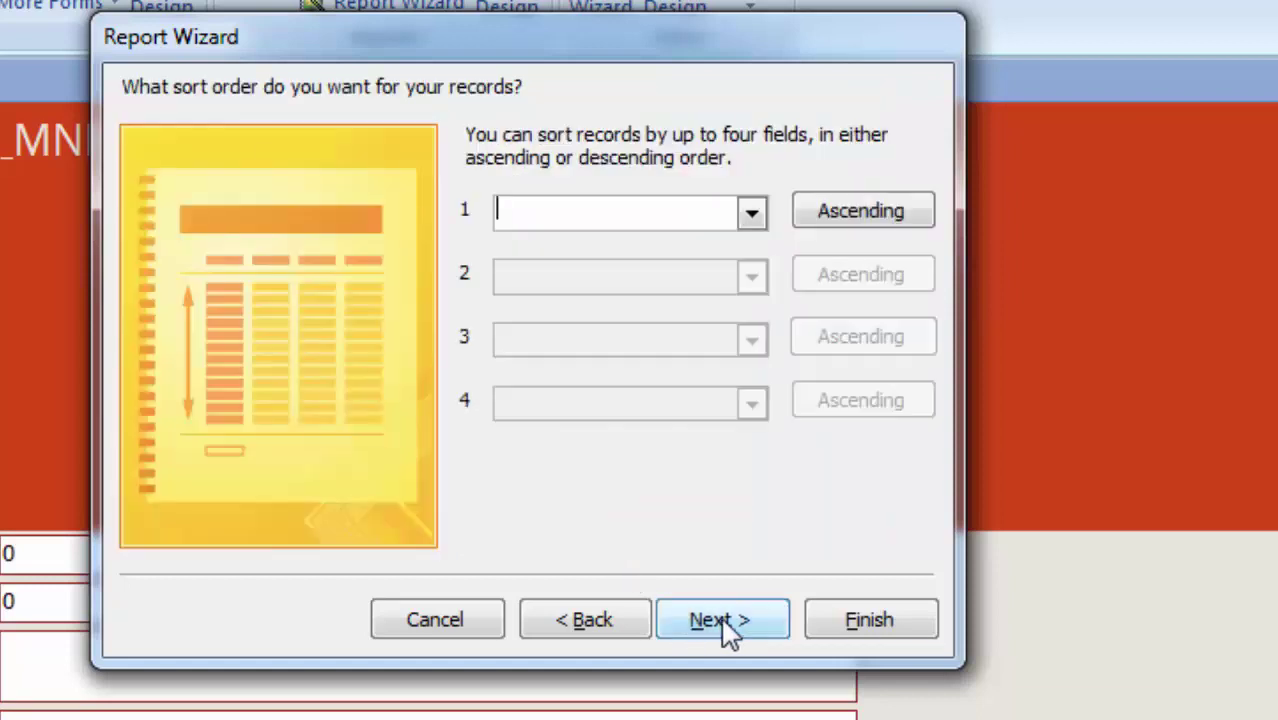
pyautogui.click(752, 213)
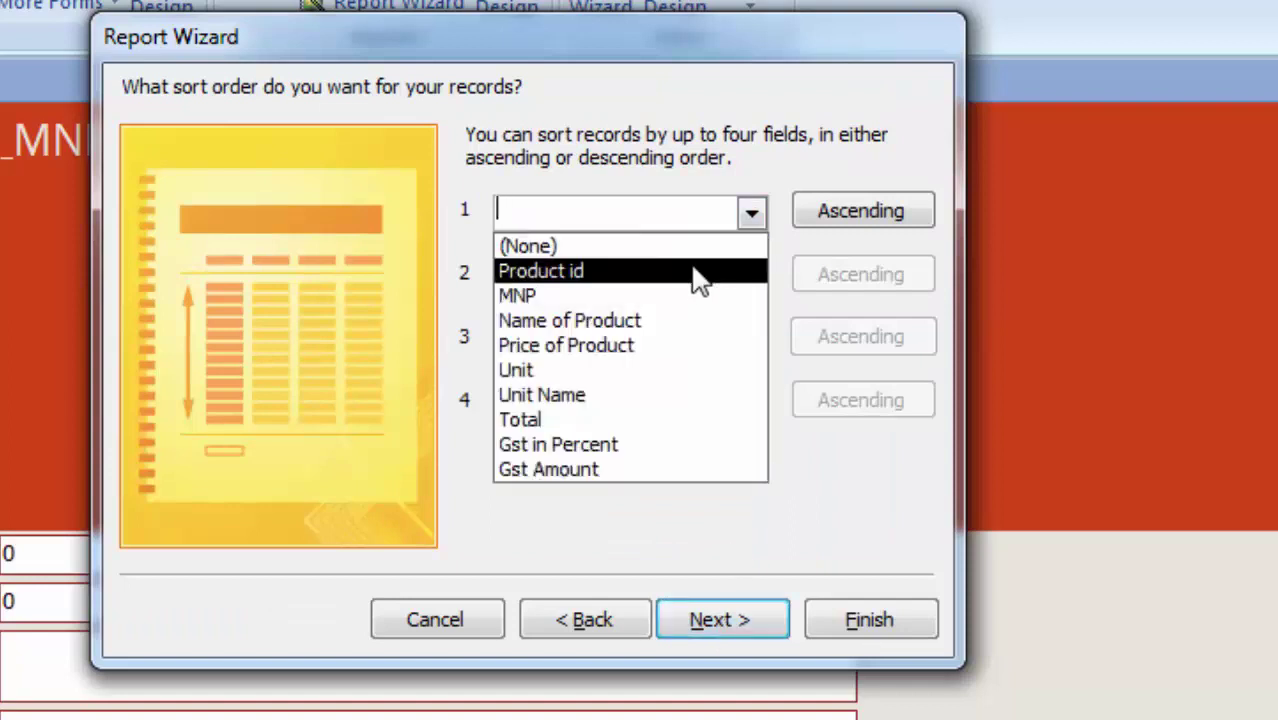
pyautogui.click(697, 281)
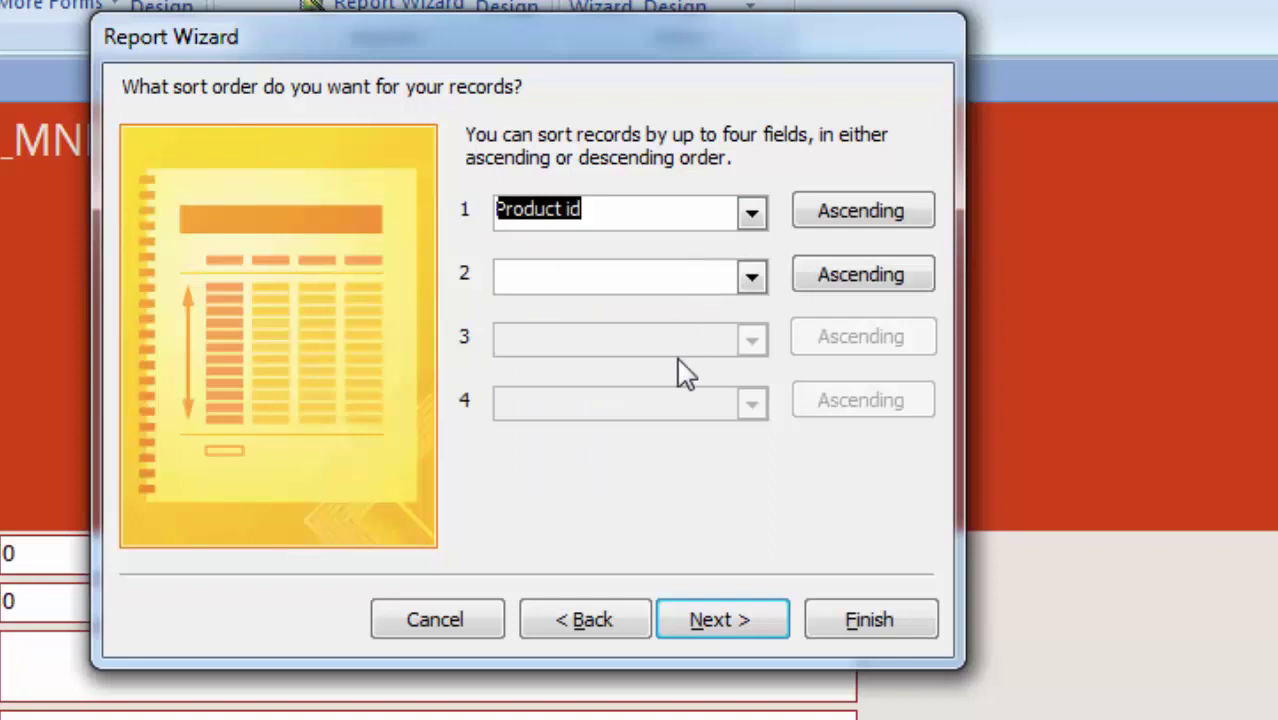
pyautogui.click(705, 620)
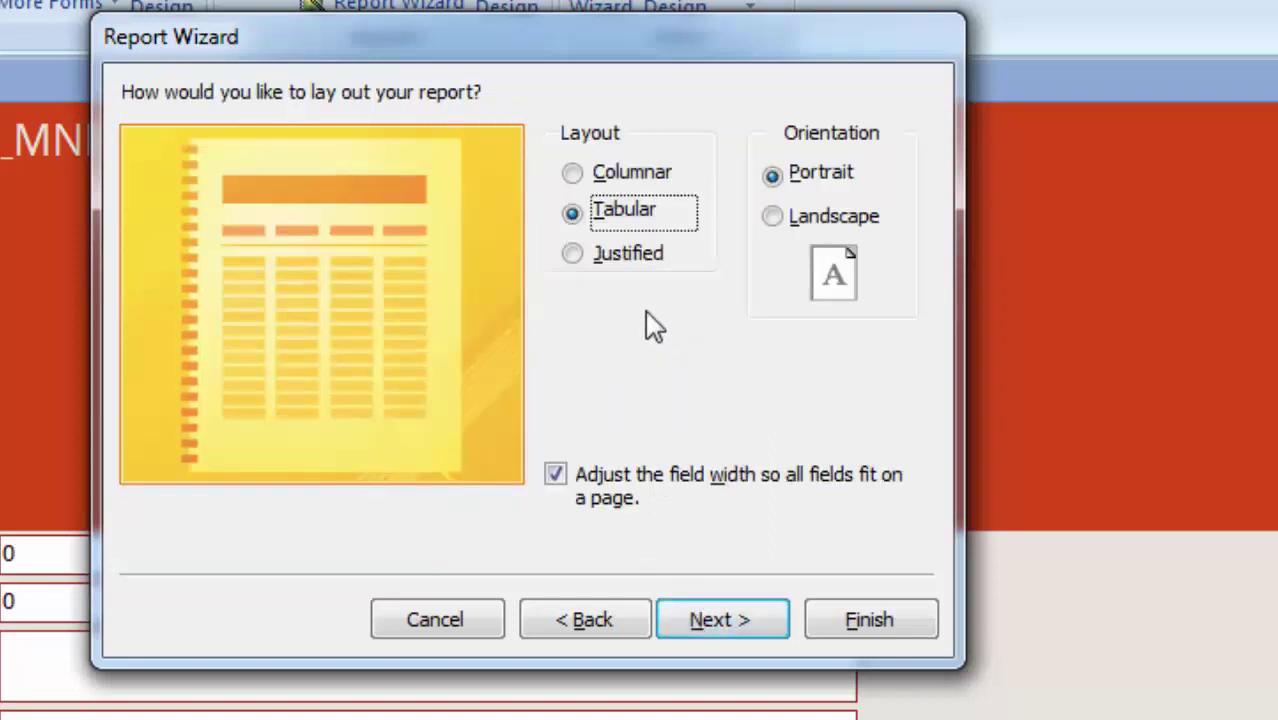
# - After trying Landscape and Columnar, keep the Tabular layout in Portrait orientation
pyautogui.click(798, 222)
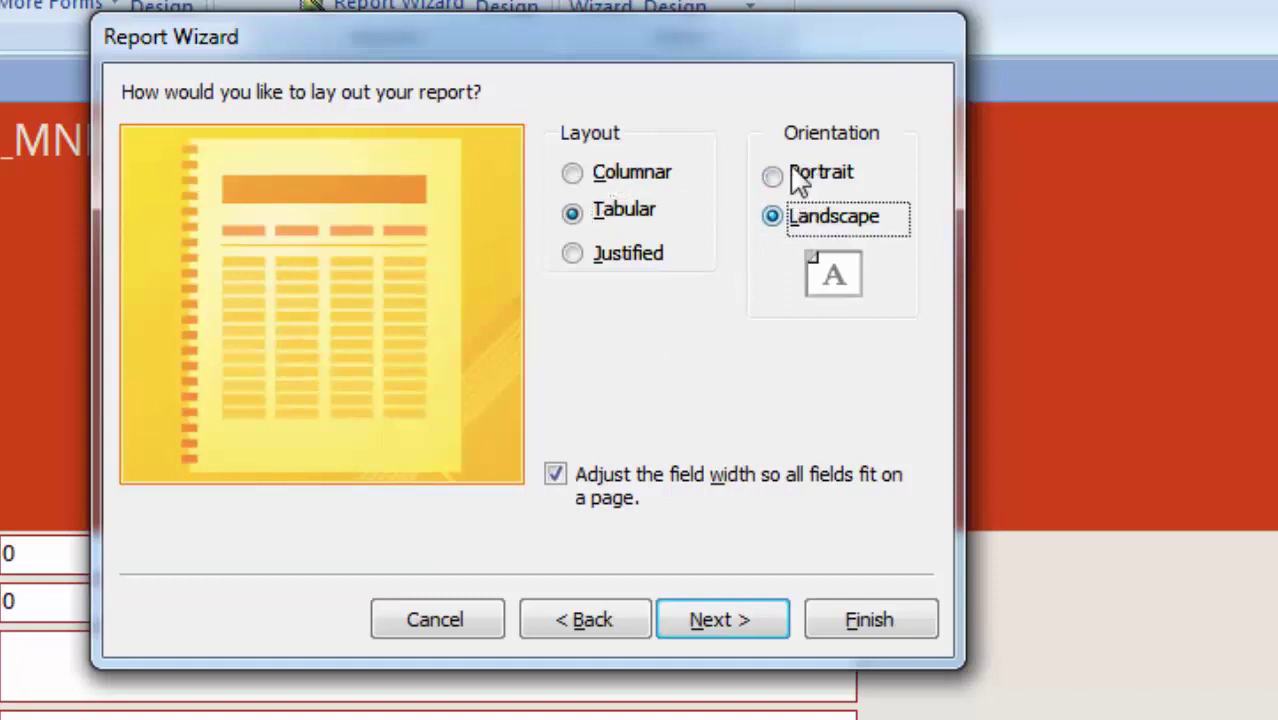
pyautogui.click(800, 178)
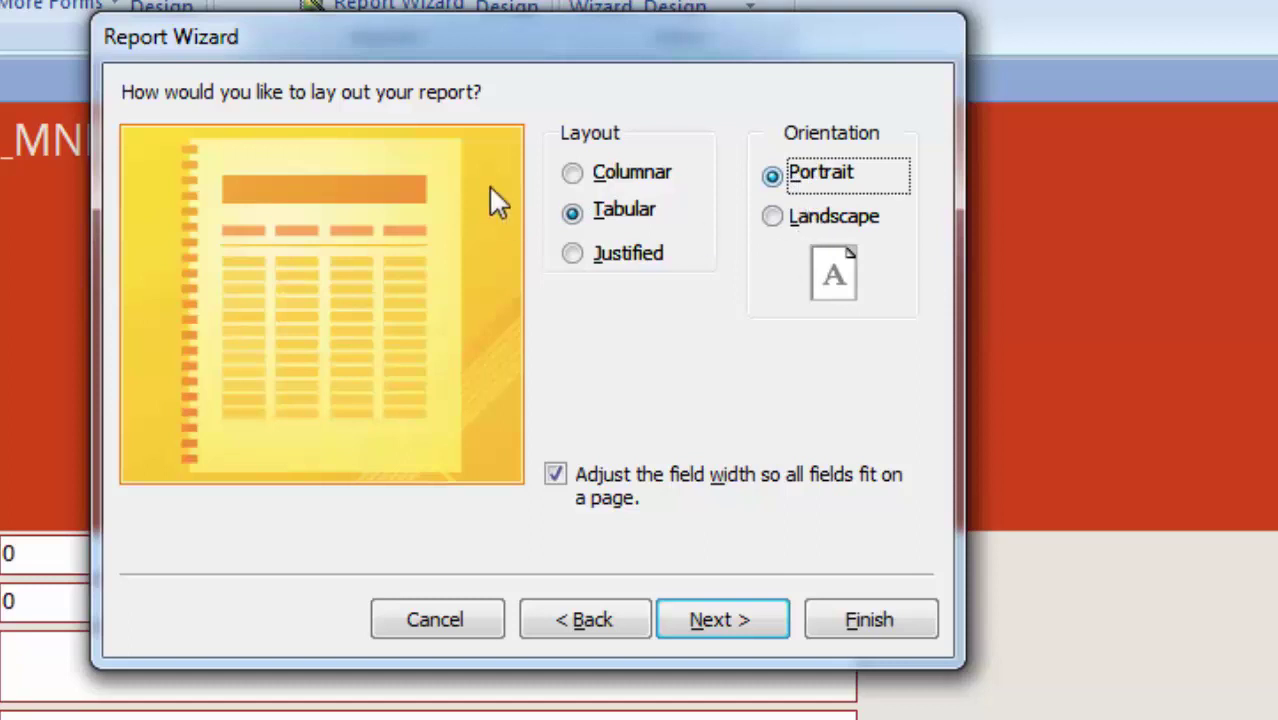
pyautogui.click(576, 176)
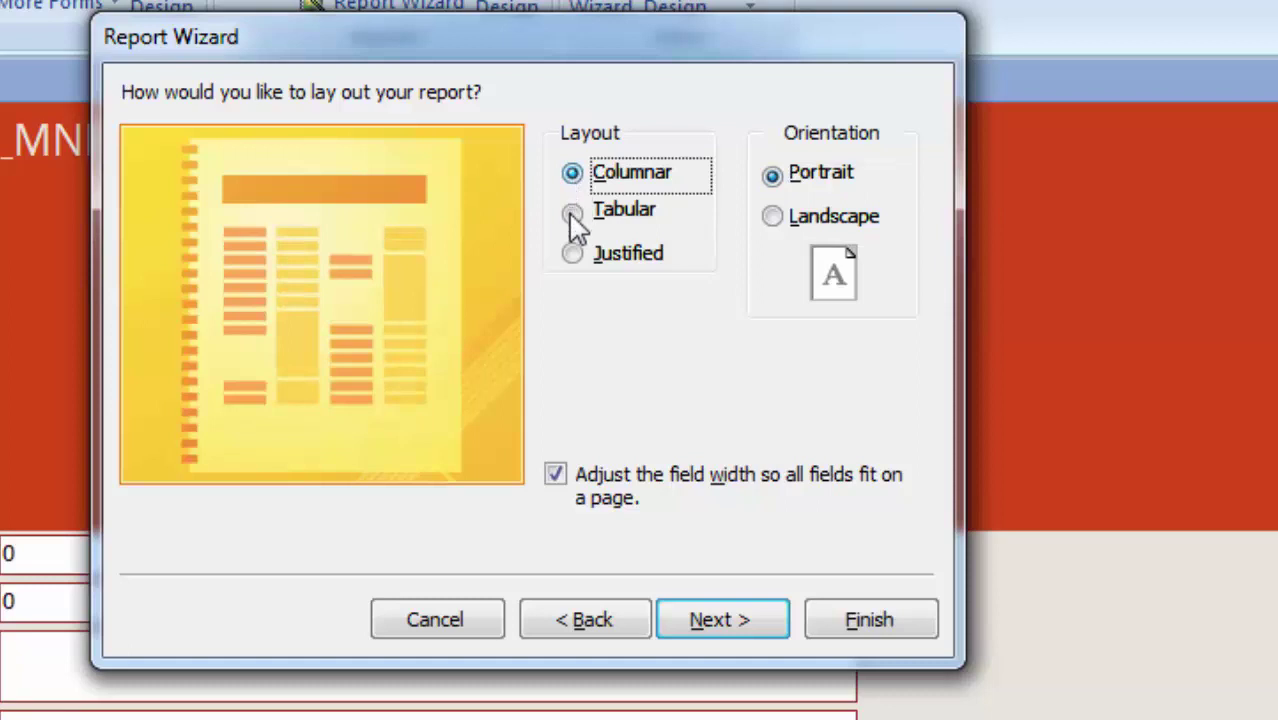
pyautogui.click(573, 216)
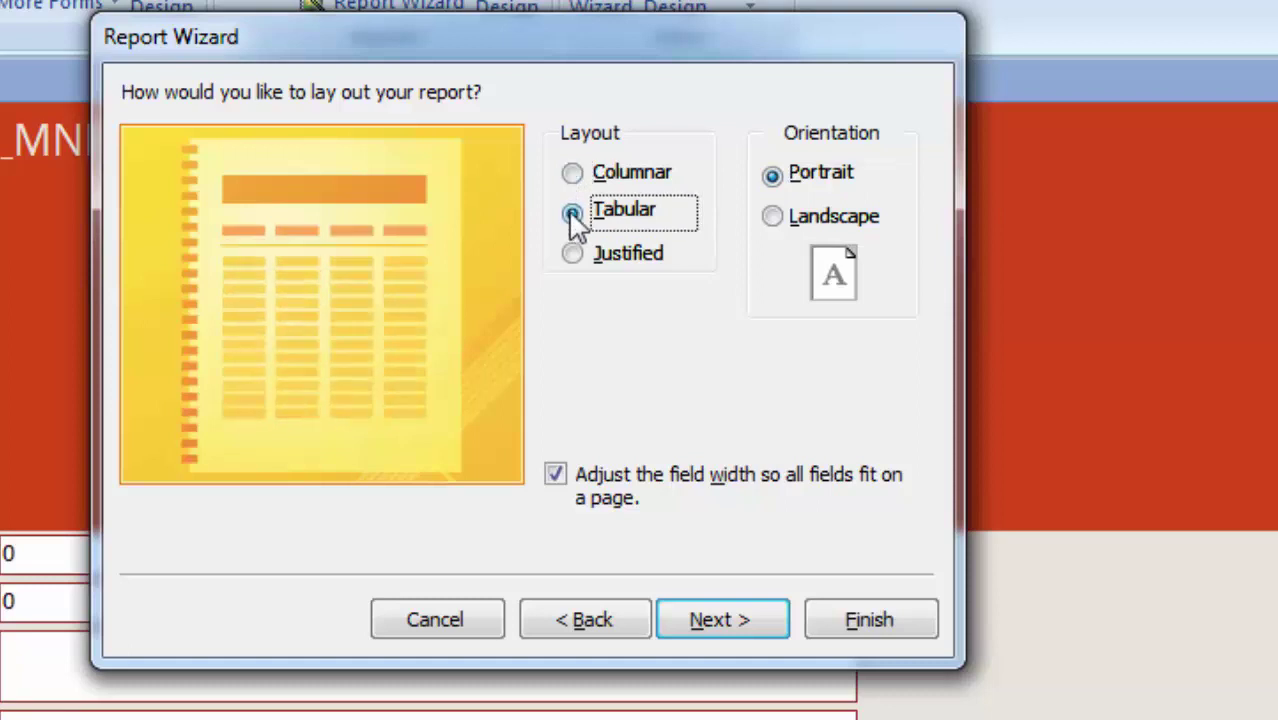
pyautogui.click(722, 620)
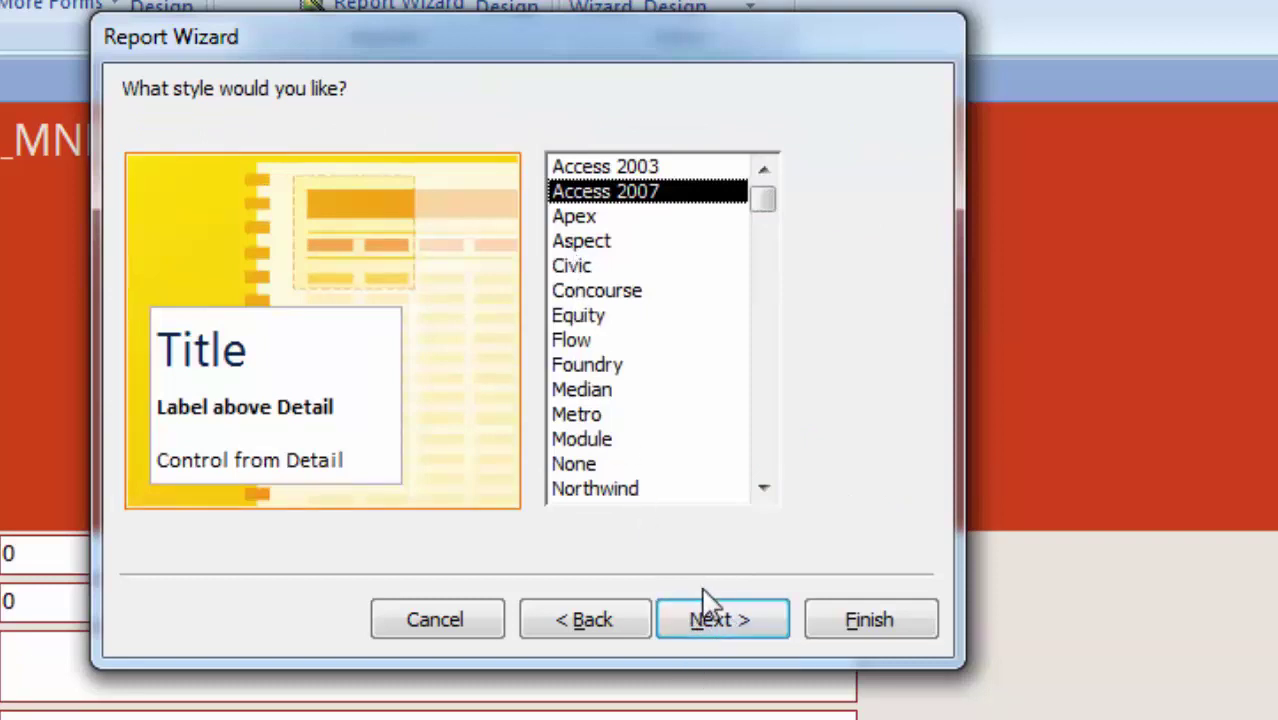
# - Keep the Access 2007 style and finish the wizard to preview report tr
pyautogui.click(708, 620)
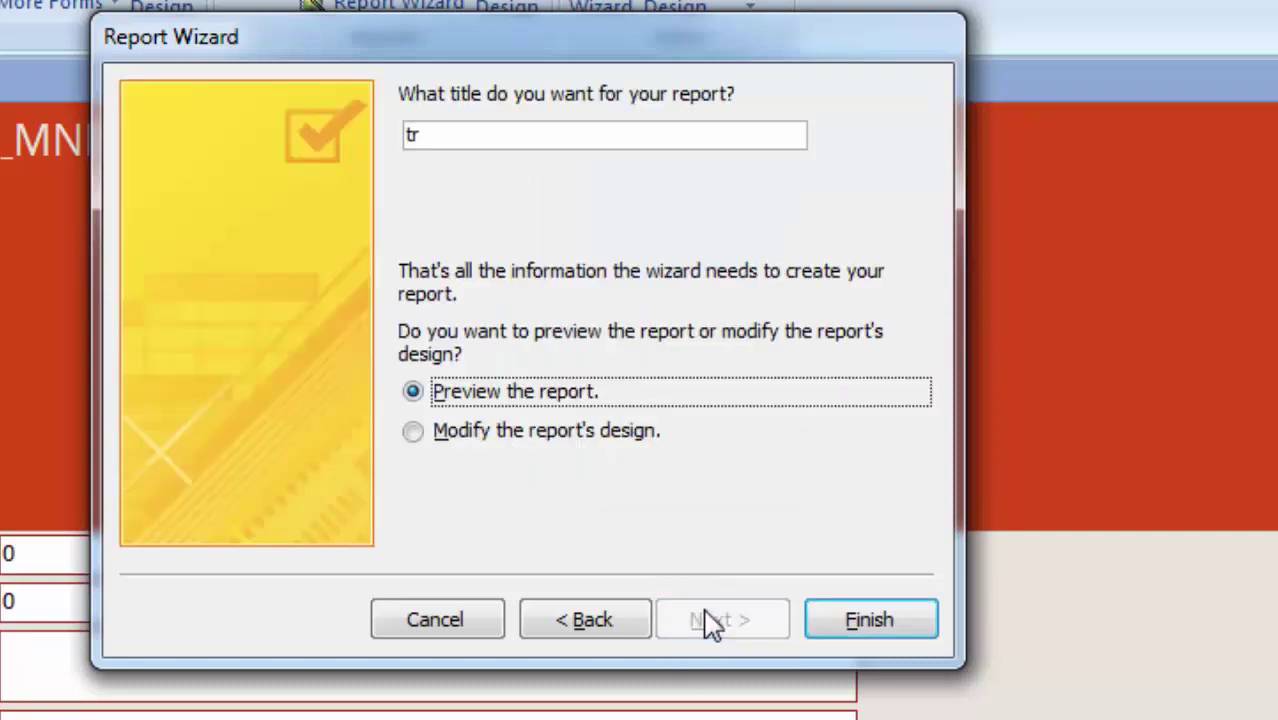
pyautogui.click(828, 628)
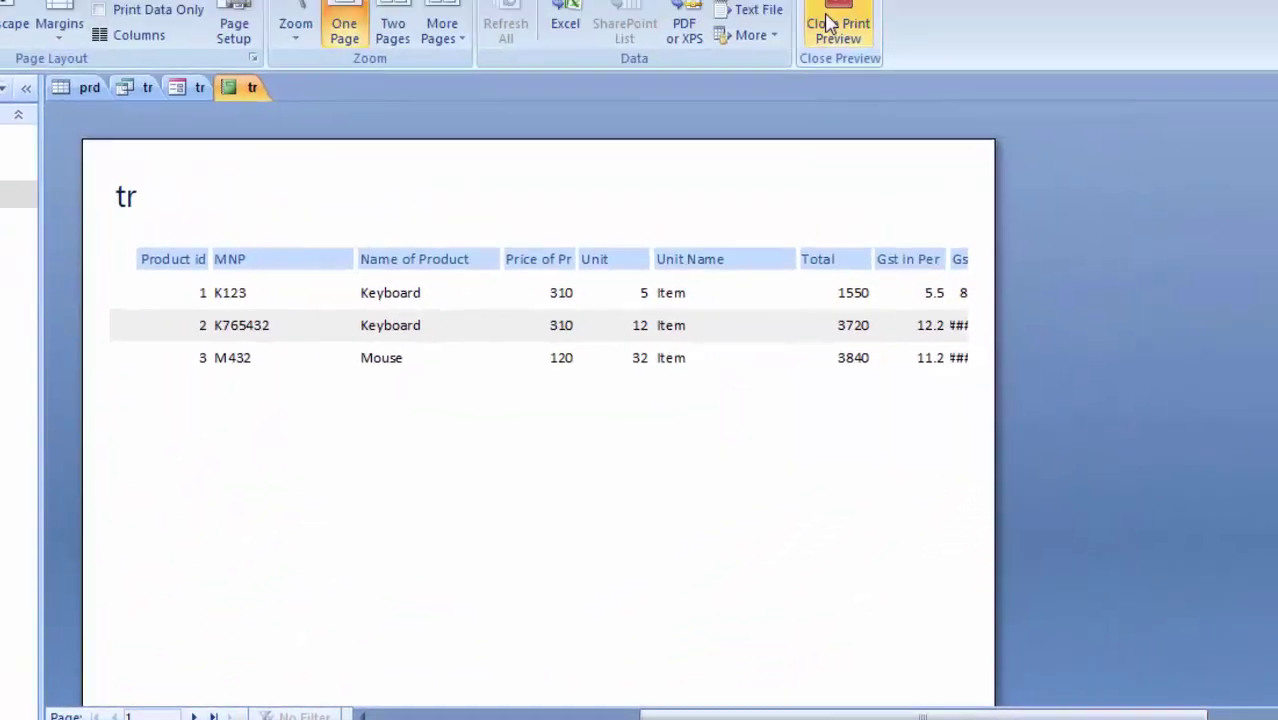
# - In Design View, stretch the tr title label to about 17 cm across the header
pyautogui.click(826, 22)
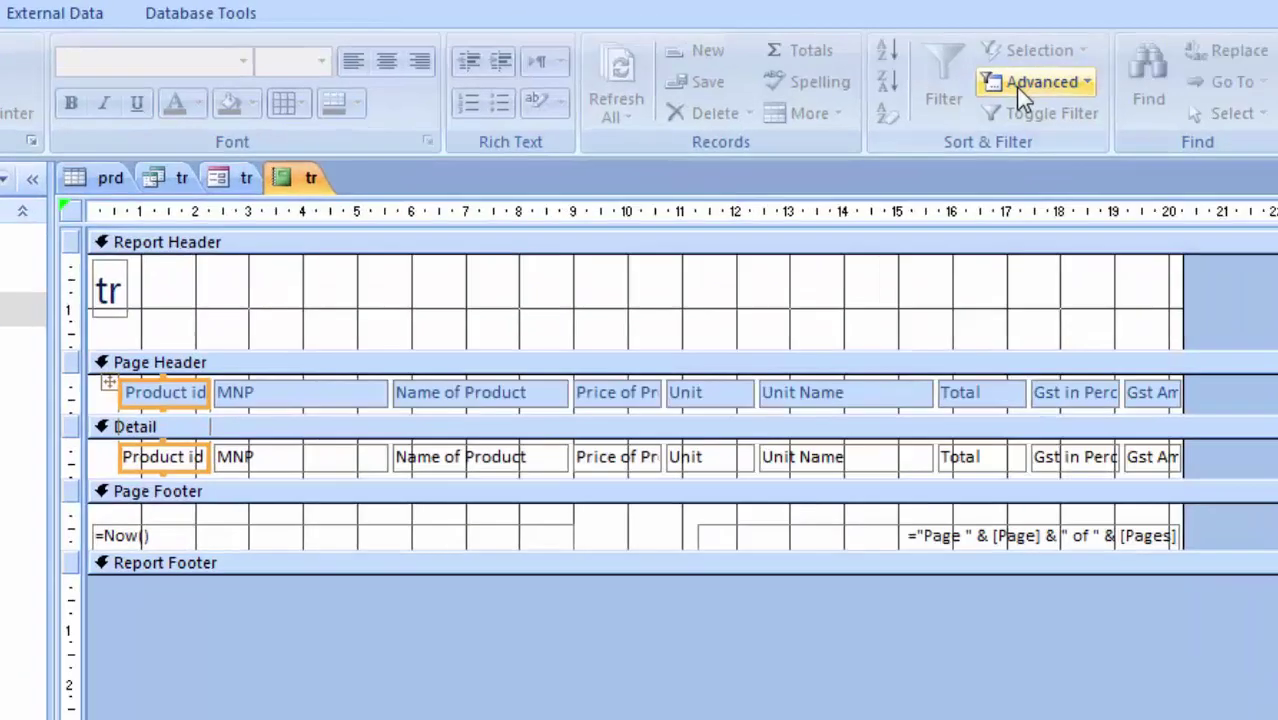
pyautogui.click(110, 295)
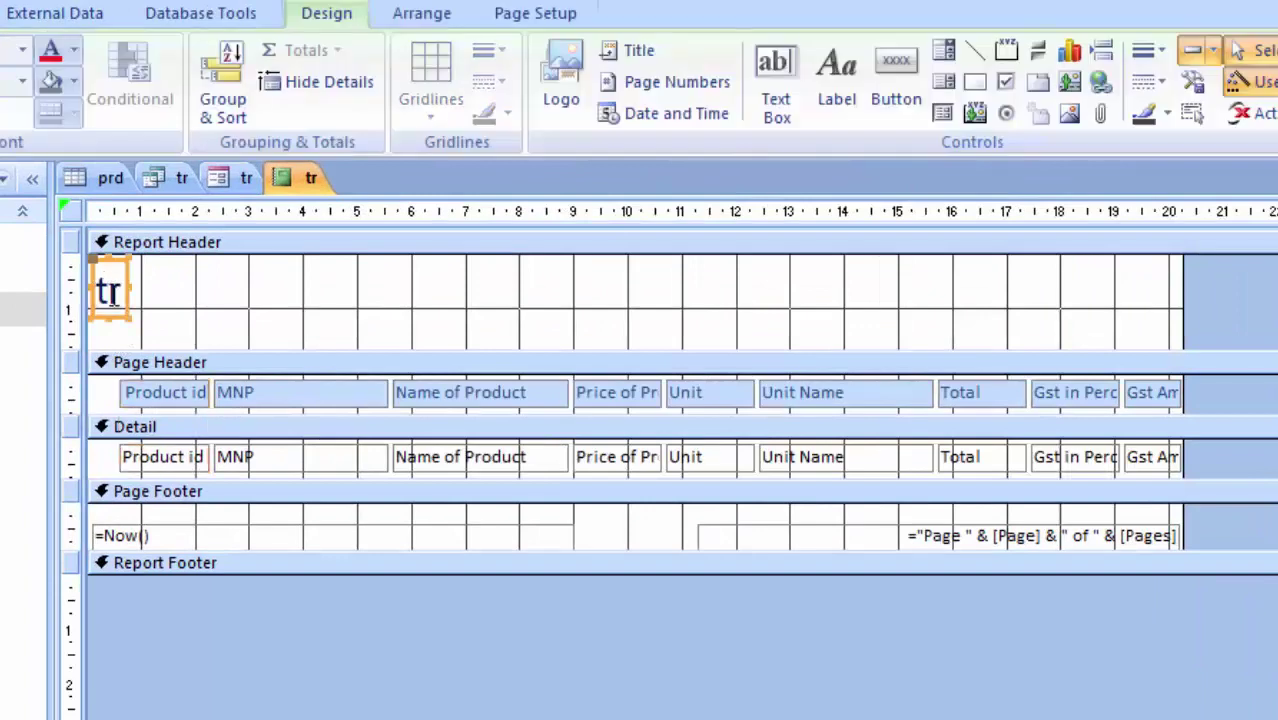
pyautogui.moveTo(130, 290); pyautogui.dragTo(478, 314)
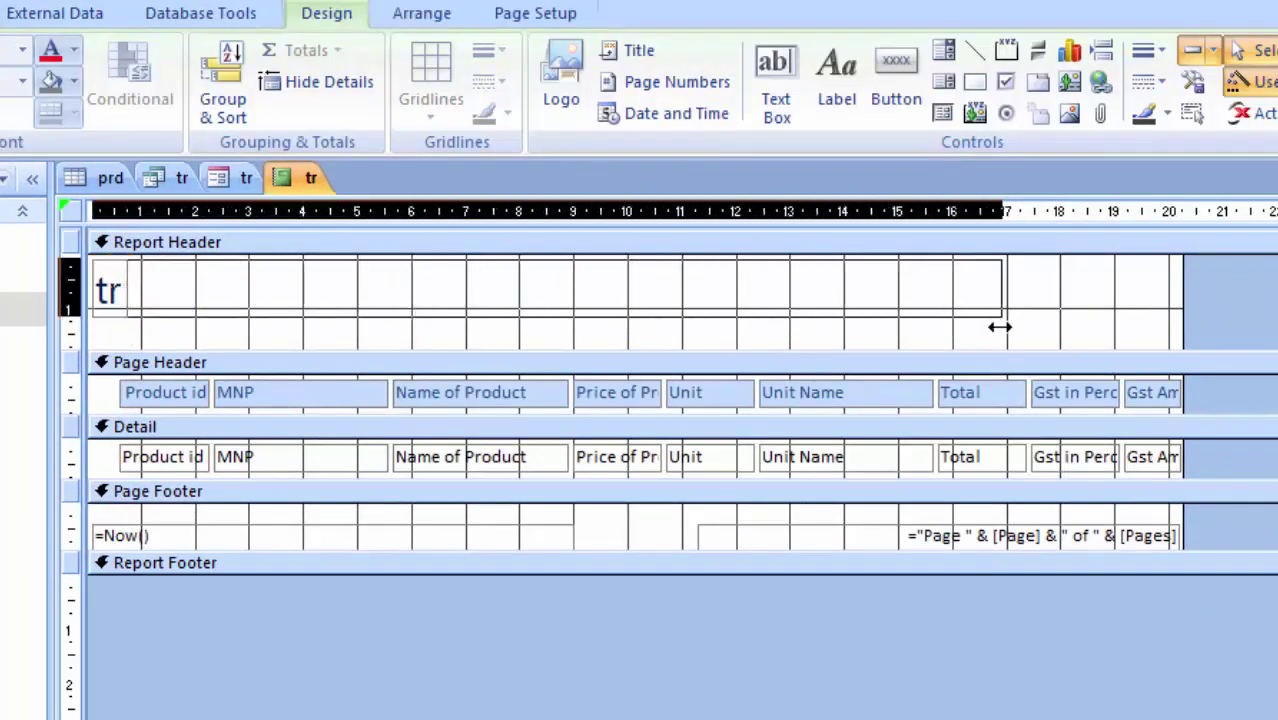
pyautogui.moveTo(478, 314); pyautogui.dragTo(1002, 316)
# - Change the title text to 'Detail Info. About Products & its cost' and preview the report
pyautogui.click(150, 291)
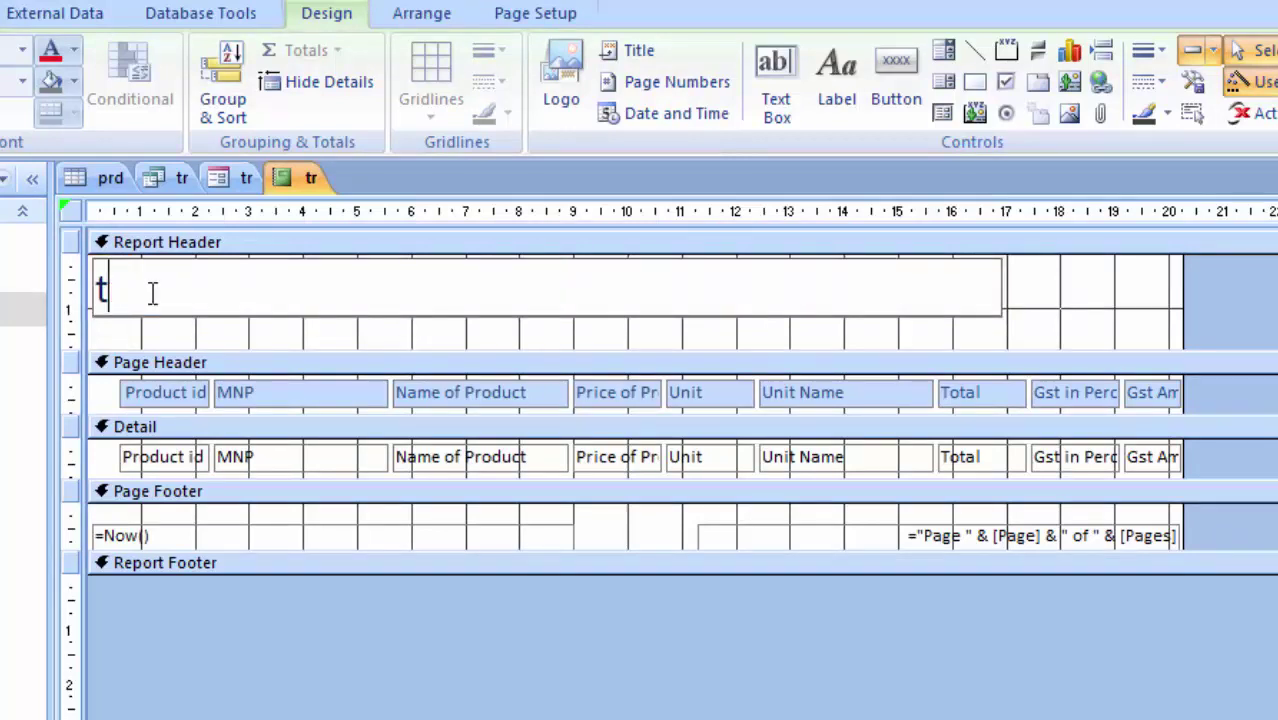
pyautogui.press('BackSpace')
pyautogui.write('De')
pyautogui.write('tail ')
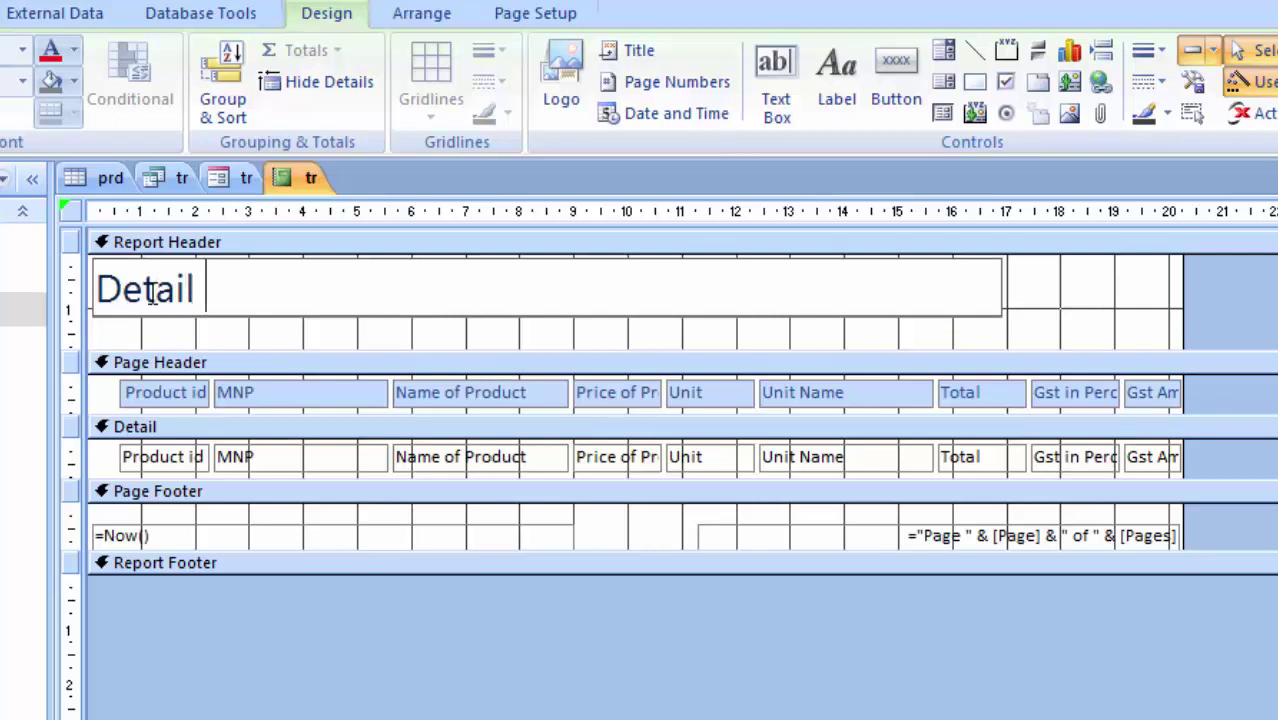
pyautogui.write('In')
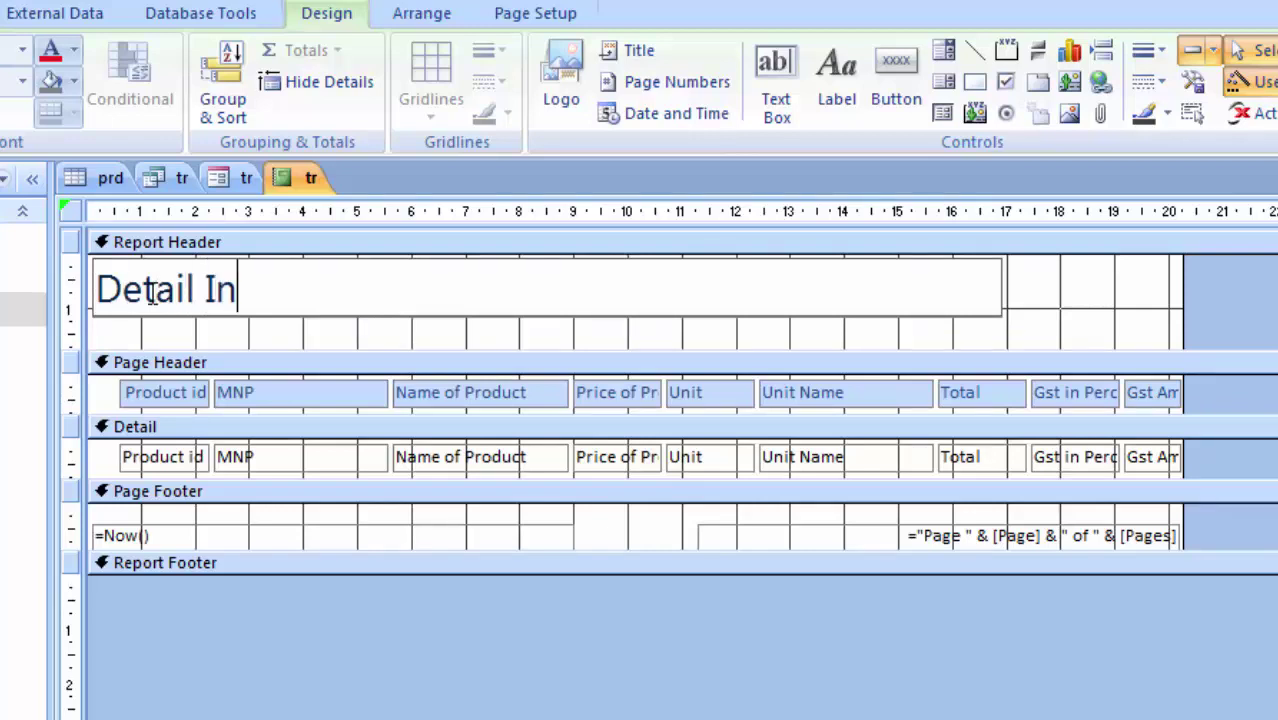
pyautogui.write('fo. ')
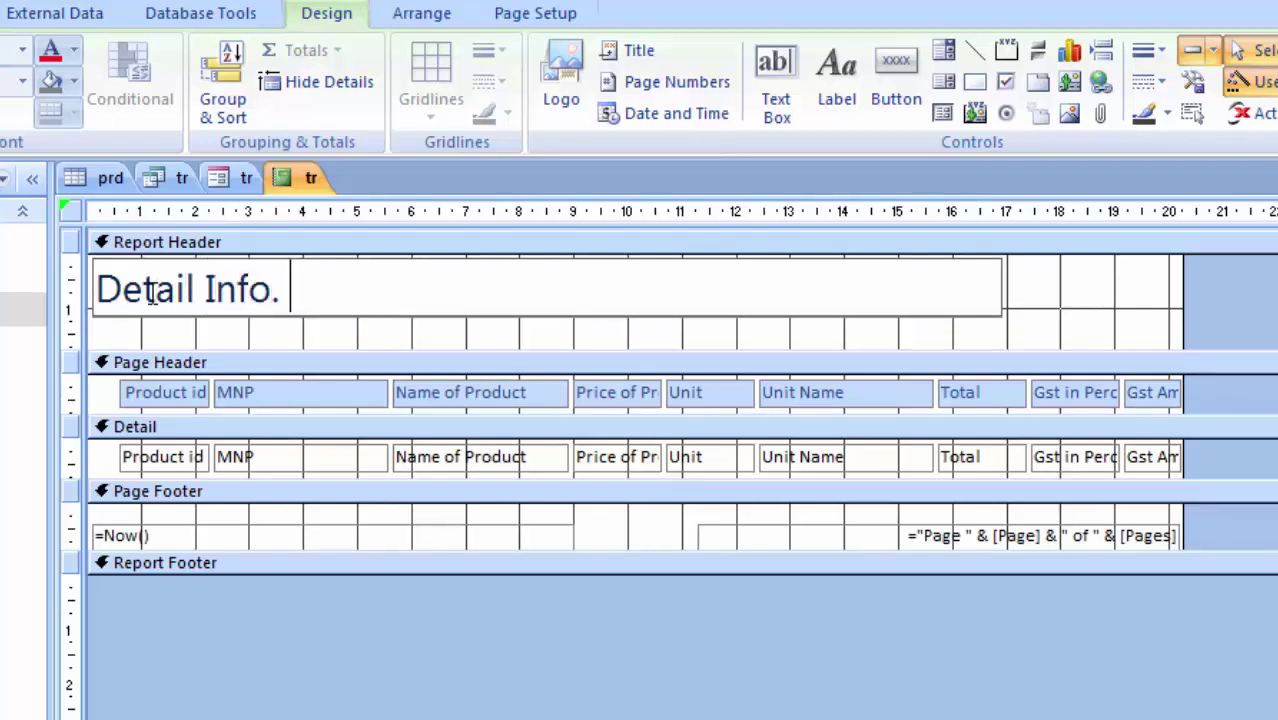
pyautogui.write('Abou')
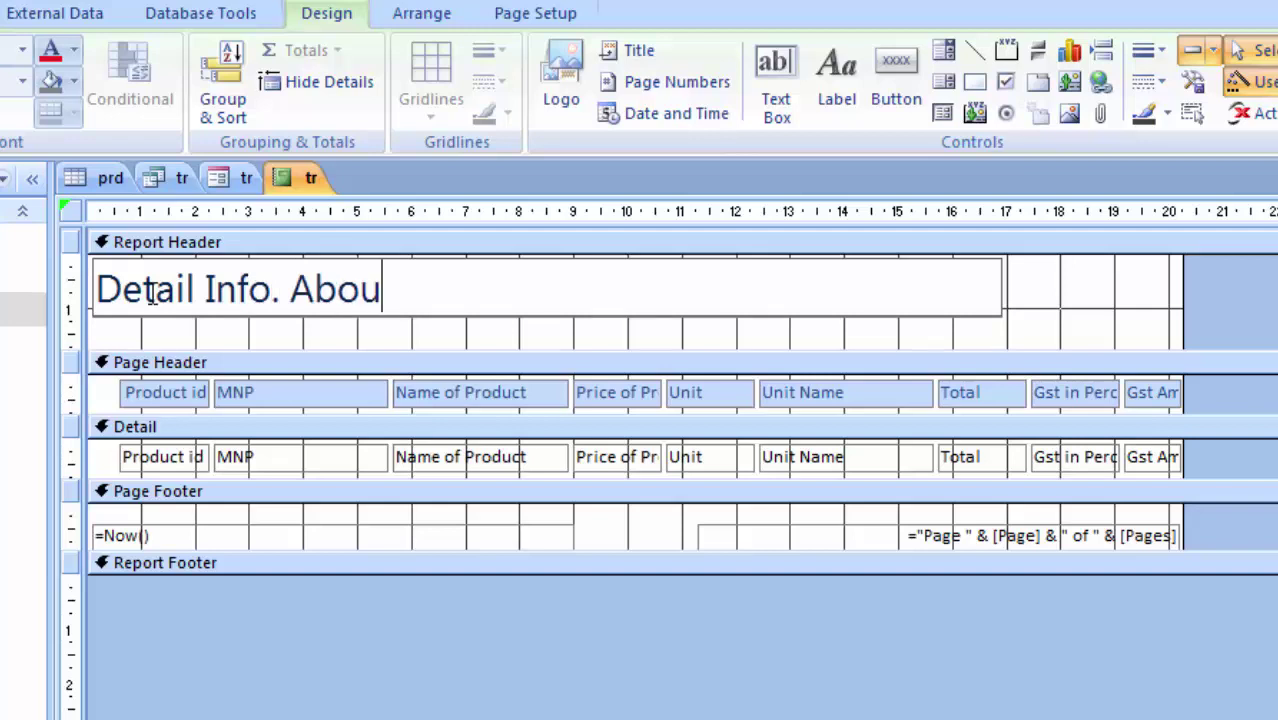
pyautogui.write('t')
pyautogui.write(' Pr')
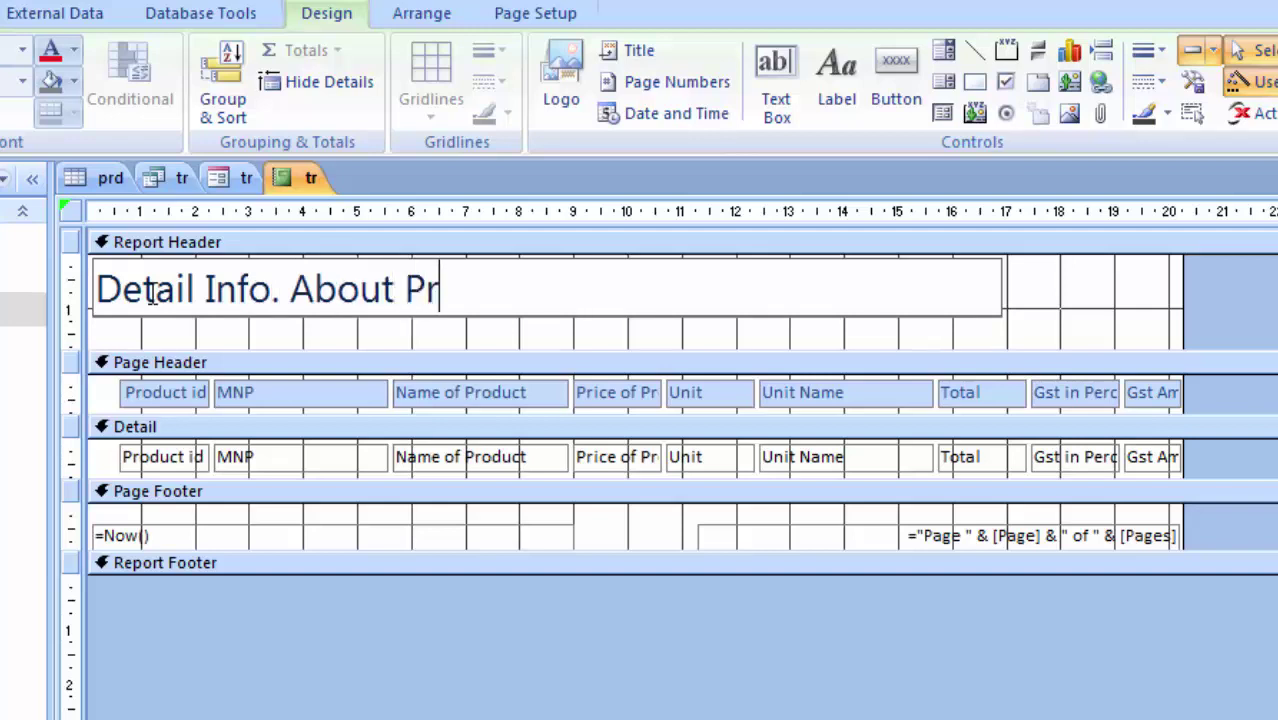
pyautogui.write('oduct')
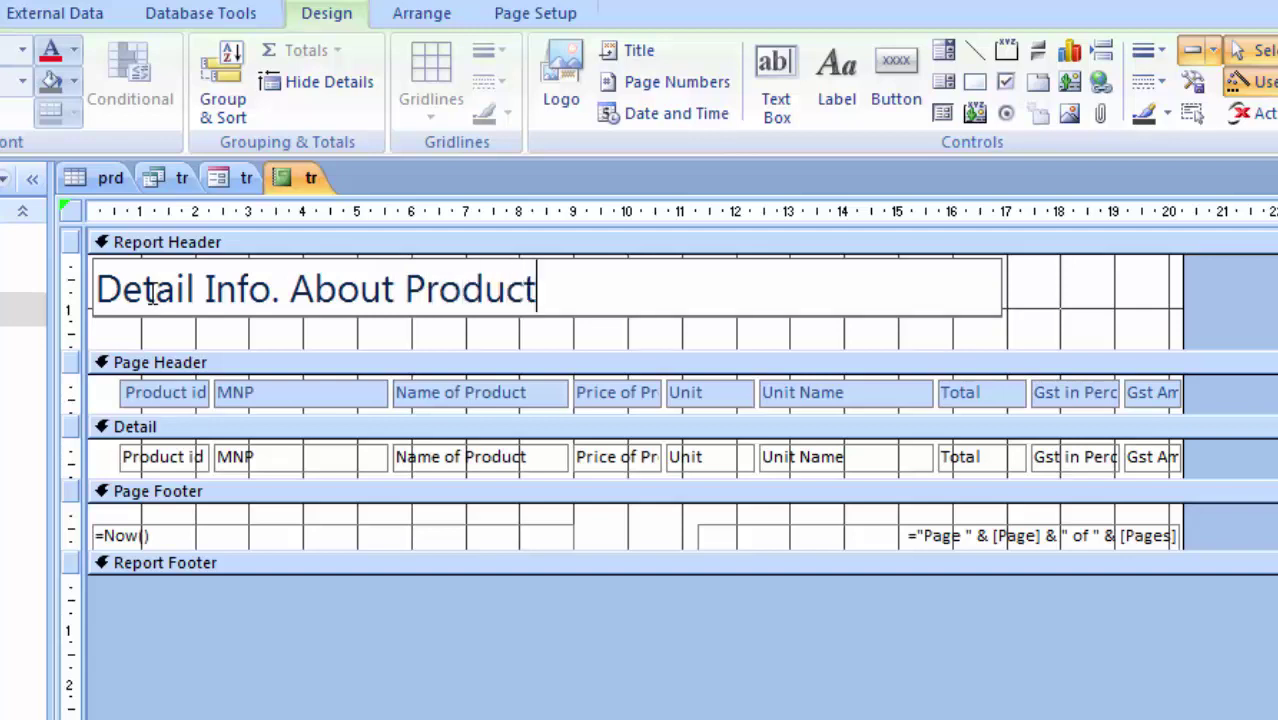
pyautogui.write('s &')
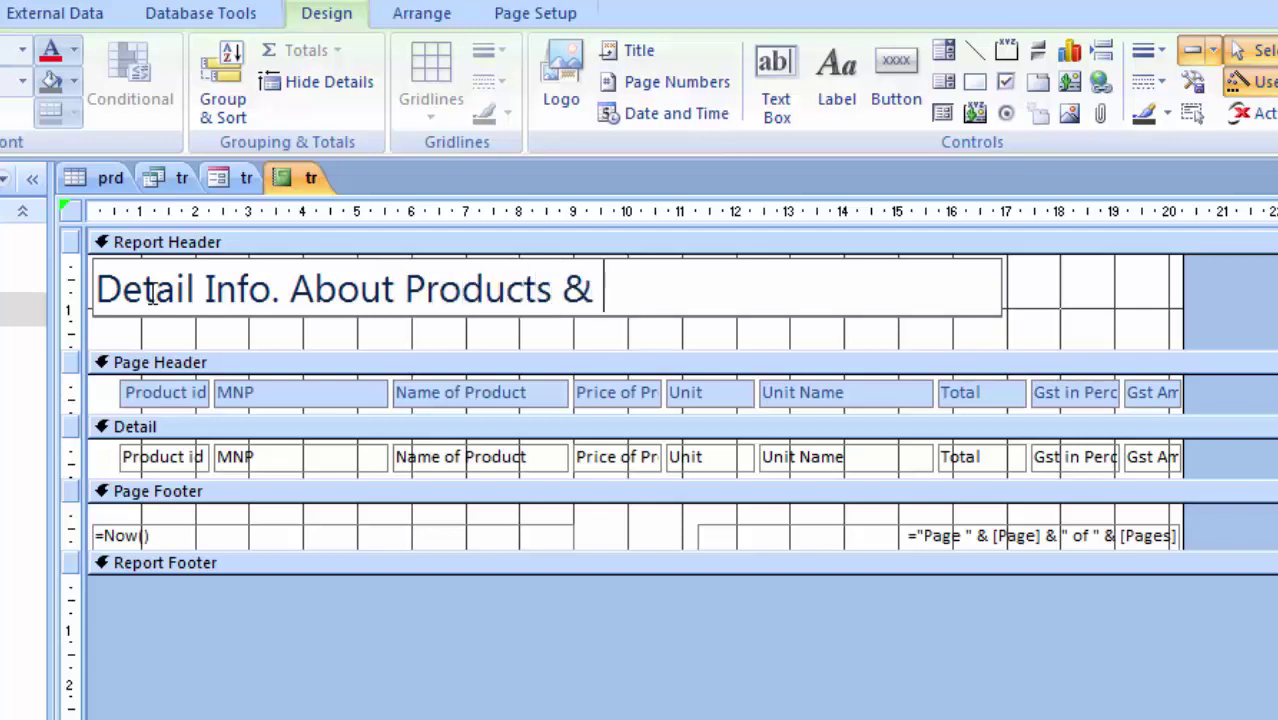
pyautogui.write(' c')
pyautogui.write(' its')
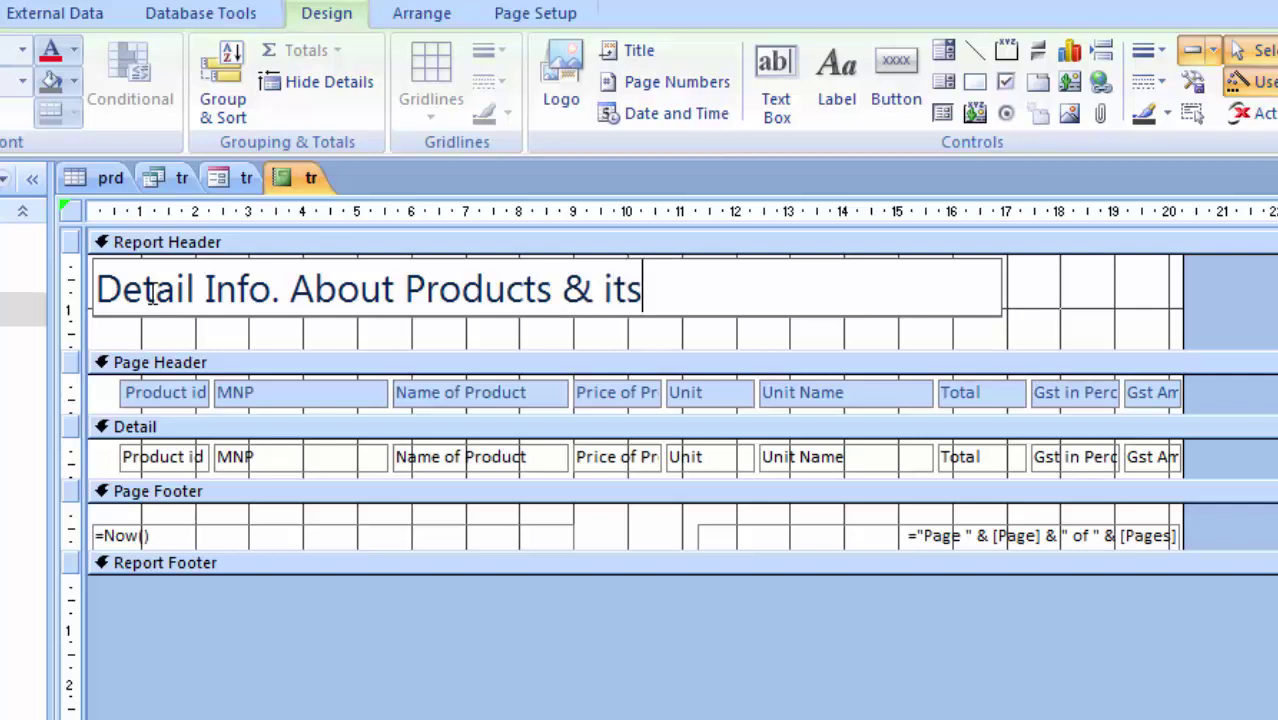
pyautogui.write(' cost')
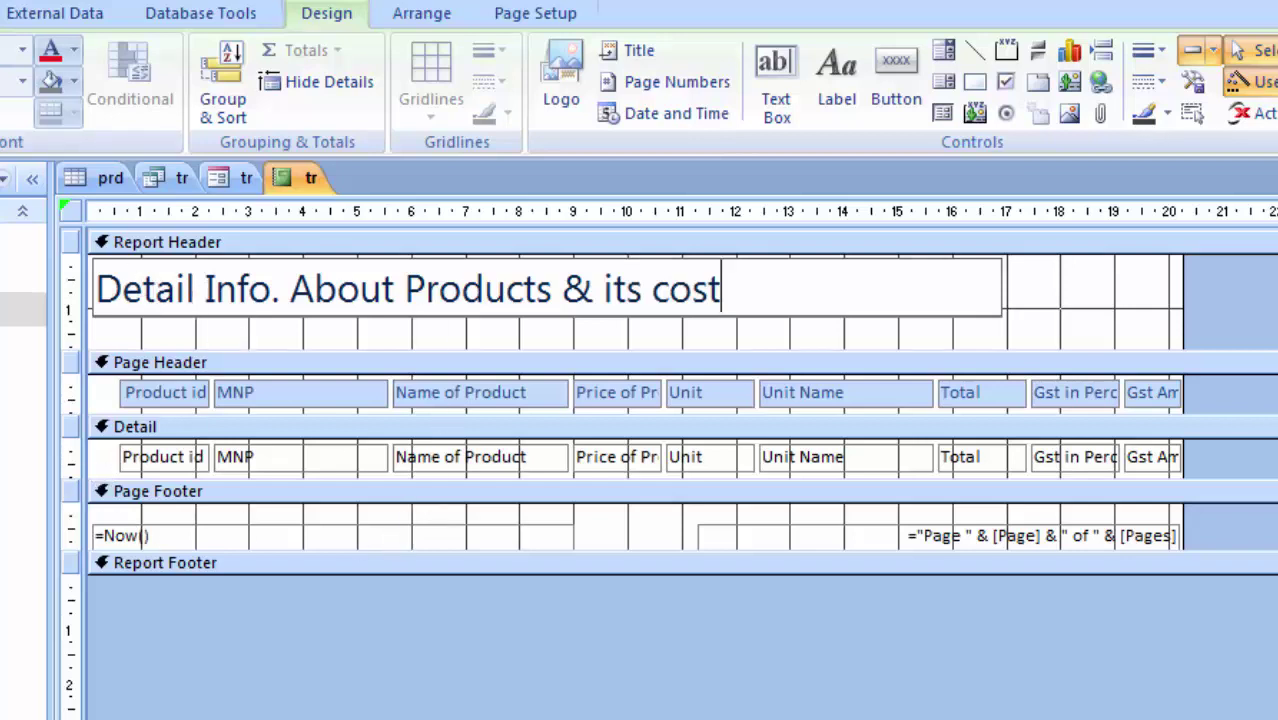
pyautogui.click(8, 338)
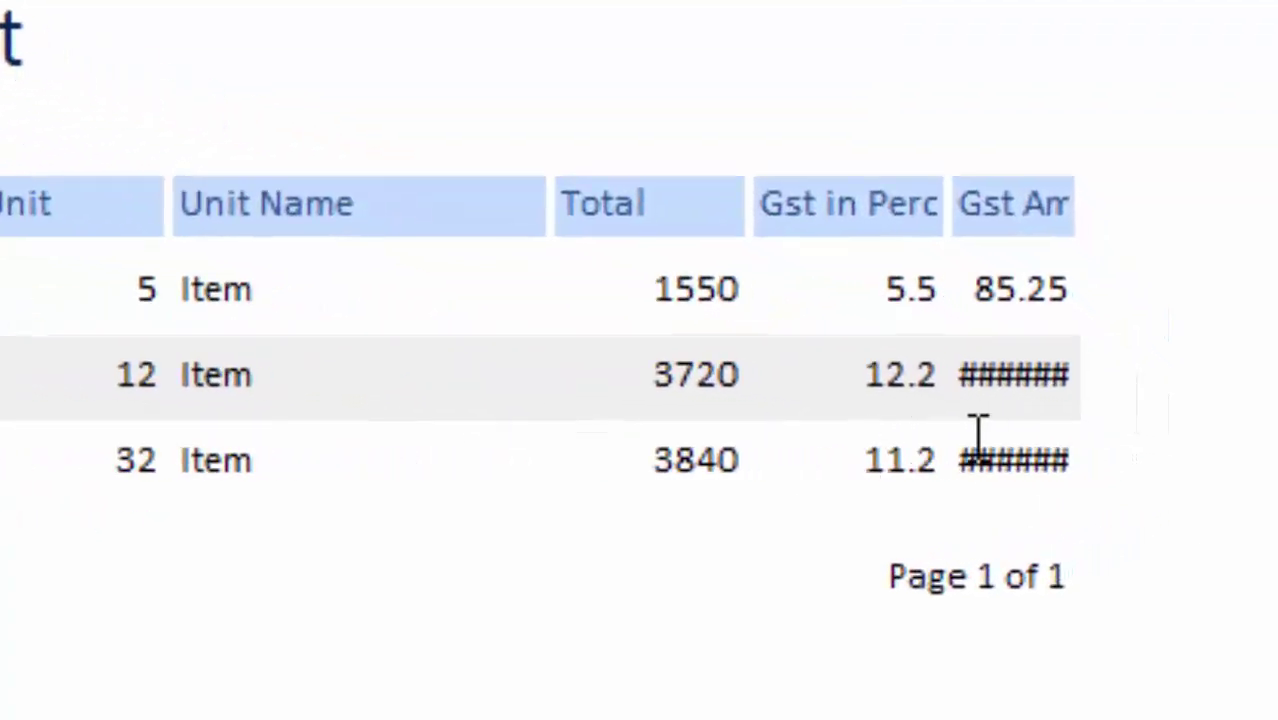
# - Inspect the Gst Amount values in rows 2 and 3 that show as ######
pyautogui.click(1073, 236)
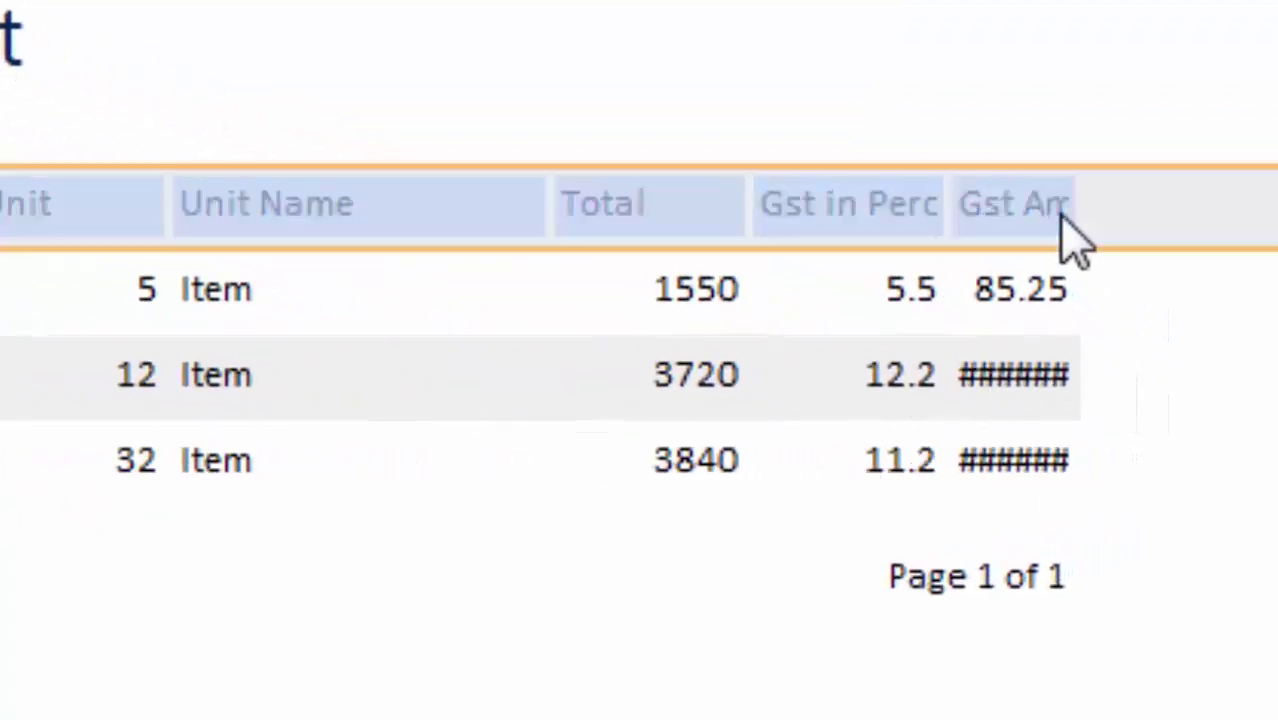
pyautogui.click(1015, 370)
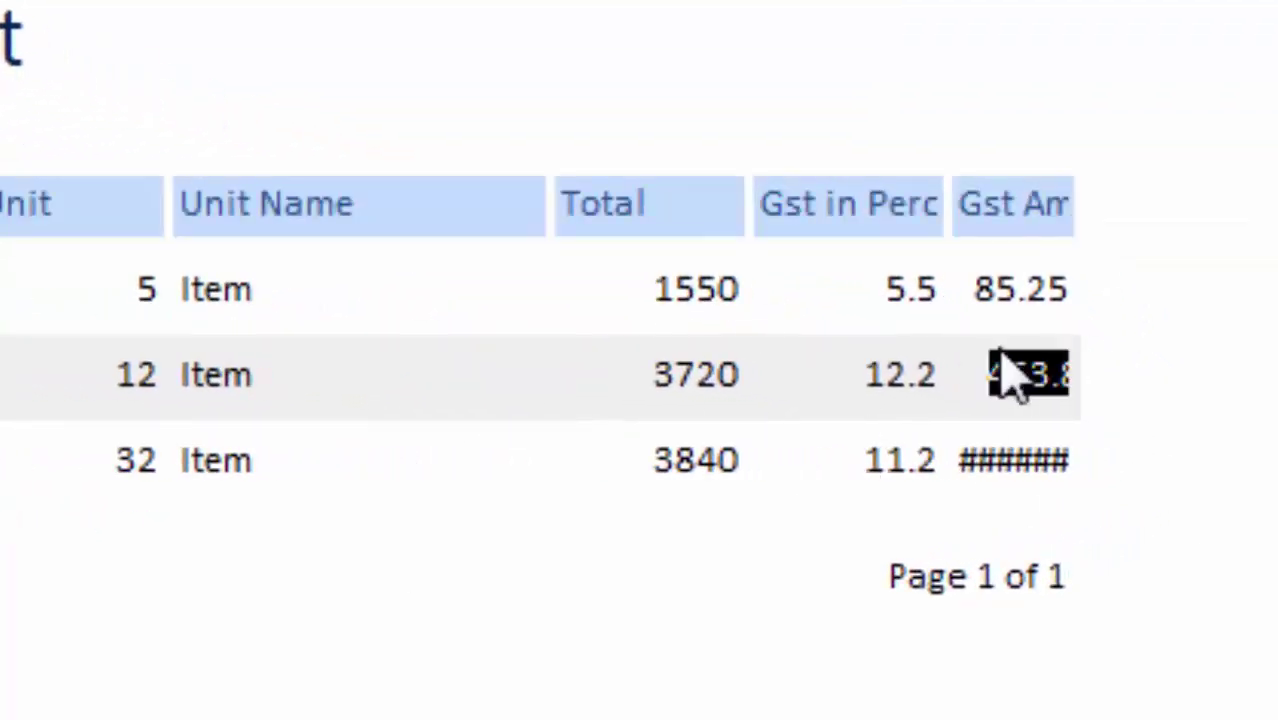
pyautogui.click(1018, 458)
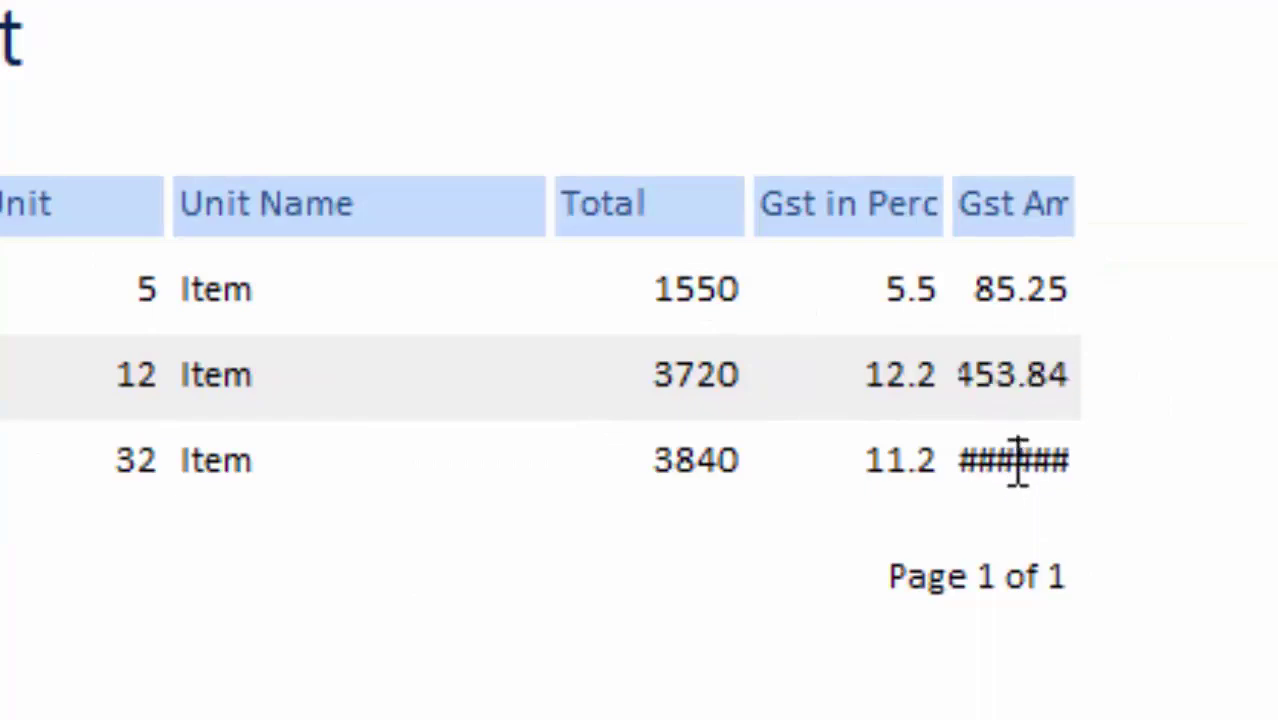
pyautogui.click(1074, 236)
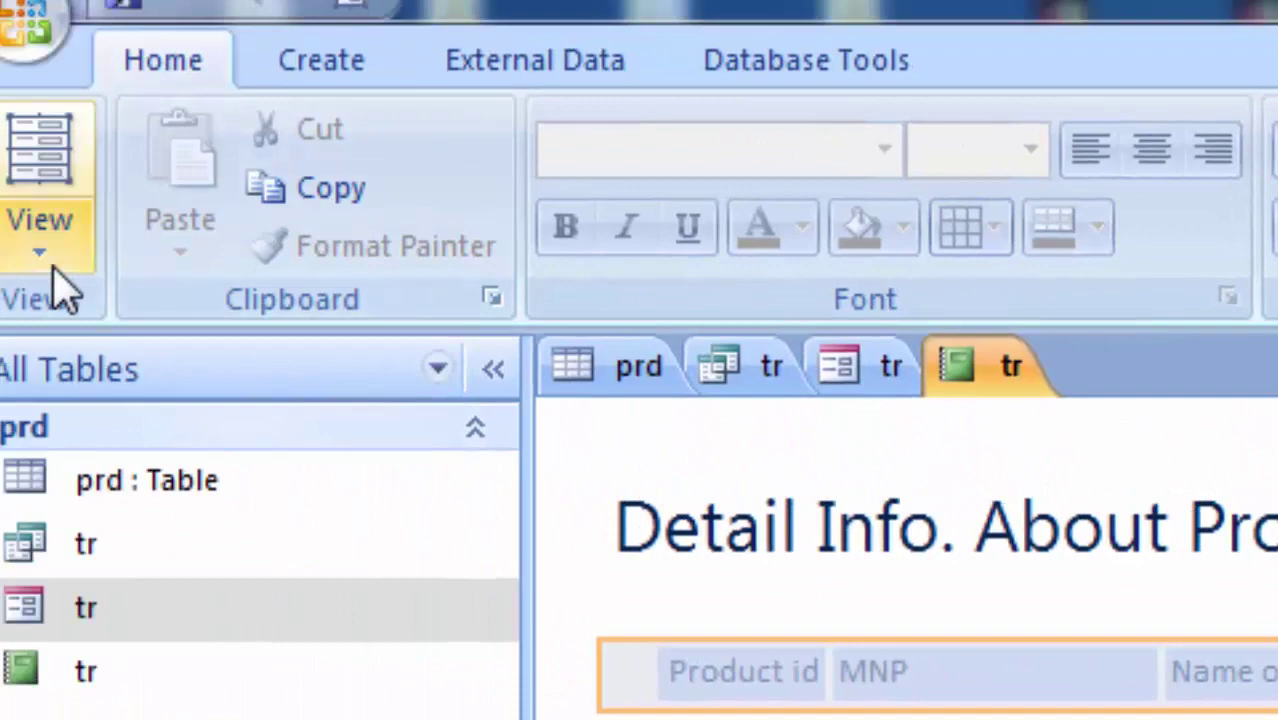
pyautogui.click(50, 262)
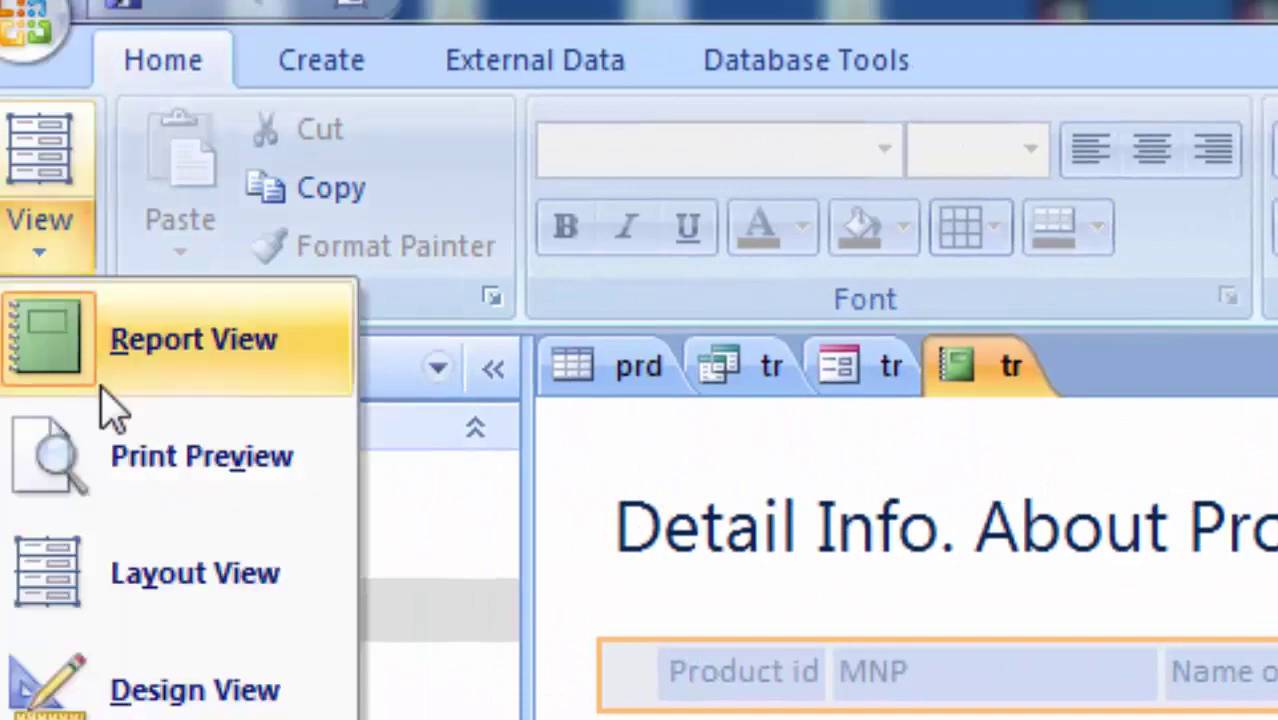
# - Select the Gst Amount heading in Layout View, then switch the report to Design View
pyautogui.click(190, 590)
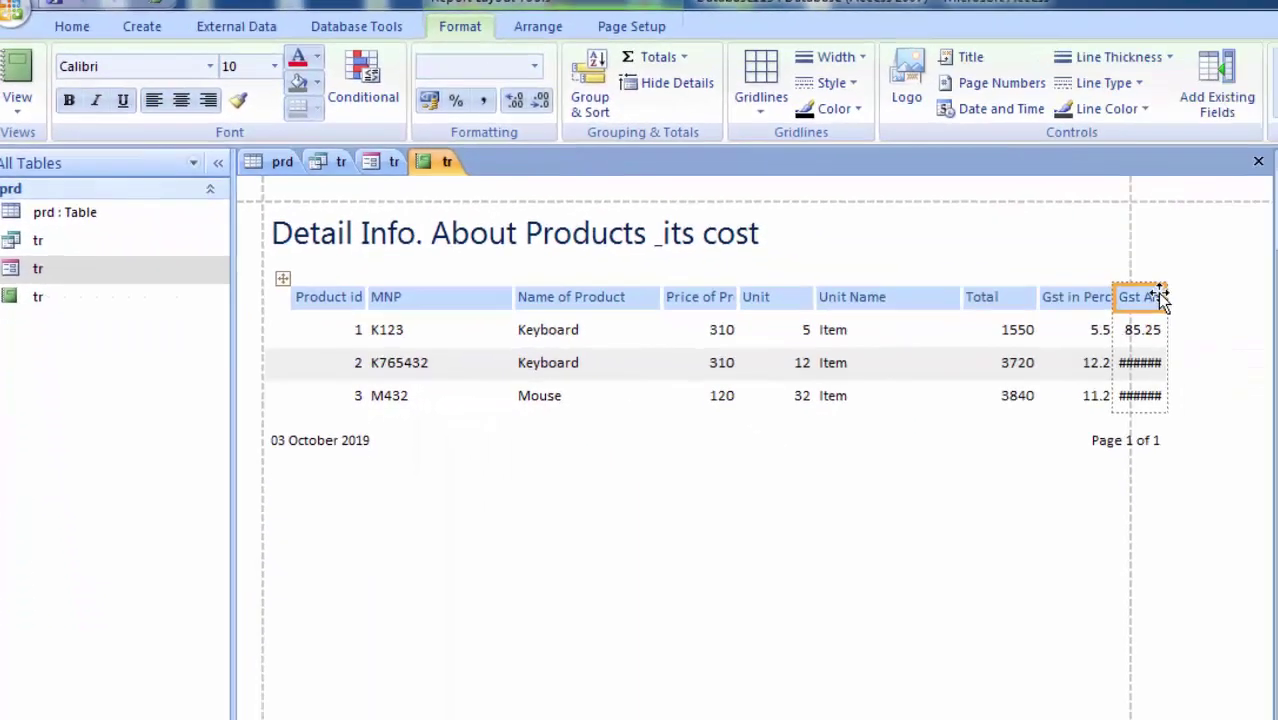
pyautogui.click(1156, 294)
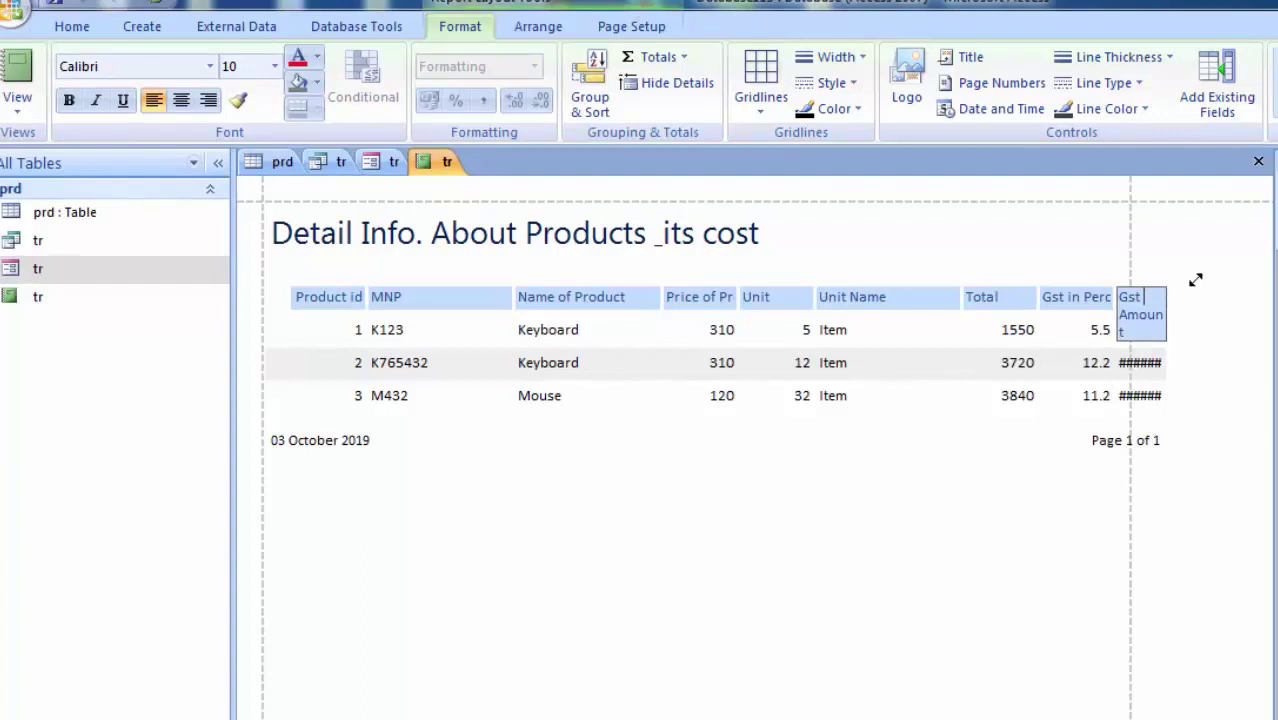
pyautogui.click(17, 100)
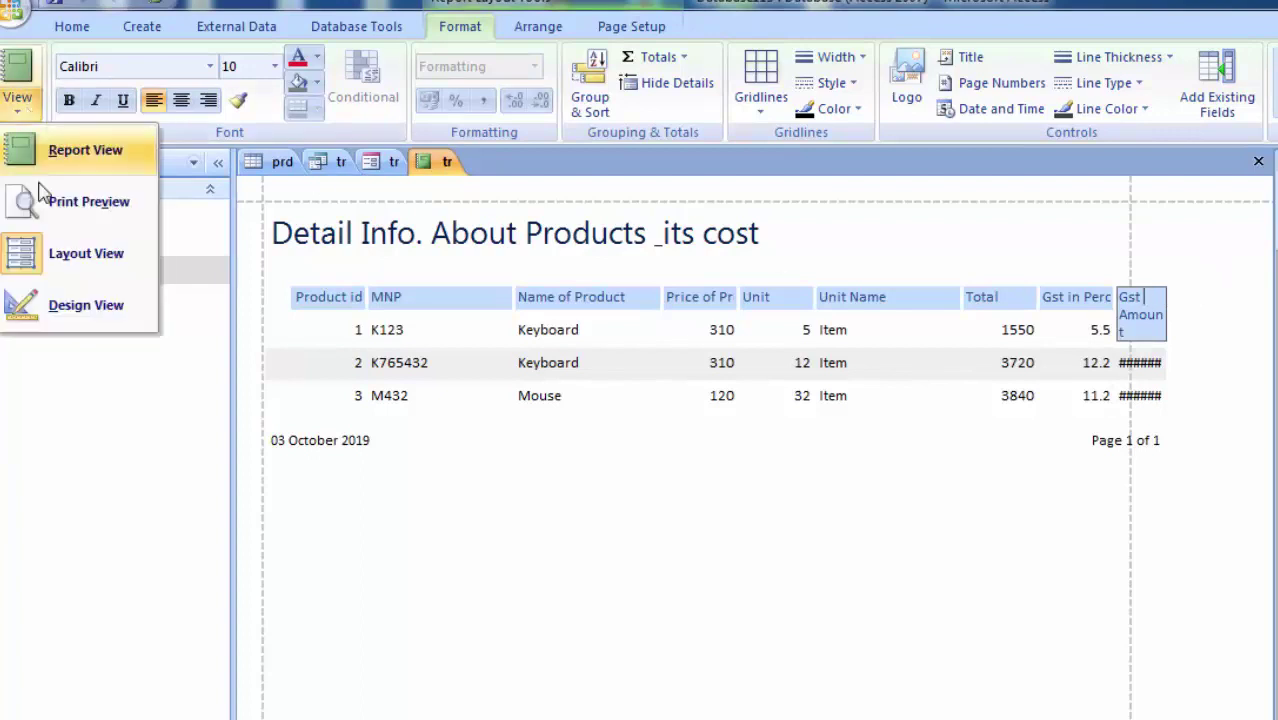
pyautogui.click(90, 304)
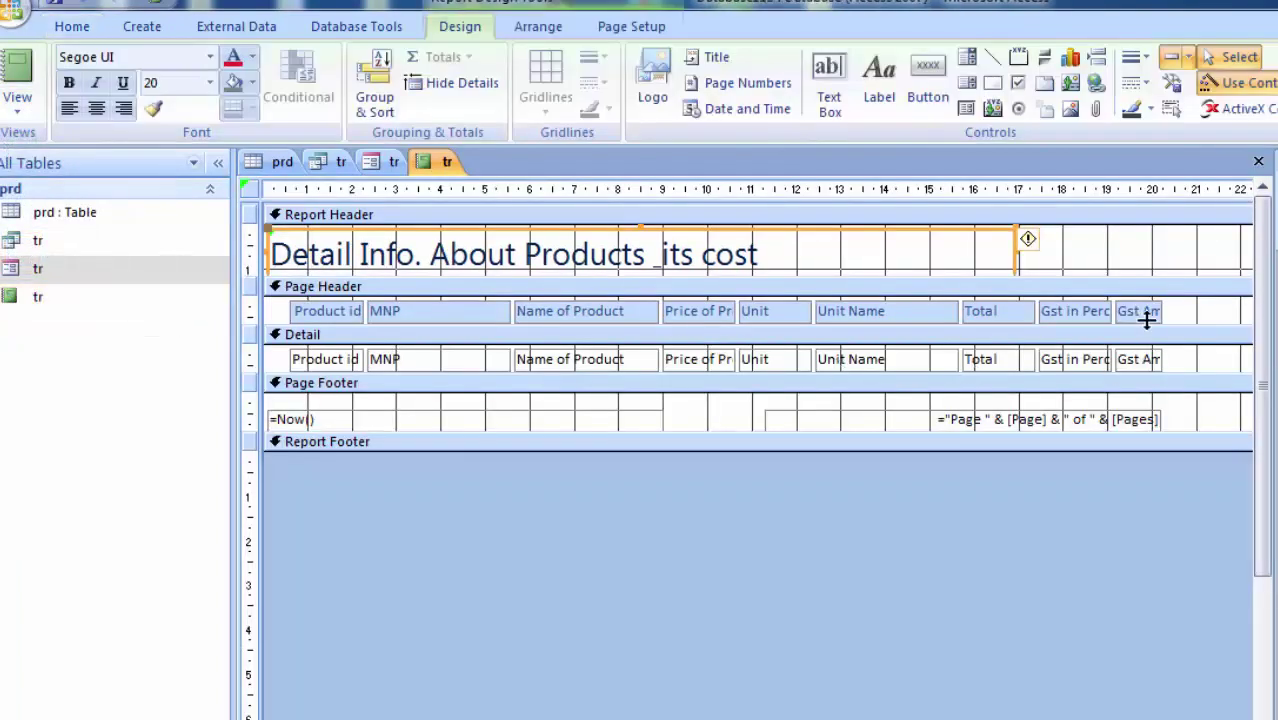
# - Widen the Gst Amount heading, its value box and the footer page-number box, then preview
pyautogui.click(1152, 314)
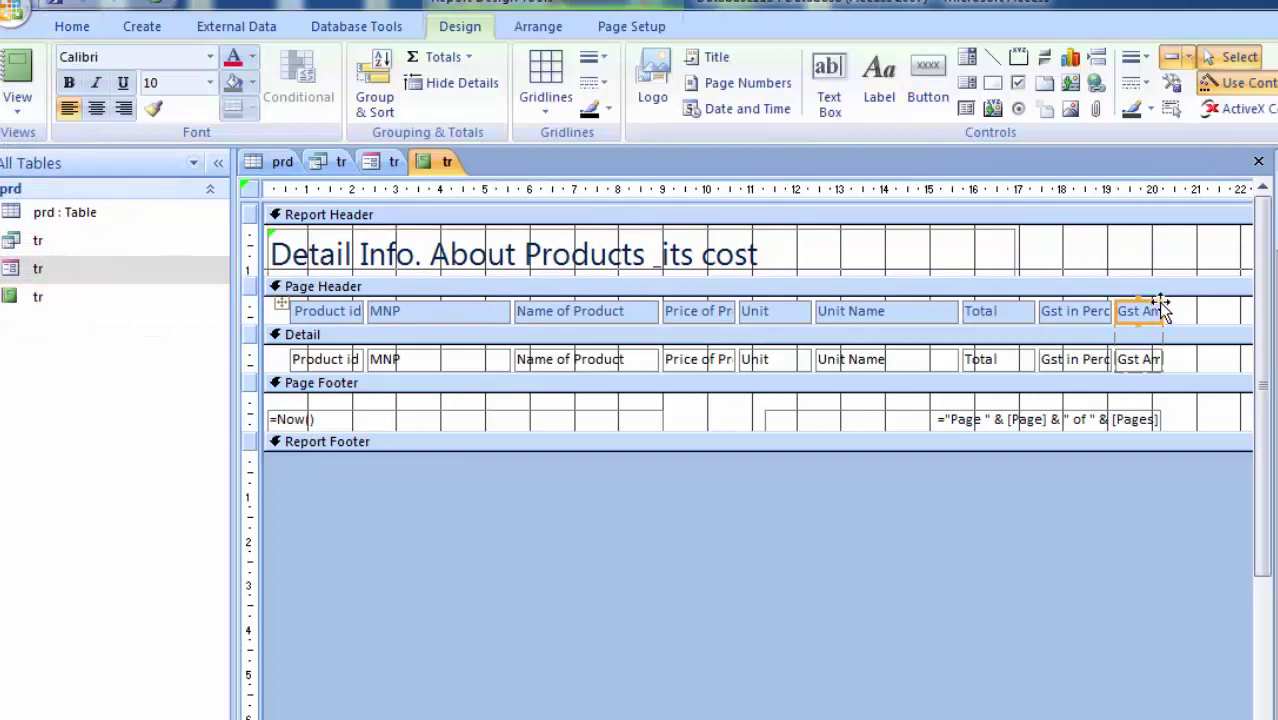
pyautogui.moveTo(1160, 310); pyautogui.dragTo(1189, 291)
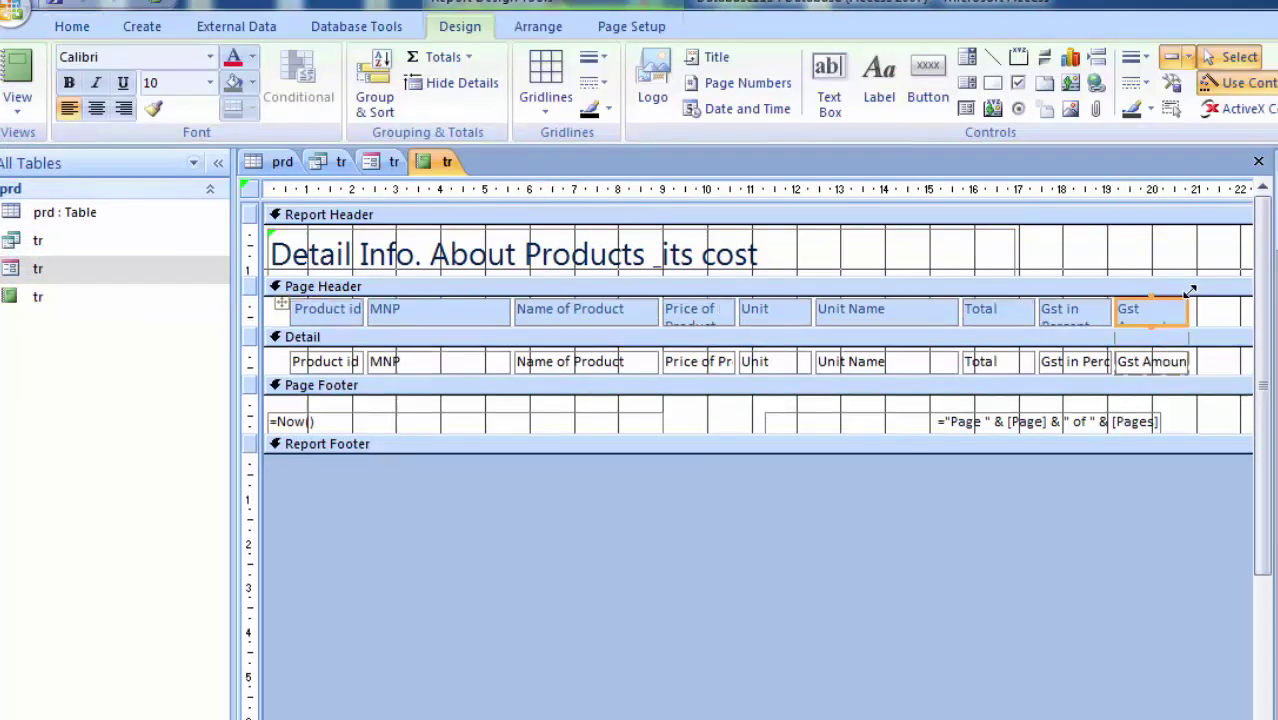
pyautogui.click(1182, 365)
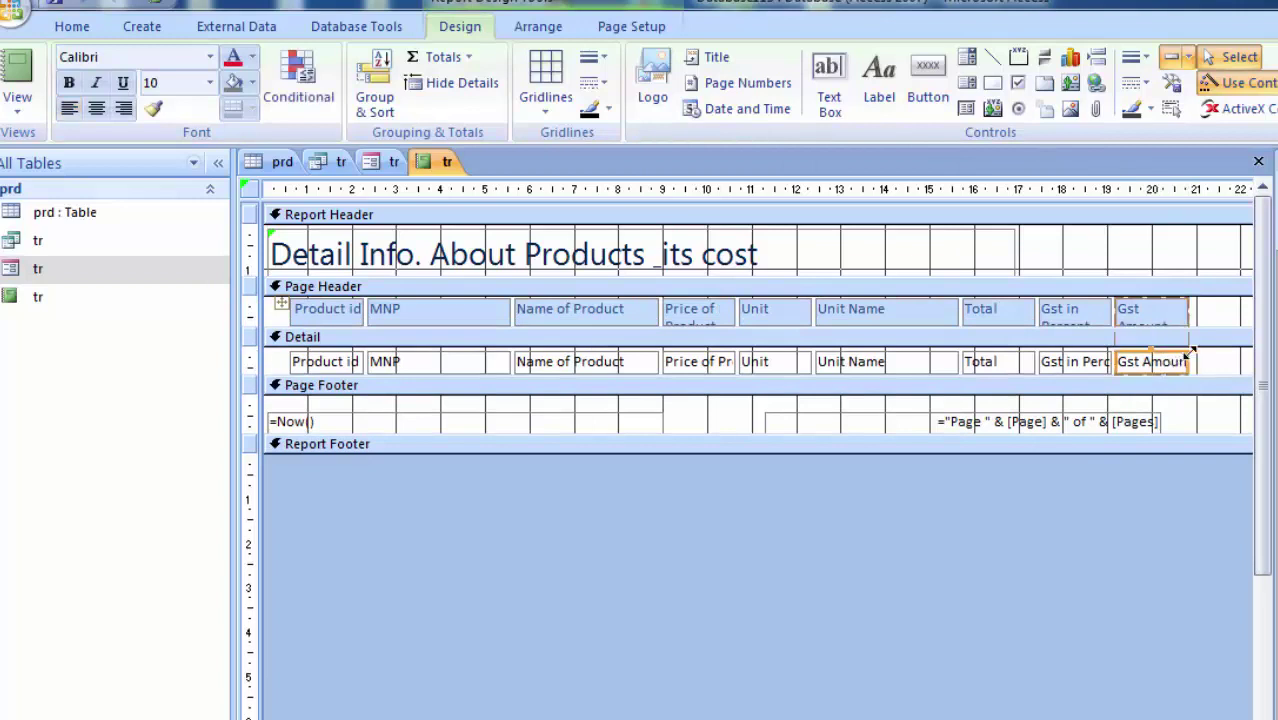
pyautogui.moveTo(1185, 361); pyautogui.dragTo(1214, 343)
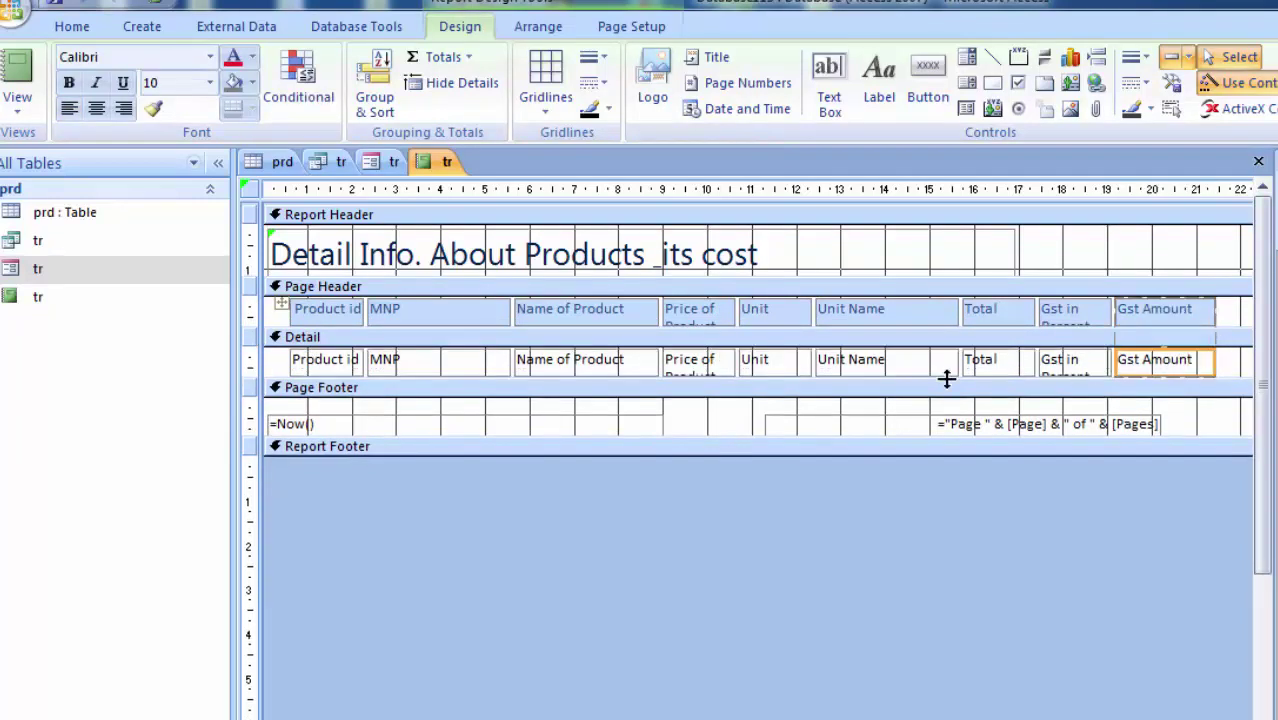
pyautogui.click(1155, 415)
pyautogui.moveTo(1160, 414); pyautogui.dragTo(1226, 404)
pyautogui.click(17, 70)
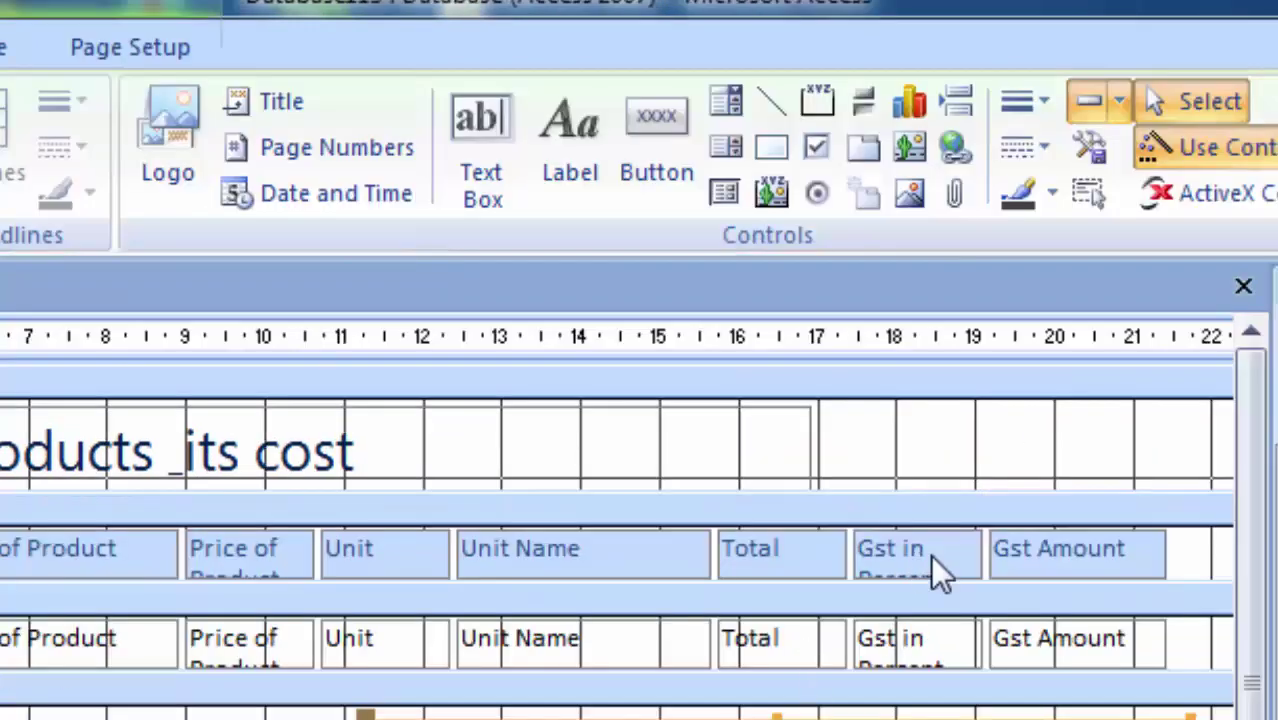
# - Widen the Gst in Percent and Price of Product headings, checking the preview between
pyautogui.click(935, 556)
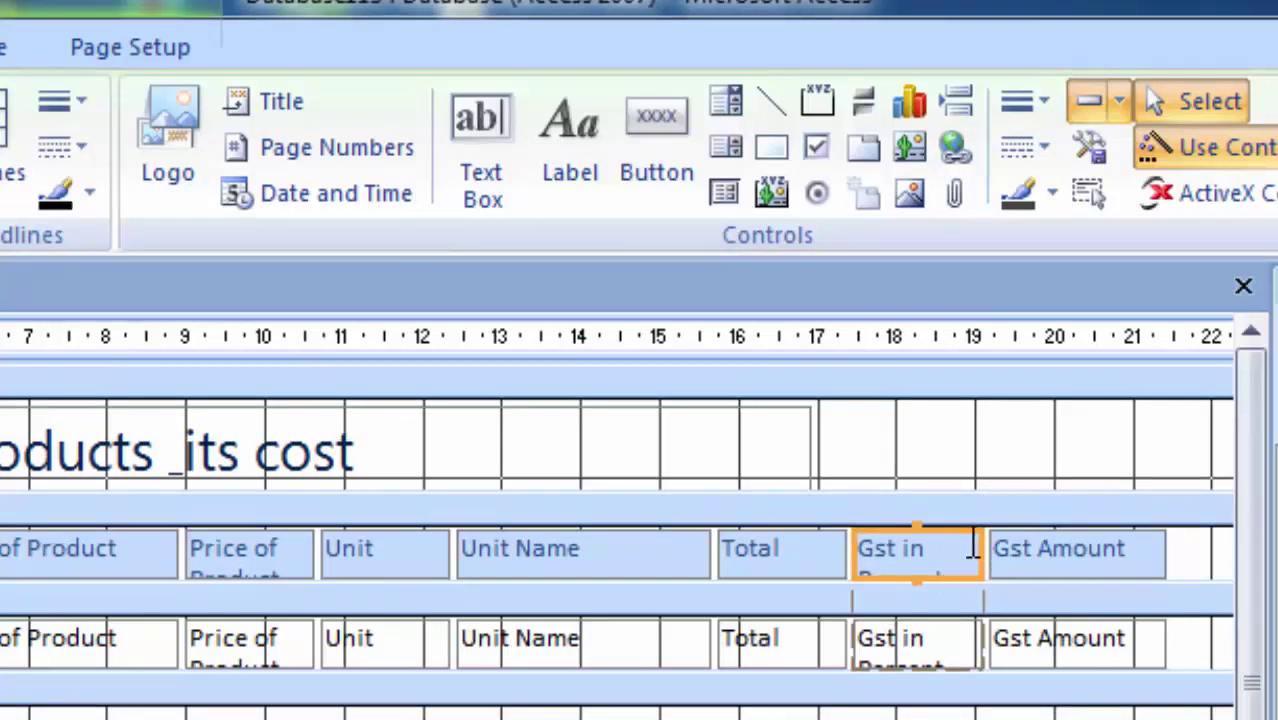
pyautogui.moveTo(975, 548); pyautogui.dragTo(1047, 578)
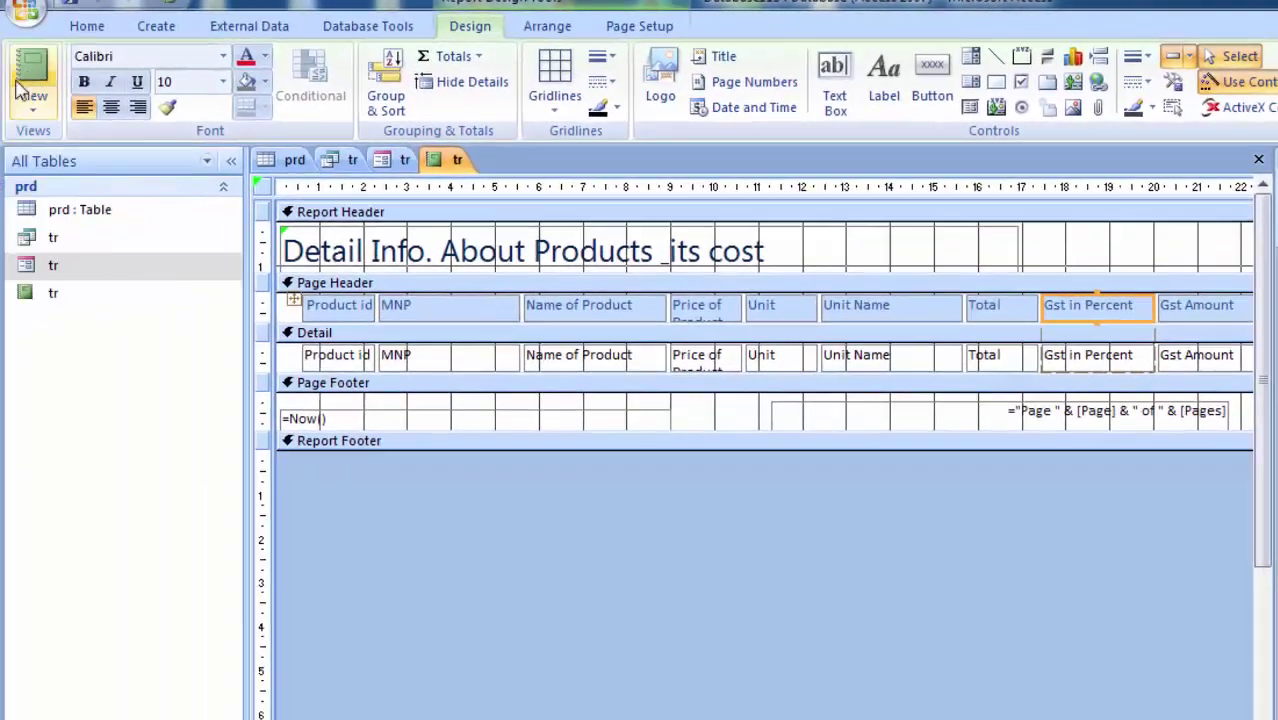
pyautogui.click(24, 80)
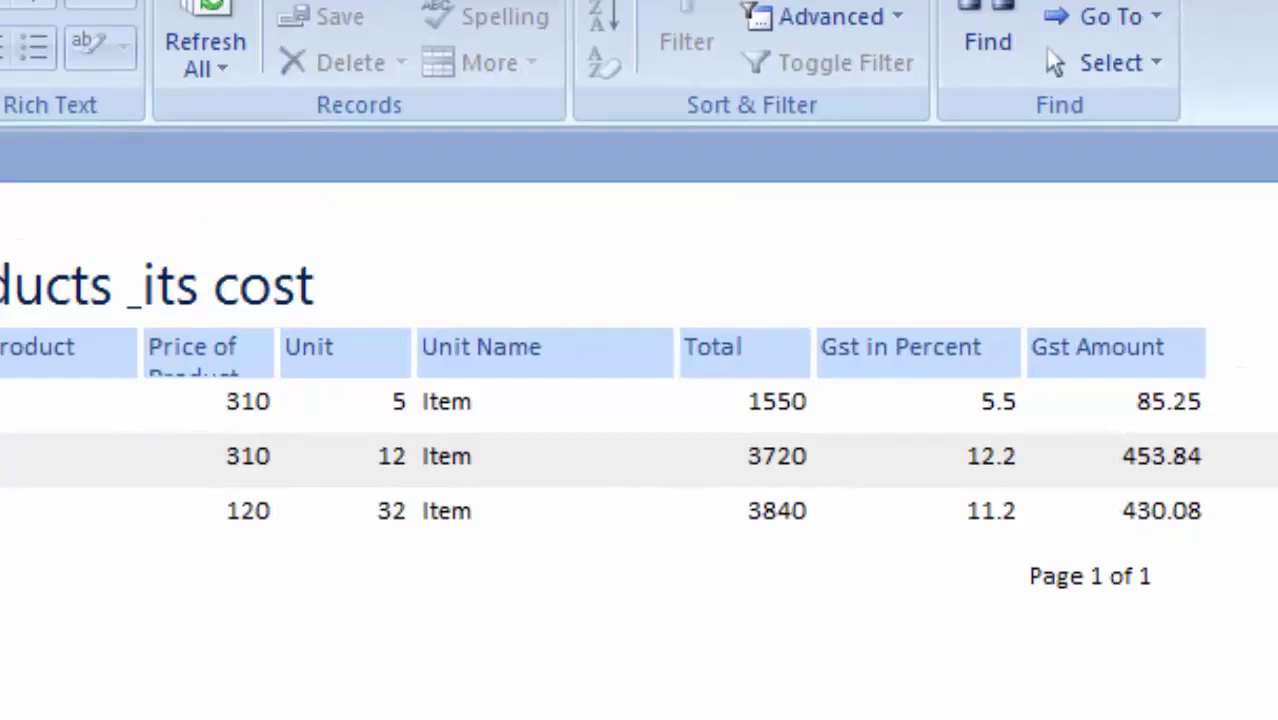
pyautogui.click(220, 378)
pyautogui.click(205, 525)
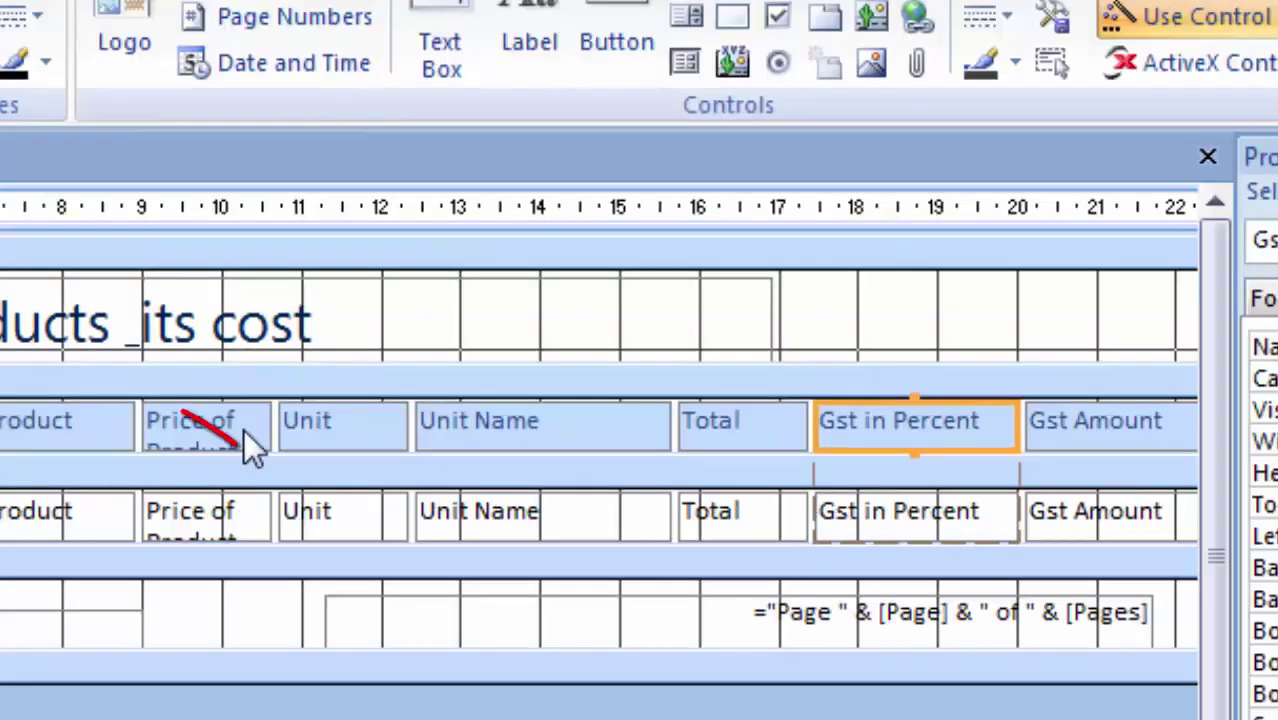
pyautogui.click(240, 437)
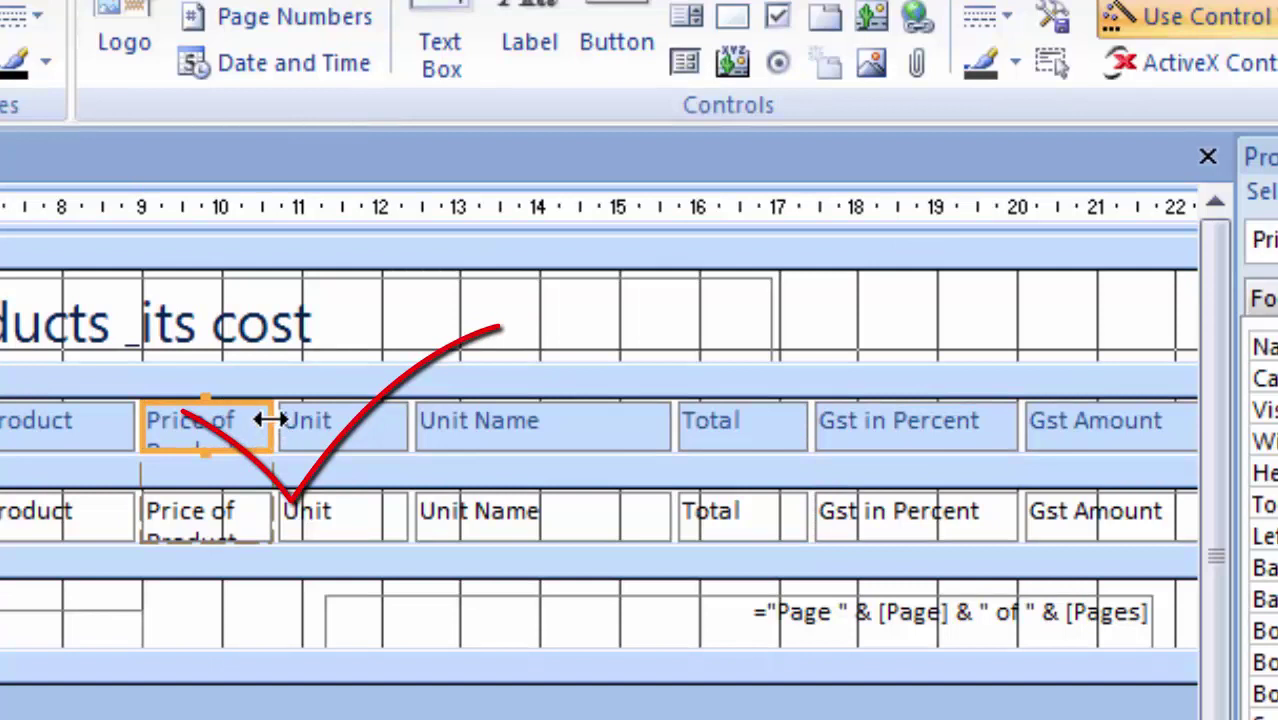
pyautogui.moveTo(266, 424); pyautogui.dragTo(344, 438)
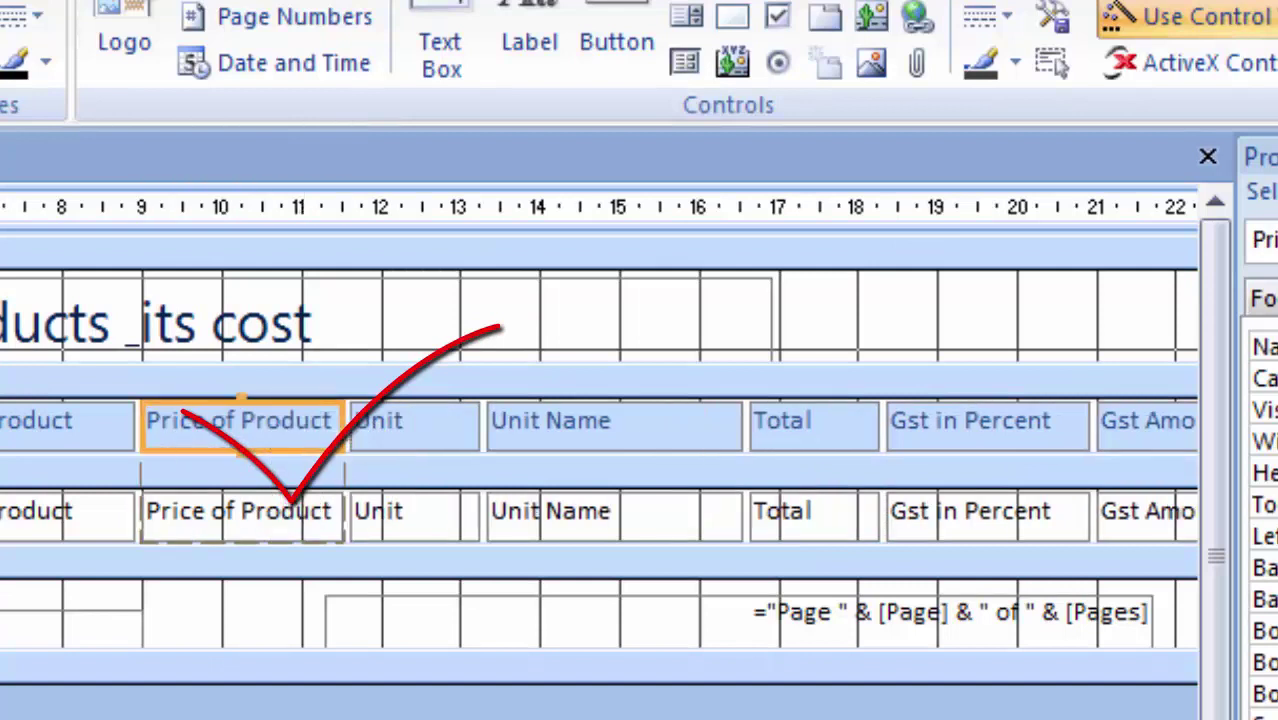